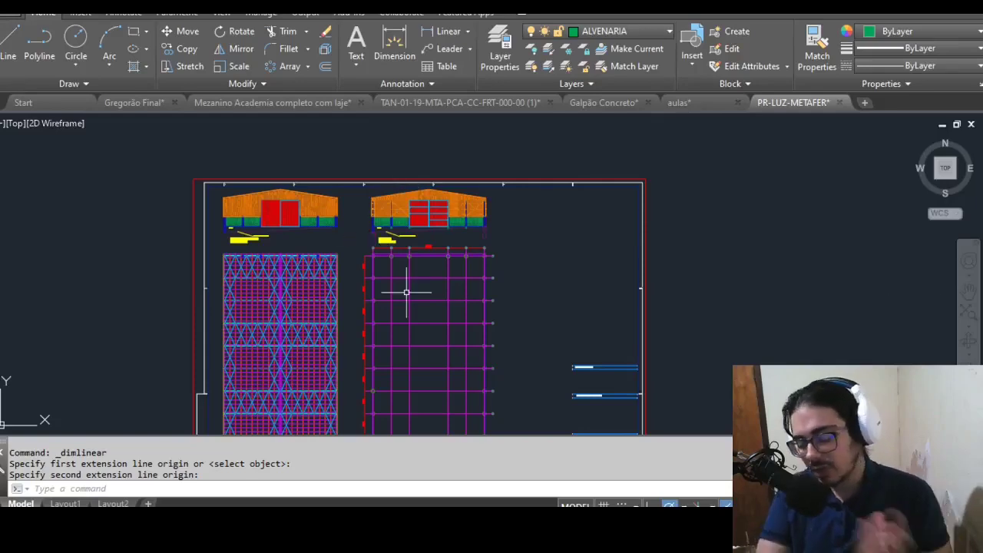
# Step: Switch the camera to Parallel Projection and apply the Shaded style from Default Styles
pyautogui.moveTo(406, 292)
pyautogui.mouseDown(button='middle')
pyautogui.moveTo(413, 205)
pyautogui.moveTo(401, 220)
pyautogui.mouseUp(button='middle')
pyautogui.moveTo(445, 296); pyautogui.dragTo(483, 222, button='middle')
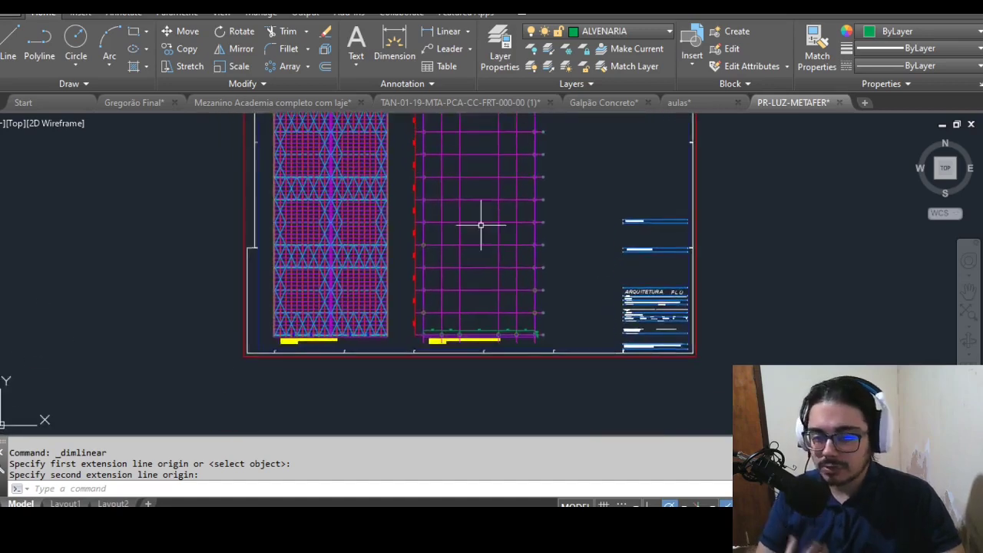
pyautogui.moveTo(463, 287); pyautogui.dragTo(460, 390, button='middle')
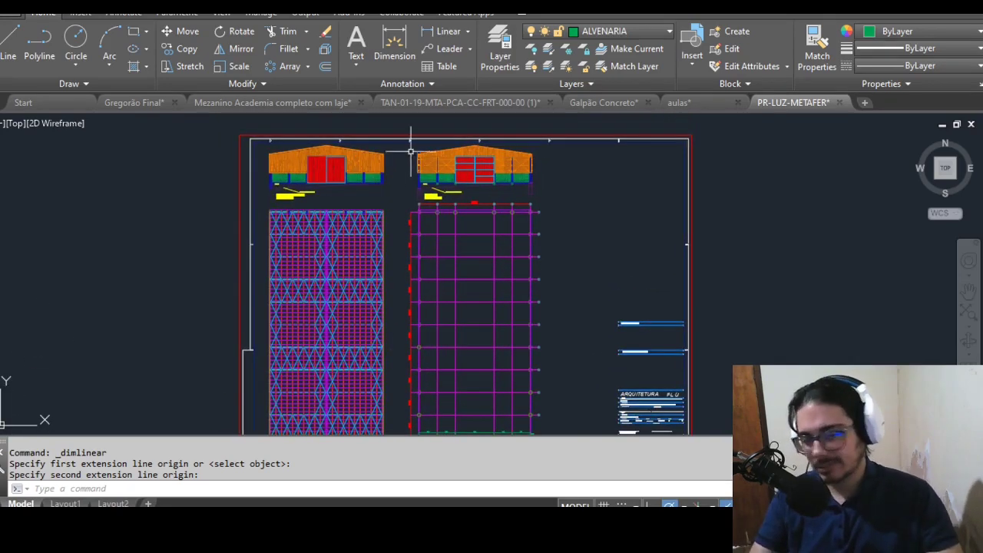
pyautogui.scroll(5, 410, 136)
pyautogui.scroll(2, 318, 162)
pyautogui.scroll(2, 319, 162)
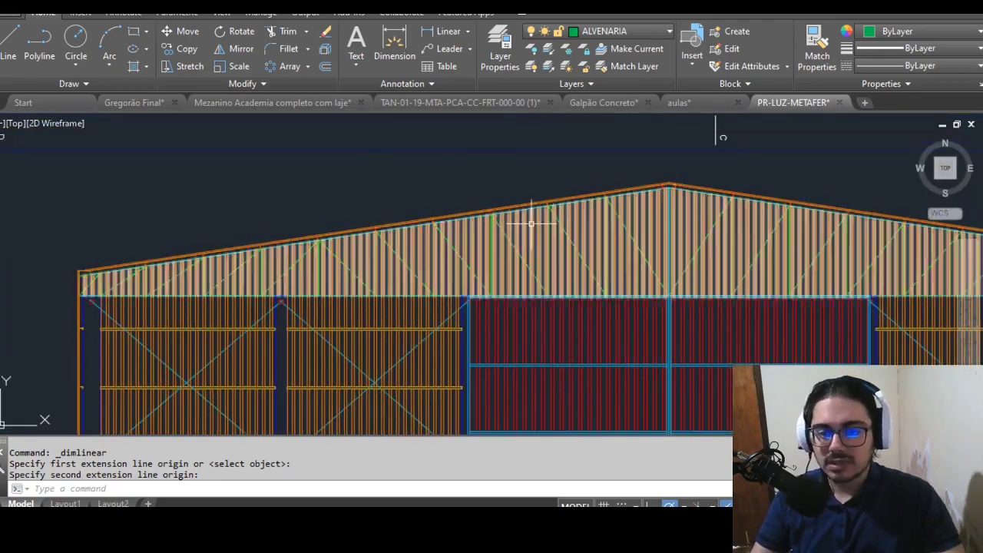
pyautogui.scroll(-3, 265, 181)
pyautogui.scroll(4, 282, 195)
pyautogui.scroll(-3, 502, 226)
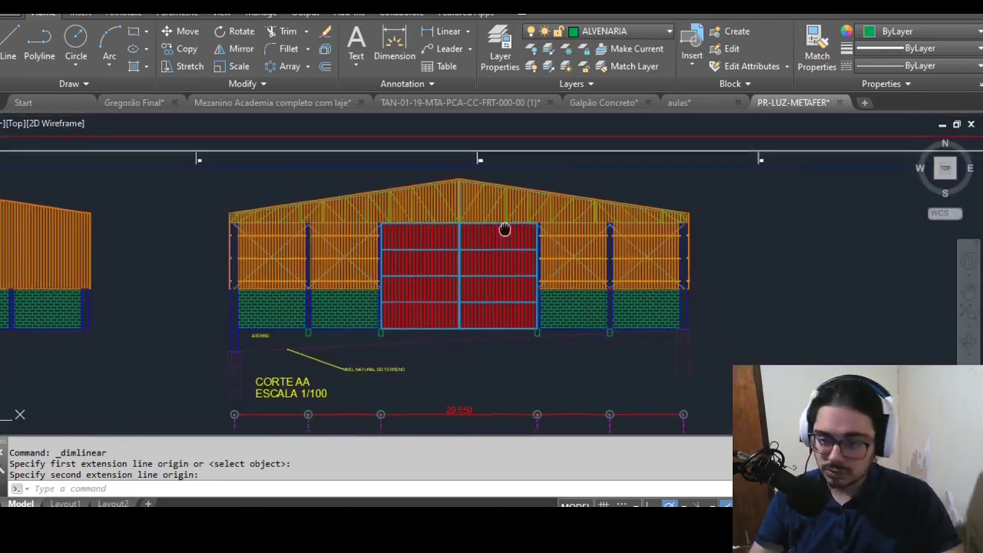
pyautogui.scroll(4, 691, 197)
pyautogui.scroll(-5, 510, 229)
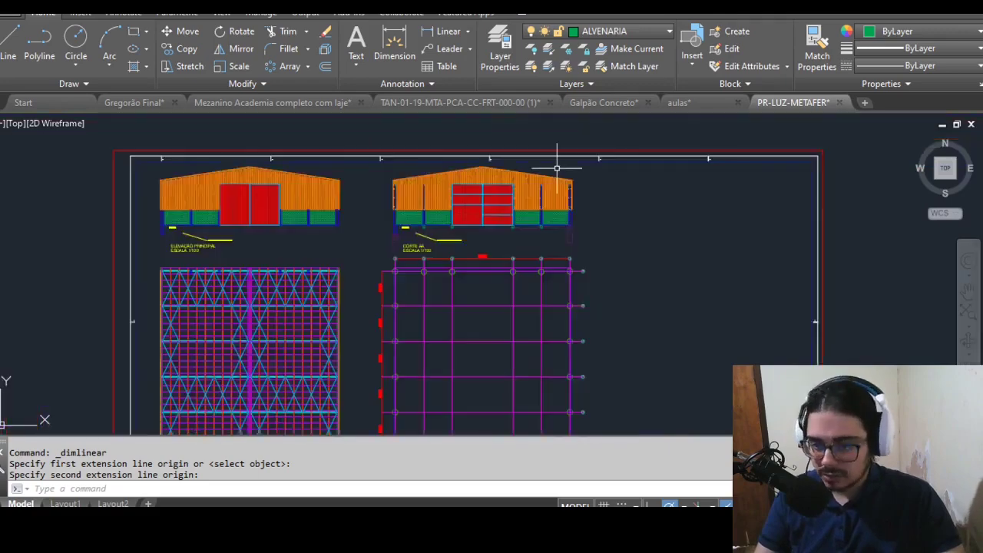
pyautogui.scroll(5, 555, 158)
pyautogui.scroll(-3, 509, 176)
pyautogui.scroll(-3, 527, 153)
pyautogui.moveTo(522, 338); pyautogui.dragTo(550, 117, button='middle')
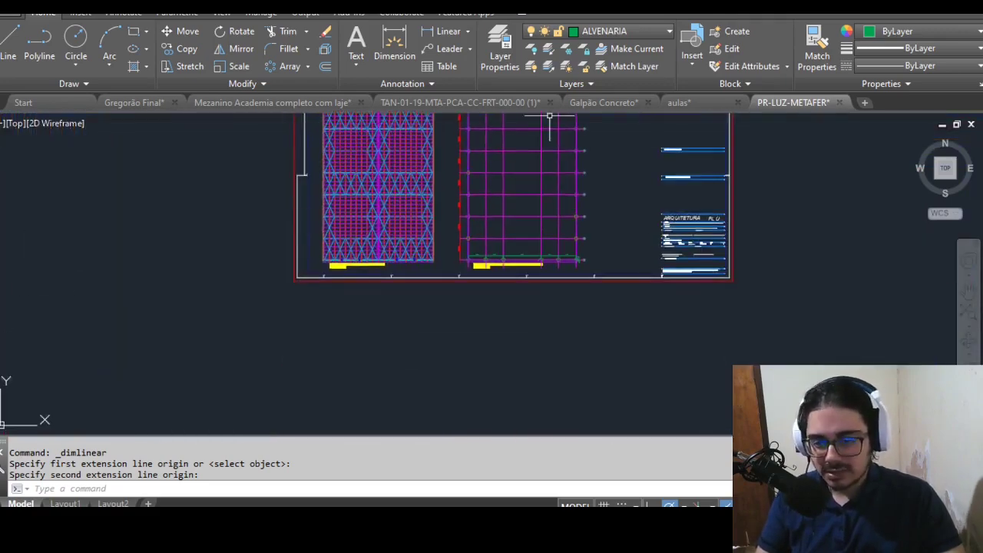
pyautogui.scroll(2, 550, 117)
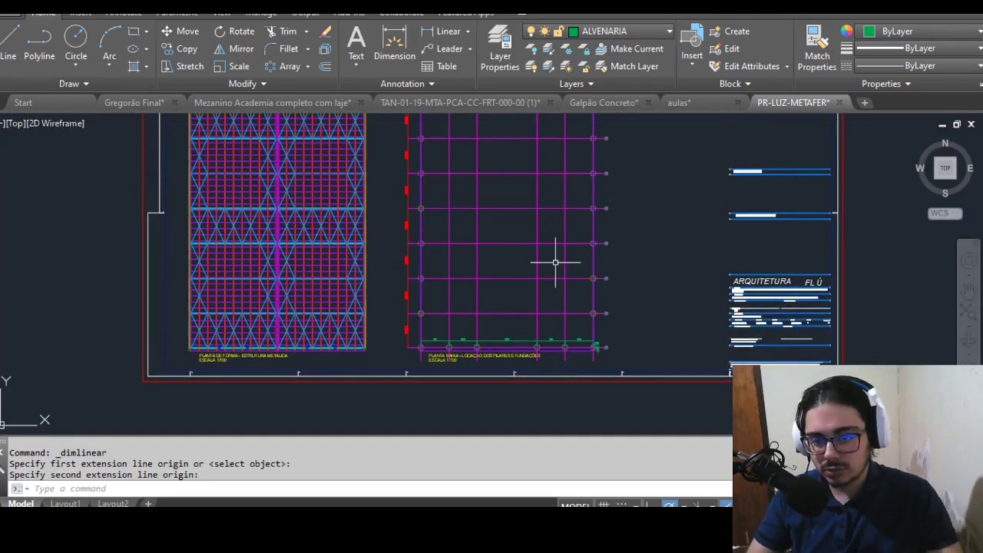
pyautogui.moveTo(651, 311); pyautogui.dragTo(651, 311, button='middle')
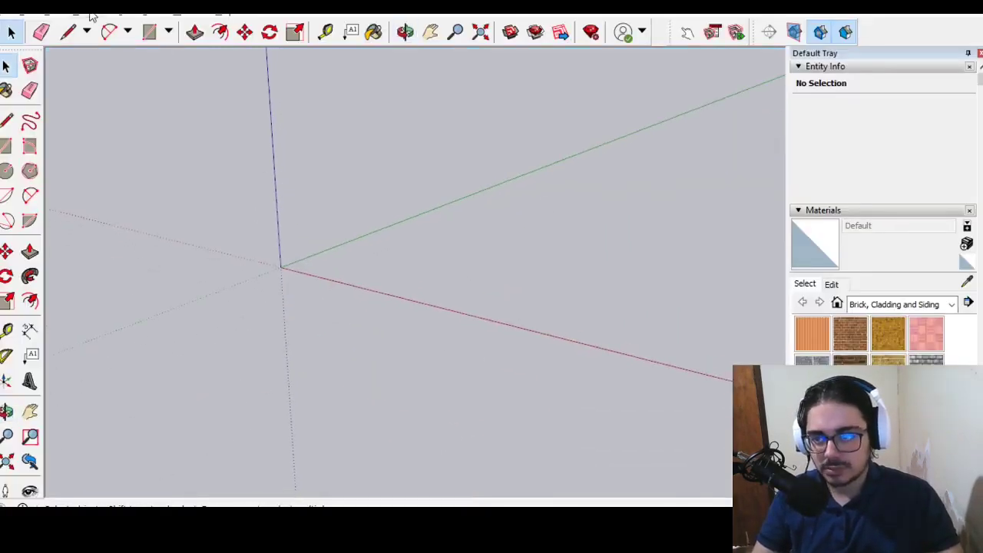
pyautogui.click(90, 15)
pyautogui.click(123, 80)
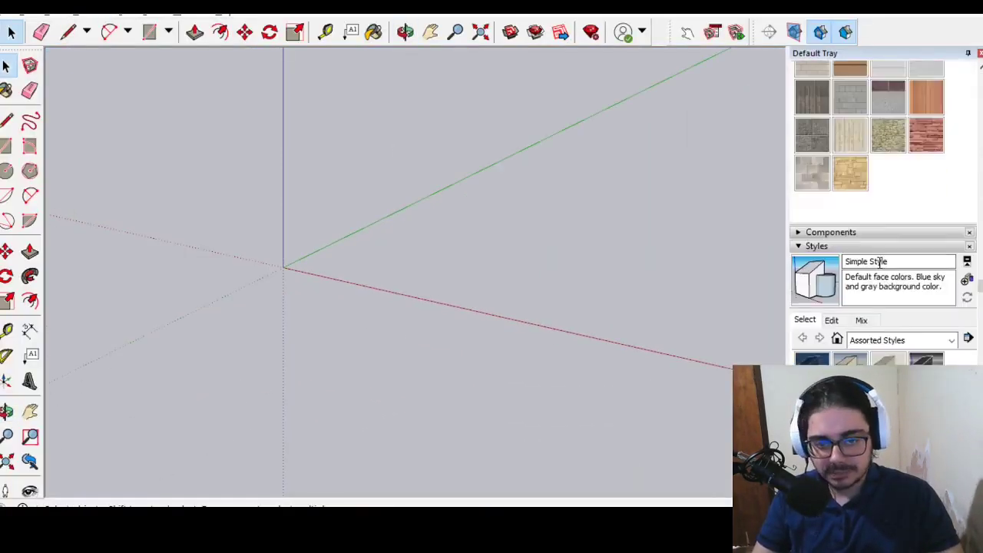
pyautogui.click(899, 340)
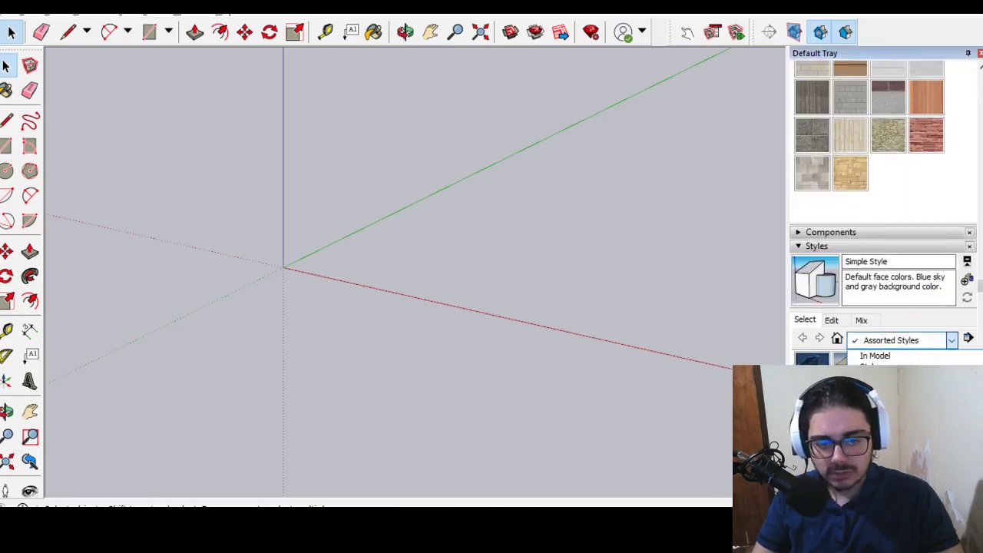
pyautogui.click(883, 399)
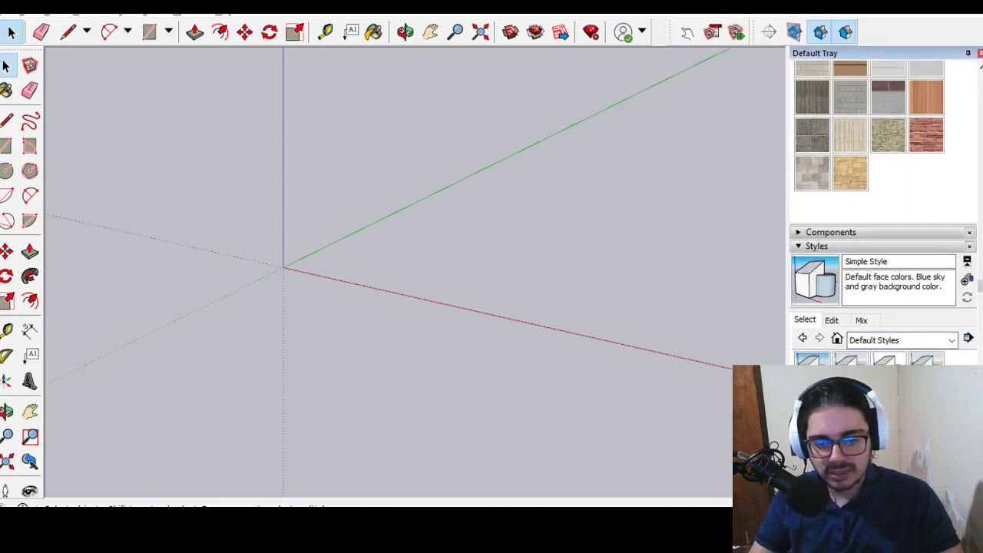
pyautogui.click(813, 361)
# Step: Draw the slab rectangle from the origin at an exact size as a face
pyautogui.moveTo(376, 307); pyautogui.dragTo(384, 205, button='middle')
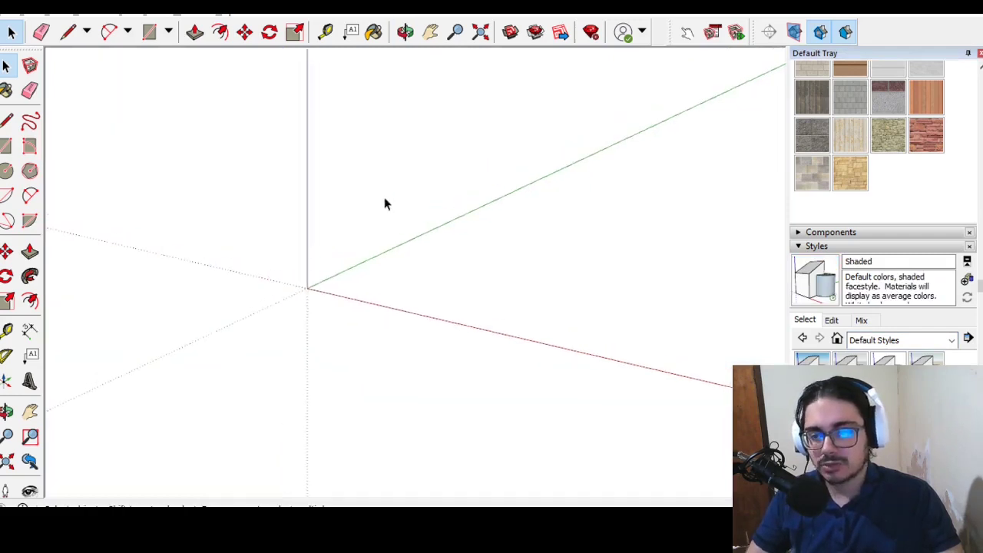
pyautogui.click(89, 15)
pyautogui.click(115, 176)
pyautogui.moveTo(301, 100); pyautogui.dragTo(301, 161)
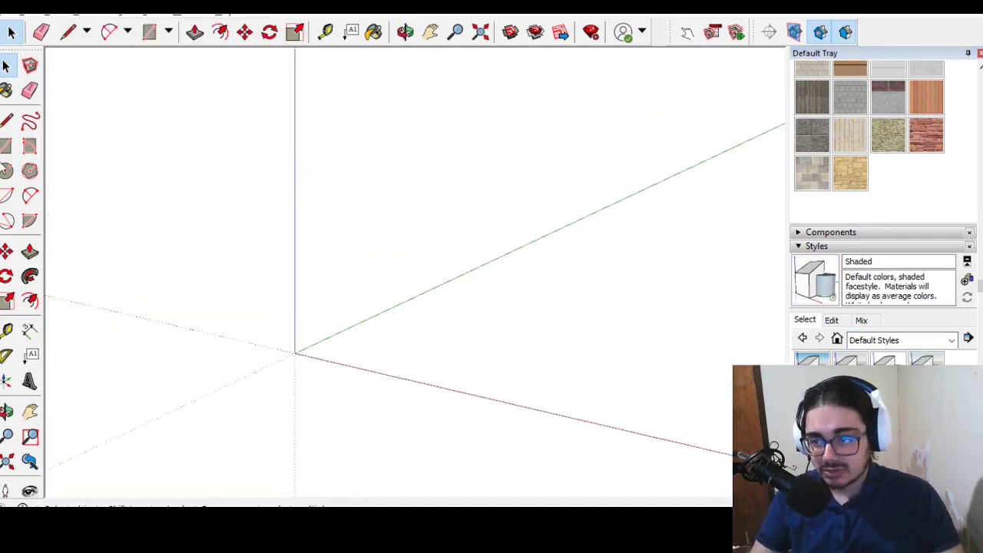
pyautogui.press('r')
pyautogui.click(294, 351)
pyautogui.keyDown('shift'); pyautogui.moveTo(272, 356); pyautogui.dragTo(222, 368, button='middle'); pyautogui.keyUp('shift')
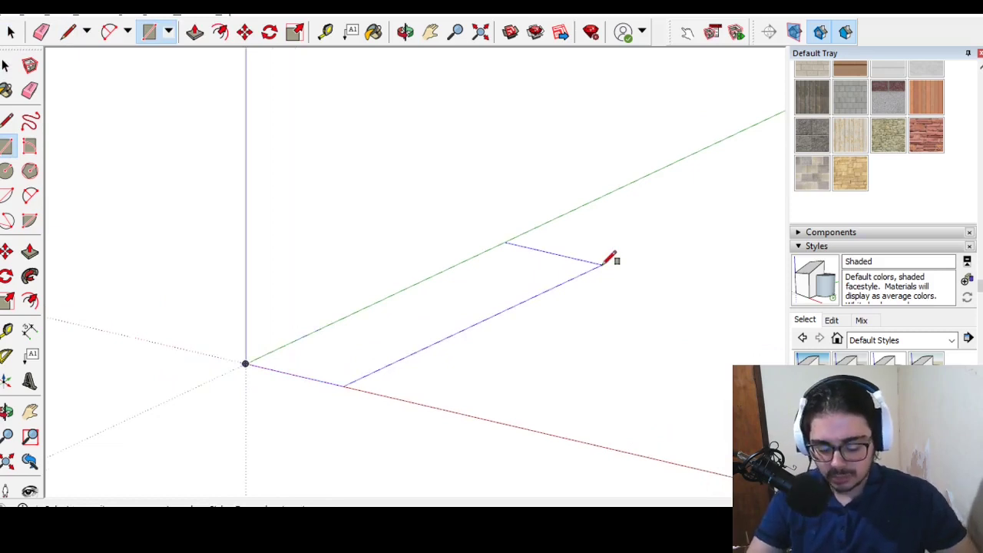
pyautogui.press('Return')
pyautogui.press('space')
# Step: Offset the rectangle's outline outward to form a surrounding border
pyautogui.press('f')
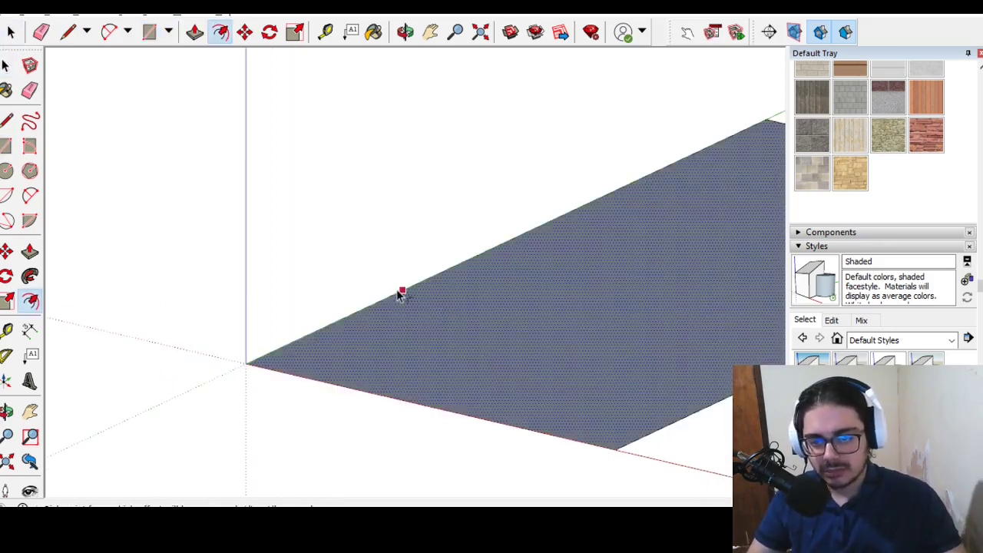
pyautogui.click(402, 290)
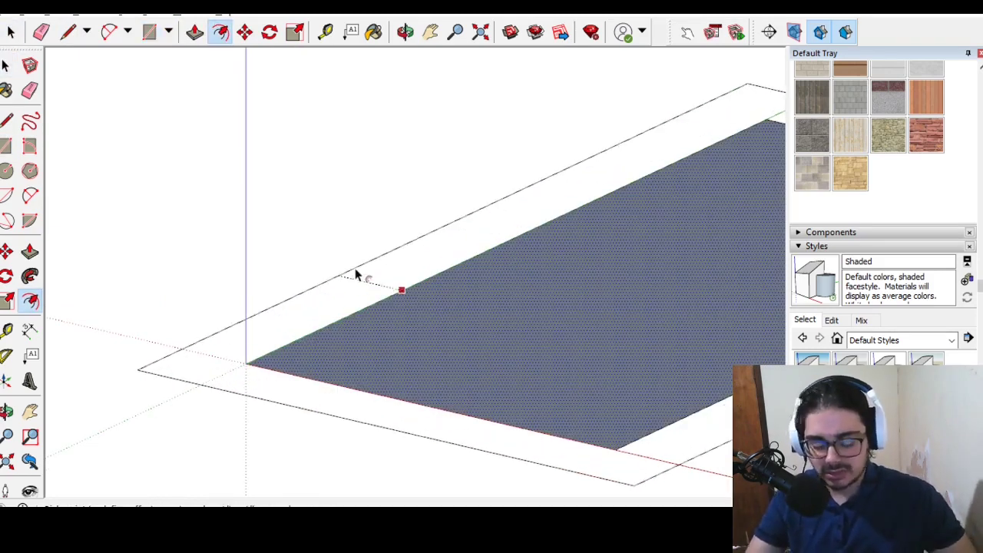
pyautogui.click(356, 272)
pyautogui.press('space')
pyautogui.scroll(-3, 317, 281)
pyautogui.click(330, 315)
pyautogui.scroll(1, 331, 315)
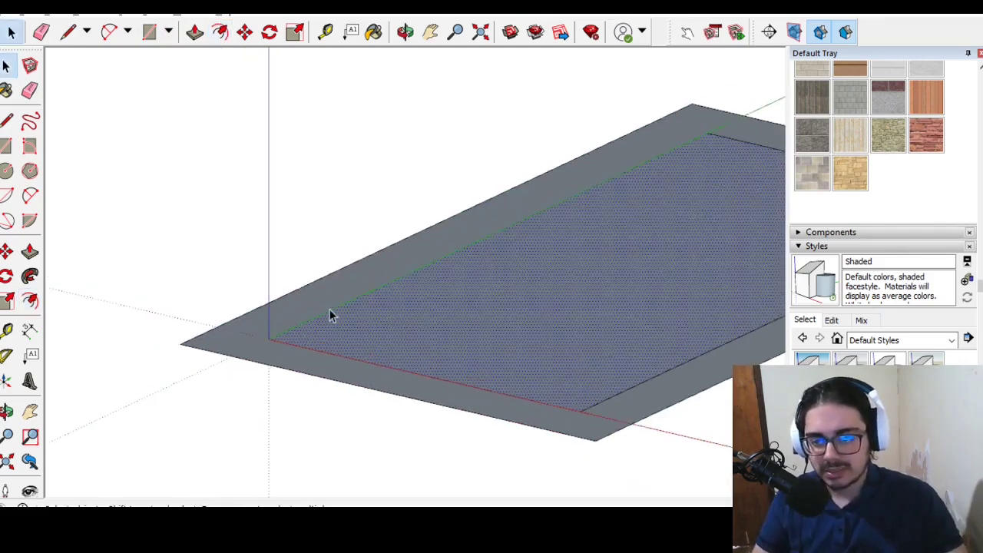
# Step: Push the outer border down with Push/Pull to give the slab thickness
pyautogui.click(31, 255)
pyautogui.click(362, 307)
pyautogui.press('Escape')
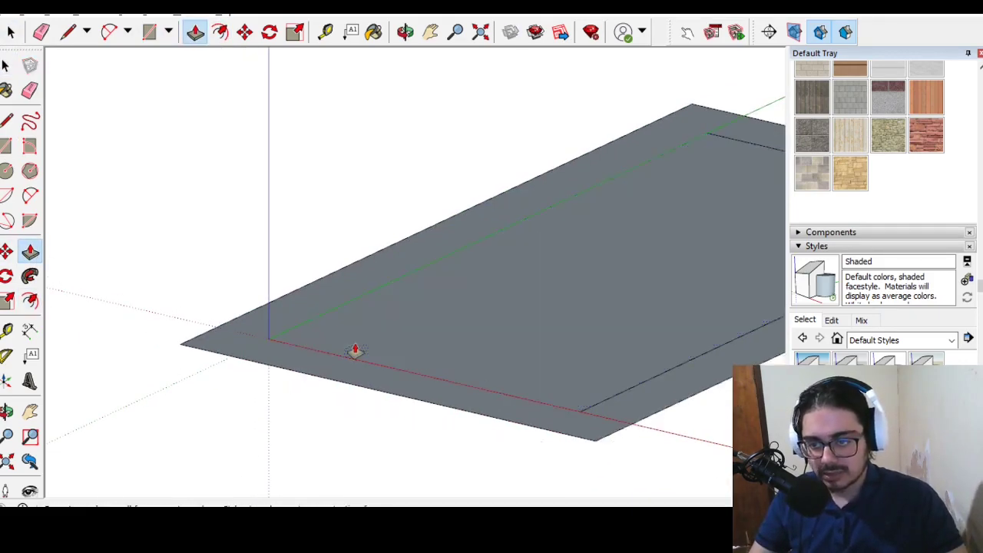
pyautogui.scroll(-2, 275, 275)
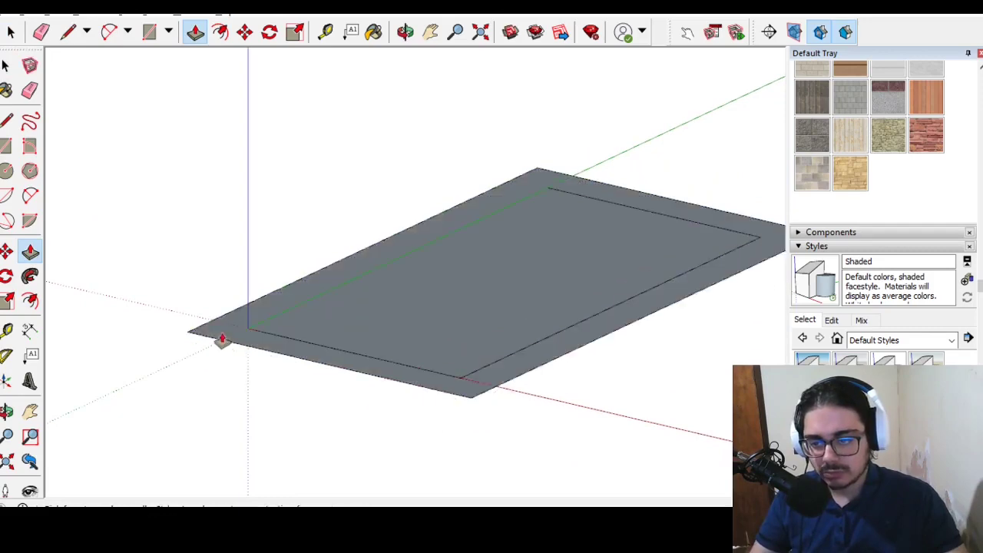
pyautogui.moveTo(222, 329); pyautogui.dragTo(220, 354)
pyautogui.press('space')
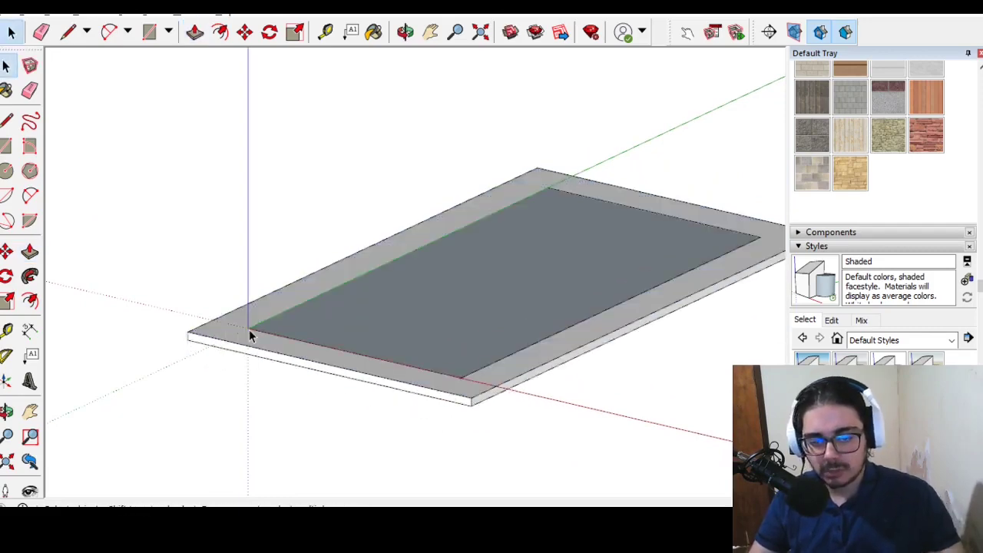
# Step: Select the whole slab and make it a group
pyautogui.tripleClick(250, 333)
pyautogui.rightClick(251, 335)
pyautogui.click(303, 238)
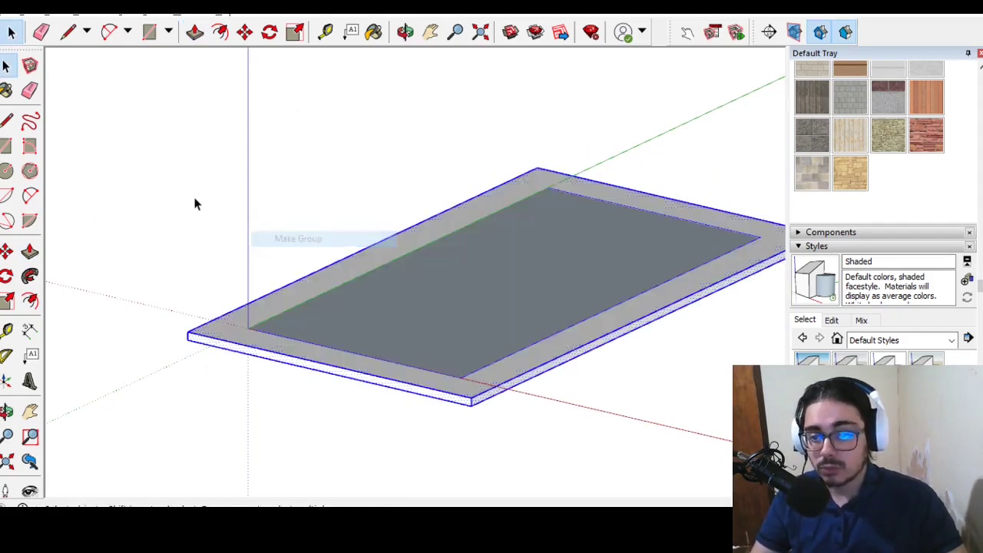
pyautogui.click(193, 204)
pyautogui.moveTo(193, 205); pyautogui.dragTo(288, 238, button='middle')
pyautogui.moveTo(316, 269); pyautogui.dragTo(311, 278, button='middle')
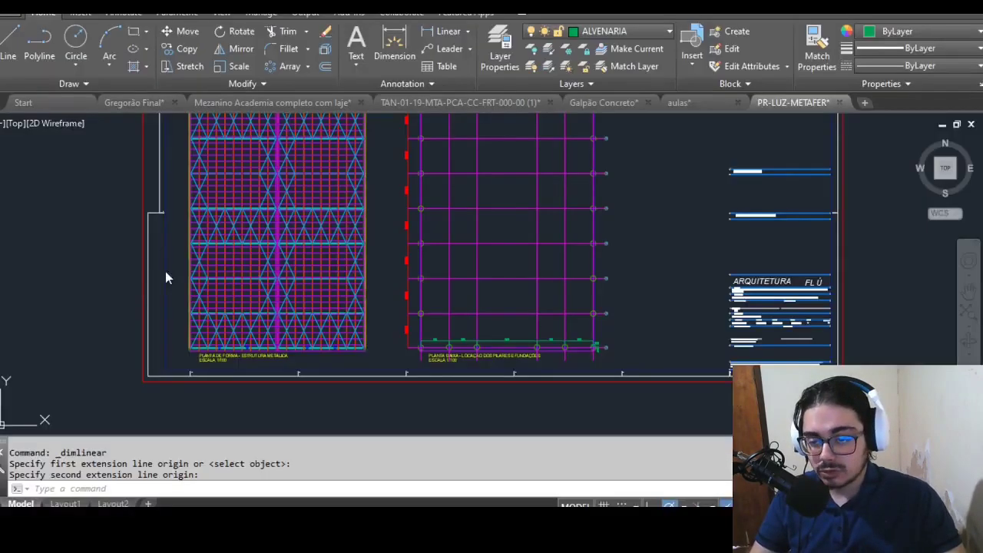
pyautogui.scroll(5, 616, 419)
pyautogui.scroll(3, 616, 419)
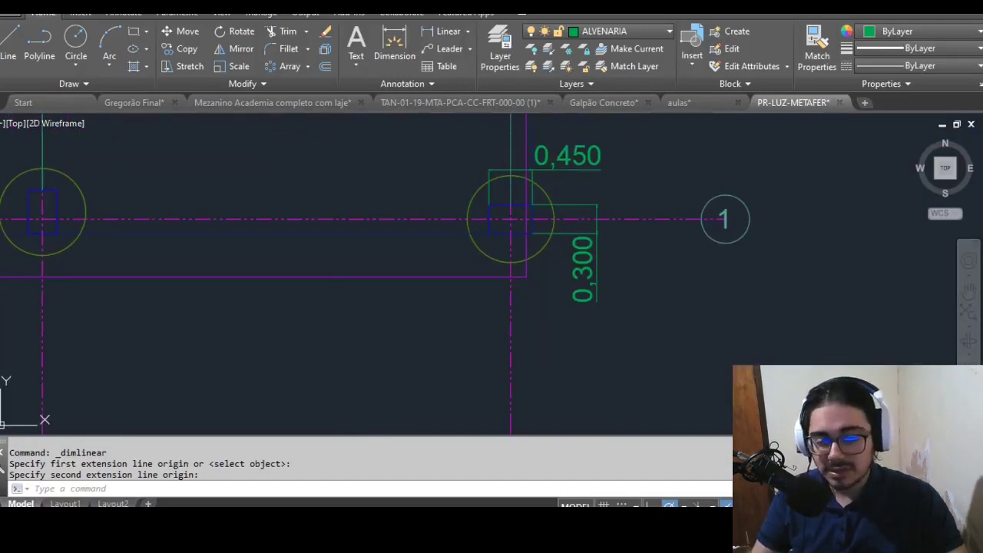
pyautogui.scroll(3, 316, 391)
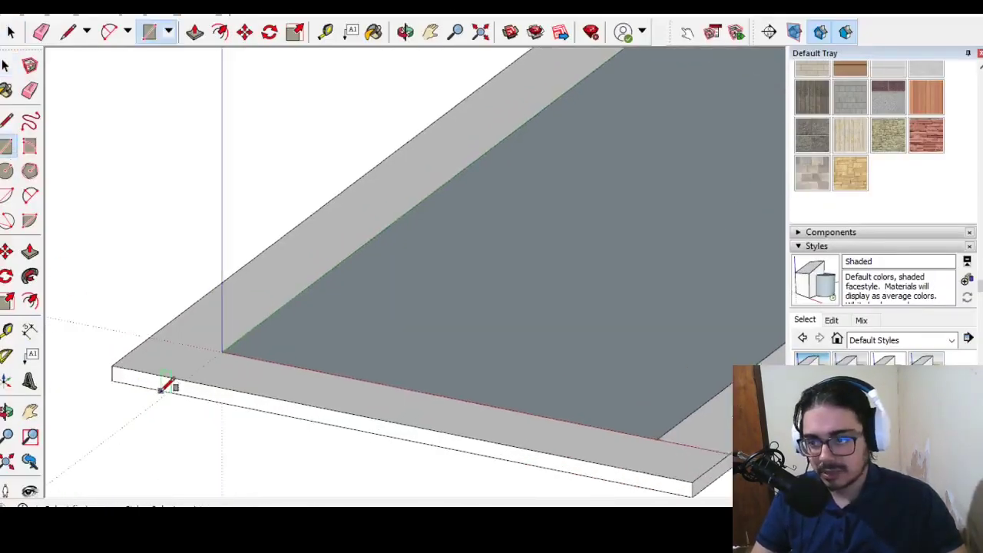
# Step: Work at the SketchUp slab corner with the Line and Push/Pull tools
pyautogui.scroll(2, 167, 386)
pyautogui.click(244, 337)
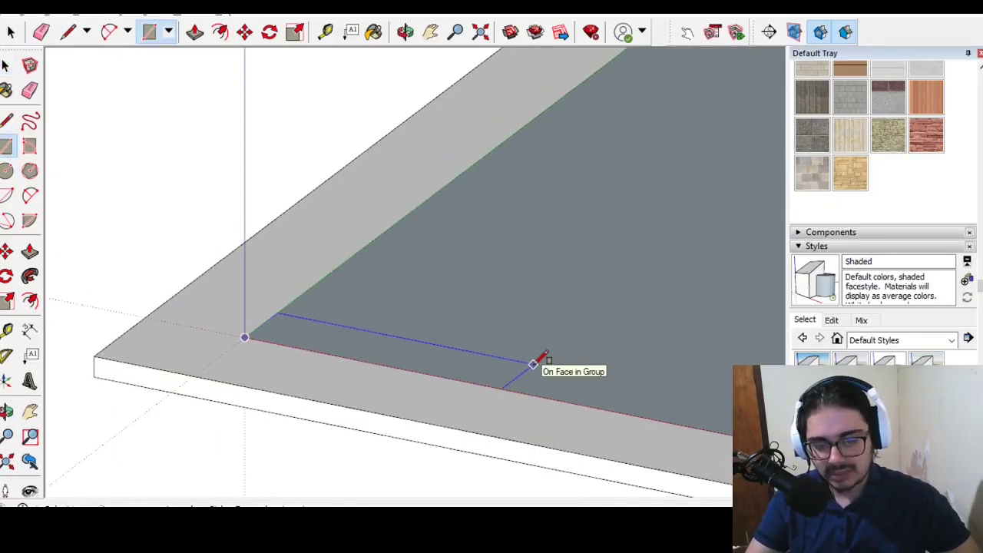
pyautogui.press('space')
pyautogui.scroll(3, 253, 346)
pyautogui.scroll(2, 222, 340)
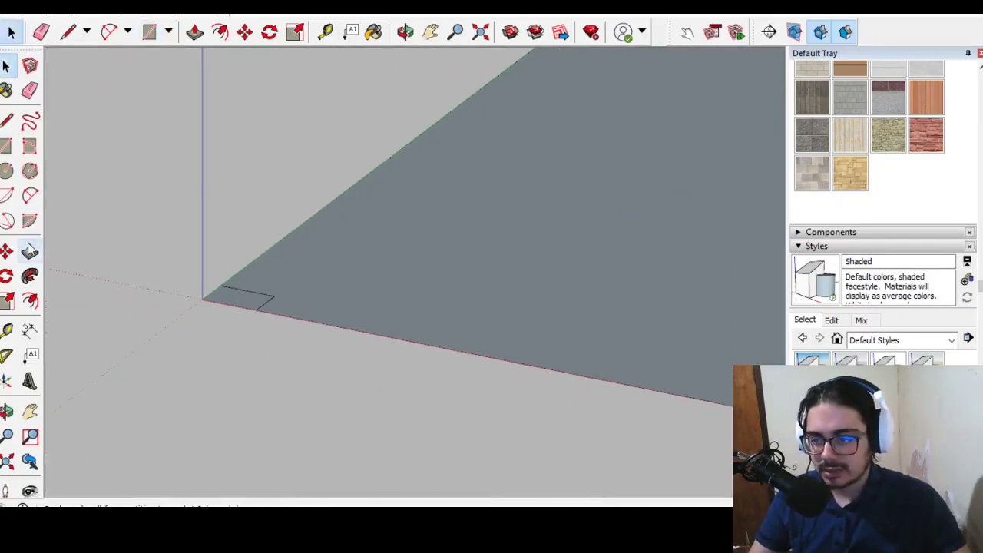
pyautogui.click(29, 251)
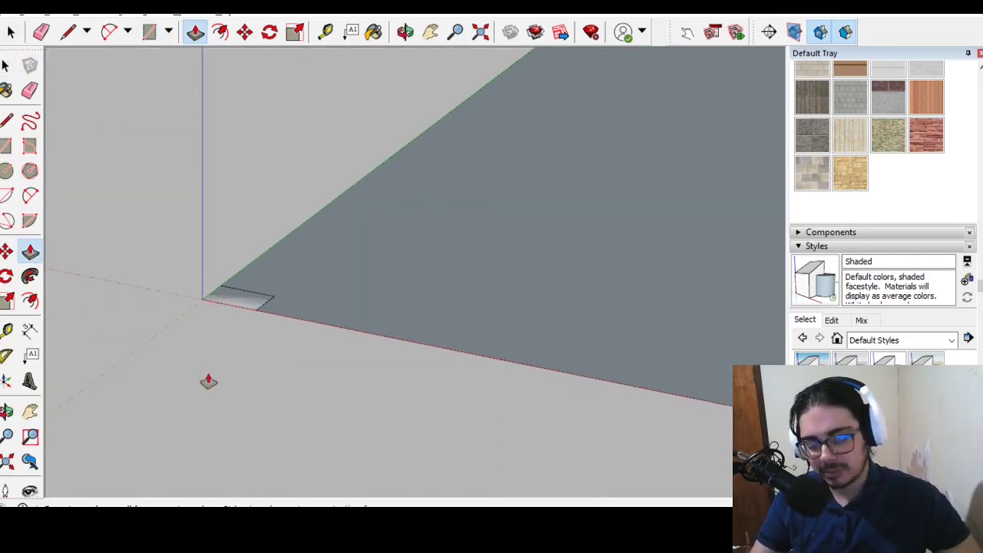
pyautogui.press('space')
pyautogui.click(30, 251)
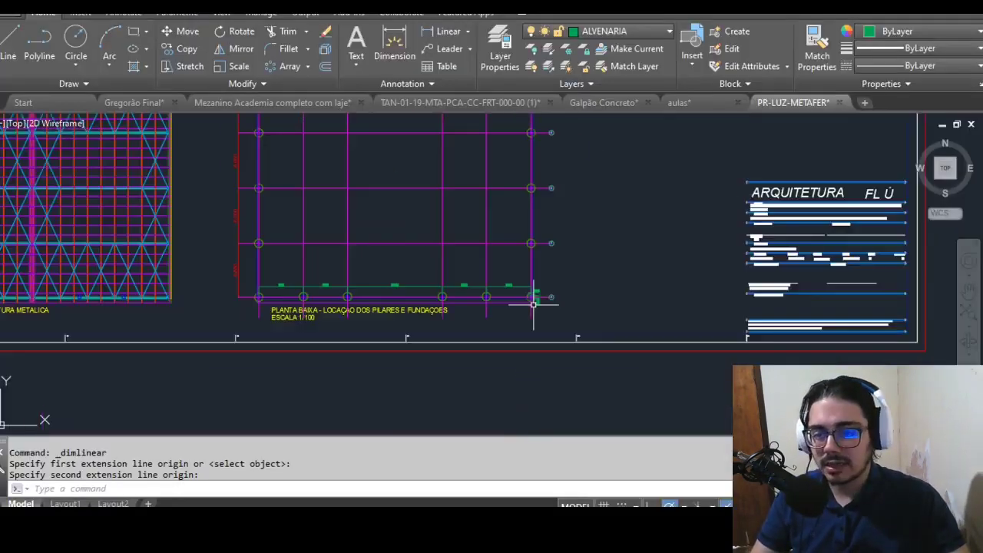
# Step: Add a 7300 dimension to the right of the shed elevation's right wall
pyautogui.scroll(-5, 533, 304)
pyautogui.scroll(3, 428, 220)
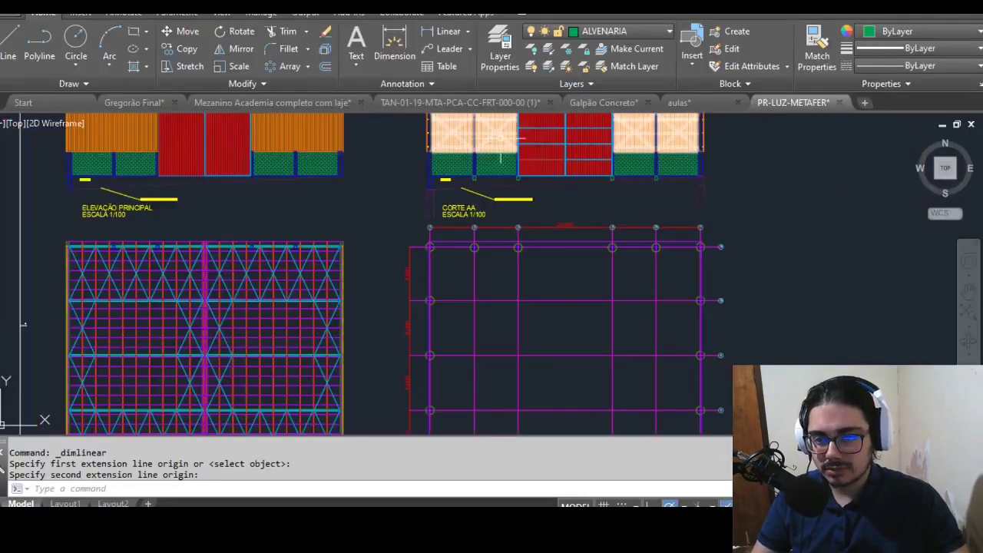
pyautogui.scroll(2, 491, 230)
pyautogui.scroll(2, 562, 245)
pyautogui.moveTo(562, 245); pyautogui.dragTo(324, 222, button='middle')
pyautogui.click(395, 46)
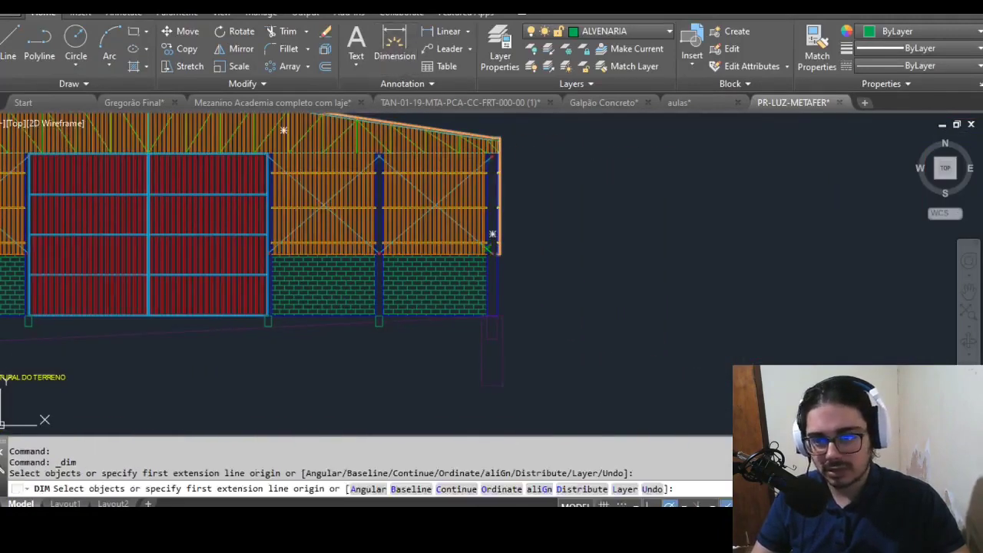
pyautogui.scroll(2, 500, 304)
pyautogui.click(500, 305)
pyautogui.click(536, 330)
pyautogui.scroll(-2, 547, 375)
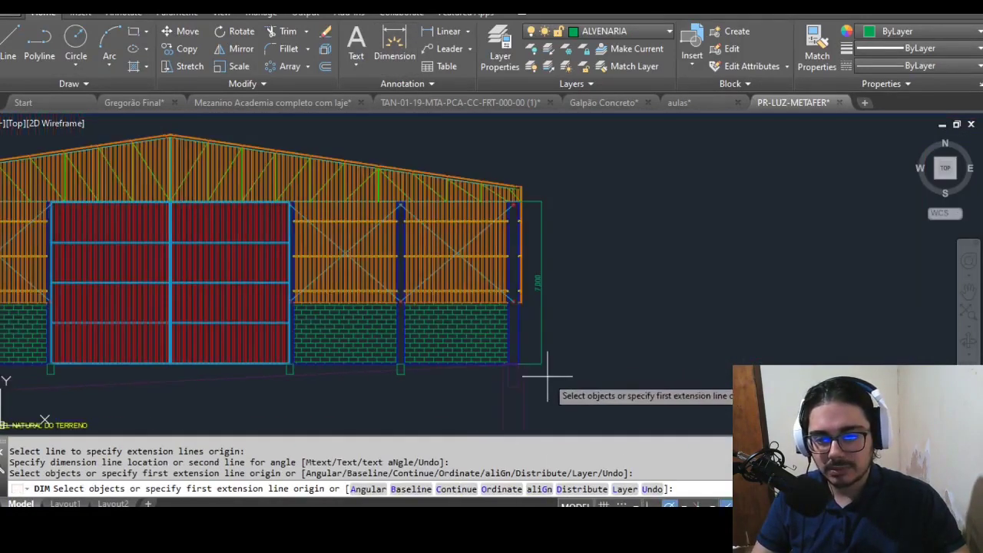
pyautogui.press('Return')
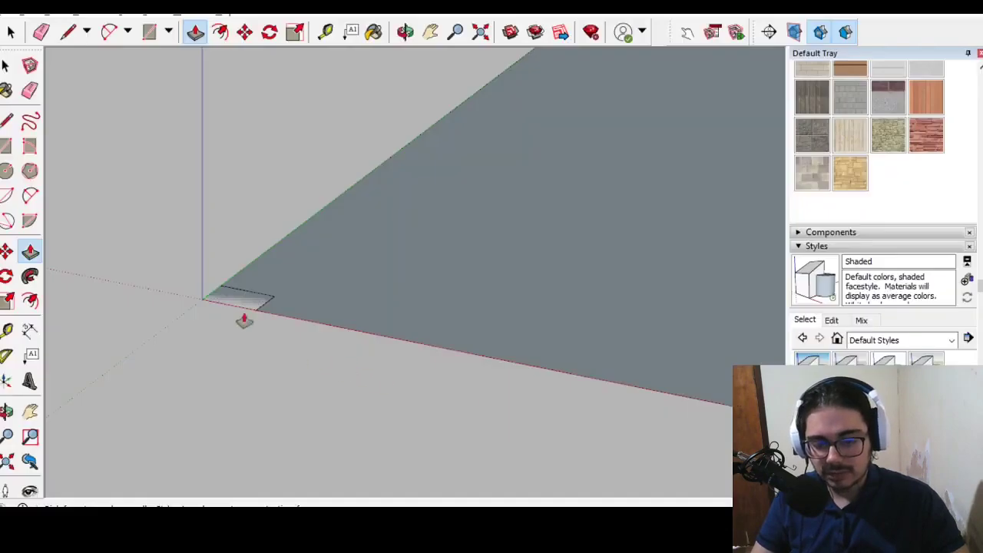
# Step: Raise the corner rectangle into a tall box and make it a component
pyautogui.click(243, 318)
pyautogui.tripleClick(238, 209)
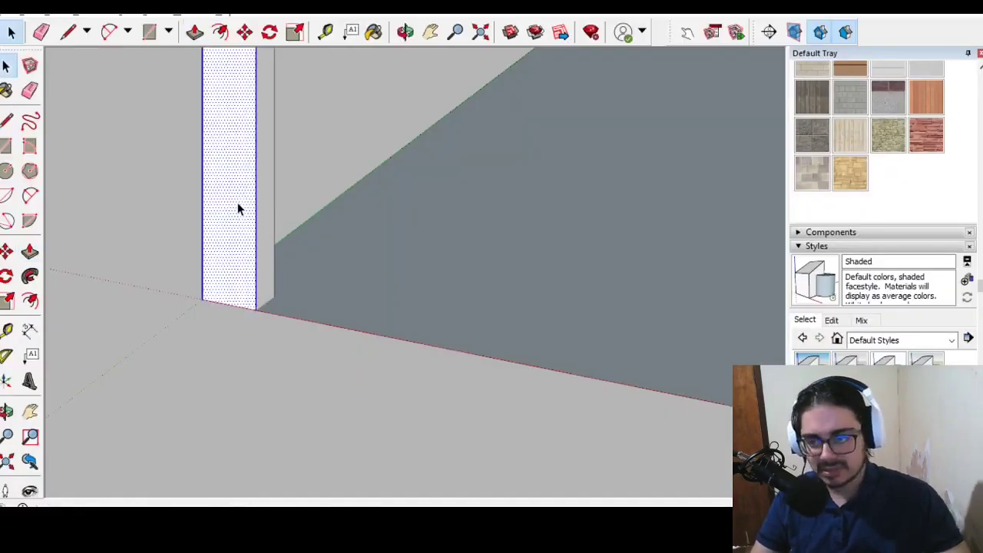
pyautogui.rightClick(237, 205)
pyautogui.click(300, 313)
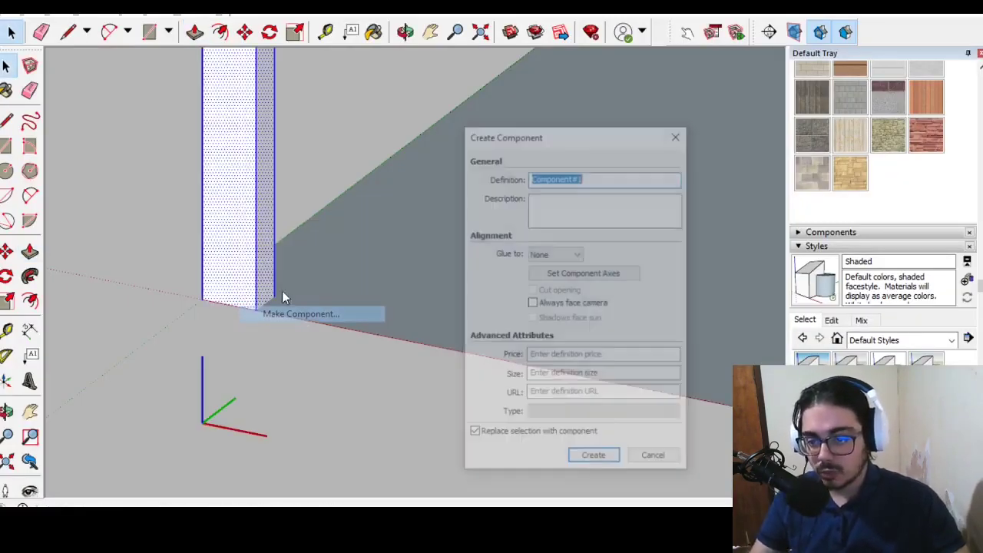
pyautogui.click(597, 461)
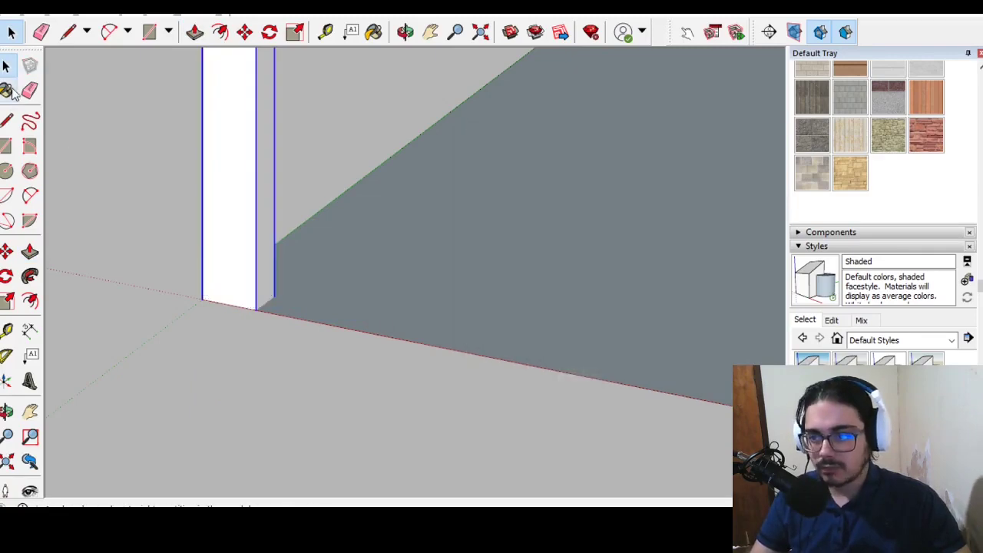
# Step: Paint the column with the Polished Concrete New material
pyautogui.click(8, 90)
pyautogui.click(883, 161)
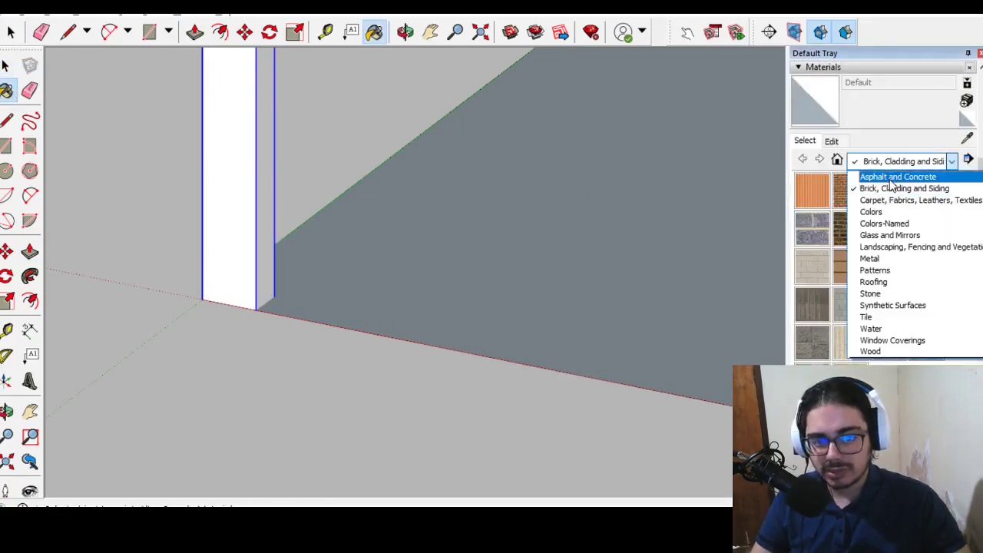
pyautogui.click(881, 176)
pyautogui.click(920, 232)
pyautogui.scroll(-5, 528, 386)
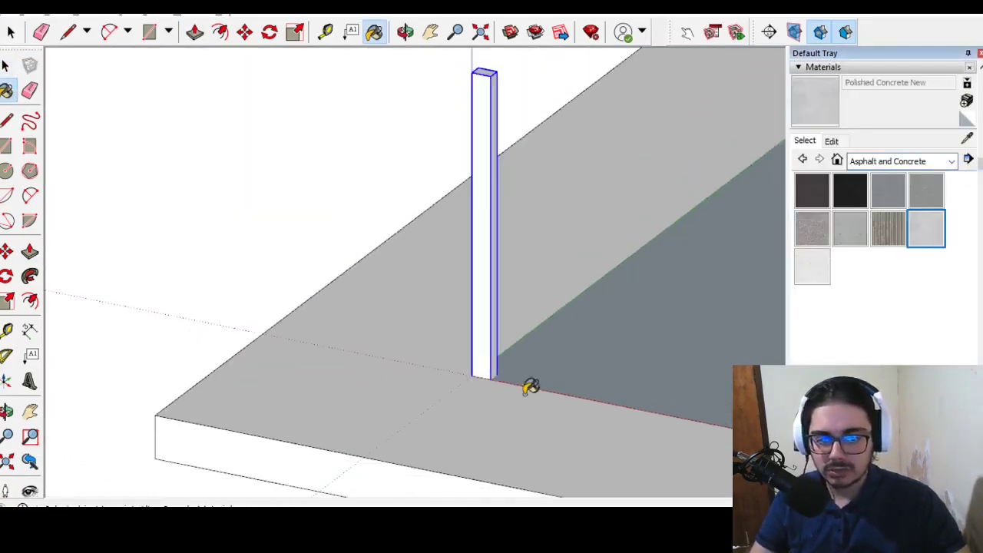
pyautogui.click(494, 169)
pyautogui.press('space')
pyautogui.scroll(2, 377, 182)
pyautogui.scroll(-3, 274, 250)
pyautogui.click(294, 207)
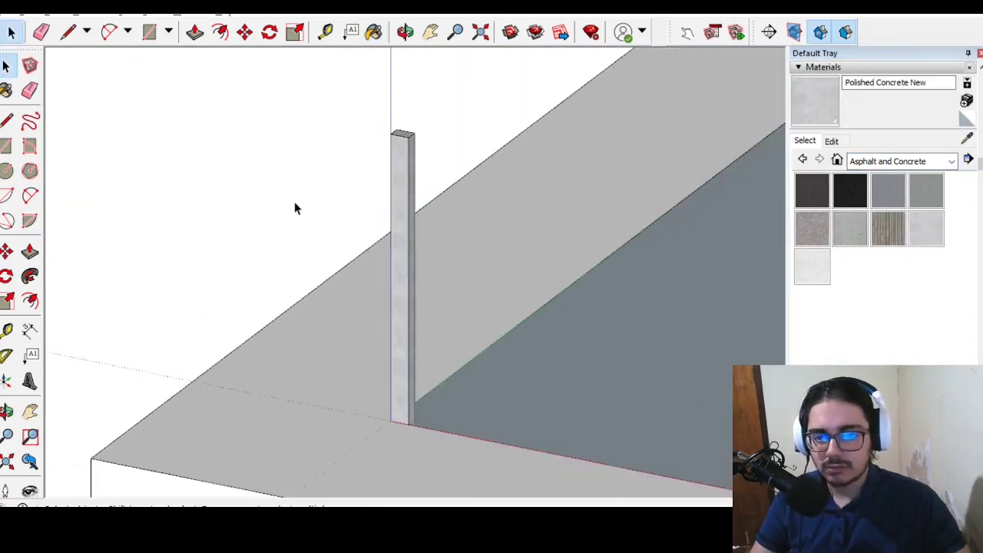
pyautogui.scroll(-2, 294, 206)
# Step: Paint the slab with the Small Aggregate landscaping material
pyautogui.press('b')
pyautogui.click(895, 161)
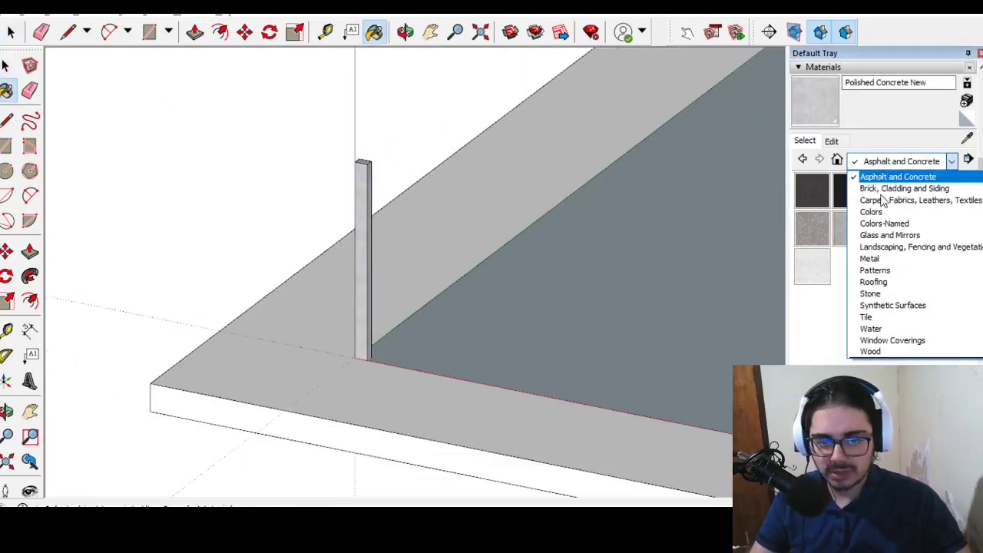
pyautogui.click(915, 253)
pyautogui.scroll(-3, 858, 284)
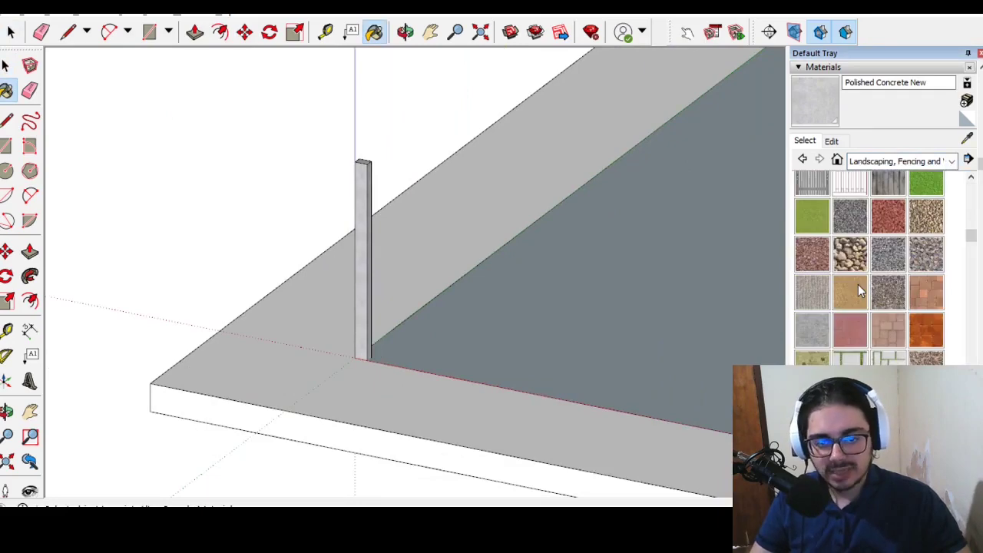
pyautogui.scroll(-2, 847, 349)
pyautogui.click(812, 317)
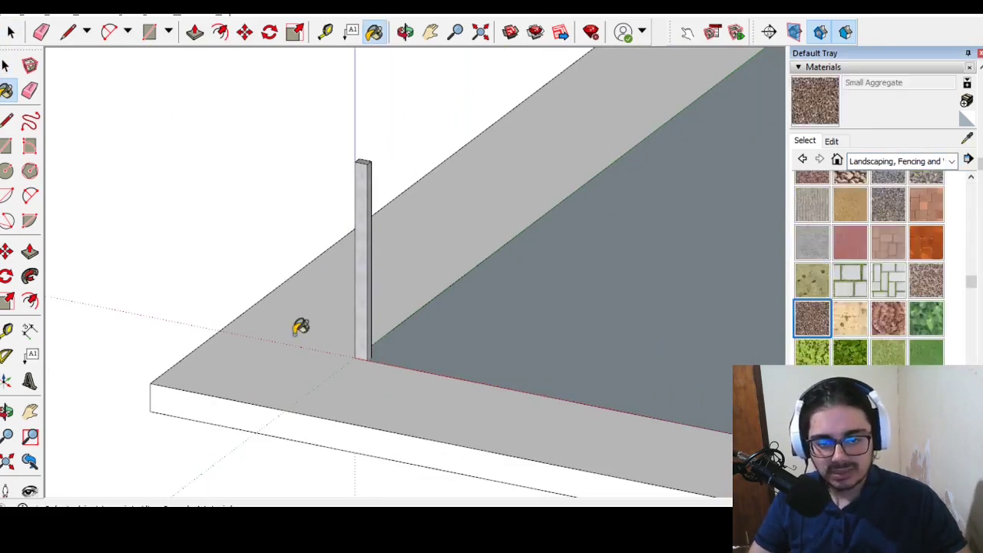
pyautogui.click(220, 356)
pyautogui.scroll(-2, 201, 242)
pyautogui.press('space')
pyautogui.scroll(-3, 208, 303)
pyautogui.scroll(3, 413, 259)
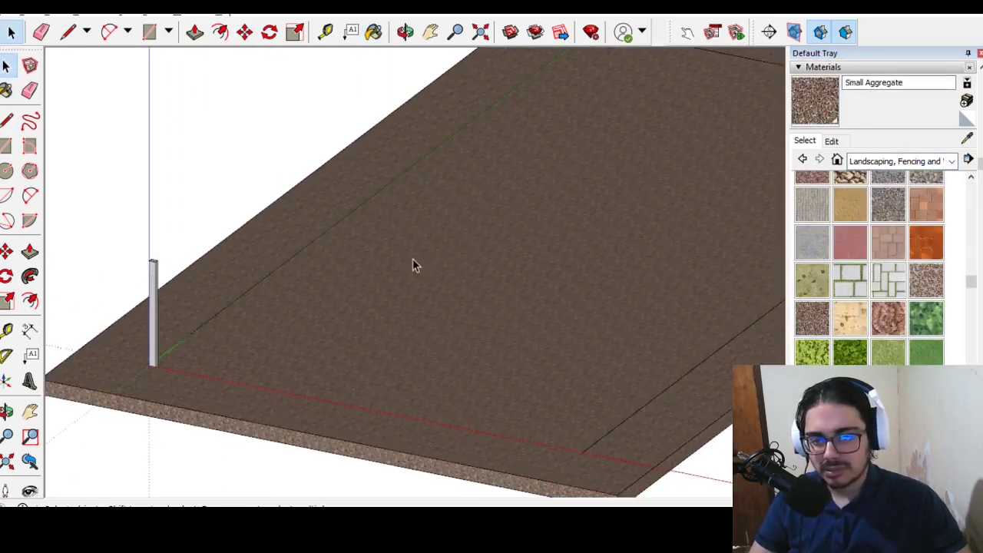
# Step: Paint the slab's inner floor face with Concrete Aggregate Smoke
pyautogui.click(6, 91)
pyautogui.click(951, 162)
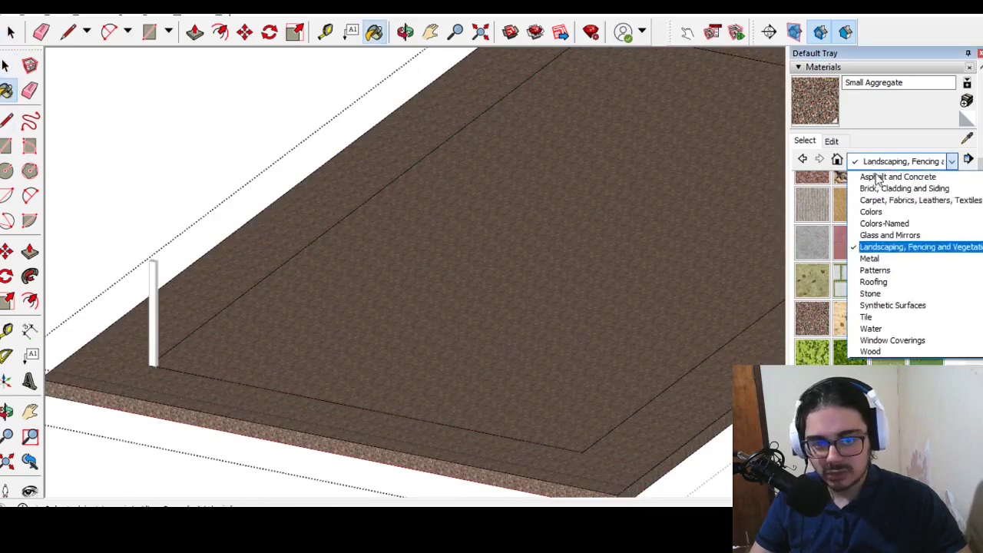
pyautogui.click(875, 176)
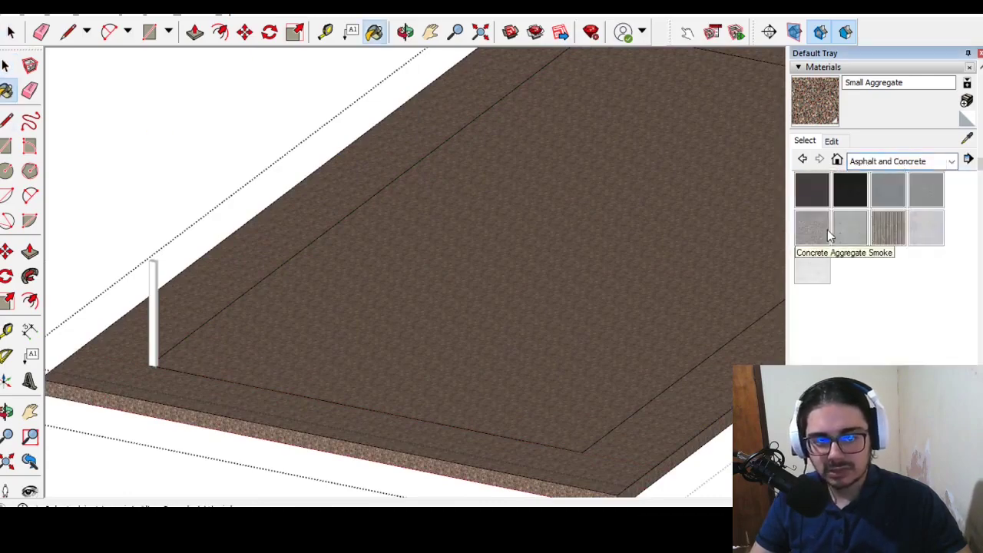
pyautogui.click(845, 231)
pyautogui.click(417, 268)
pyautogui.scroll(-3, 417, 268)
pyautogui.press('space')
pyautogui.scroll(4, 176, 305)
pyautogui.scroll(3, 176, 305)
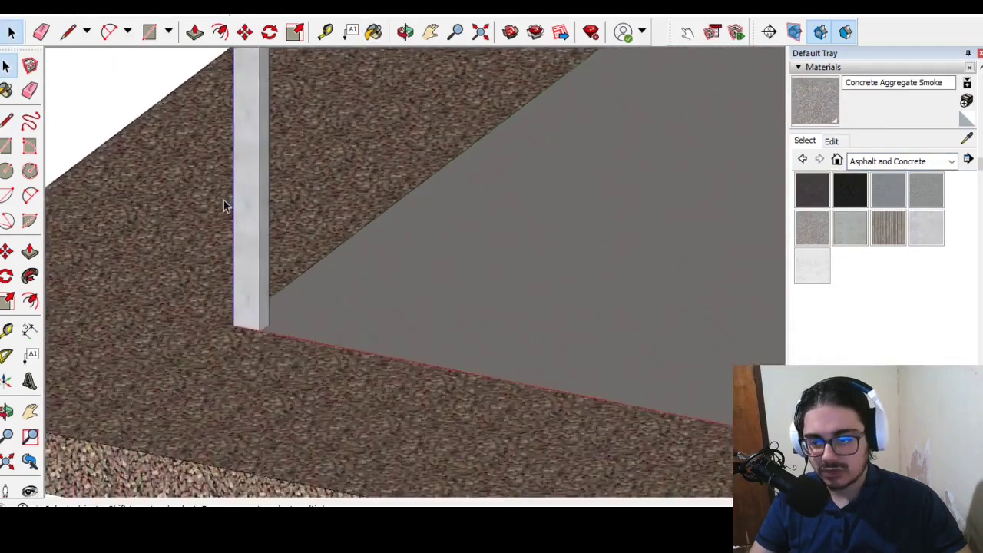
# Step: Select the concrete post and pull a copy of it away with Move
pyautogui.click(241, 241)
pyautogui.scroll(-2, 301, 482)
pyautogui.moveTo(301, 482); pyautogui.dragTo(210, 281, button='middle')
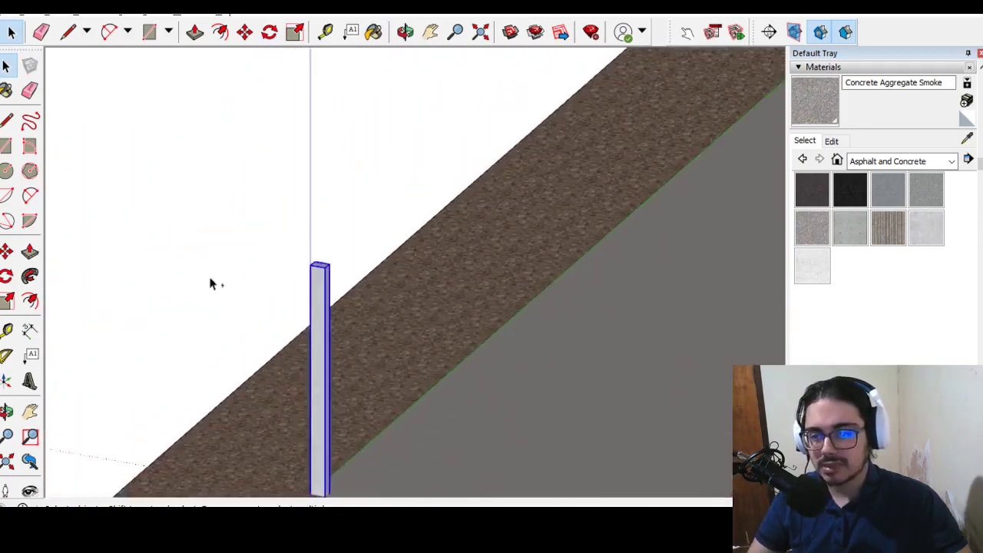
pyautogui.press('m')
pyautogui.keyDown('ctrl'); pyautogui.moveTo(307, 476); pyautogui.dragTo(208, 358); pyautogui.keyUp('ctrl')
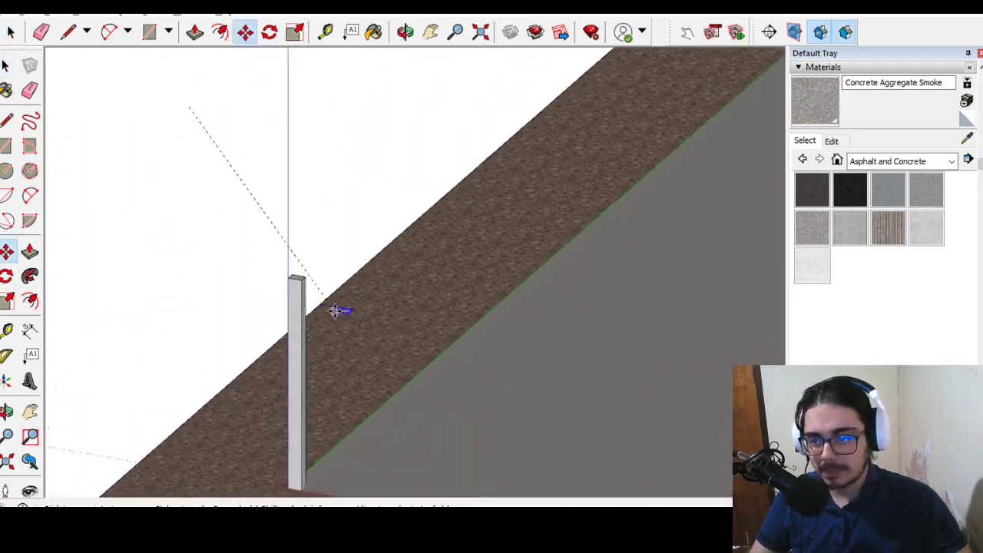
pyautogui.scroll(-2, 341, 310)
pyautogui.scroll(-2, 182, 174)
# Step: Place the copied post 4 units along the red axis from the first
pyautogui.scroll(1, 361, 344)
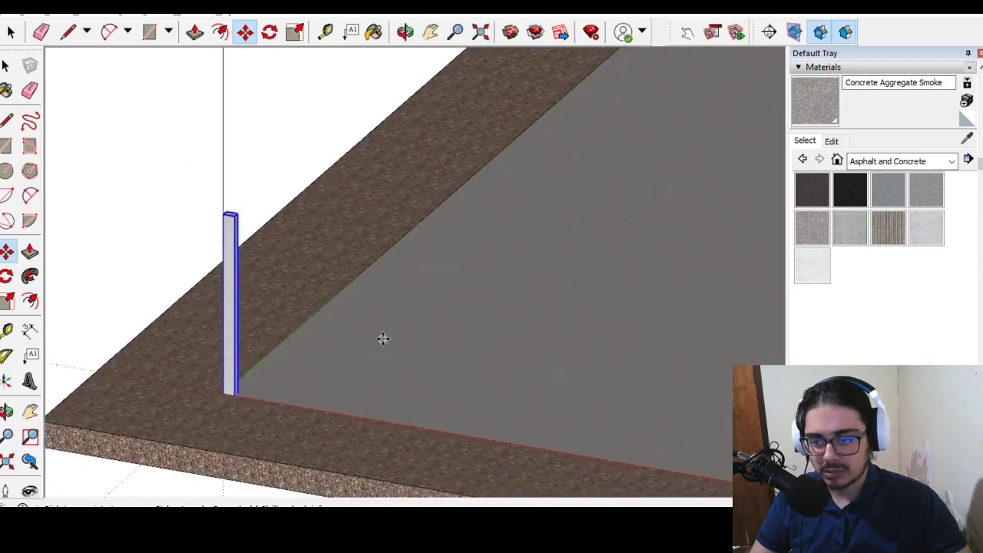
pyautogui.write('4')
pyautogui.press('Return')
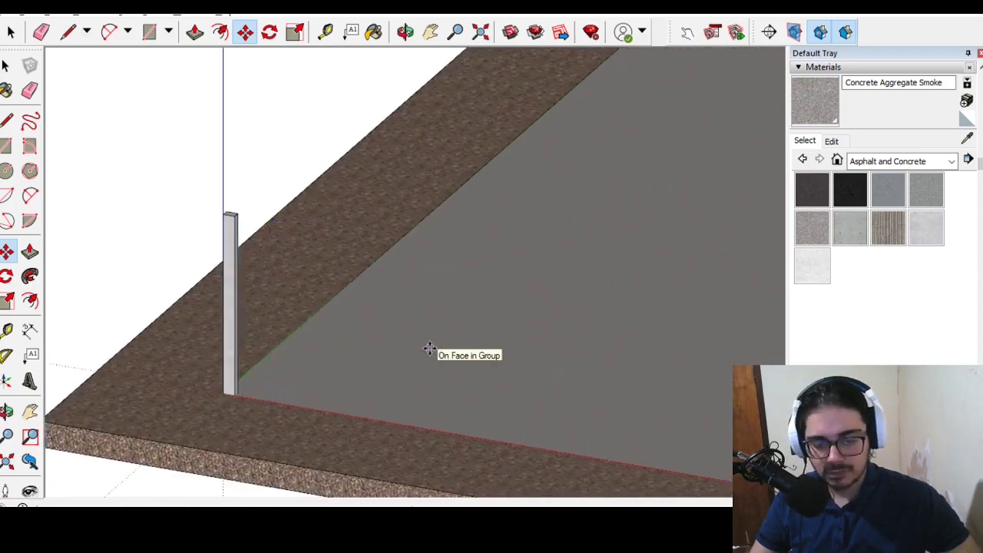
pyautogui.press('space')
pyautogui.scroll(-2, 318, 296)
pyautogui.scroll(-1, 318, 296)
pyautogui.click(474, 443)
pyautogui.scroll(2, 632, 340)
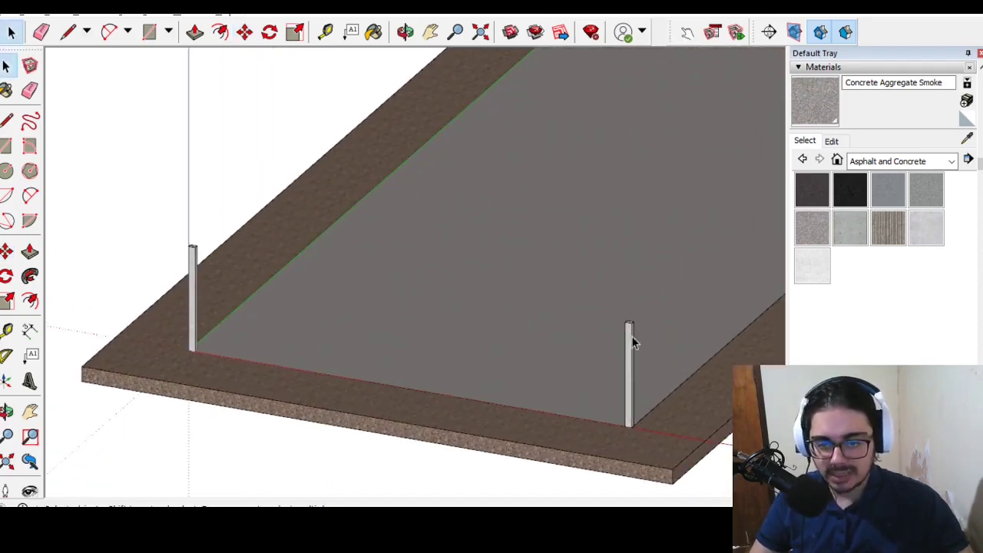
pyautogui.scroll(-1, 254, 274)
pyautogui.scroll(4, 254, 272)
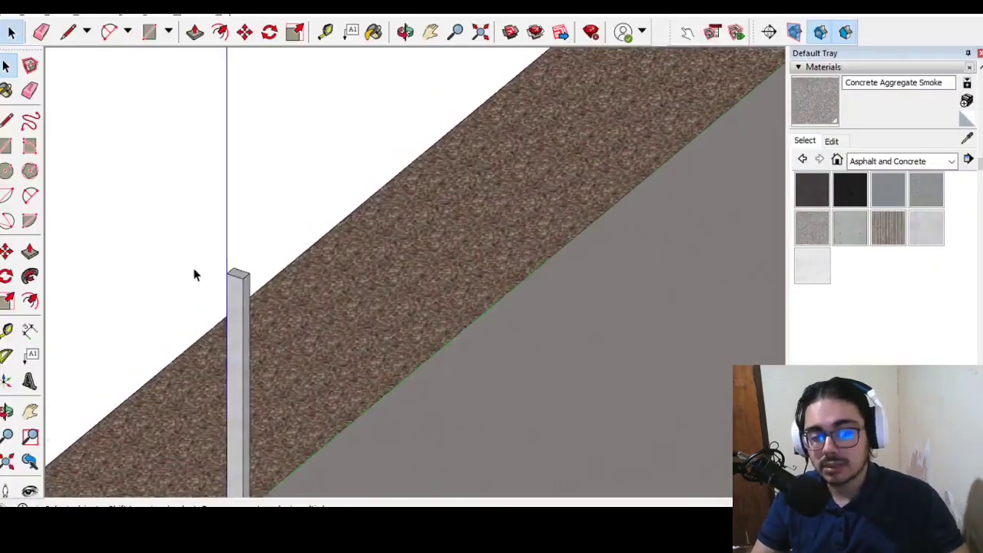
pyautogui.scroll(2, 200, 265)
# Step: Draw a line from the post's top corner along the red axis across the slab
pyautogui.click(6, 121)
pyautogui.scroll(1, 287, 269)
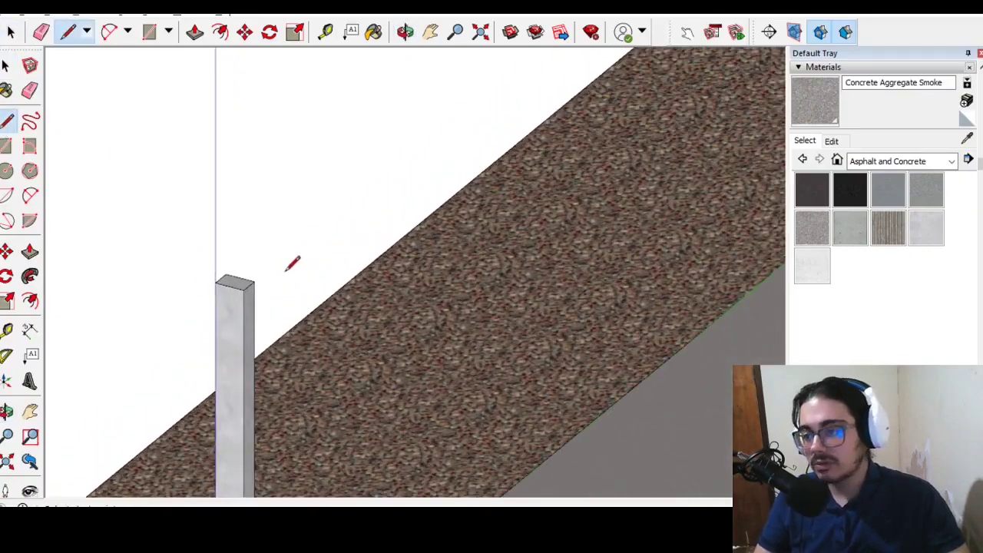
pyautogui.click(215, 281)
pyautogui.scroll(-2, 127, 143)
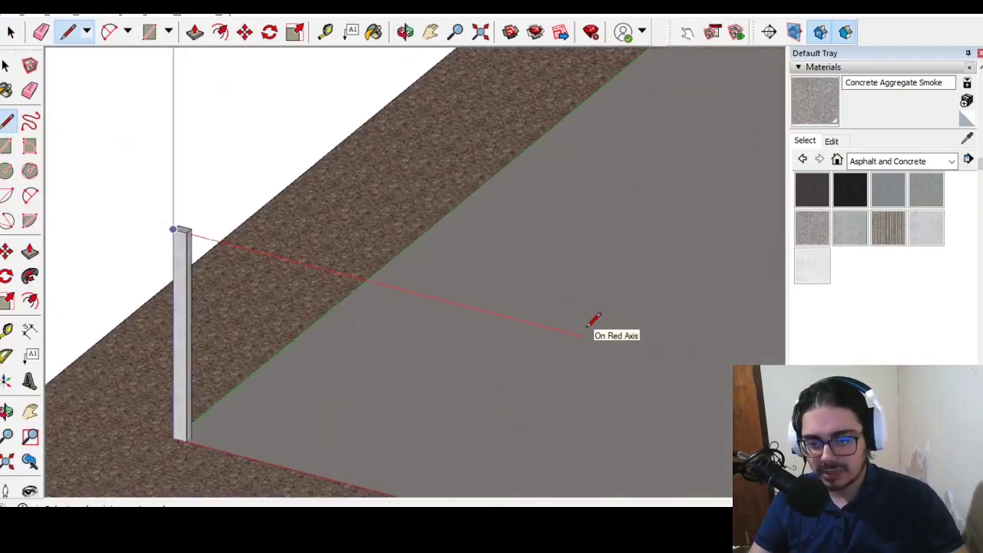
pyautogui.click(585, 330)
pyautogui.scroll(-1, 435, 349)
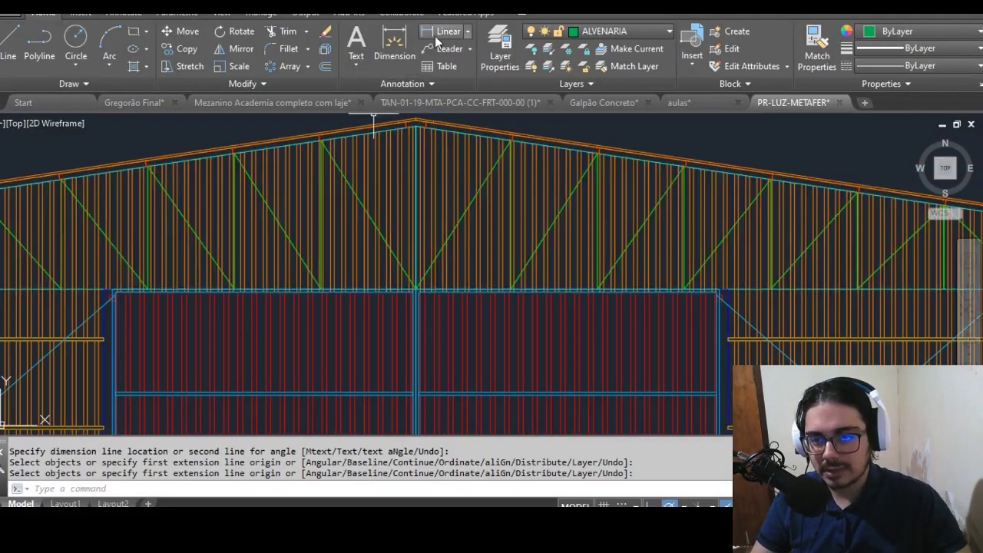
# Step: Start a linear dimension from the truss apex to its bottom, then cancel it
pyautogui.click(435, 35)
pyautogui.scroll(3, 415, 135)
pyautogui.click(413, 142)
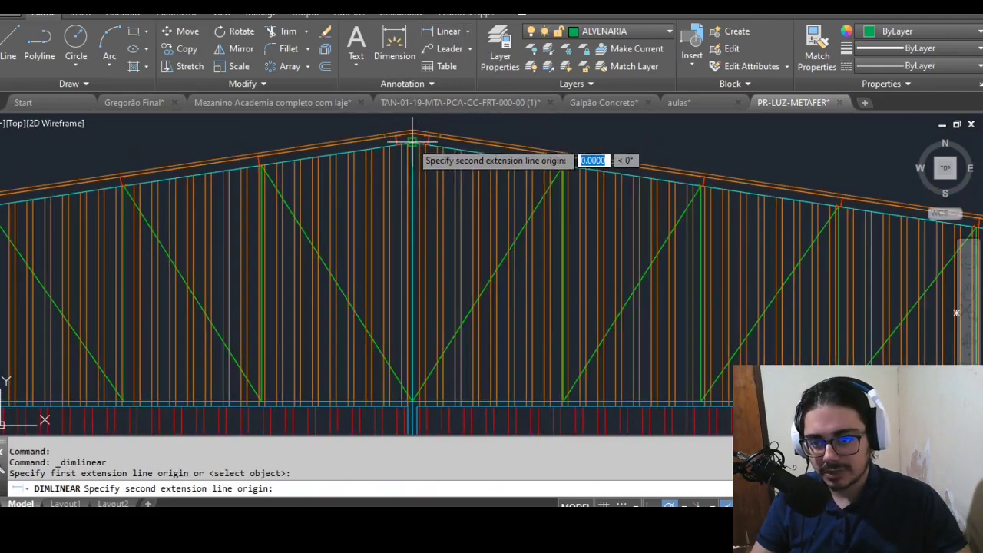
pyautogui.scroll(3, 412, 393)
pyautogui.click(408, 401)
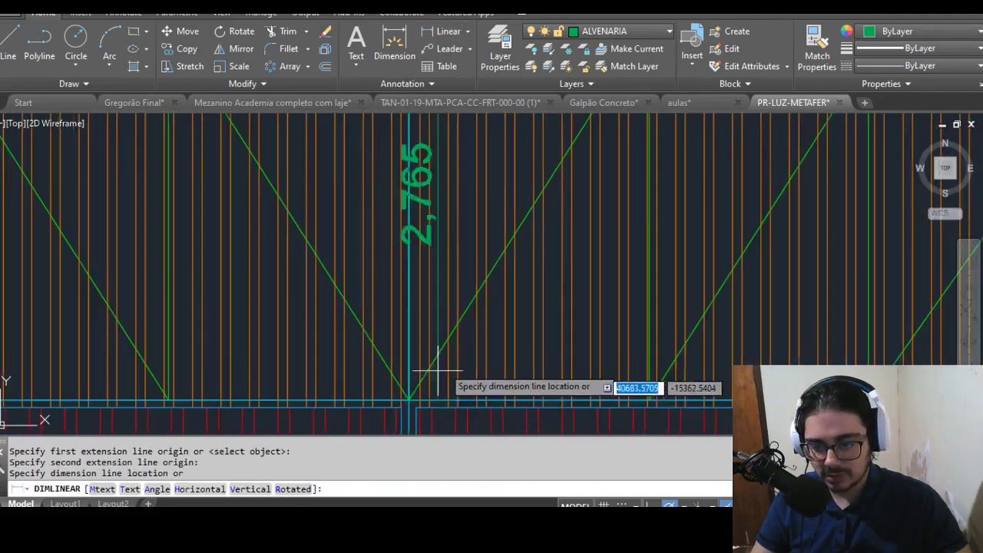
pyautogui.scroll(-5, 500, 344)
pyautogui.press('Escape')
# Step: Dimension the height at the truss's left end, reading 0,500, and return to SketchUp
pyautogui.hotkey('alt', 'Tab')
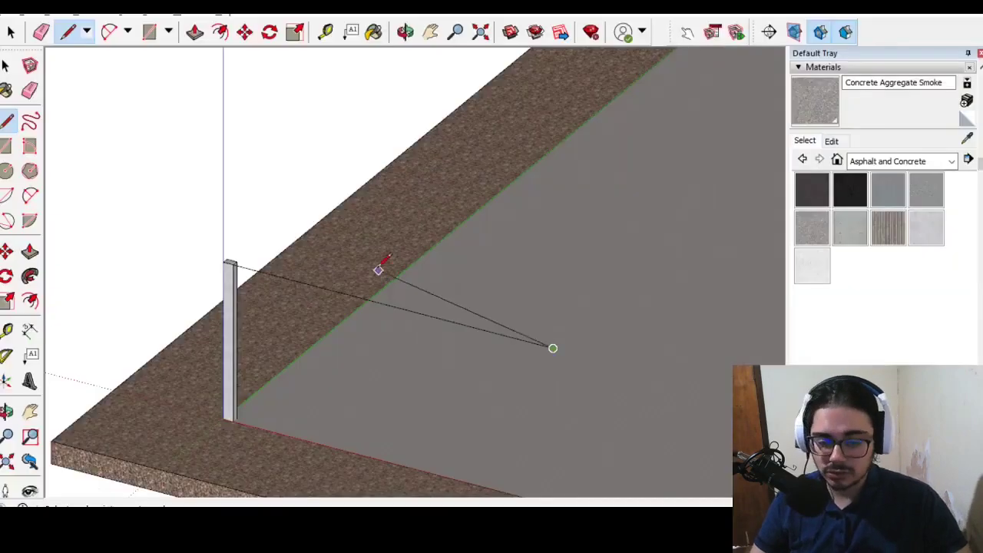
pyautogui.scroll(-2, 378, 266)
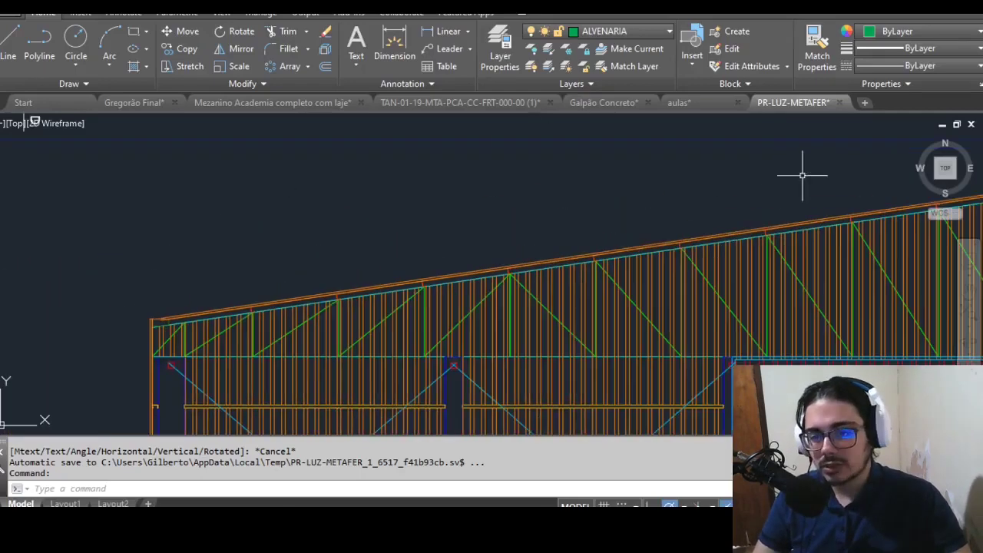
pyautogui.scroll(4, 73, 372)
pyautogui.scroll(4, 282, 238)
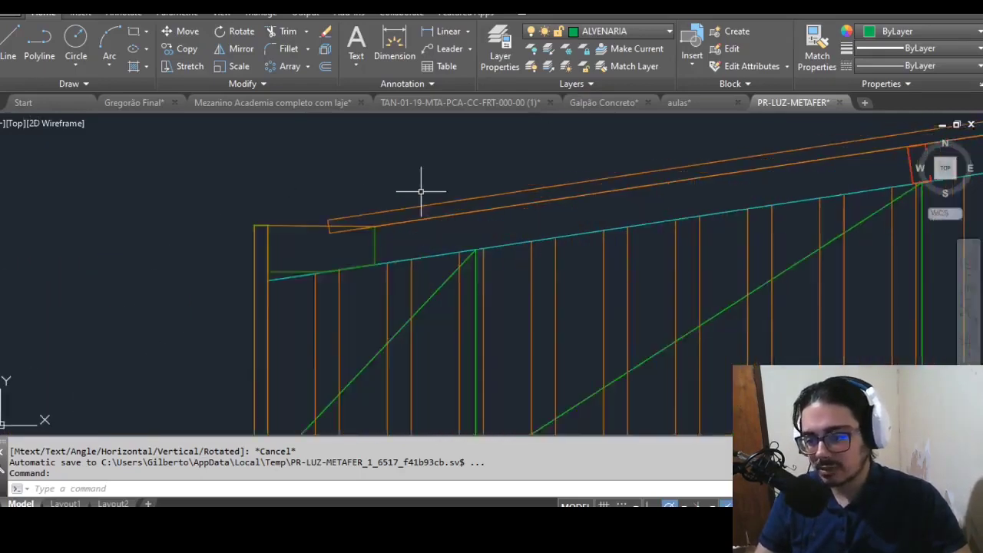
pyautogui.click(394, 46)
pyautogui.scroll(-3, 379, 123)
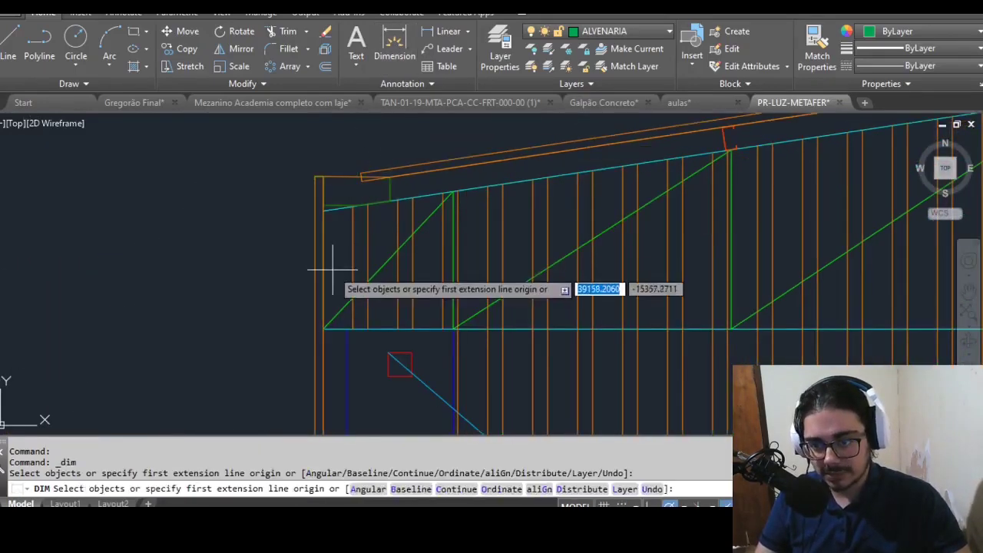
pyautogui.click(323, 329)
pyautogui.click(323, 206)
pyautogui.scroll(-3, 277, 256)
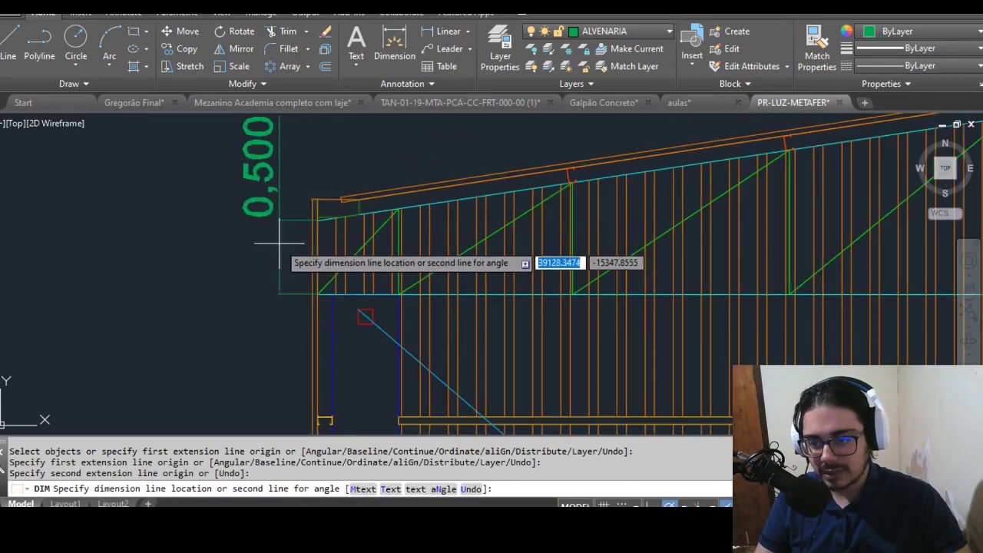
pyautogui.press('Escape')
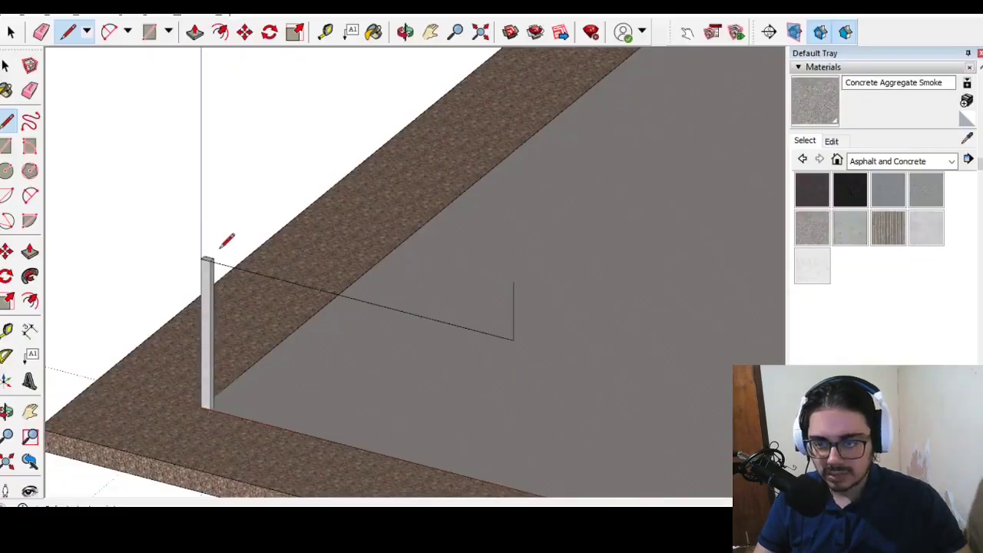
pyautogui.scroll(2, 198, 256)
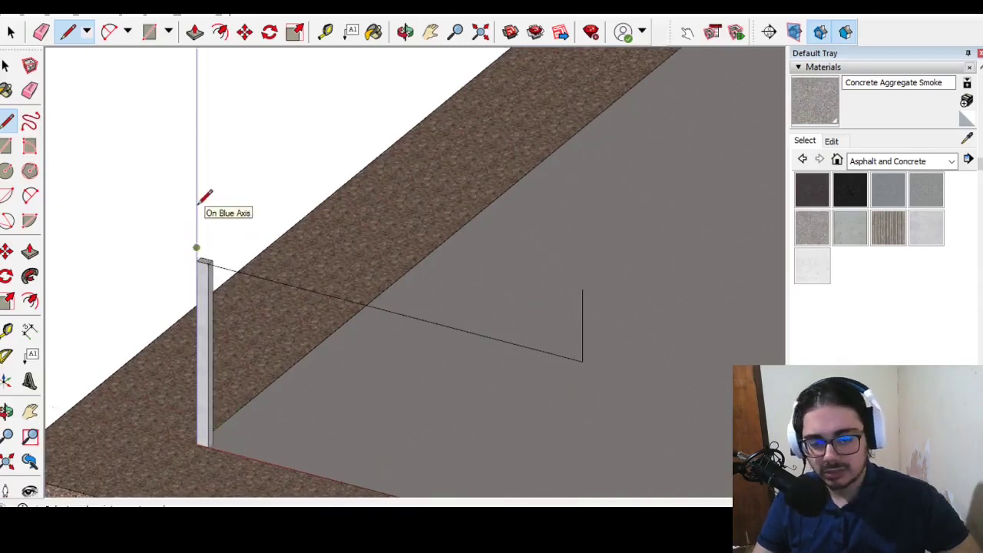
# Step: Close the sloped truss outline into a face
pyautogui.click(583, 288)
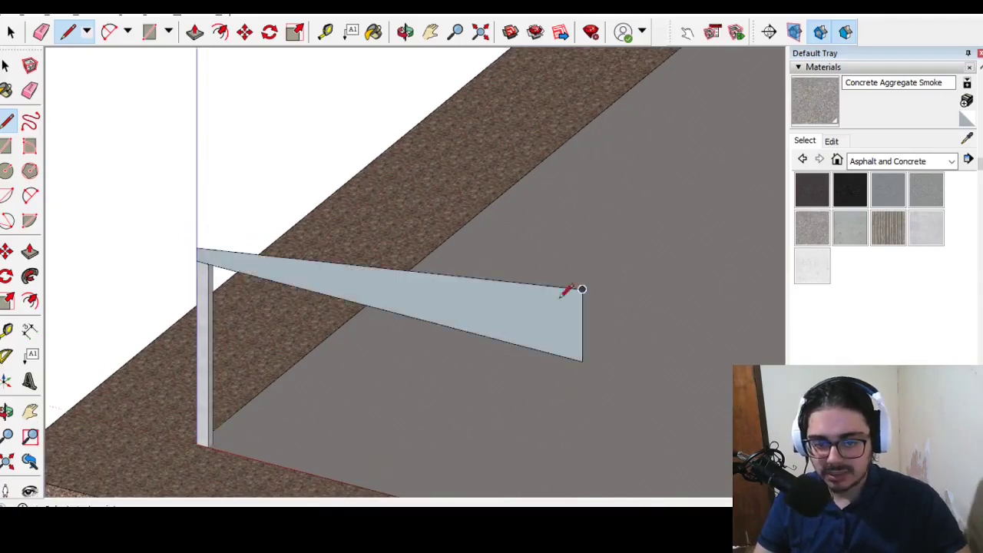
pyautogui.scroll(1, 359, 281)
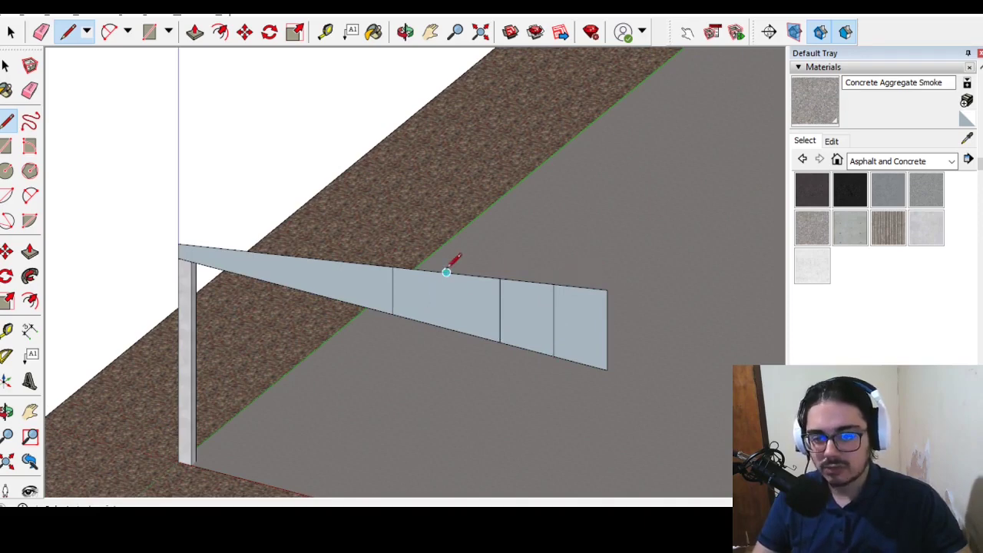
pyautogui.scroll(1, 287, 263)
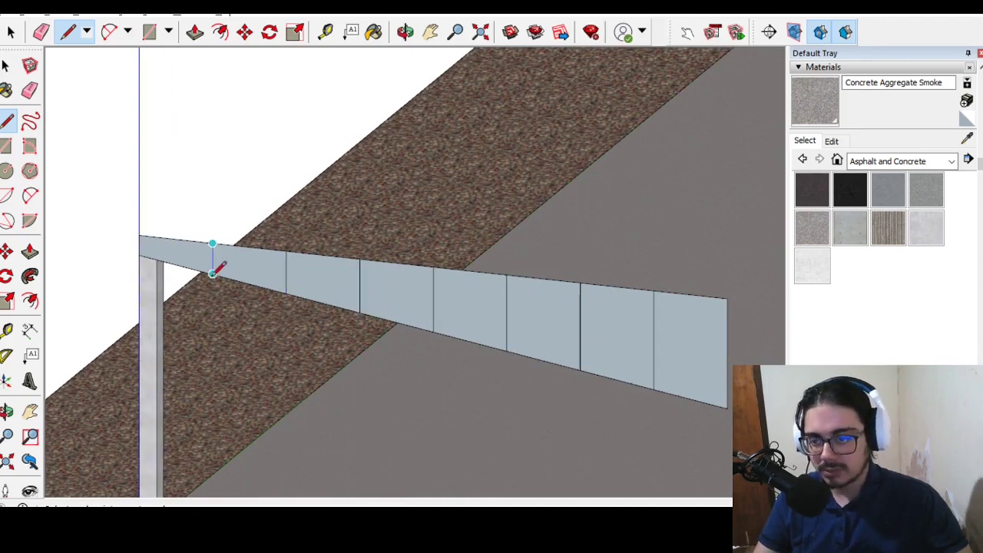
pyautogui.scroll(-1, 213, 273)
pyautogui.scroll(1, 596, 353)
# Step: Draw diagonal web members zigzagging between bottom and top vertices of the truss panels
pyautogui.click(580, 354)
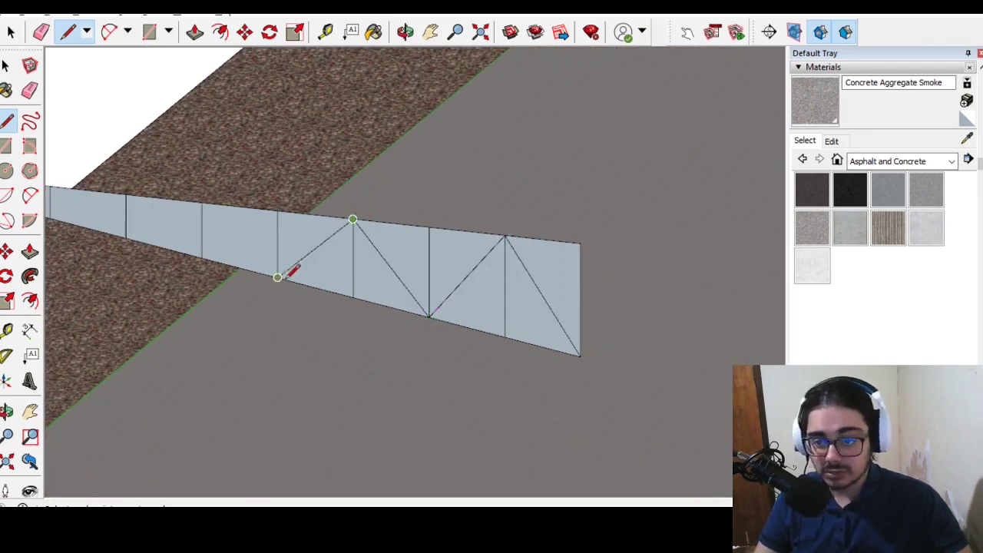
pyautogui.click(201, 202)
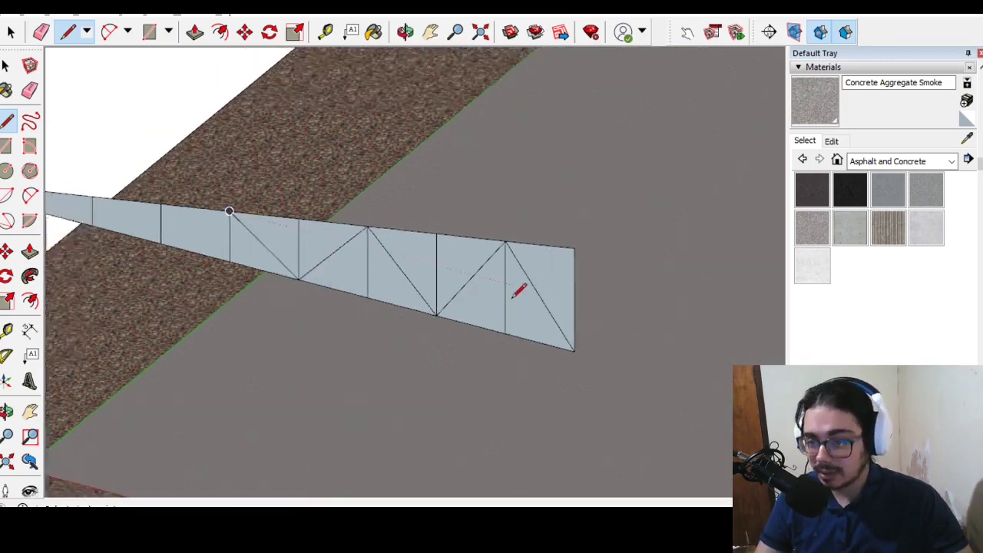
pyautogui.scroll(3, 491, 291)
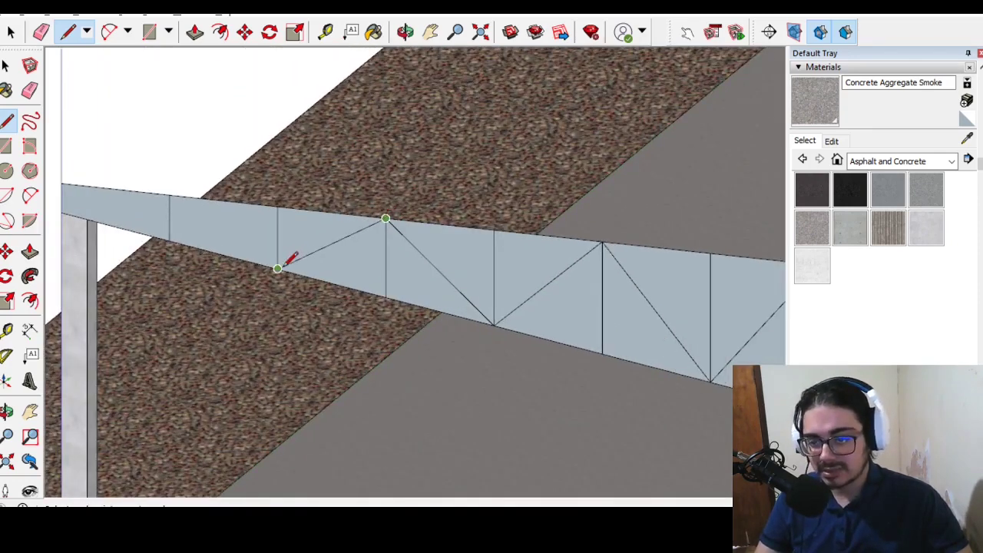
pyautogui.click(277, 268)
pyautogui.click(170, 195)
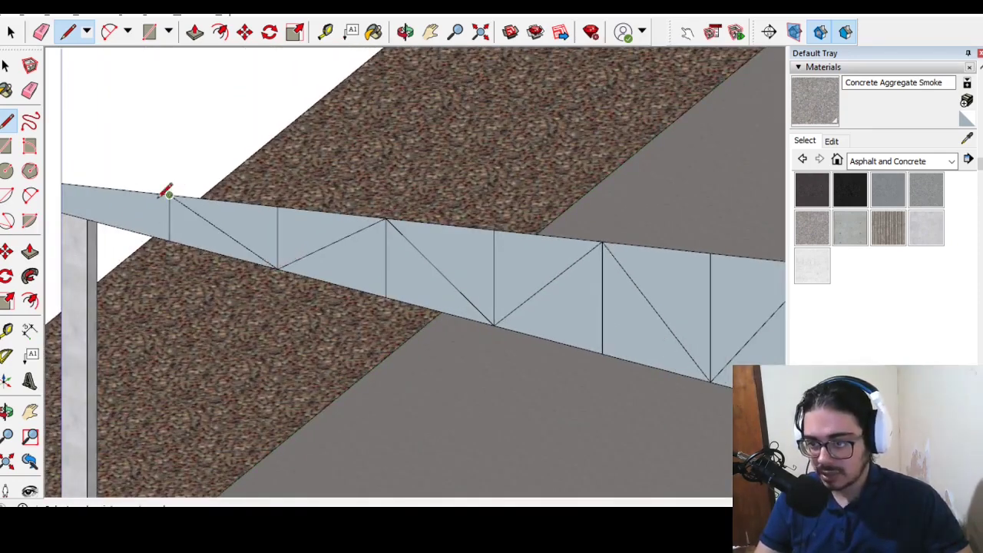
pyautogui.scroll(3, 193, 213)
pyautogui.scroll(1, 194, 218)
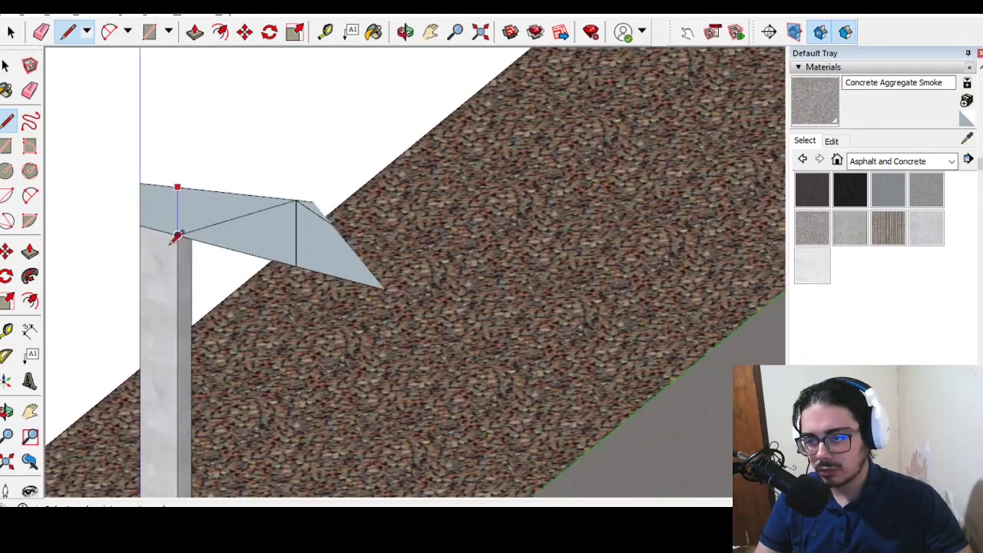
pyautogui.press('Escape')
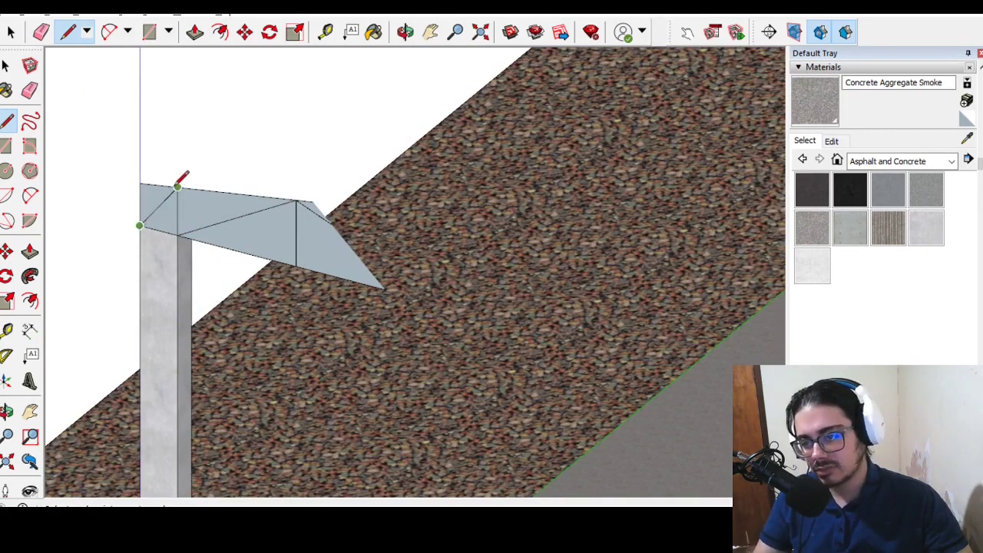
pyautogui.scroll(-3, 177, 188)
pyautogui.scroll(-3, 177, 189)
pyautogui.scroll(-2, 177, 189)
# Step: Switch the camera to Perspective, then back to Parallel Projection
pyautogui.click(97, 17)
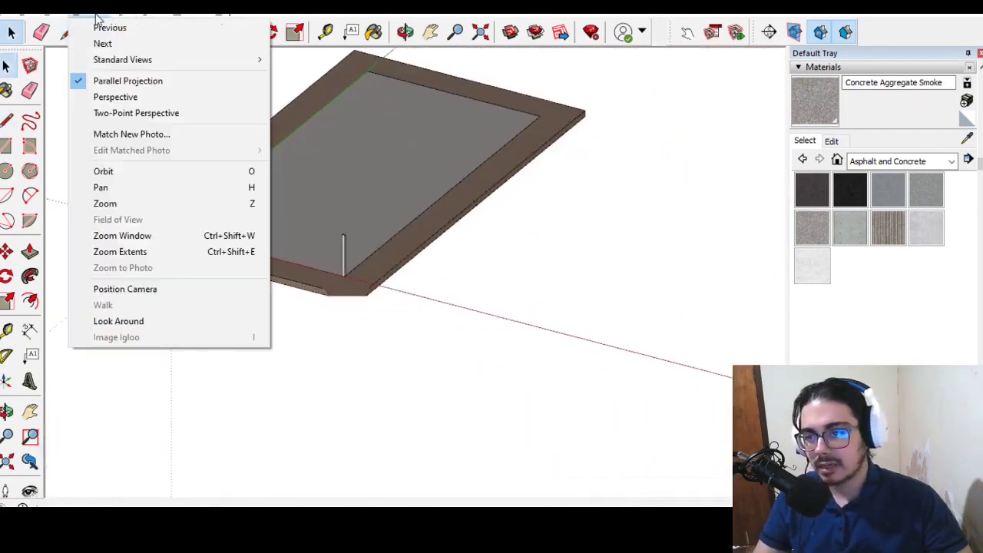
pyautogui.click(135, 97)
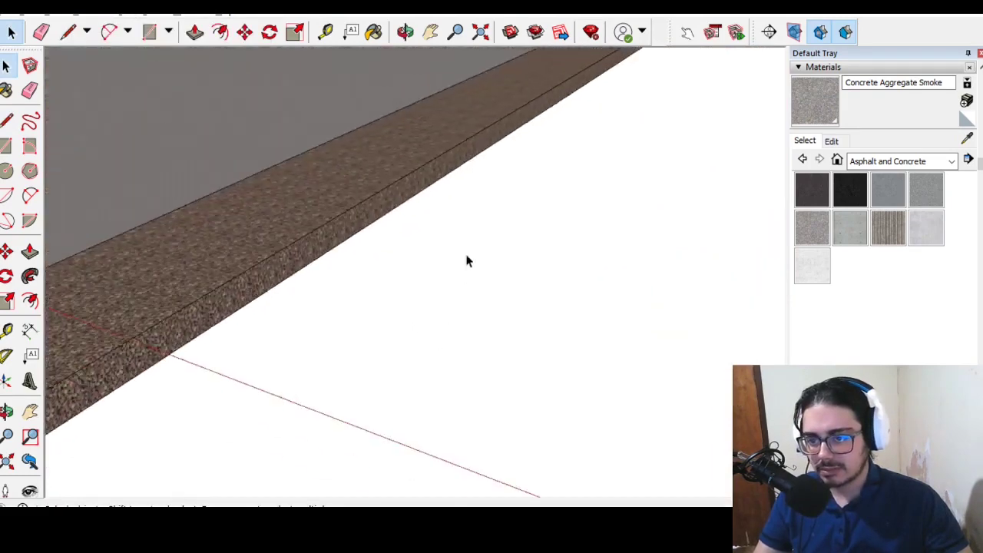
pyautogui.scroll(-5, 467, 261)
pyautogui.click(114, 80)
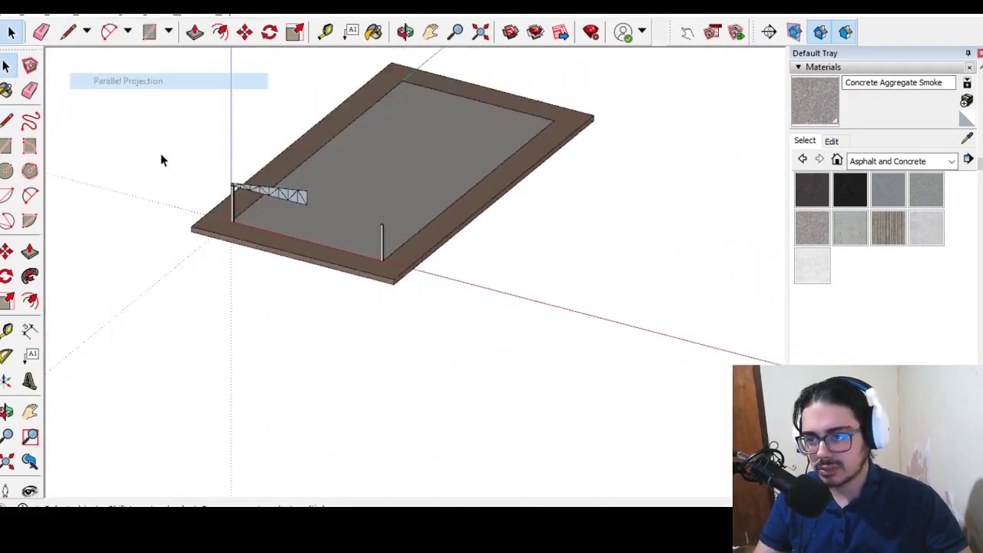
pyautogui.scroll(5, 334, 230)
pyautogui.scroll(5, 482, 219)
# Step: Delete the triangular faces of the truss panels, leaving only the edges
pyautogui.press('Delete')
pyautogui.click(542, 222)
pyautogui.press('Delete')
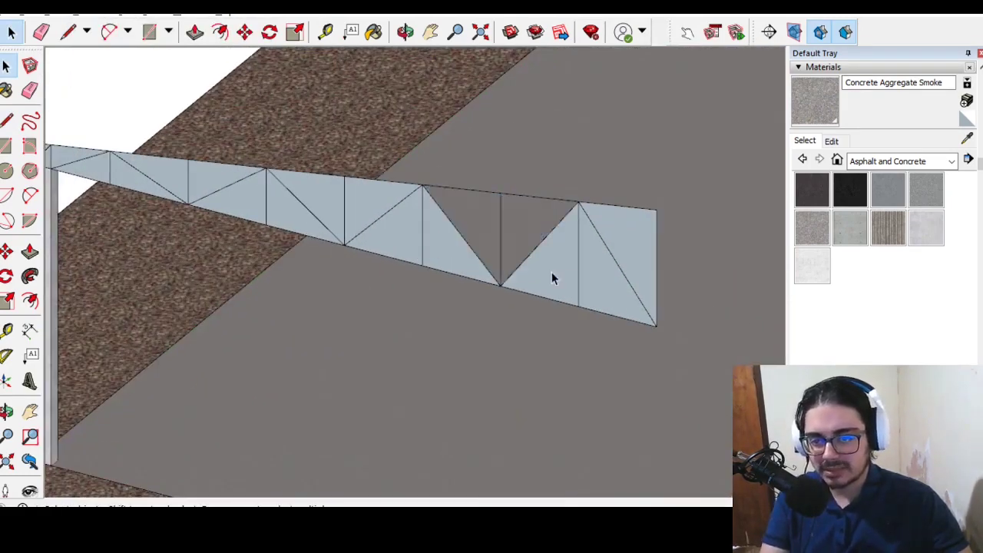
pyautogui.press('Delete')
pyautogui.click(572, 274)
pyautogui.press('Delete')
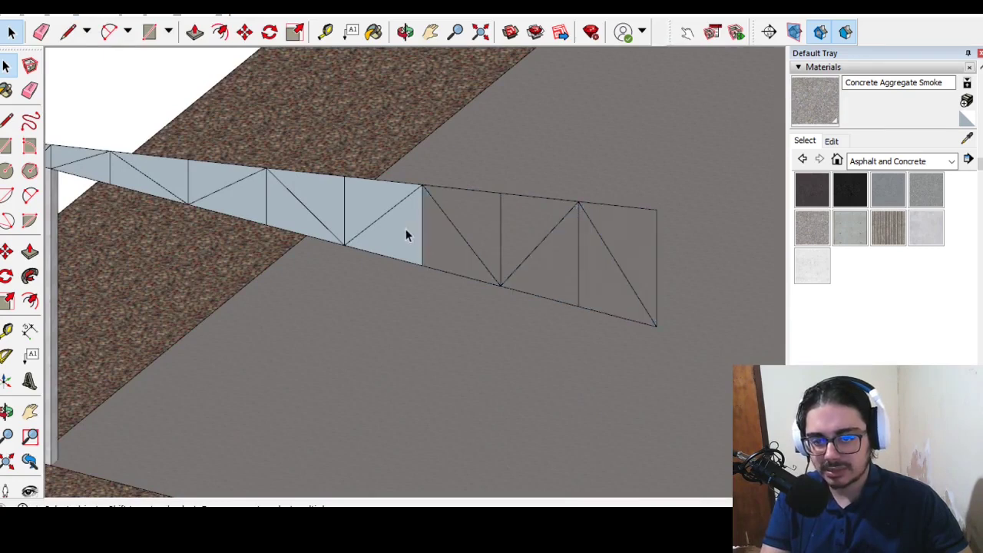
pyautogui.press('Delete')
pyautogui.click(316, 211)
pyautogui.press('Delete')
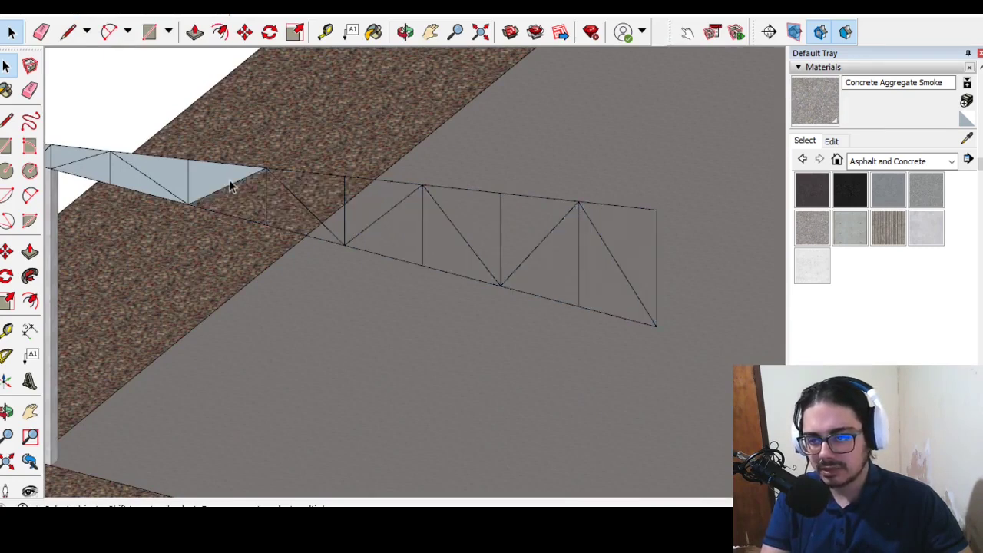
pyautogui.scroll(3, 74, 186)
pyautogui.scroll(3, 215, 208)
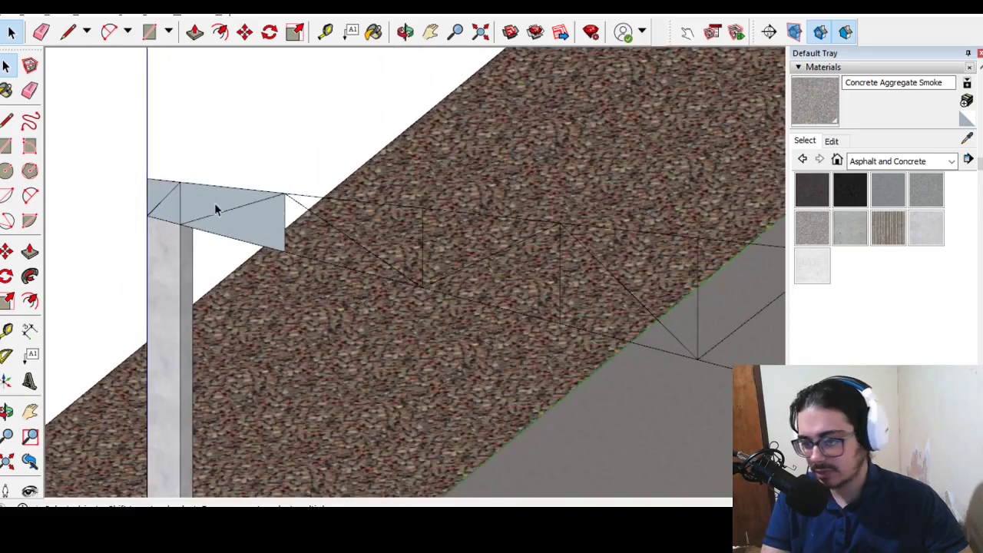
pyautogui.press('Delete')
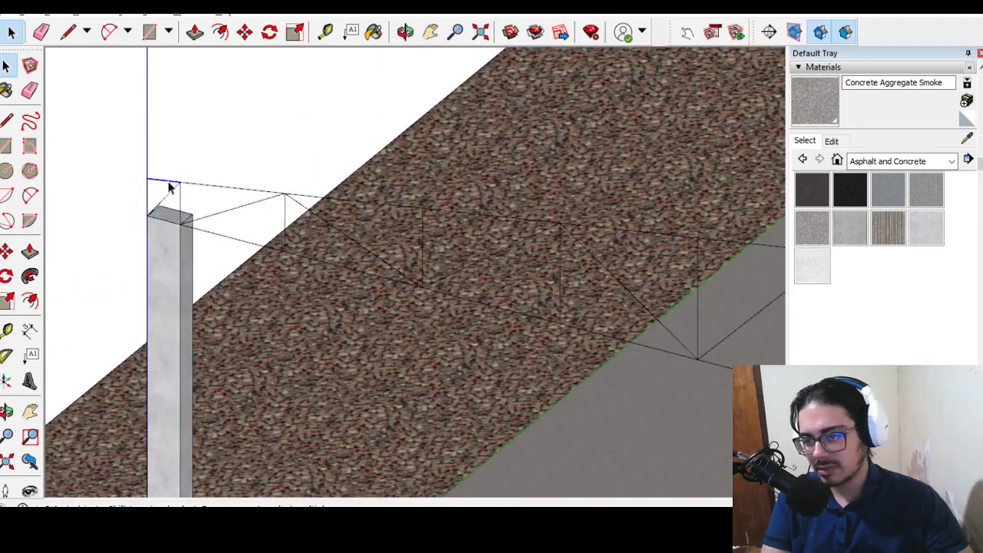
# Step: Turn all the connected truss edges into a new component
pyautogui.tripleClick(171, 187)
pyautogui.rightClick(170, 186)
pyautogui.click(258, 295)
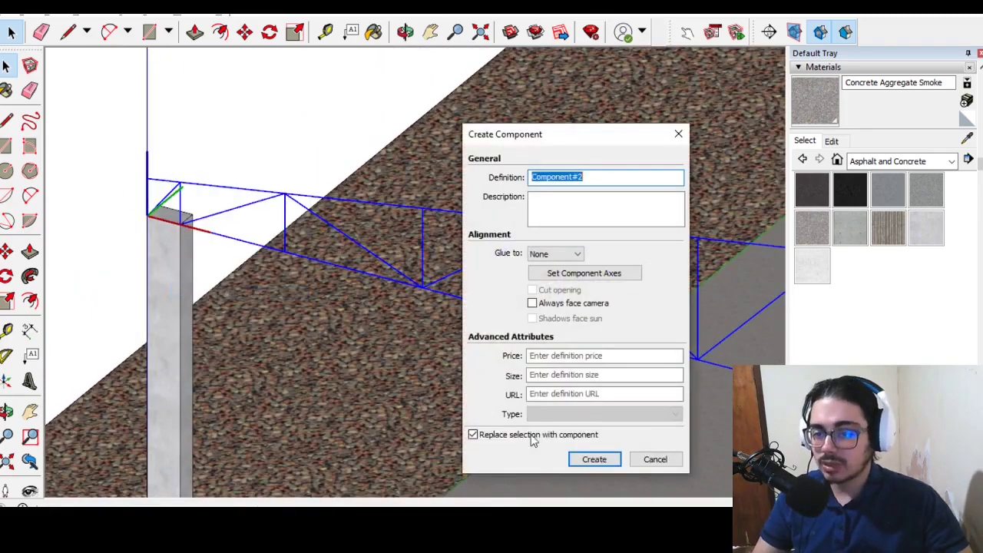
pyautogui.click(611, 462)
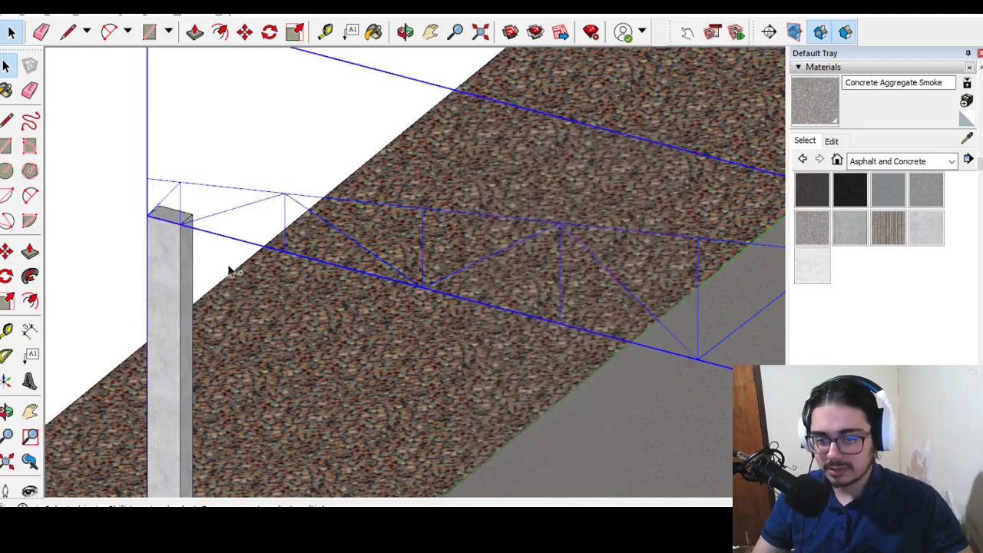
# Step: Open the truss component for editing and view it edge-on at the column
pyautogui.doubleClick(151, 187)
pyautogui.click(152, 188)
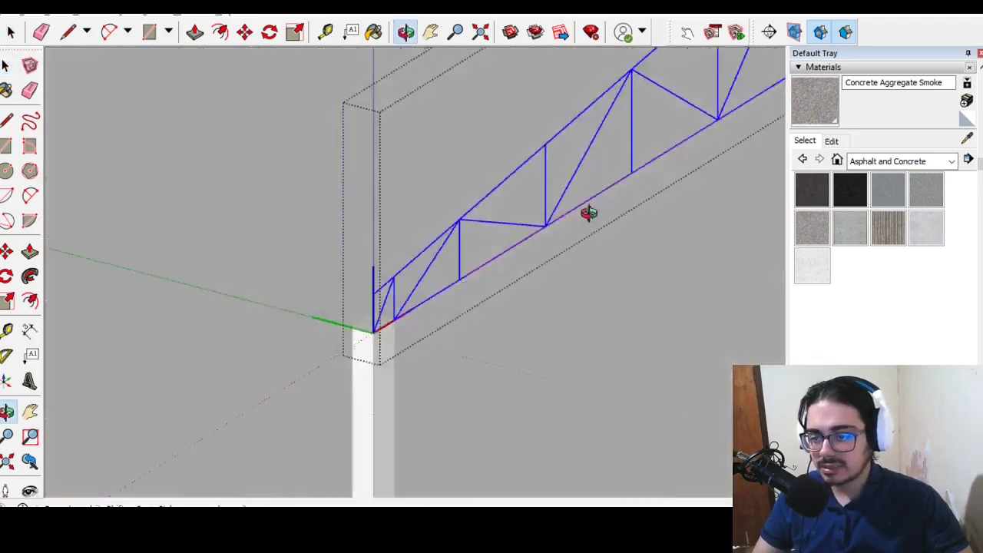
pyautogui.moveTo(110, 236)
pyautogui.mouseDown(button='middle')
pyautogui.moveTo(445, 264)
pyautogui.moveTo(438, 314)
pyautogui.mouseUp(button='middle')
# Step: Draw a flat top chord face along the truss's upper edge
pyautogui.click(7, 120)
pyautogui.scroll(1, 507, 289)
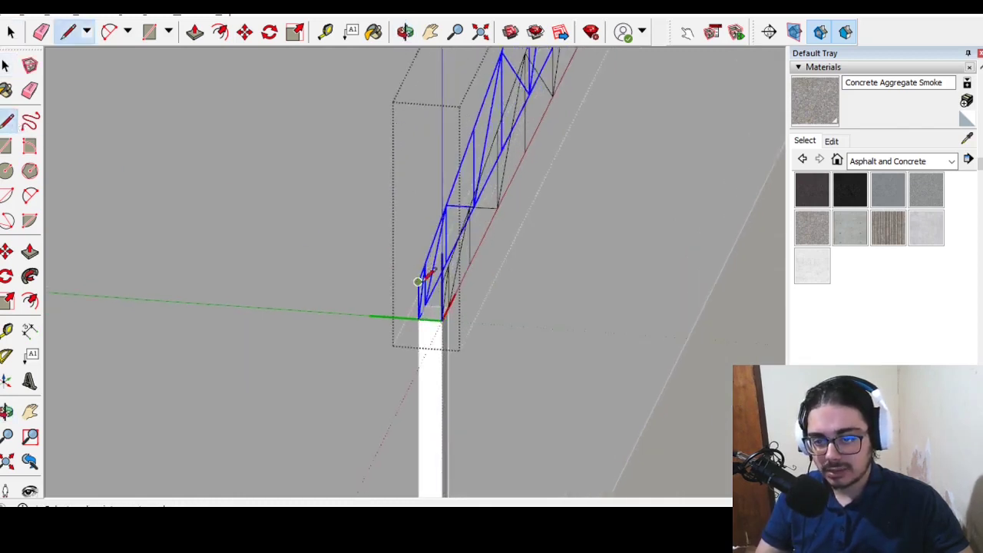
pyautogui.scroll(1, 445, 280)
pyautogui.scroll(3, 453, 265)
pyautogui.scroll(-3, 476, 285)
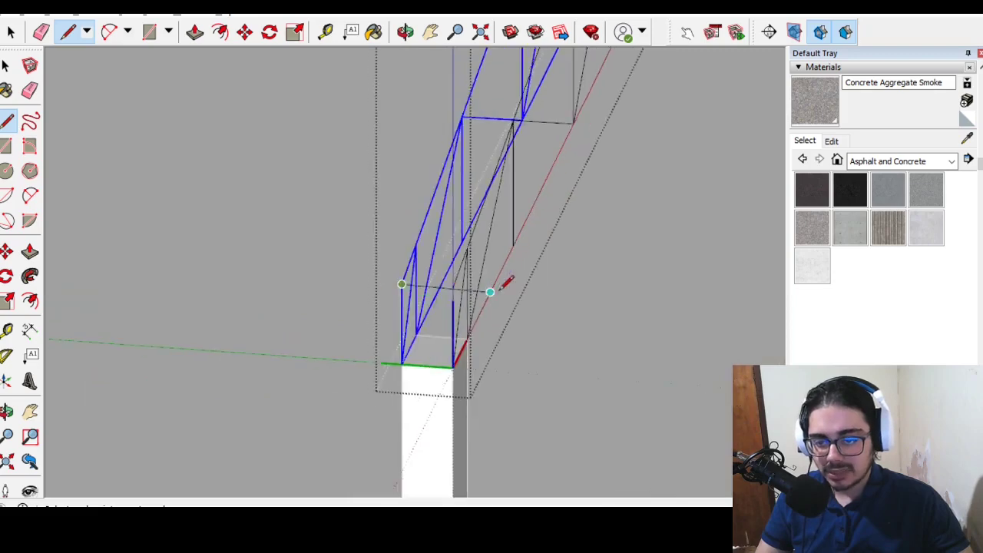
pyautogui.moveTo(487, 289)
pyautogui.mouseDown(button='middle')
pyautogui.moveTo(275, 313)
pyautogui.moveTo(413, 291)
pyautogui.mouseUp(button='middle')
pyautogui.scroll(-3, 307, 290)
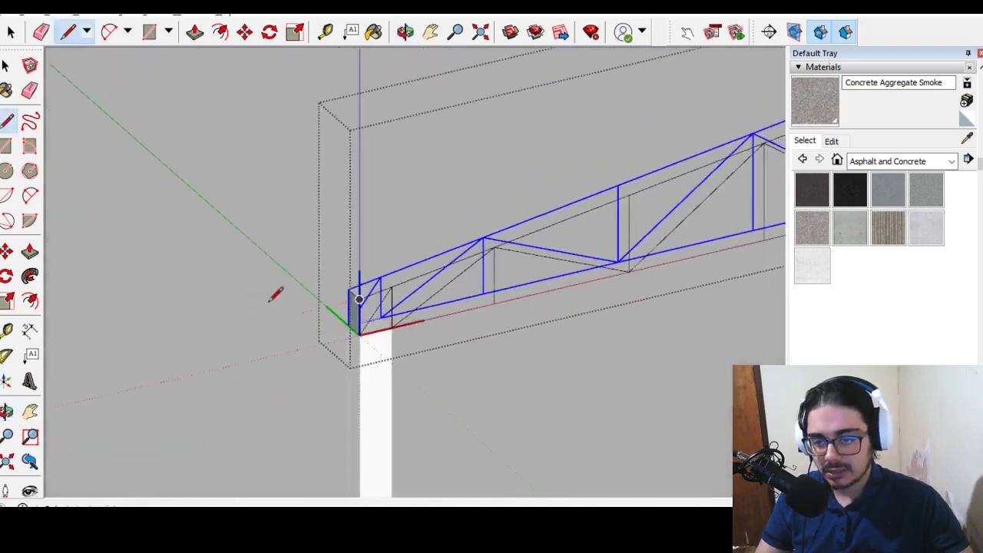
pyautogui.scroll(-2, 329, 252)
pyautogui.scroll(3, 559, 184)
pyautogui.scroll(2, 535, 200)
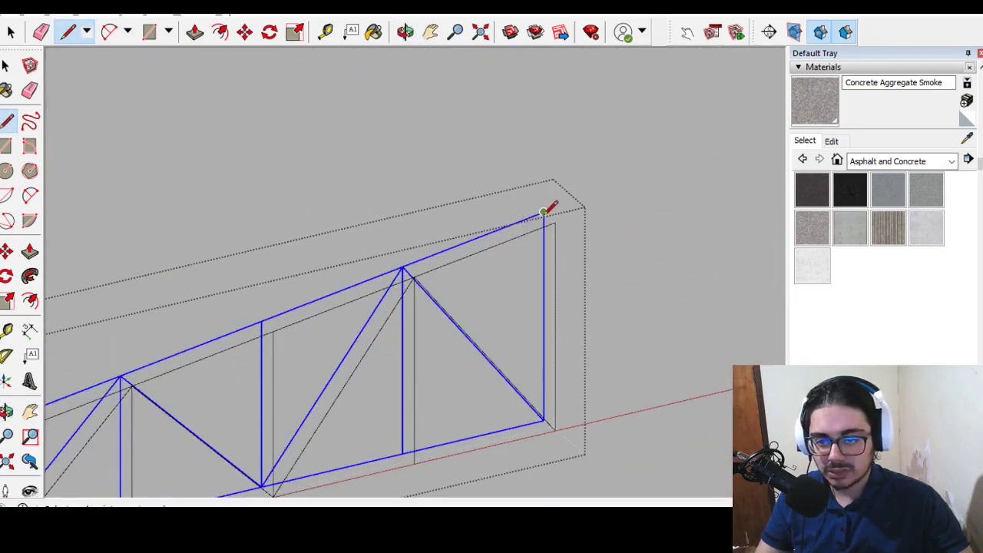
pyautogui.moveTo(560, 219); pyautogui.dragTo(556, 435, button='middle')
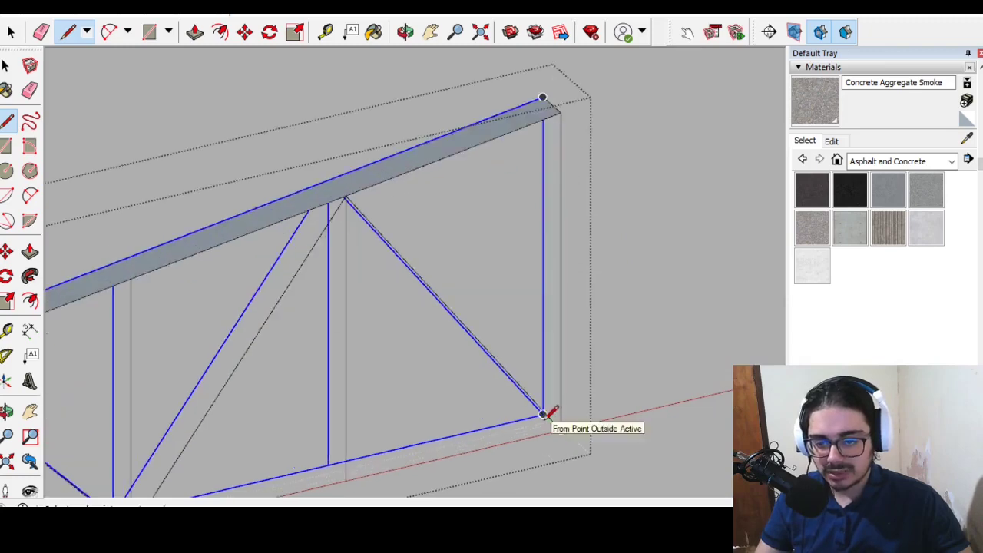
pyautogui.scroll(-3, 562, 248)
pyautogui.scroll(-3, 417, 254)
pyautogui.scroll(-3, 334, 245)
# Step: Copy the half truss and rotate the copy 180° about its end to span both pillars
pyautogui.press('space')
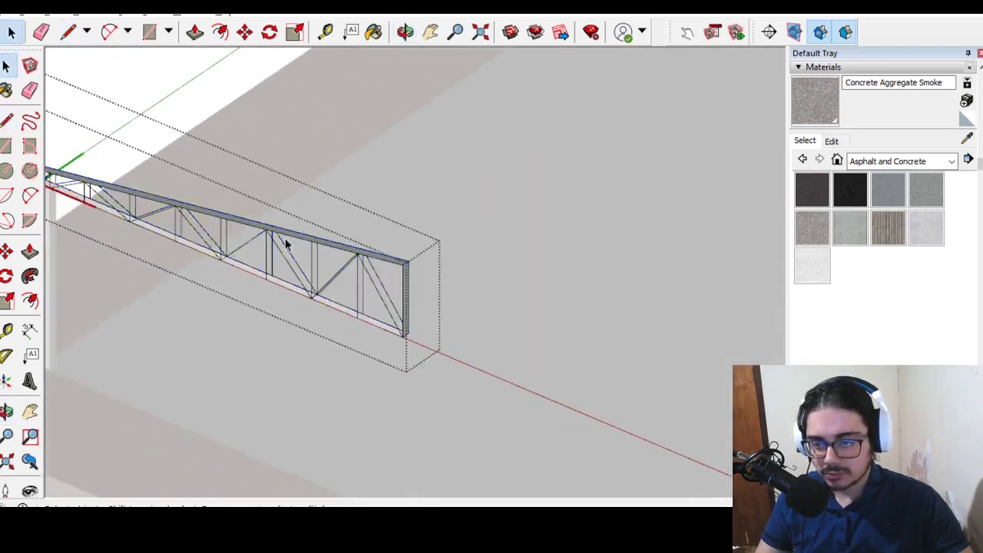
pyautogui.scroll(-5, 520, 308)
pyautogui.click(520, 308)
pyautogui.scroll(1, 400, 279)
pyautogui.click(402, 279)
pyautogui.scroll(3, 456, 262)
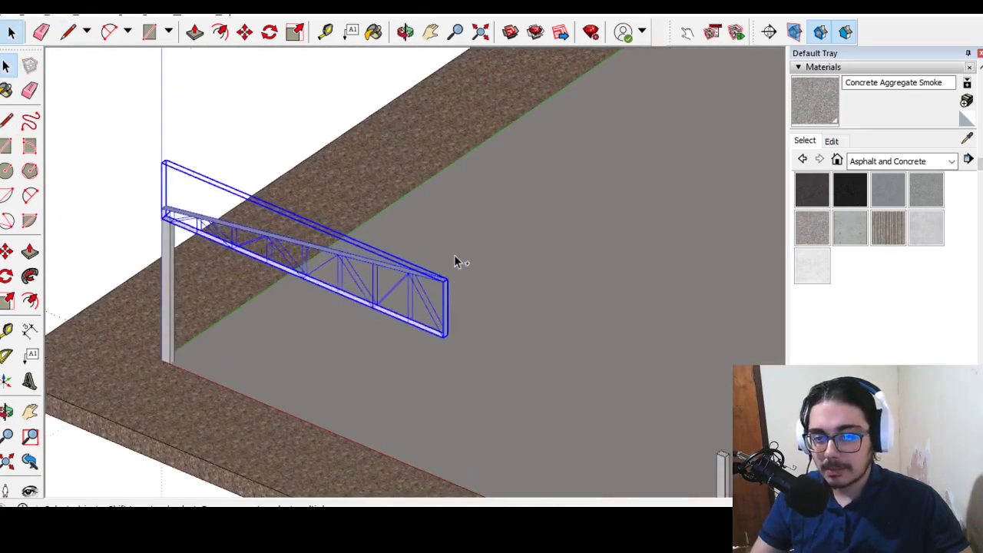
pyautogui.press('m')
pyautogui.keyDown('ctrl'); pyautogui.moveTo(456, 261); pyautogui.dragTo(146, 222); pyautogui.keyUp('ctrl')
pyautogui.click(6, 275)
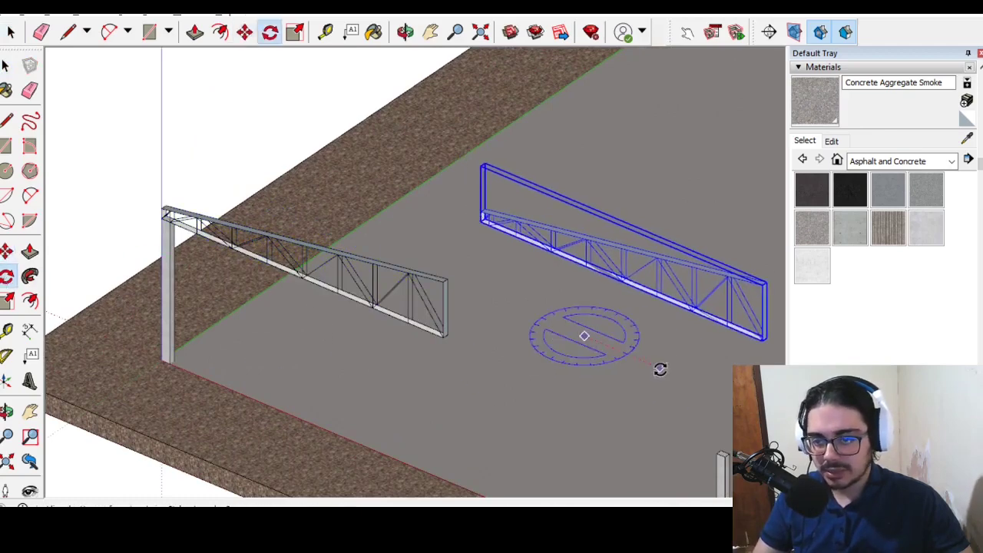
pyautogui.click(659, 368)
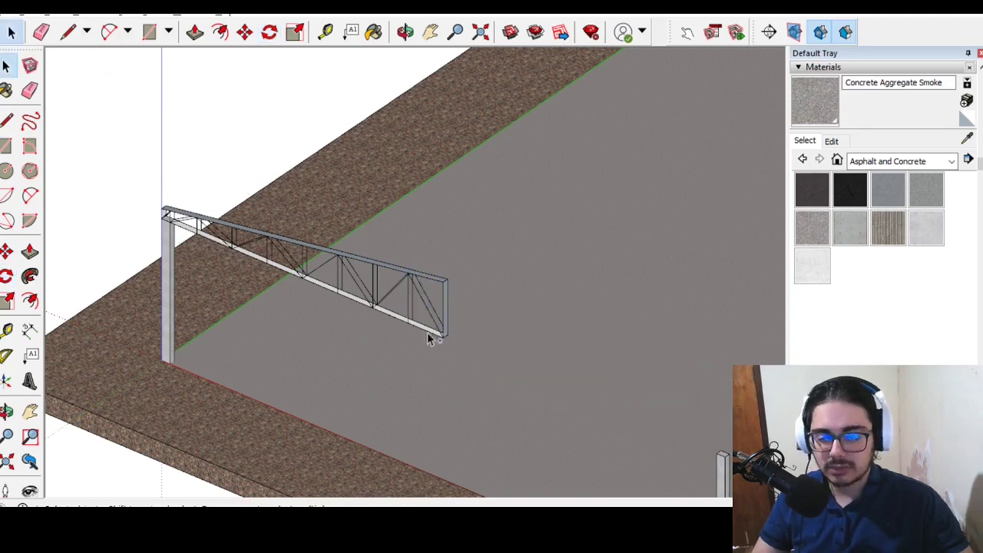
pyautogui.scroll(2, 452, 334)
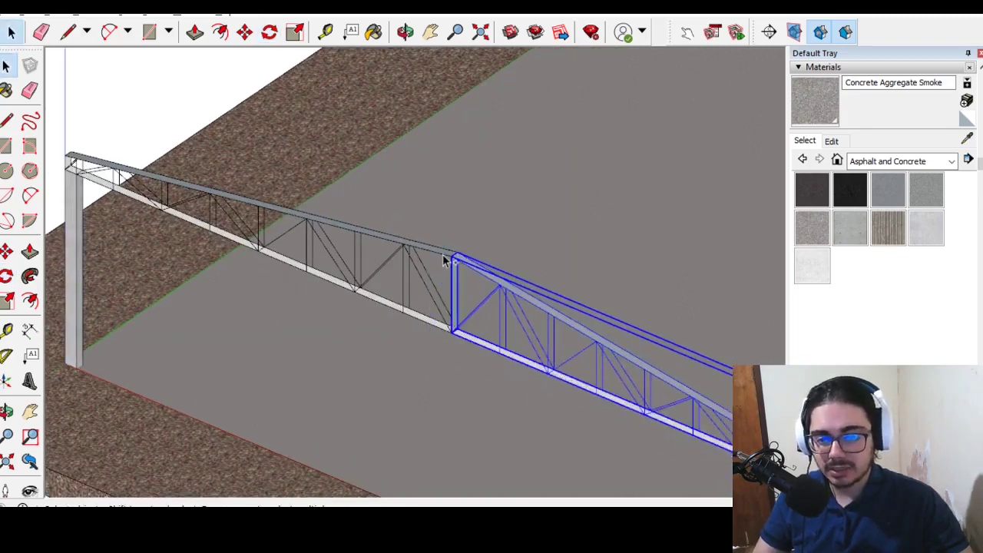
# Step: Paint both truss halves with Color G07 green from the Colors collection
pyautogui.keyDown('ctrl'); pyautogui.click(443, 259); pyautogui.keyUp('ctrl')
pyautogui.click(6, 90)
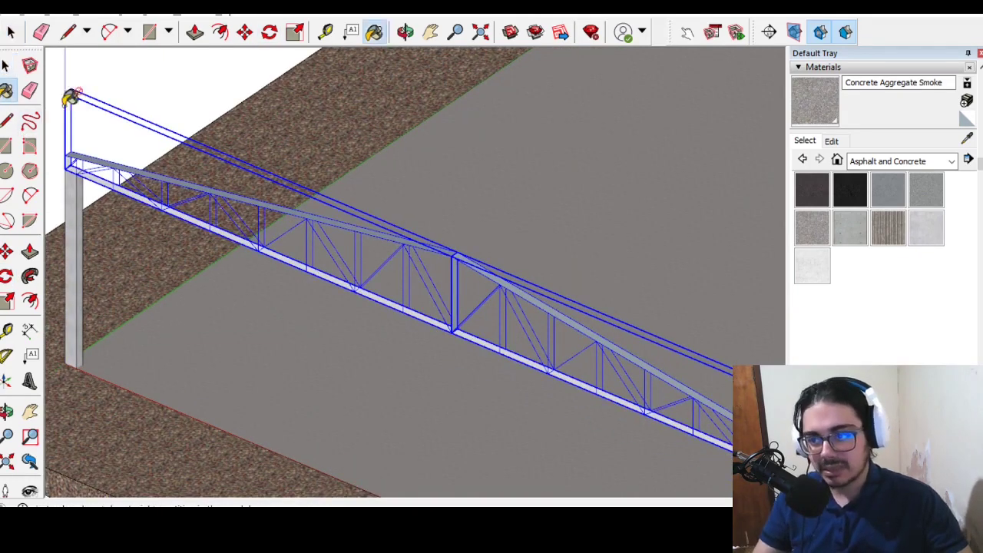
pyautogui.click(908, 164)
pyautogui.click(891, 210)
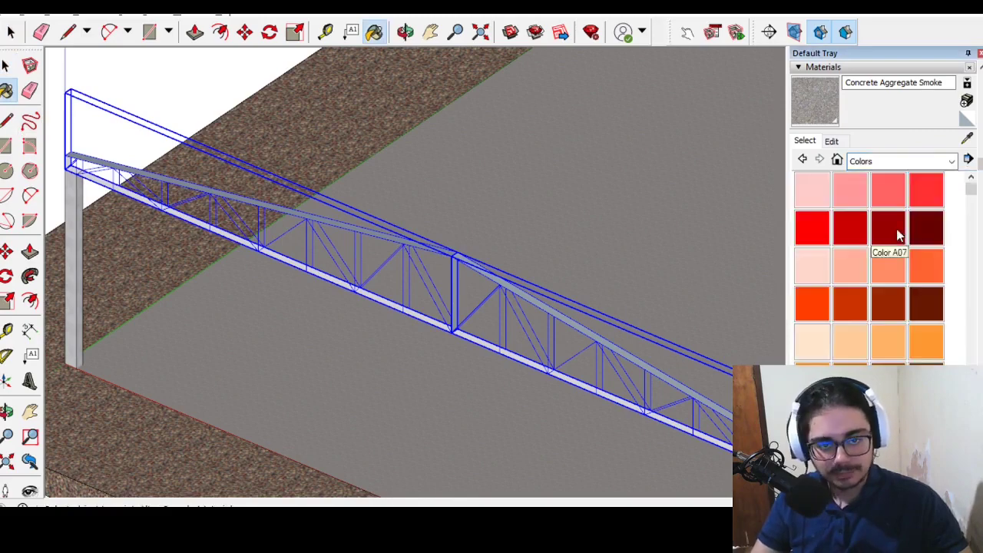
pyautogui.scroll(-5, 883, 268)
pyautogui.click(889, 337)
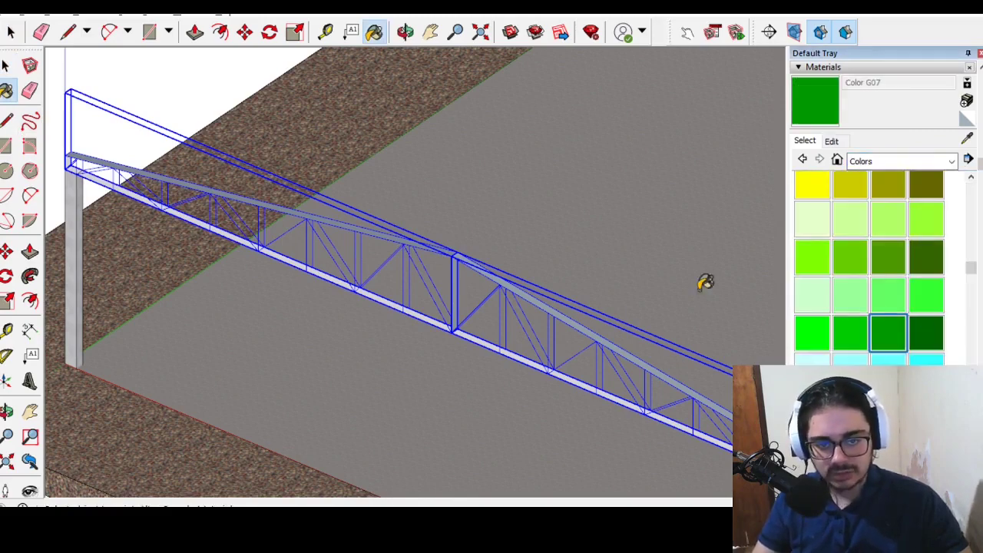
pyautogui.click(440, 242)
# Step: Select both truss halves and combine them into one component, Component#3
pyautogui.press('space')
pyautogui.scroll(-5, 303, 131)
pyautogui.click(173, 69)
pyautogui.scroll(3, 245, 135)
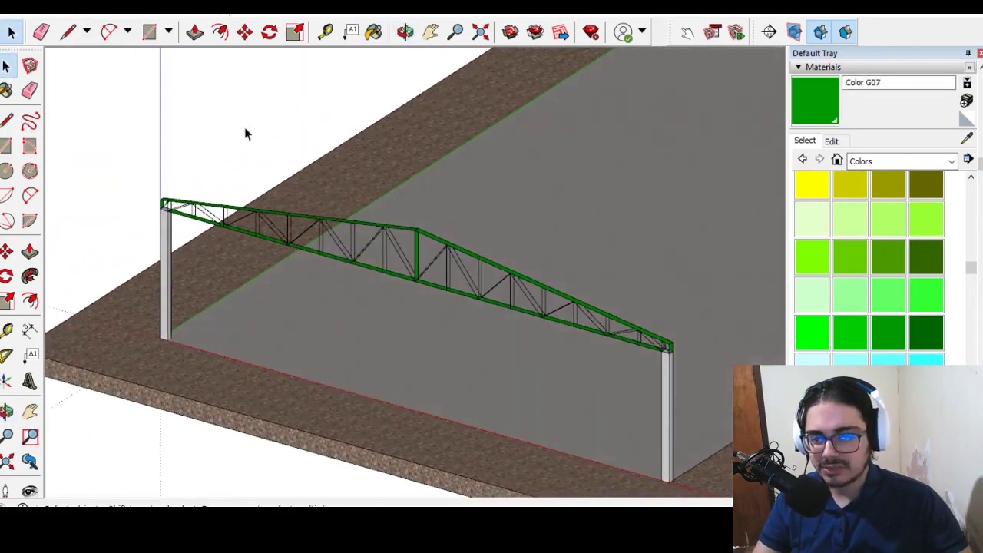
pyautogui.scroll(2, 373, 208)
pyautogui.click(399, 237)
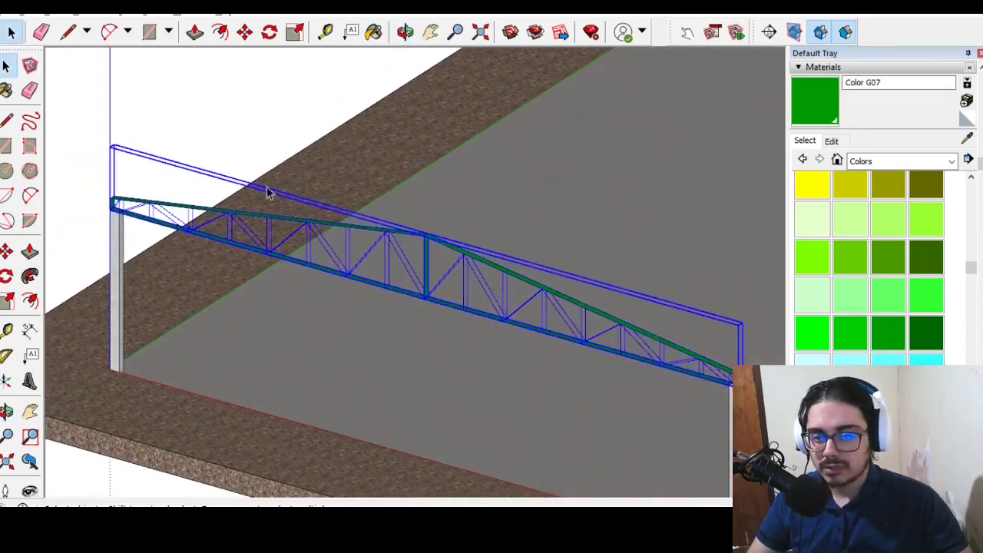
pyautogui.scroll(-2, 267, 192)
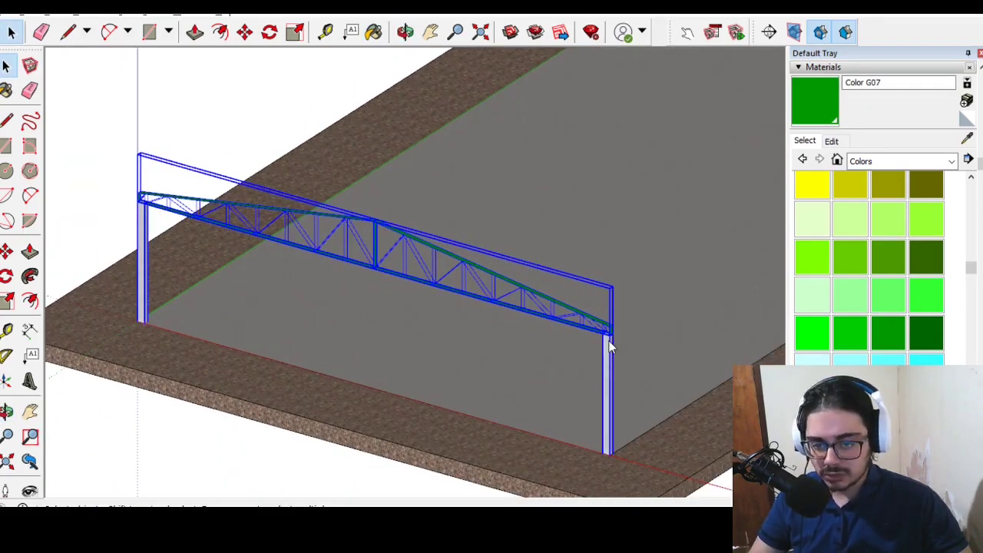
pyautogui.rightClick(609, 347)
pyautogui.click(658, 212)
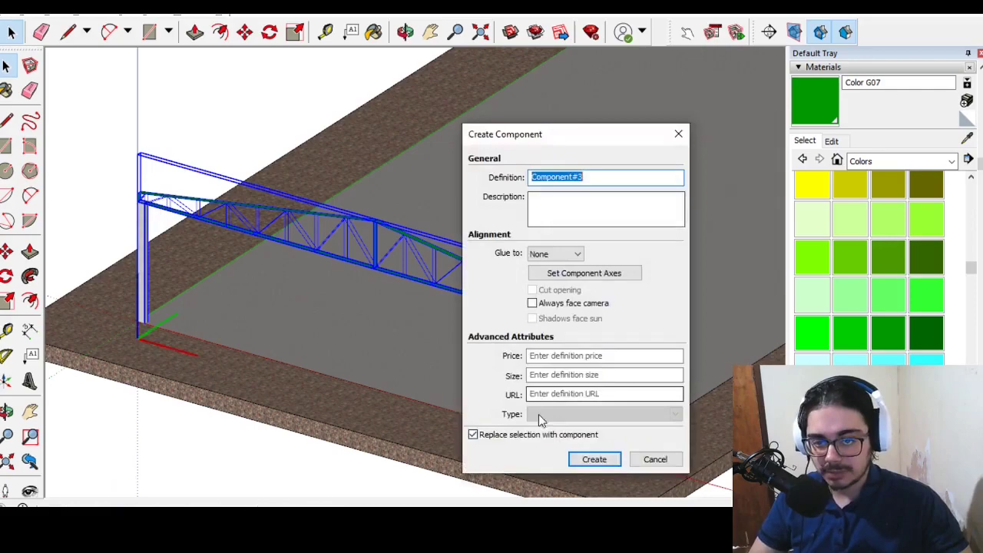
pyautogui.click(594, 459)
pyautogui.scroll(-2, 399, 230)
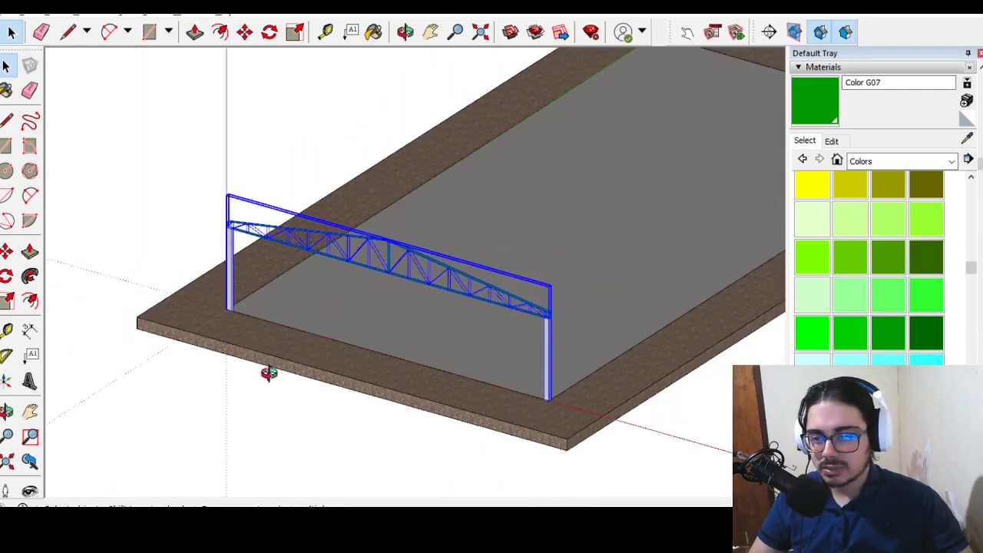
# Step: Orbit around the slab edge and truss with the Move tool briefly active
pyautogui.moveTo(268, 373)
pyautogui.mouseDown(button='middle')
pyautogui.moveTo(272, 161)
pyautogui.moveTo(468, 465)
pyautogui.moveTo(552, 437)
pyautogui.mouseUp(button='middle')
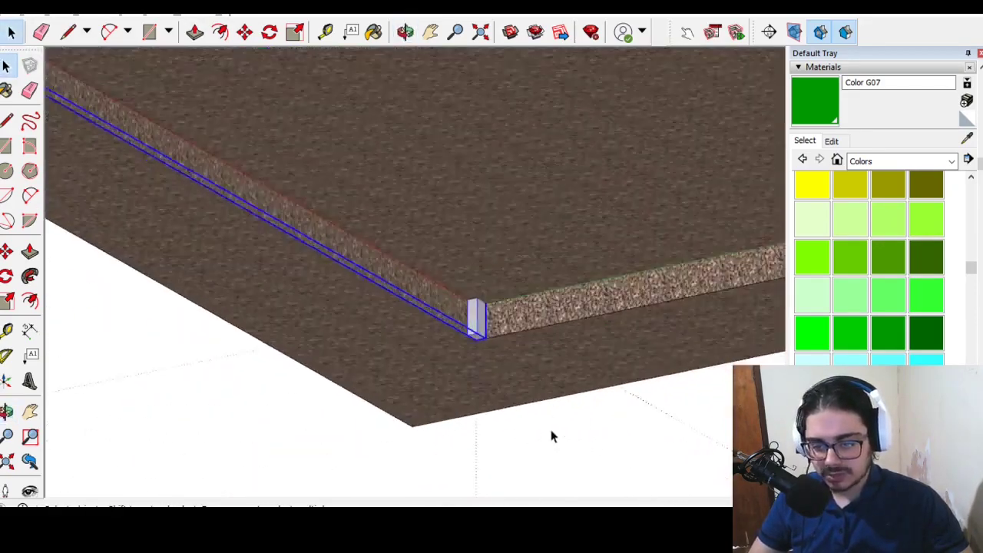
pyautogui.scroll(2, 483, 381)
pyautogui.press('m')
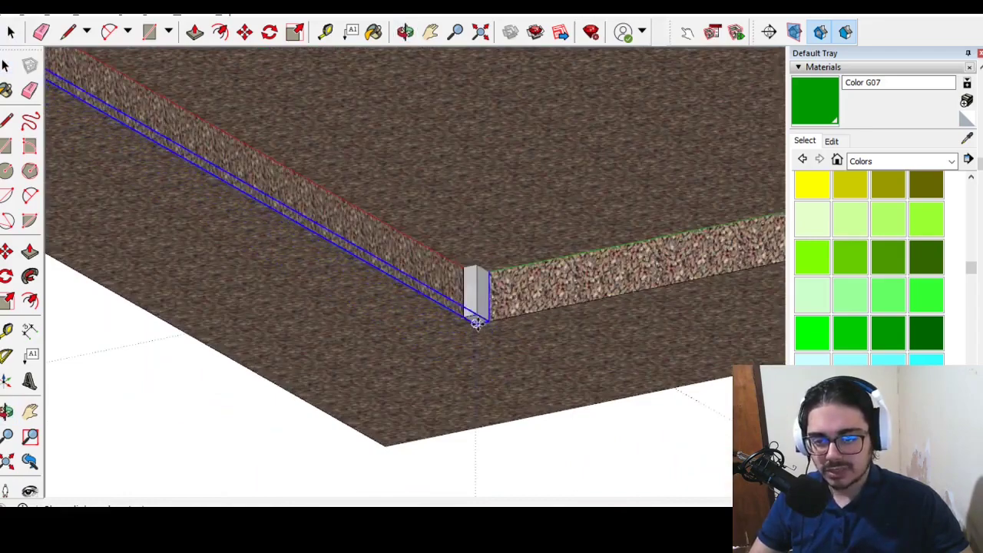
pyautogui.scroll(-2, 476, 324)
pyautogui.moveTo(476, 324)
pyautogui.mouseDown(button='middle')
pyautogui.moveTo(623, 371)
pyautogui.moveTo(736, 275)
pyautogui.mouseUp(button='middle')
pyautogui.scroll(-1, 623, 371)
pyautogui.scroll(3, 736, 275)
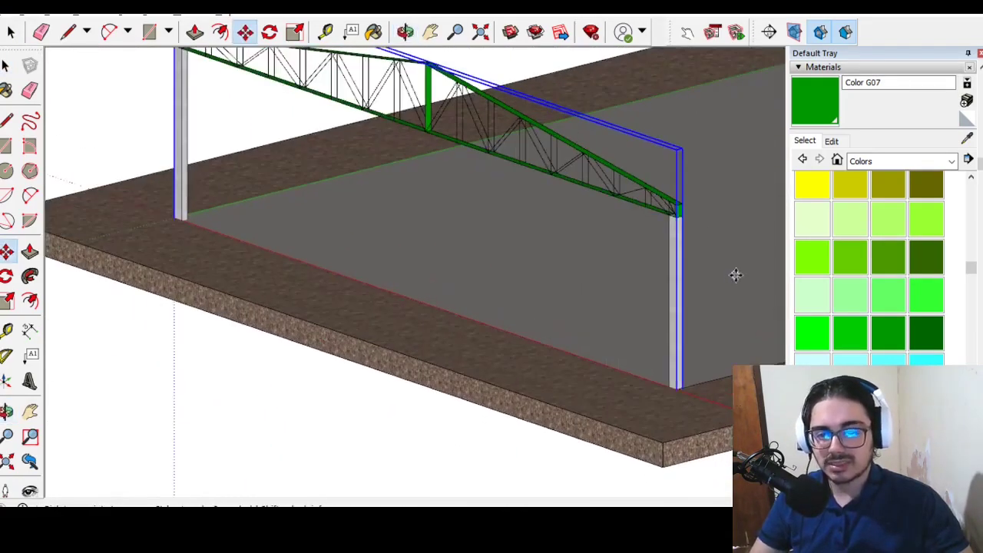
pyautogui.scroll(2, 386, 270)
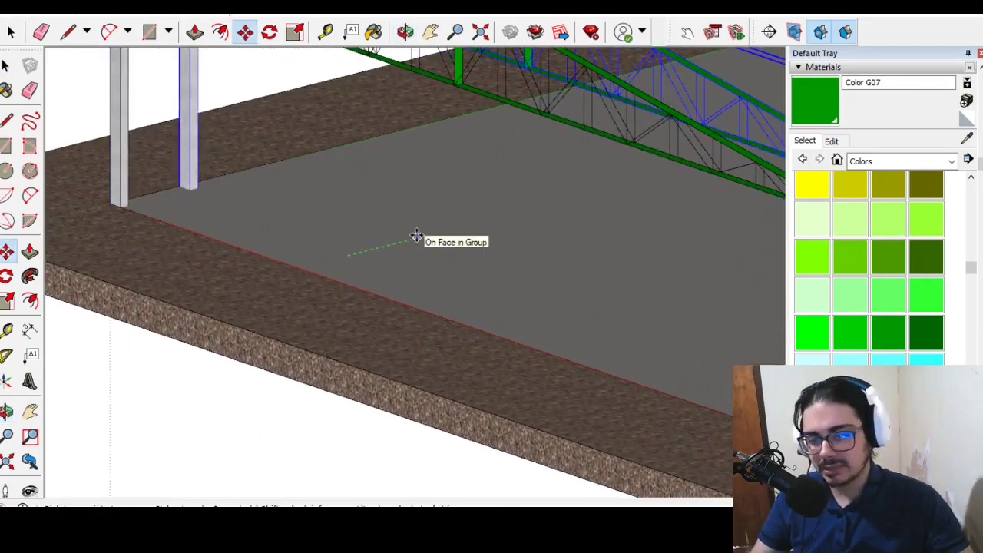
pyautogui.press('space')
# Step: Copy the selected post at a spacing of 3
pyautogui.scroll(-3, 417, 235)
pyautogui.moveTo(417, 235)
pyautogui.mouseDown(button='middle')
pyautogui.moveTo(450, 253)
pyautogui.moveTo(347, 466)
pyautogui.moveTo(300, 460)
pyautogui.mouseUp(button='middle')
pyautogui.scroll(3, 296, 461)
pyautogui.scroll(1, 274, 361)
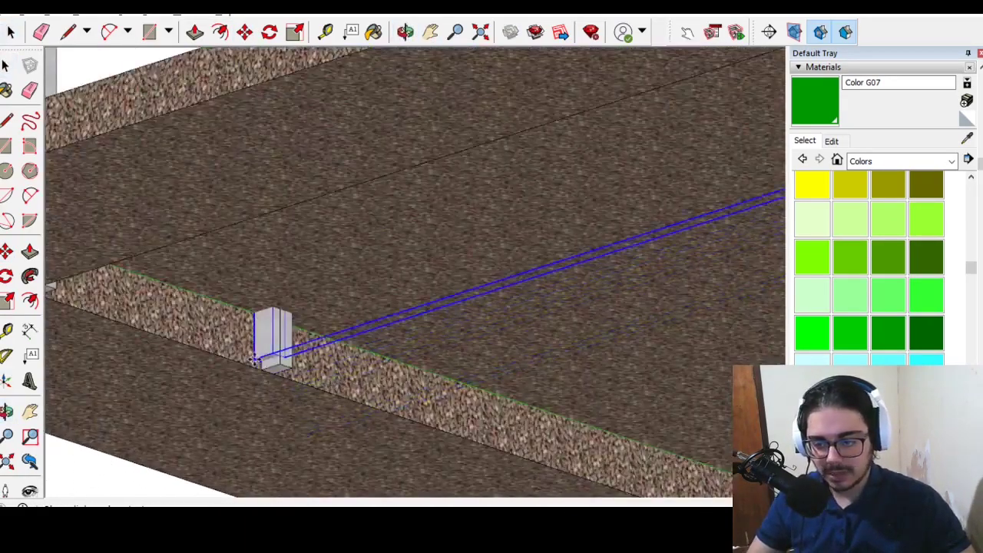
pyautogui.moveTo(359, 417); pyautogui.dragTo(258, 352, button='middle')
pyautogui.click(257, 351)
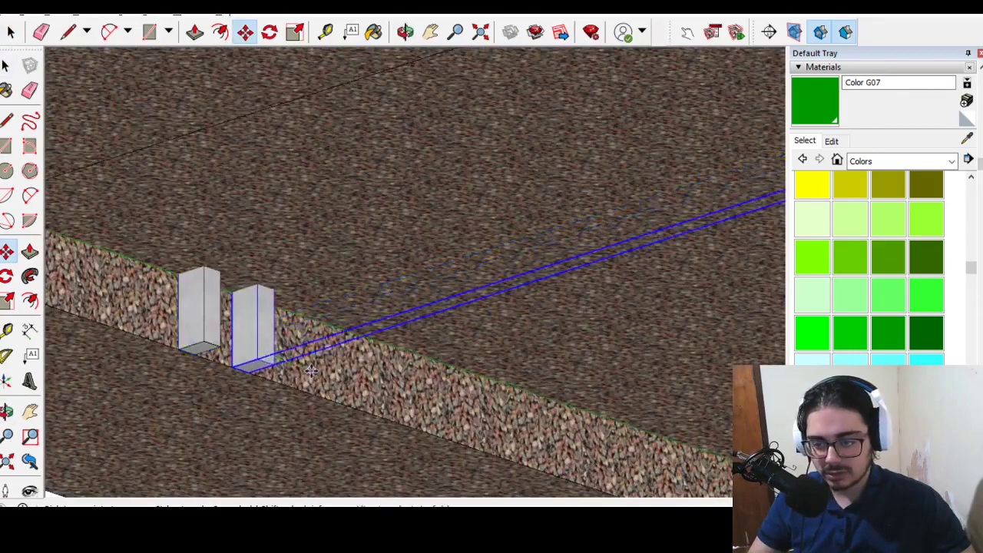
pyautogui.write('3')
pyautogui.press('Return')
pyautogui.press('space')
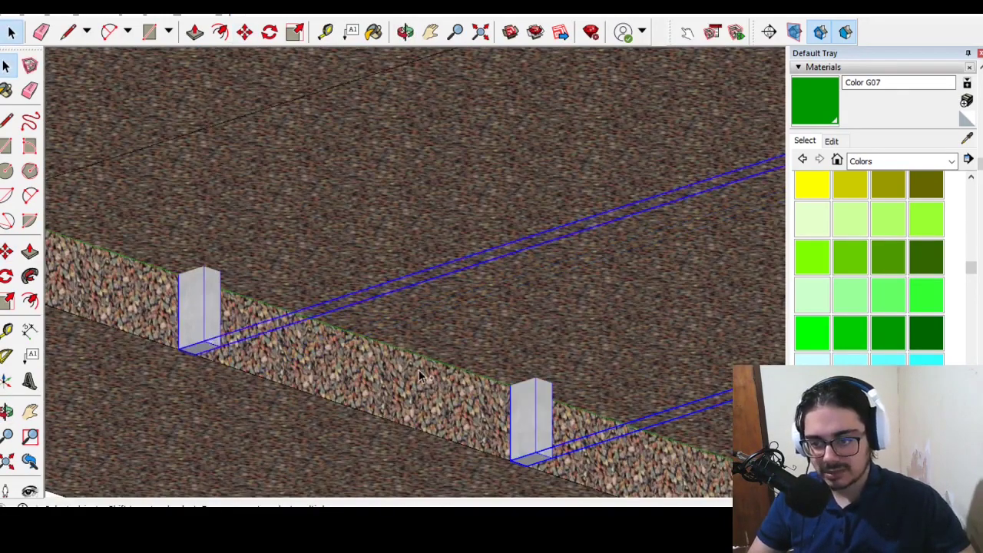
# Step: Copy the post along the wall at spacing 3, undoing and redoing the placement
pyautogui.press('m')
pyautogui.moveTo(192, 238); pyautogui.dragTo(538, 346, button='middle')
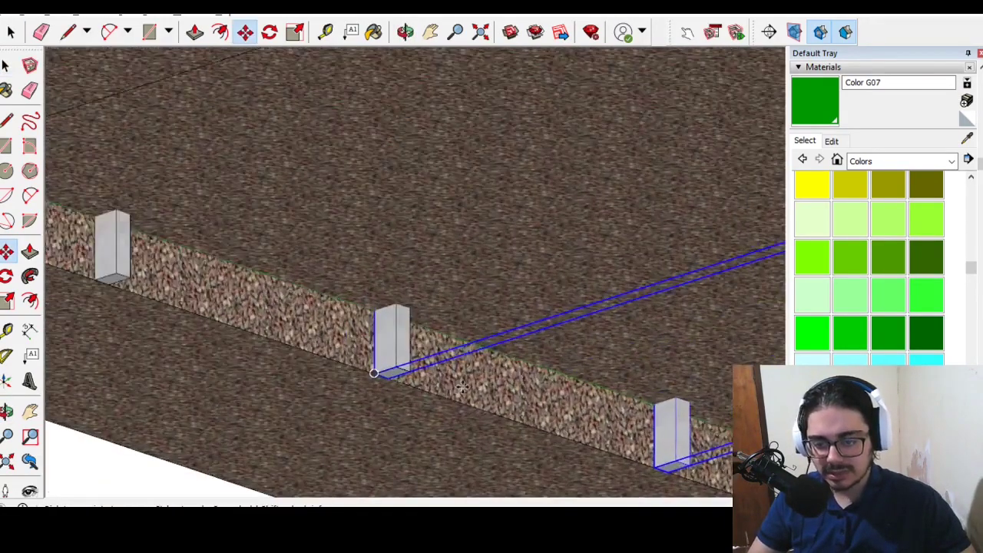
pyautogui.click(672, 442)
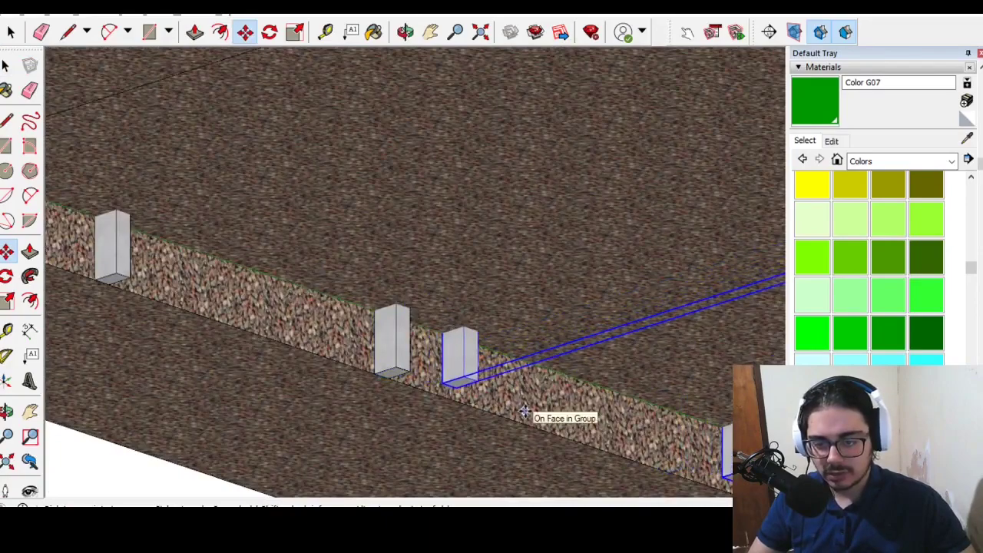
pyautogui.write('3')
pyautogui.press('Return')
pyautogui.scroll(2, 498, 389)
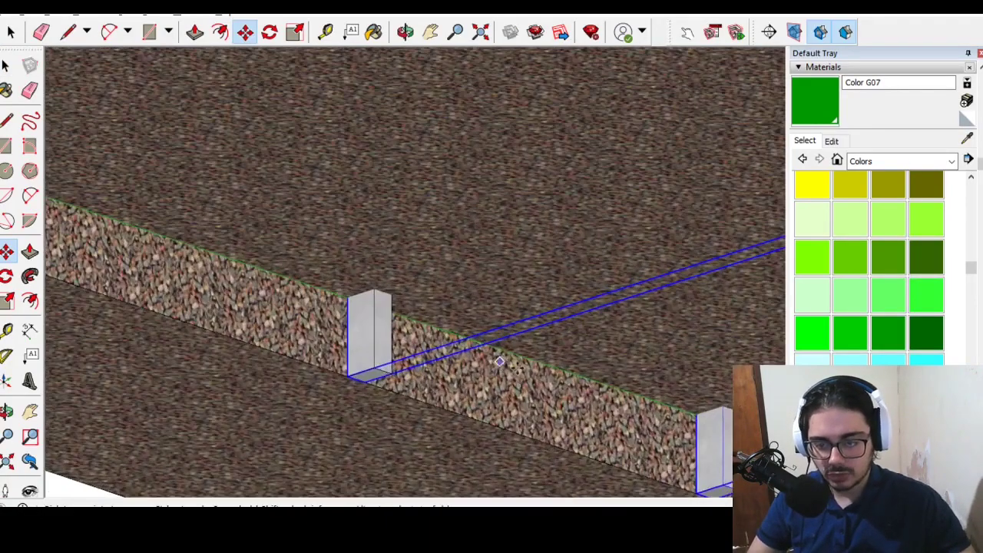
pyautogui.hotkey('ctrl', 'z')
pyautogui.hotkey('ctrl', 'y')
pyautogui.press('space')
# Step: Start another copy of the post, then cancel it
pyautogui.scroll(-3, 458, 391)
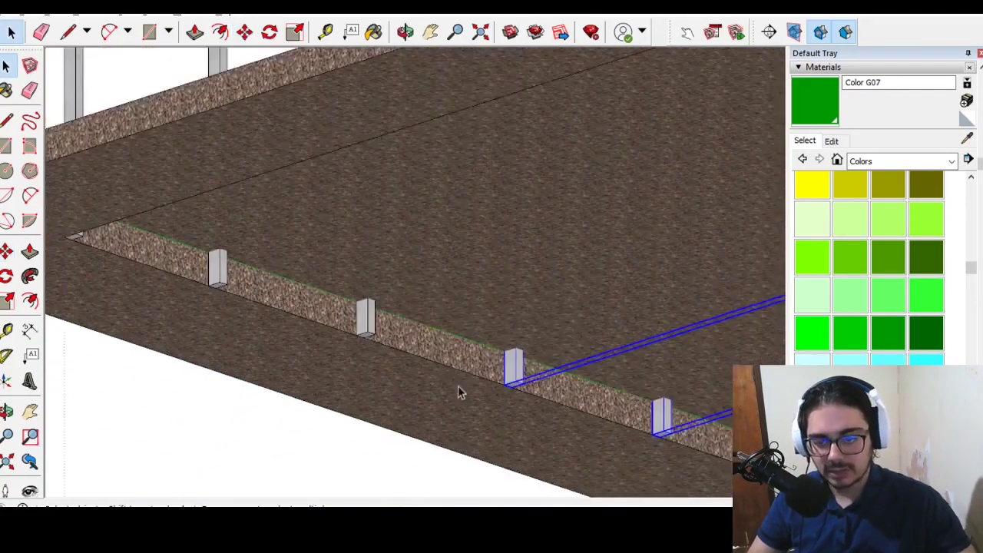
pyautogui.scroll(1, 527, 362)
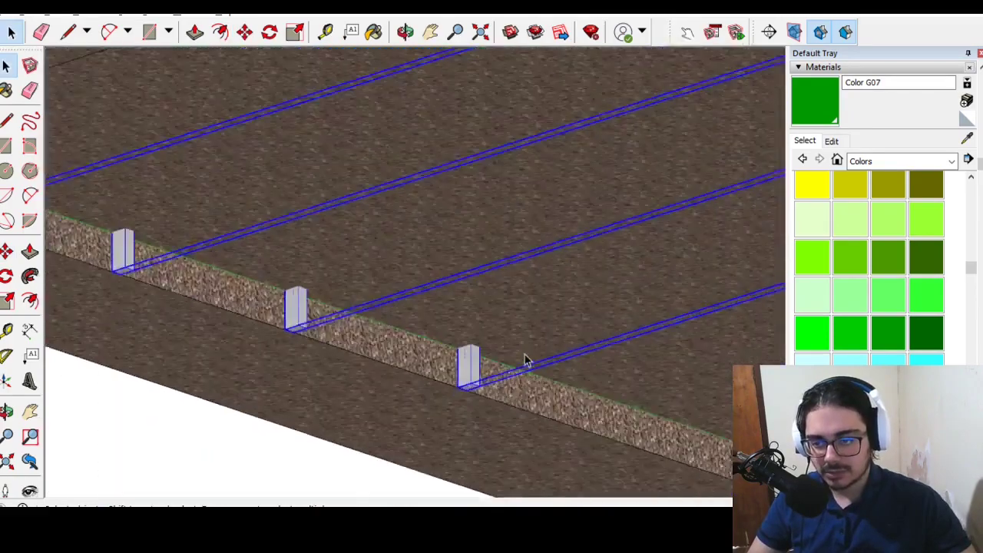
pyautogui.scroll(3, 526, 362)
pyautogui.scroll(2, 439, 323)
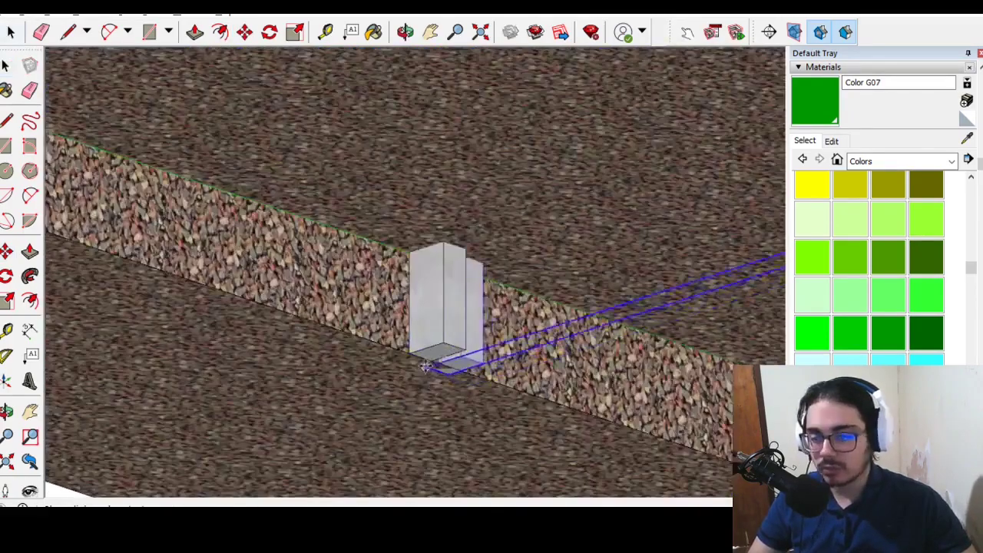
pyautogui.keyDown('ctrl'); pyautogui.click(181, 214); pyautogui.keyUp('ctrl')
pyautogui.press('Escape')
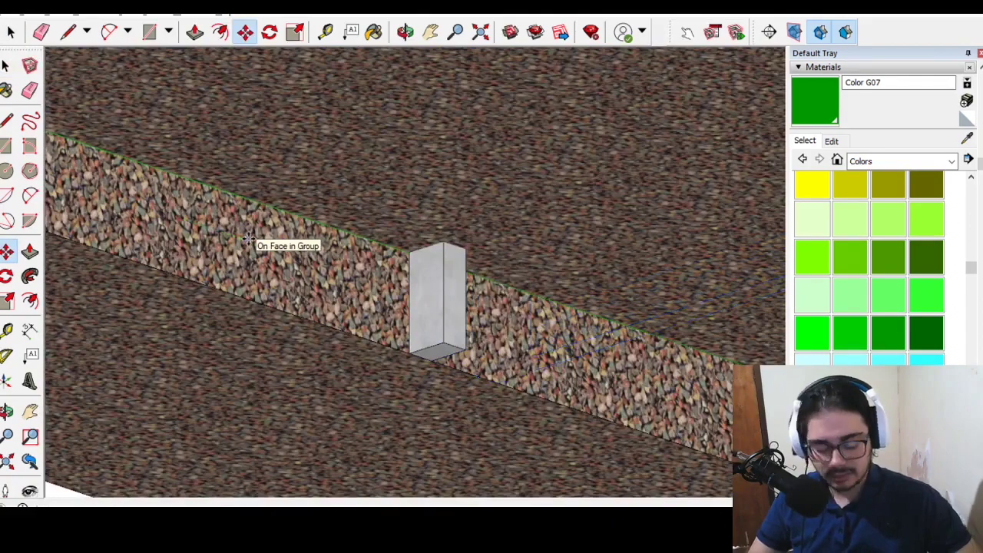
pyautogui.press('space')
# Step: Pick the post's corner with Move, then orbit to view the roof trusses
pyautogui.scroll(-2, 253, 238)
pyautogui.scroll(-3, 270, 230)
pyautogui.scroll(2, 247, 196)
pyautogui.scroll(2, 277, 296)
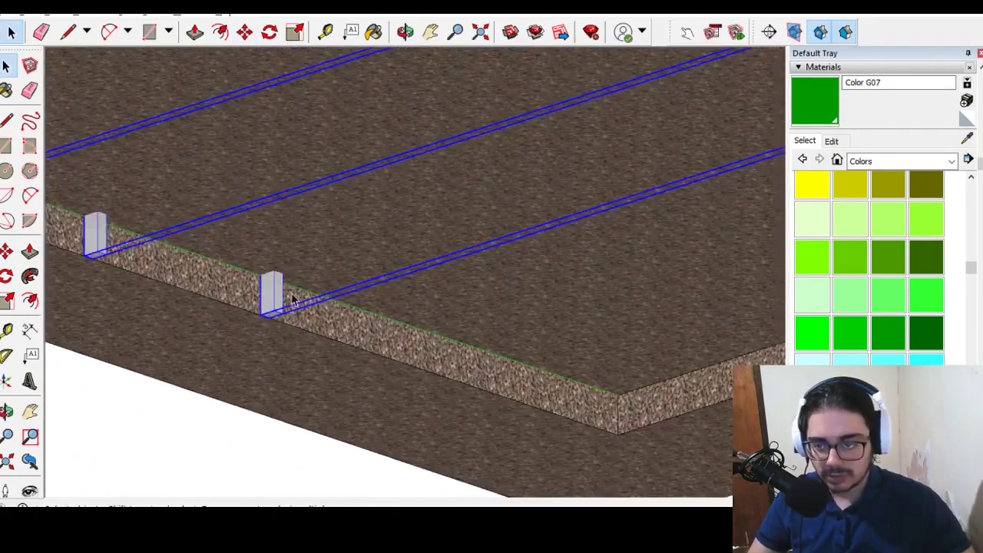
pyautogui.scroll(2, 288, 299)
pyautogui.scroll(2, 331, 334)
pyautogui.press('m')
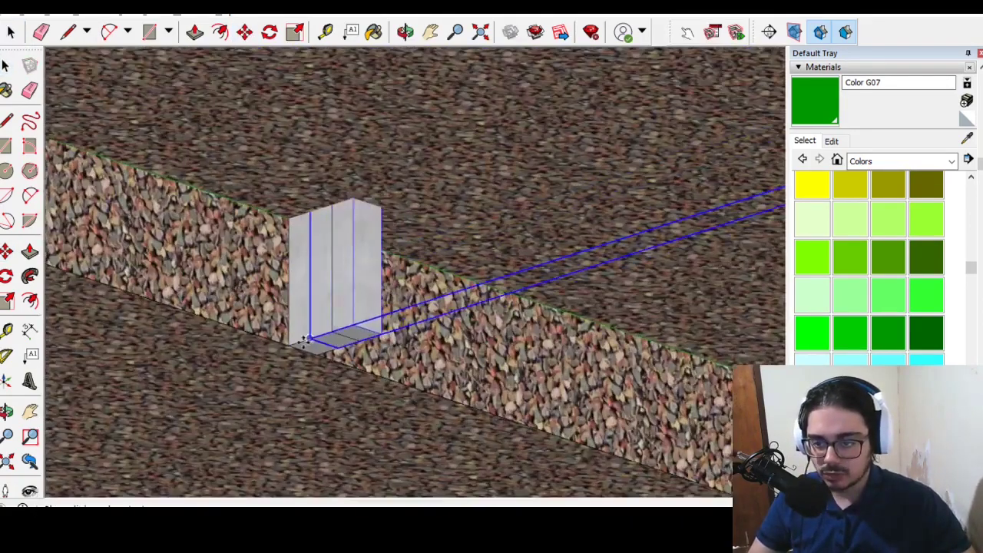
pyautogui.click(331, 334)
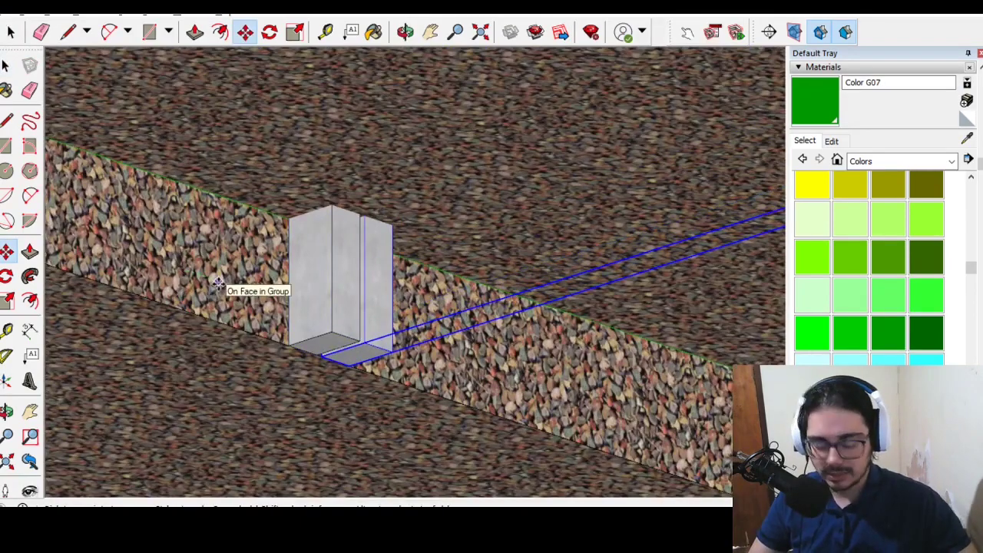
pyautogui.scroll(-2, 218, 282)
pyautogui.scroll(-3, 592, 467)
pyautogui.scroll(4, 560, 277)
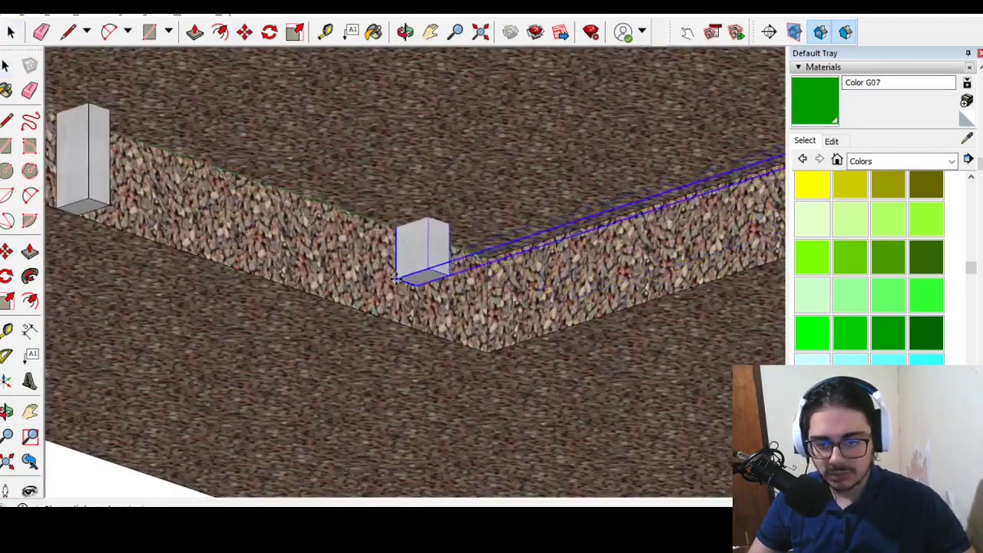
pyautogui.scroll(2, 397, 279)
pyautogui.scroll(2, 467, 329)
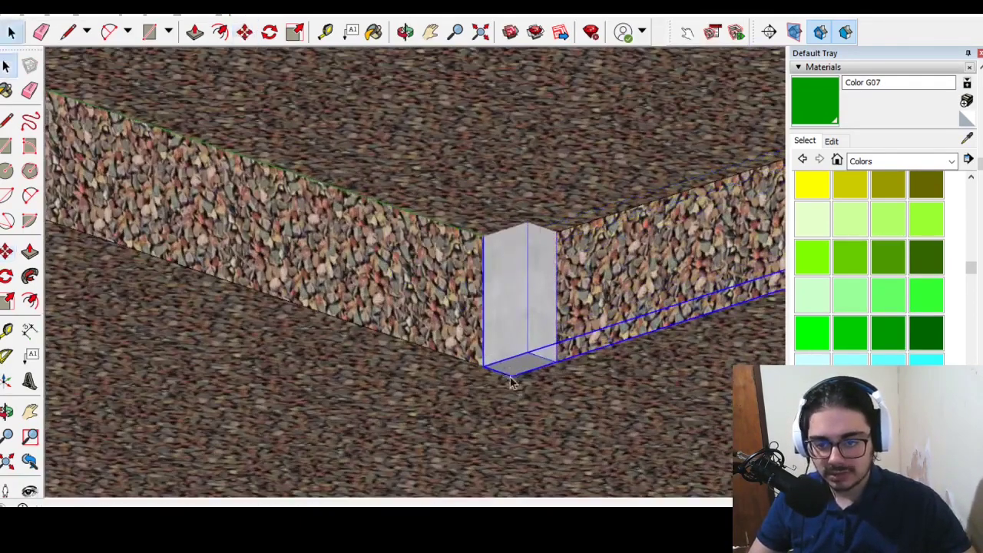
pyautogui.scroll(-5, 513, 382)
pyautogui.scroll(-5, 369, 149)
pyautogui.moveTo(368, 149); pyautogui.dragTo(412, 351, button='middle')
# Step: Make the front truss frame unique and open it for editing
pyautogui.scroll(5, 361, 265)
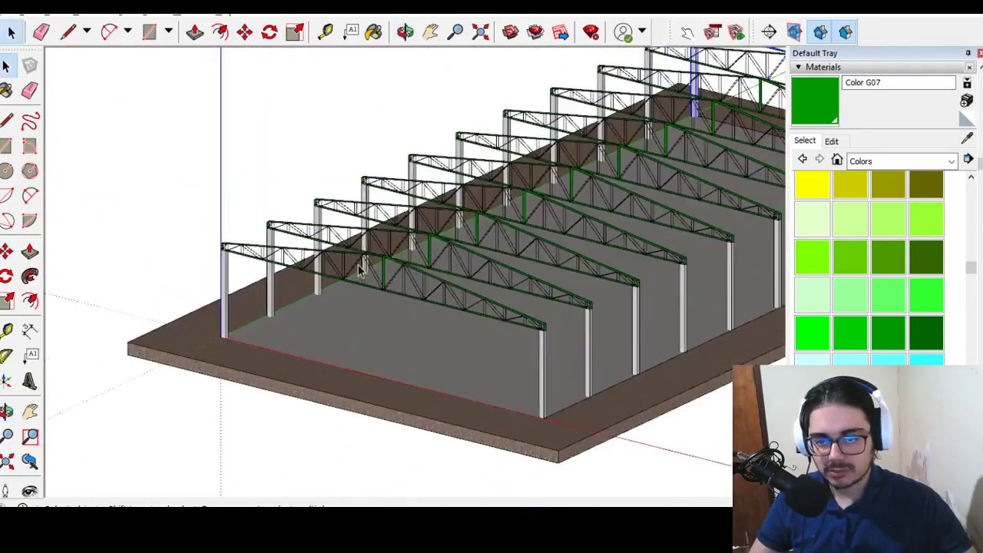
pyautogui.click(382, 265)
pyautogui.rightClick(384, 264)
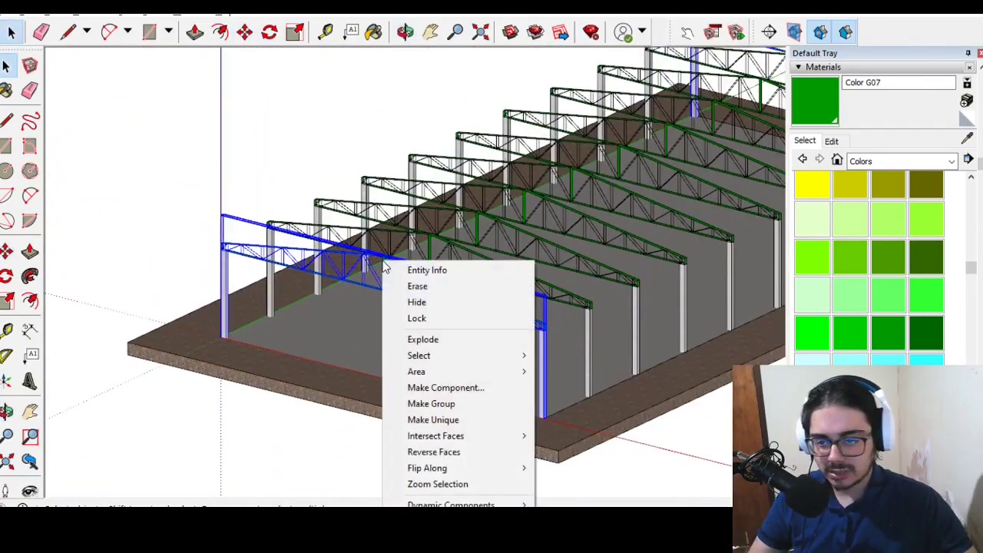
pyautogui.click(454, 421)
pyautogui.click(189, 223)
pyautogui.scroll(2, 249, 307)
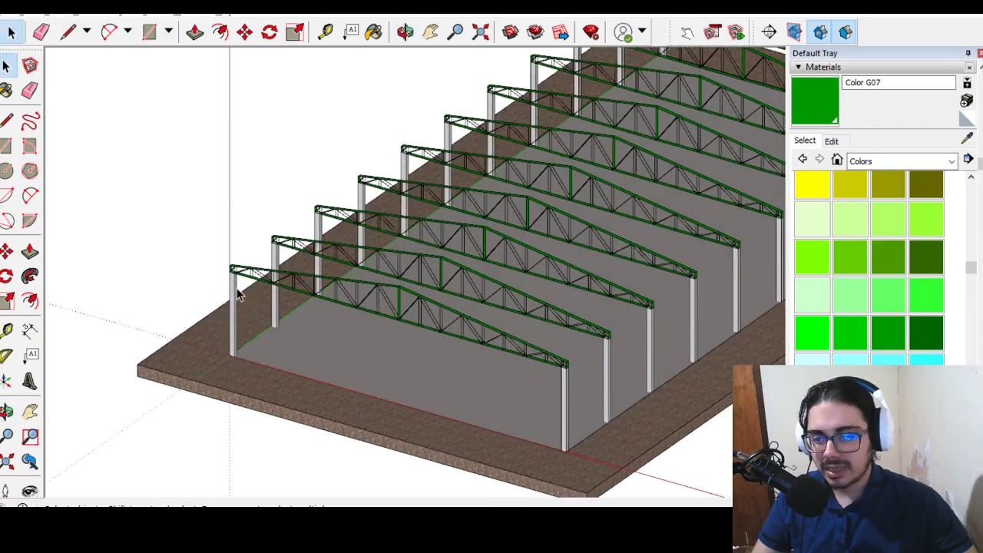
pyautogui.doubleClick(238, 295)
# Step: Select the far end truss and check its context menu
pyautogui.moveTo(158, 373); pyautogui.dragTo(559, 185, button='middle')
pyautogui.click(559, 178)
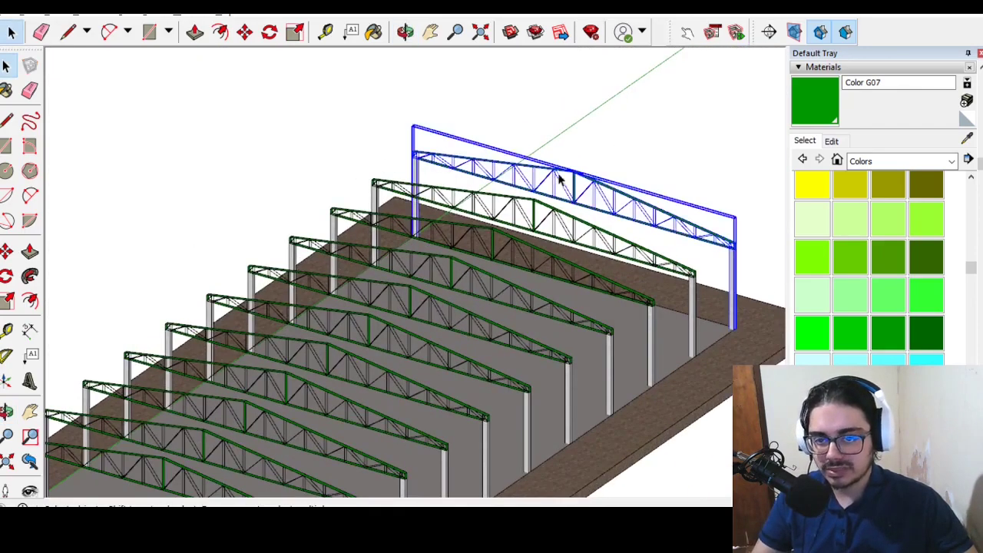
pyautogui.rightClick(559, 178)
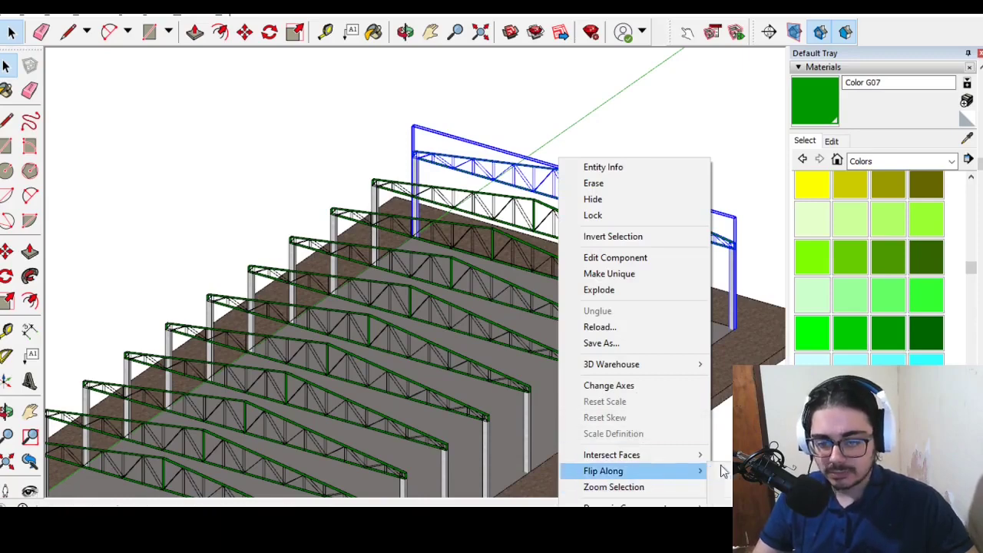
pyautogui.click(721, 487)
pyautogui.scroll(-3, 607, 167)
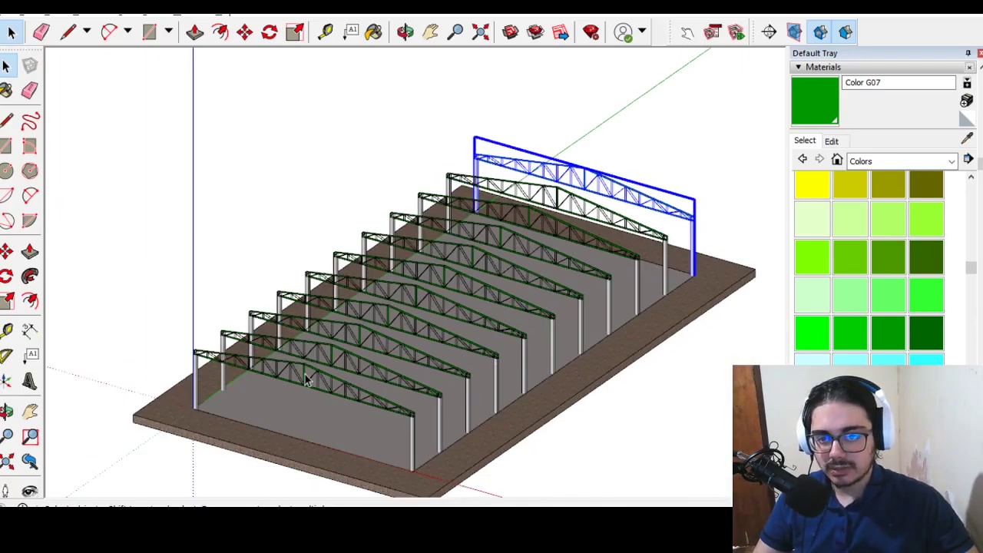
# Step: Open the front truss group, try moving it, then cancel and exit editing
pyautogui.click(306, 378)
pyautogui.doubleClick(244, 358)
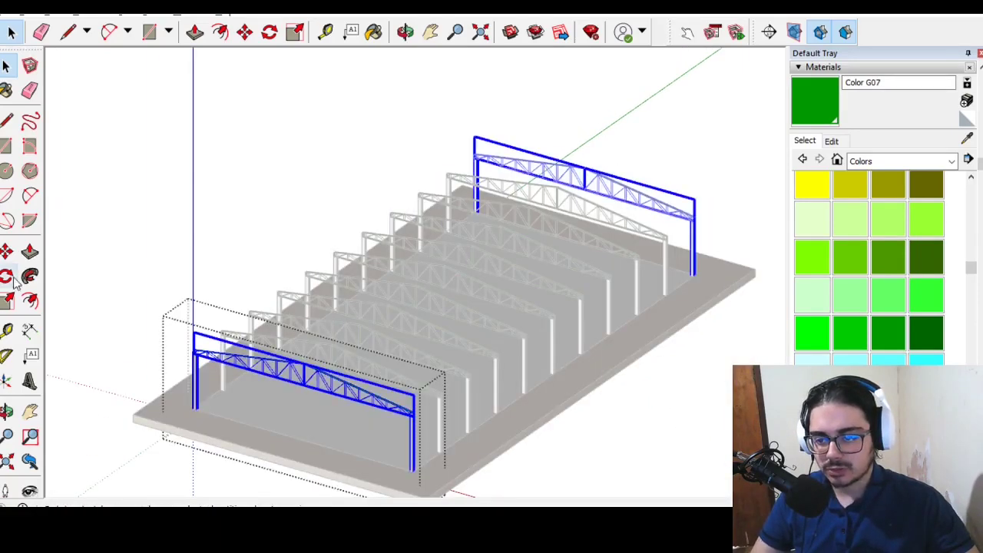
pyautogui.click(191, 226)
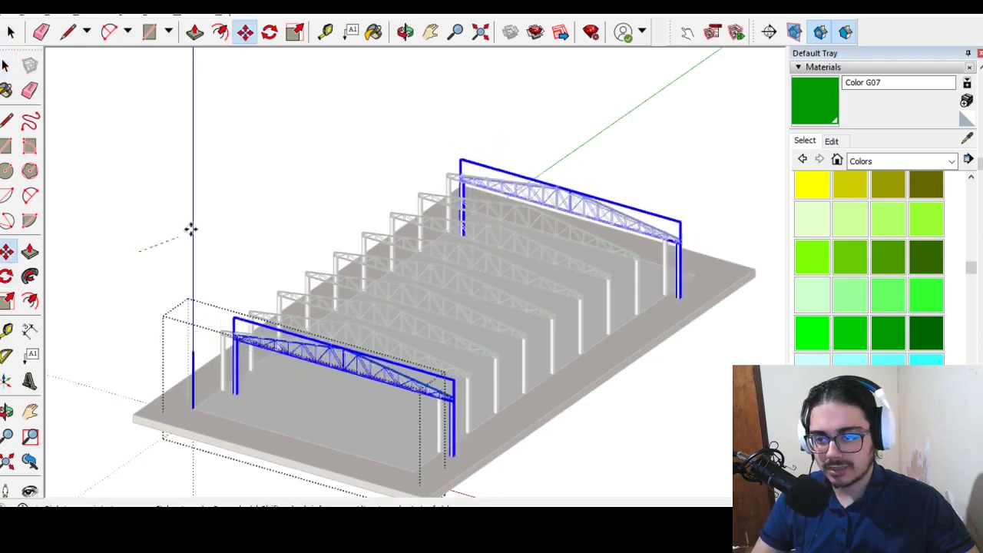
pyautogui.press('space')
pyautogui.click(224, 206)
pyautogui.scroll(5, 177, 354)
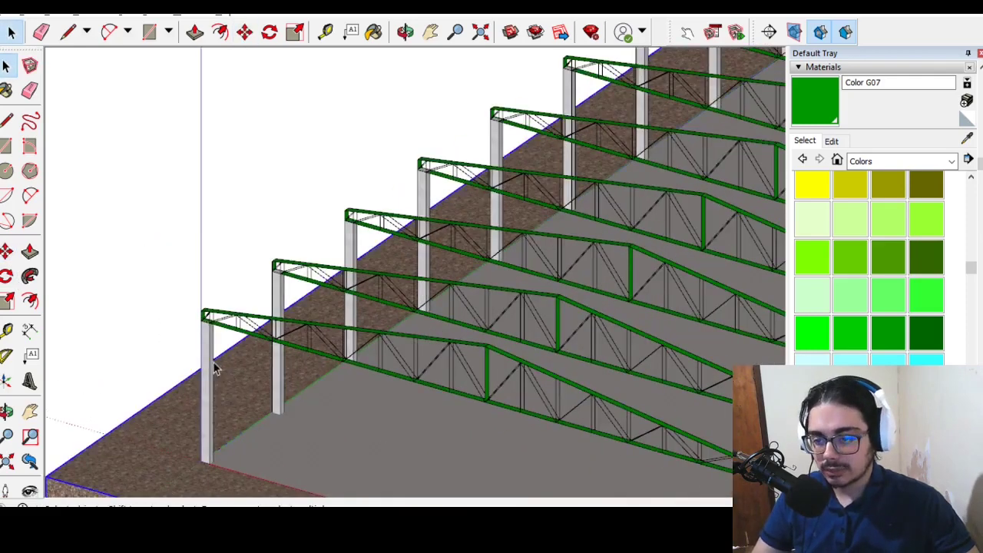
# Step: Copy the pillar from inside the front truss group and exit the group
pyautogui.doubleClick(211, 356)
pyautogui.hotkey('ctrl', 'c')
pyautogui.click(158, 401)
pyautogui.scroll(-5, 155, 403)
pyautogui.scroll(5, 334, 287)
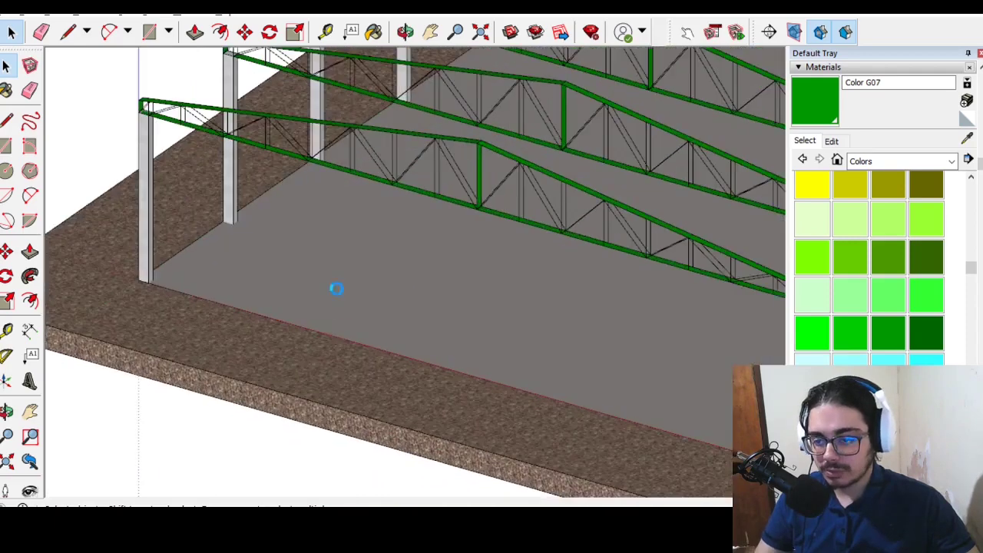
# Step: Paste the copied pillar and set a rotation point on the floor
pyautogui.hotkey('ctrl', 'v')
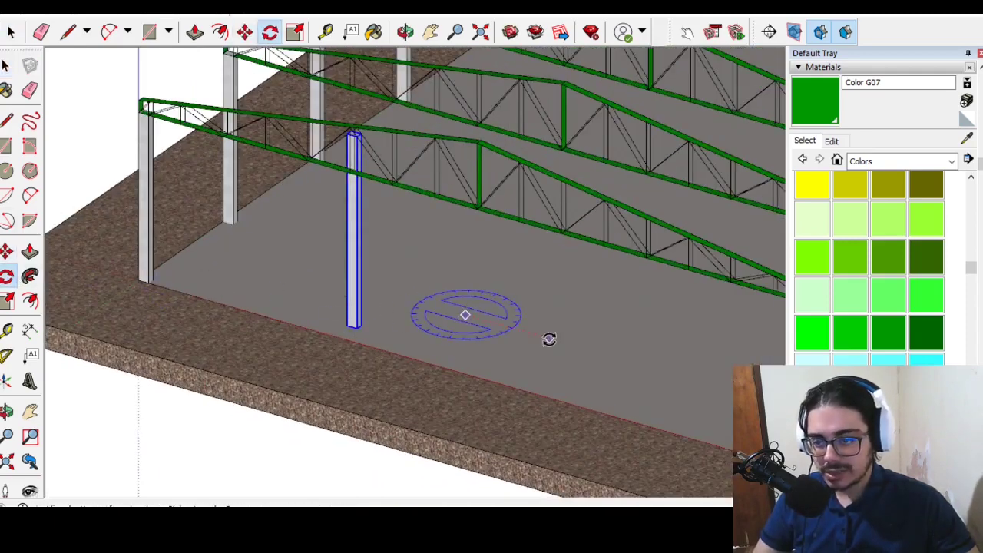
pyautogui.click(549, 339)
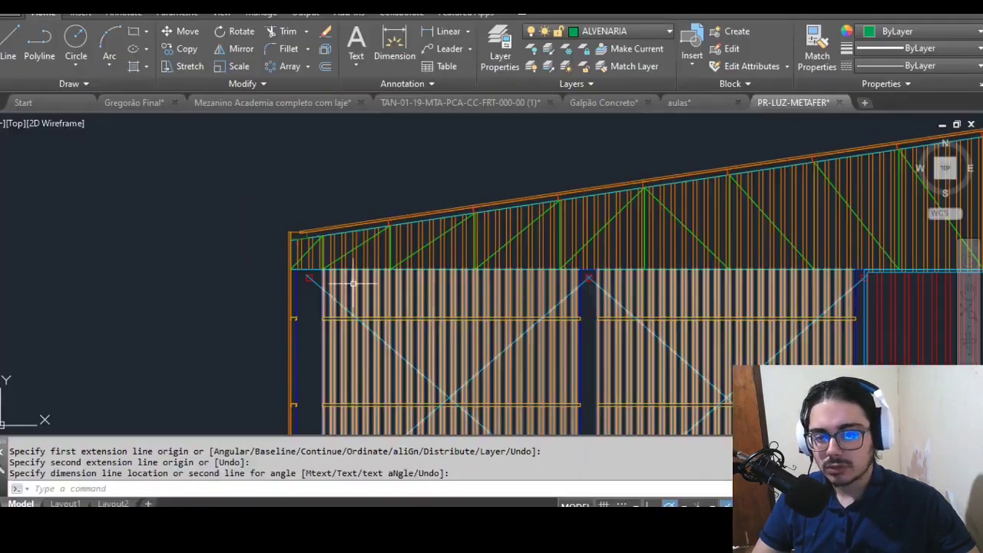
pyautogui.scroll(-3, 281, 285)
pyautogui.scroll(3, 314, 274)
pyautogui.scroll(3, 303, 254)
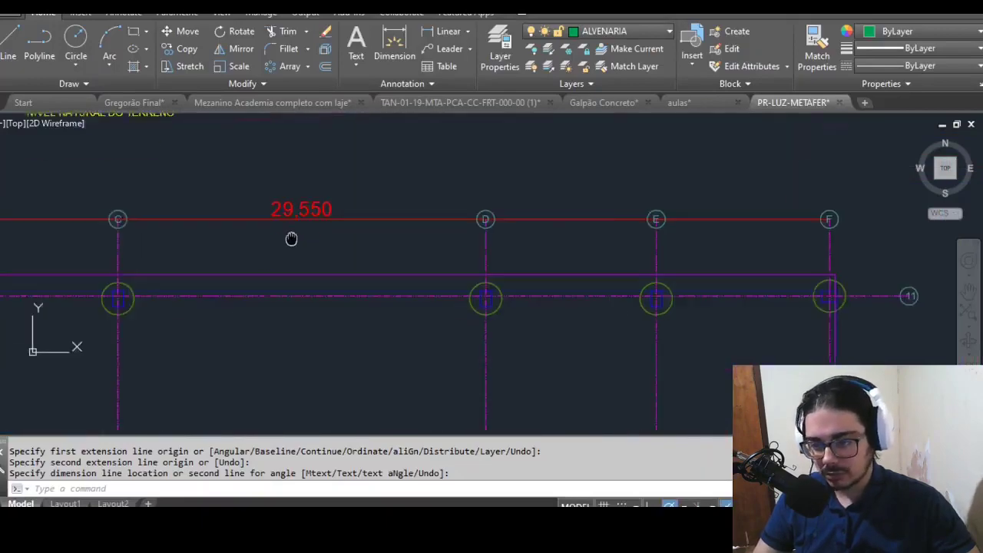
pyautogui.scroll(-5, 291, 239)
pyautogui.scroll(3, 323, 323)
pyautogui.scroll(3, 276, 369)
pyautogui.scroll(3, 344, 258)
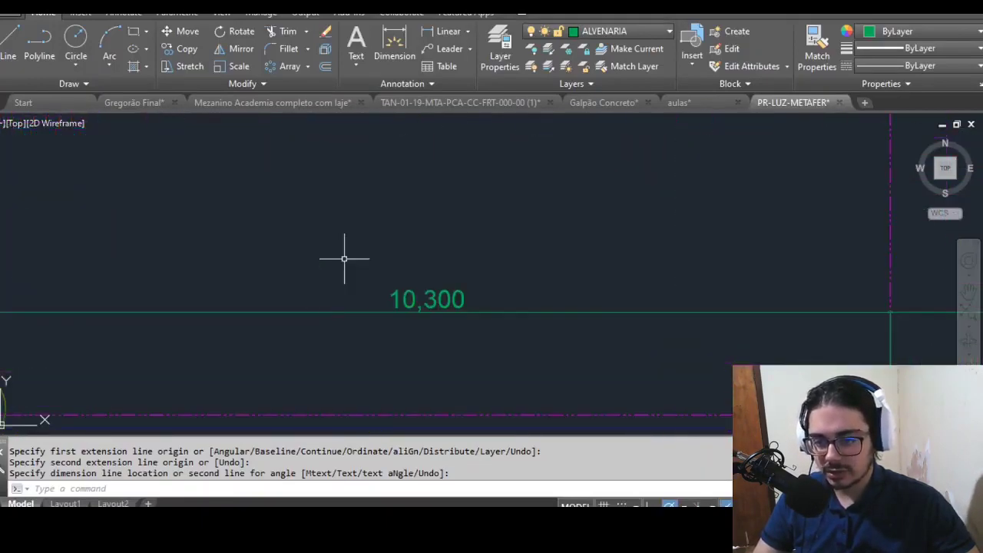
pyautogui.scroll(-3, 447, 285)
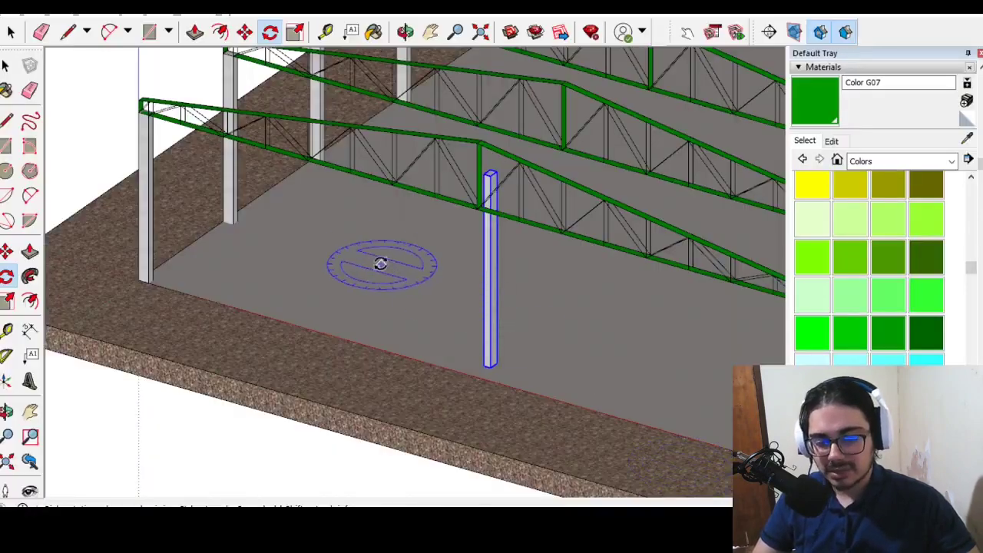
# Step: Start moving a pillar, then cancel and clear the selection
pyautogui.scroll(-2, 345, 249)
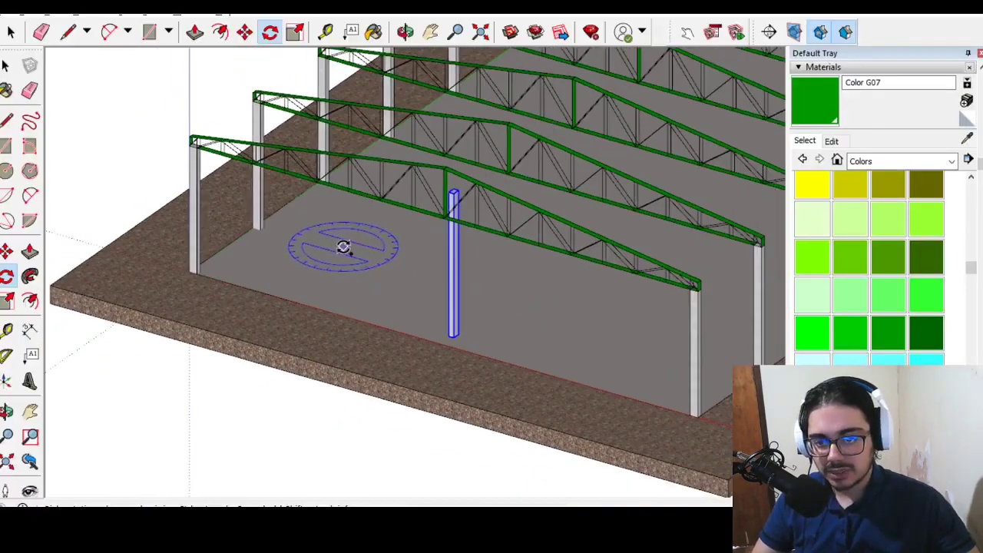
pyautogui.scroll(3, 423, 287)
pyautogui.press('m')
pyautogui.scroll(2, 390, 311)
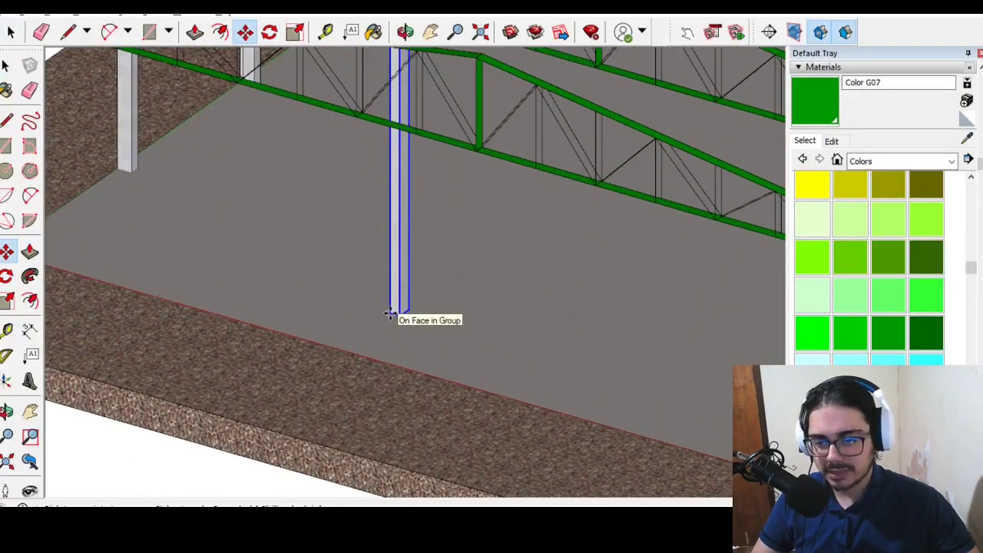
pyautogui.click(399, 313)
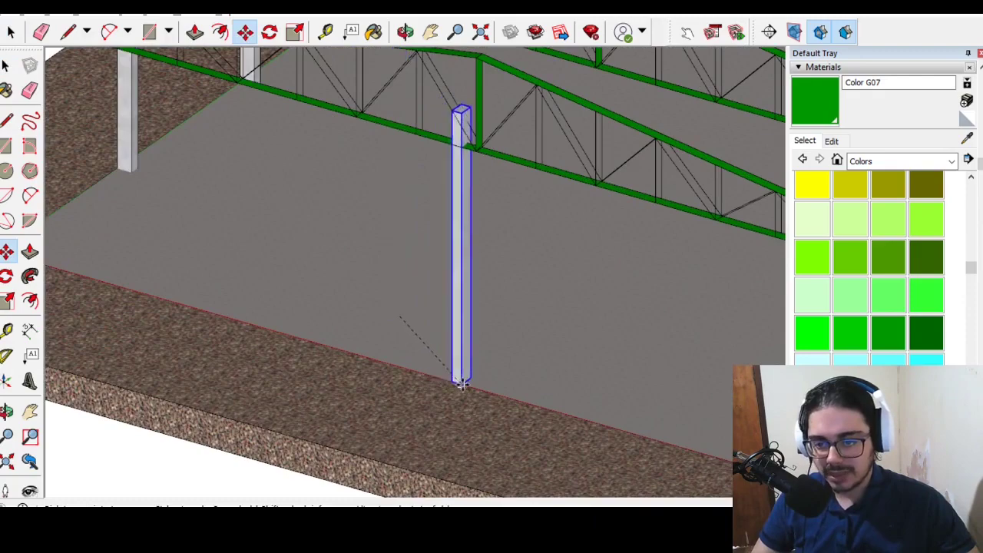
pyautogui.moveTo(350, 238)
pyautogui.mouseDown(button='middle')
pyautogui.moveTo(243, 420)
pyautogui.moveTo(350, 362)
pyautogui.mouseUp(button='middle')
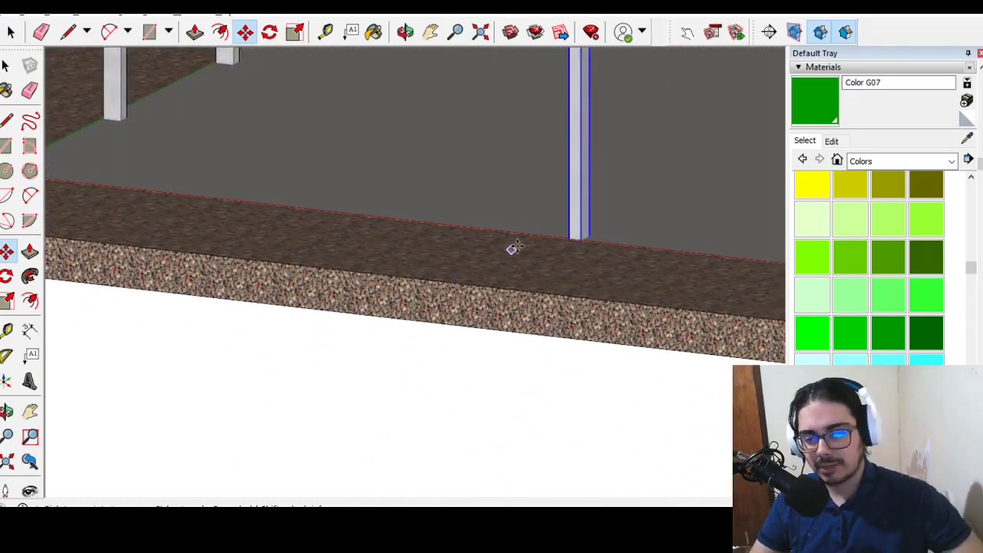
pyautogui.scroll(-3, 513, 248)
pyautogui.moveTo(487, 154); pyautogui.dragTo(465, 213, button='middle')
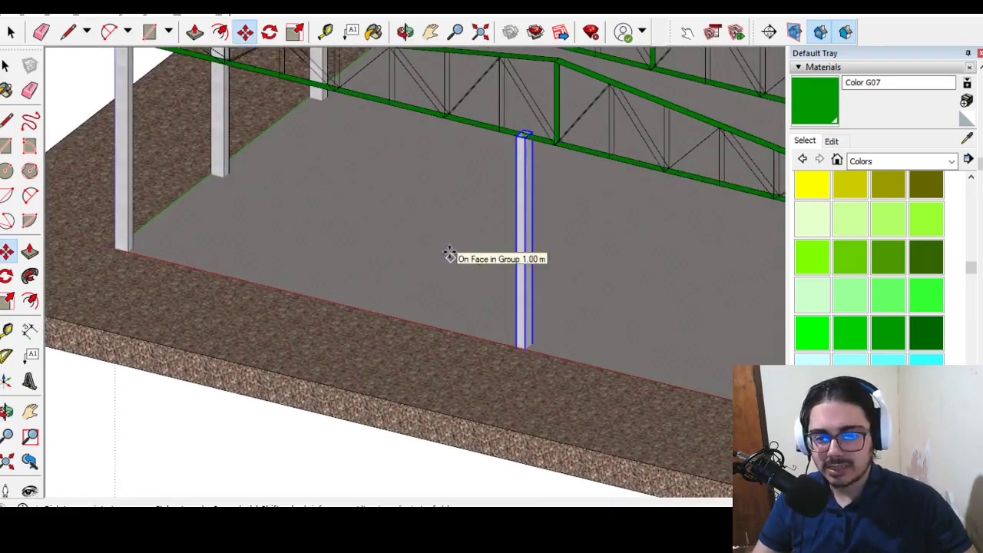
pyautogui.press('Escape')
pyautogui.press('space')
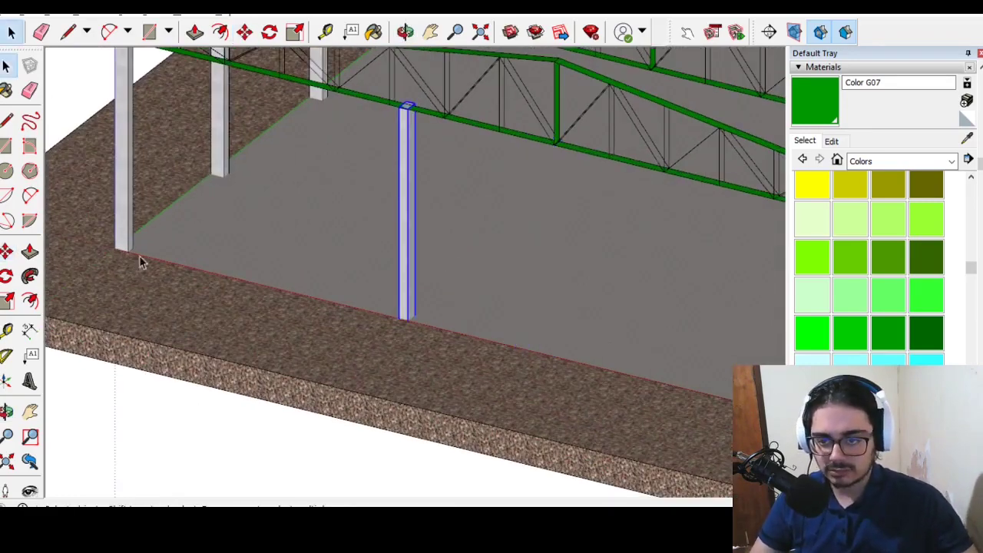
pyautogui.click(249, 303)
# Step: Copy the pillar at a distance of 5 from the original
pyautogui.scroll(5, 347, 400)
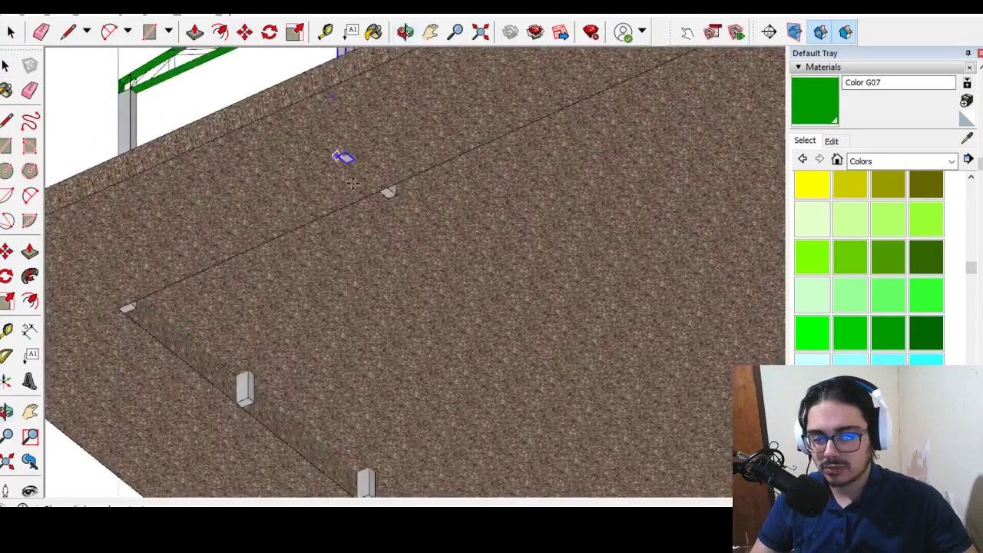
pyautogui.scroll(3, 384, 222)
pyautogui.scroll(1, 384, 221)
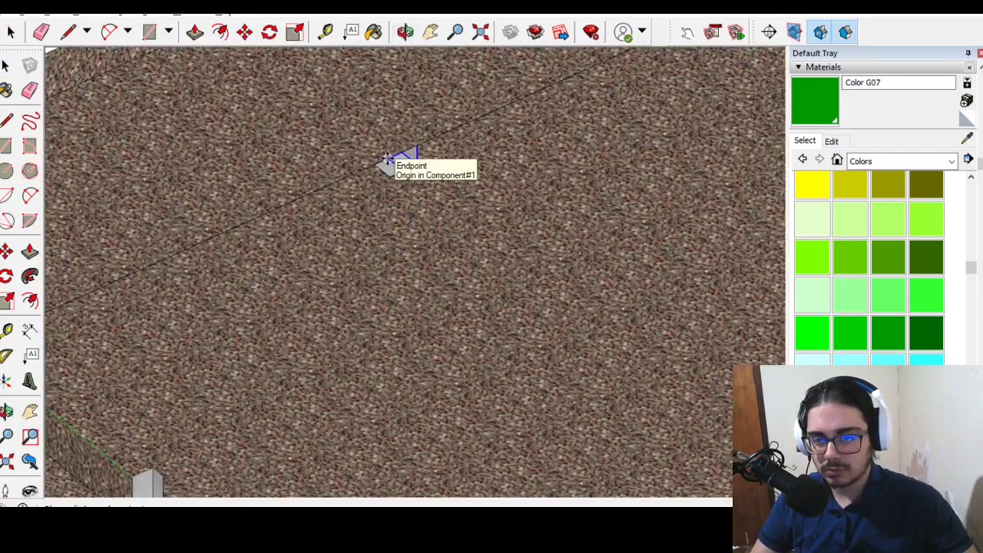
pyautogui.press('m')
pyautogui.scroll(-3, 384, 164)
pyautogui.moveTo(384, 165)
pyautogui.mouseDown(button='middle')
pyautogui.moveTo(333, 329)
pyautogui.moveTo(364, 384)
pyautogui.mouseUp(button='middle')
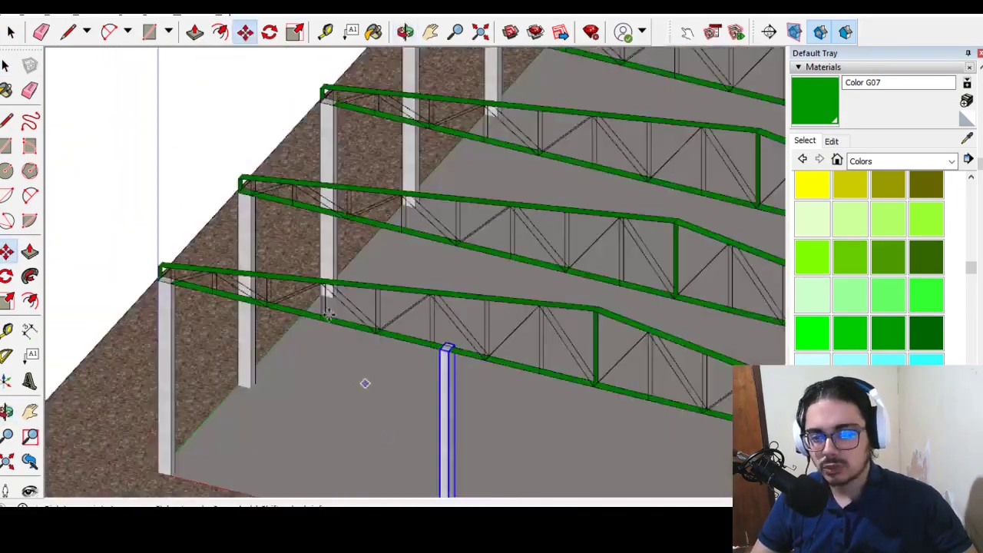
pyautogui.scroll(2, 364, 372)
pyautogui.keyDown('ctrl'); pyautogui.click(624, 369); pyautogui.keyUp('ctrl')
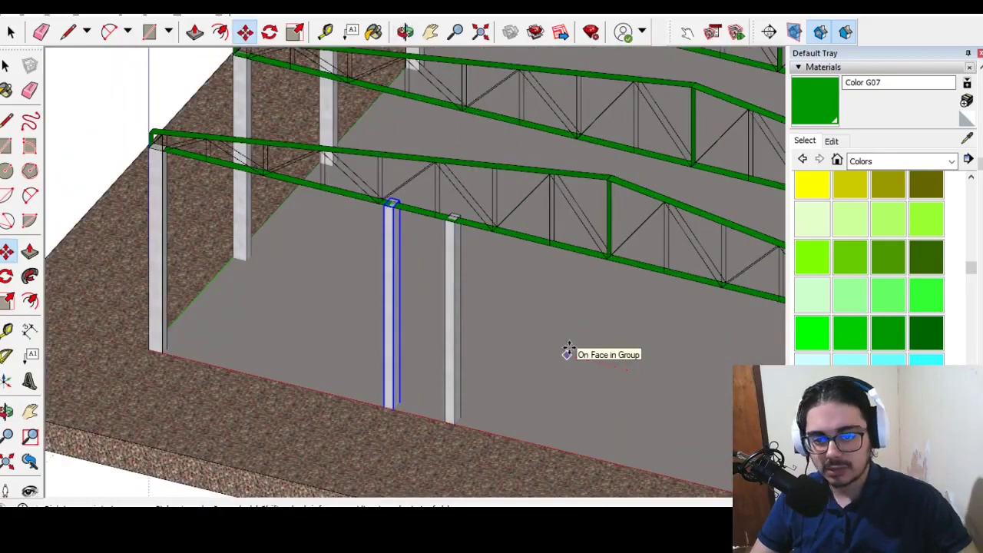
pyautogui.write('5')
pyautogui.press('Return')
pyautogui.press('space')
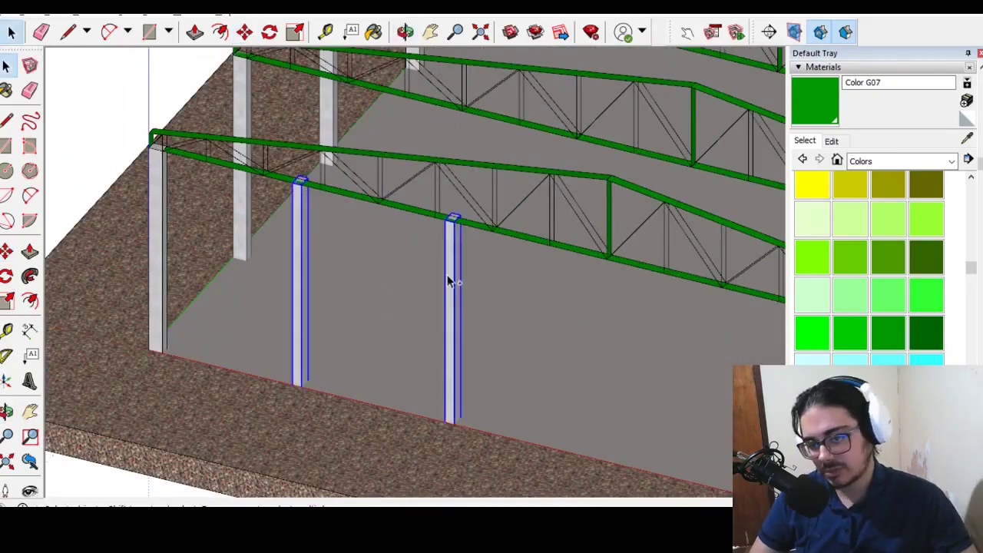
# Step: Move a pillar by its top corner into its new spot
pyautogui.scroll(-3, 450, 281)
pyautogui.moveTo(292, 248); pyautogui.dragTo(479, 377, button='middle')
pyautogui.press('m')
pyautogui.scroll(3, 478, 170)
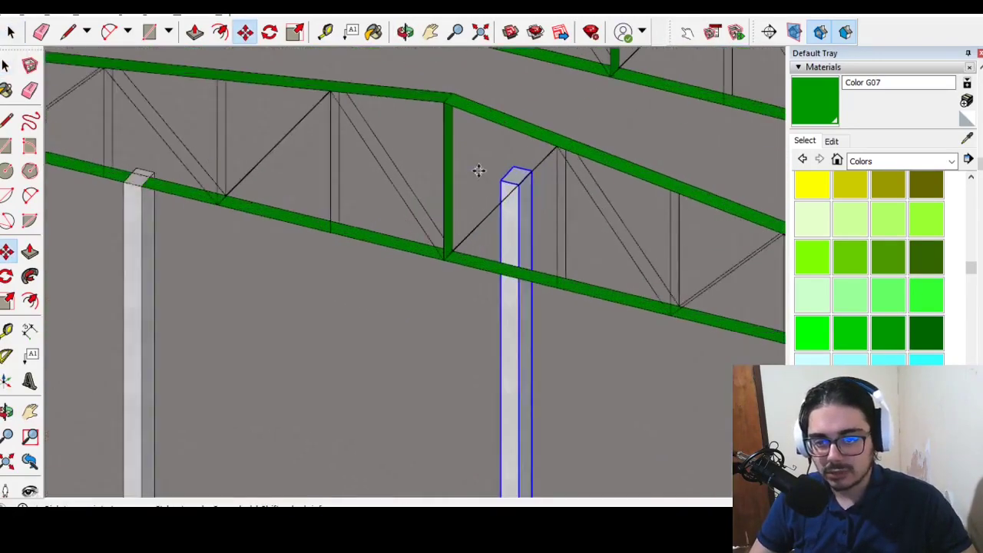
pyautogui.click(500, 180)
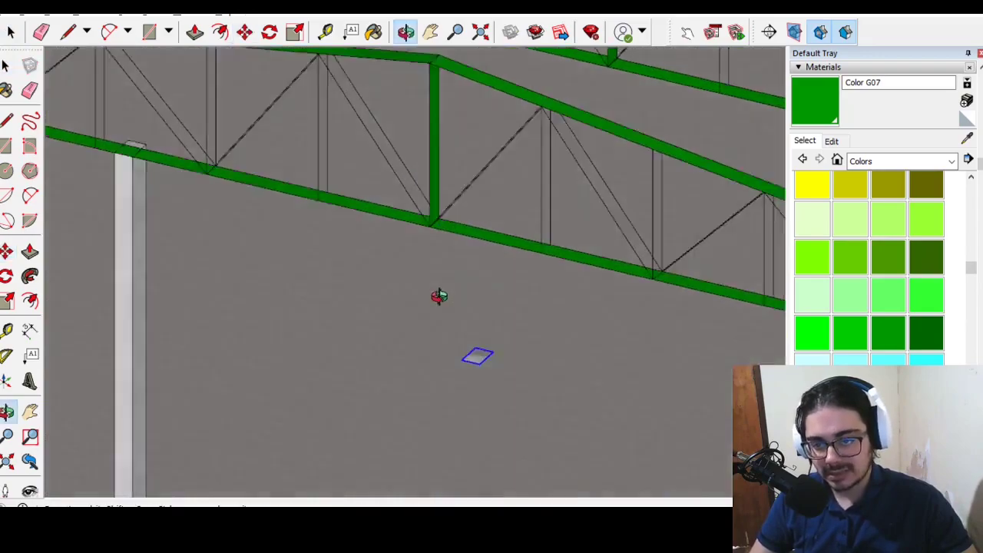
pyautogui.scroll(5, 450, 301)
pyautogui.scroll(-5, 450, 301)
pyautogui.moveTo(450, 301)
pyautogui.mouseDown(button='middle')
pyautogui.moveTo(428, 268)
pyautogui.moveTo(476, 369)
pyautogui.mouseUp(button='middle')
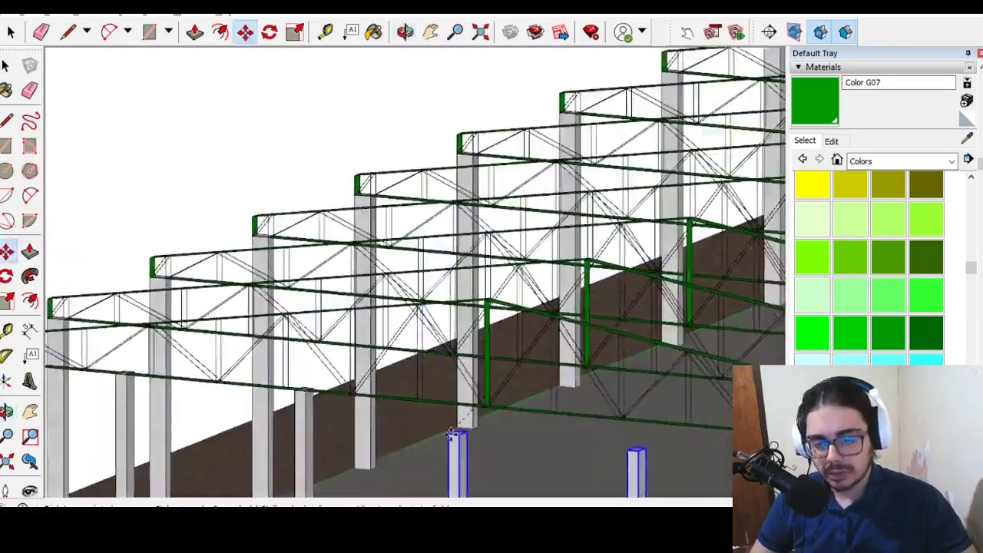
pyautogui.scroll(5, 497, 402)
pyautogui.click(506, 384)
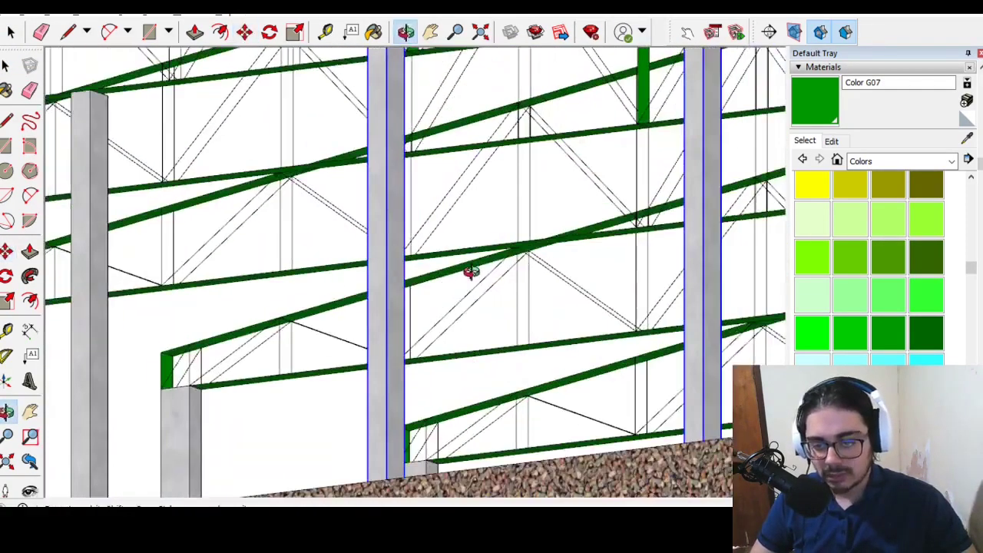
# Step: Slide the two chosen columns to the right, then cut them
pyautogui.scroll(-5, 461, 332)
pyautogui.moveTo(459, 330); pyautogui.dragTo(417, 222, button='middle')
pyautogui.scroll(4, 376, 184)
pyautogui.scroll(2, 348, 100)
pyautogui.moveTo(376, 185)
pyautogui.mouseDown(button='middle')
pyautogui.moveTo(347, 100)
pyautogui.moveTo(366, 272)
pyautogui.moveTo(358, 182)
pyautogui.mouseUp(button='middle')
pyautogui.scroll(3, 421, 373)
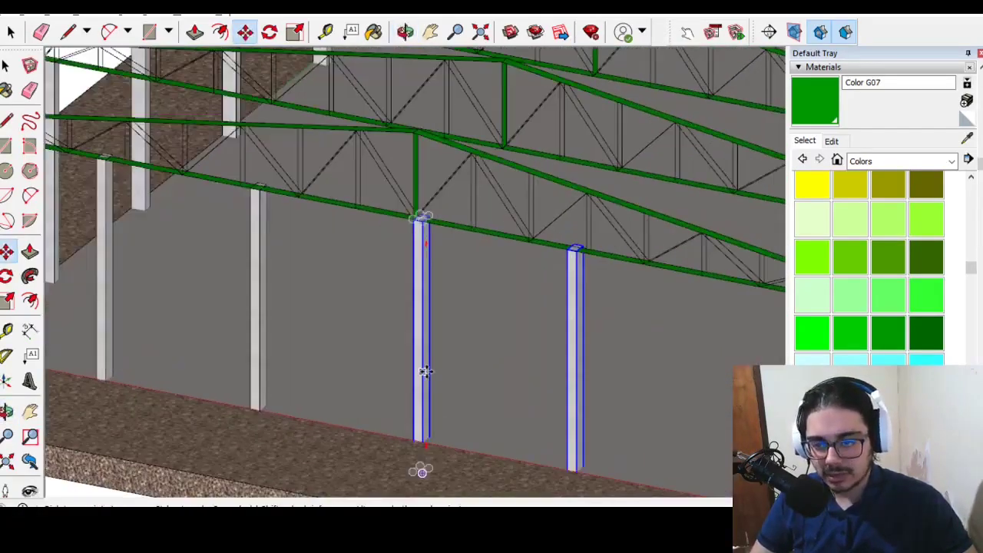
pyautogui.moveTo(422, 373); pyautogui.dragTo(505, 370, button='middle')
pyautogui.moveTo(504, 370); pyautogui.dragTo(526, 373)
pyautogui.click(527, 373)
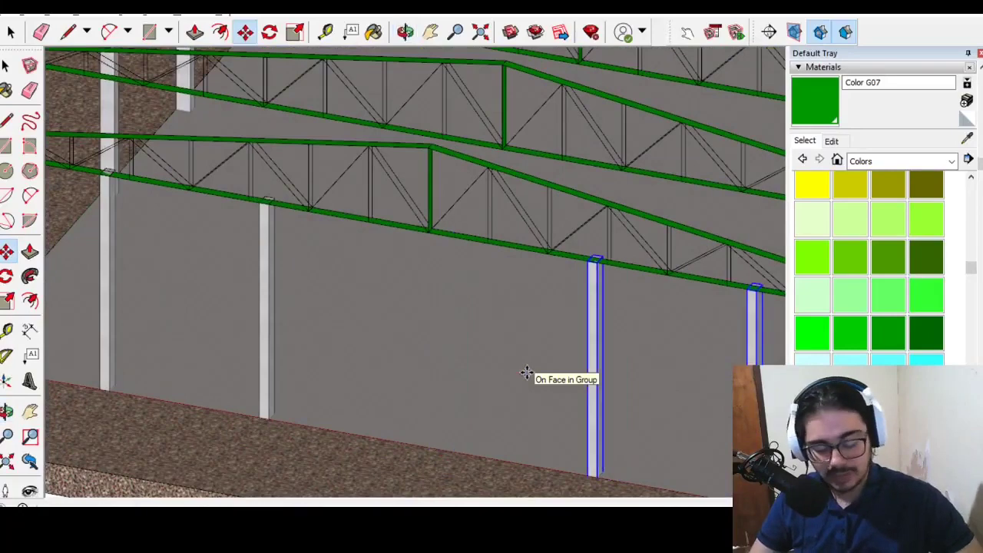
pyautogui.press('space')
pyautogui.scroll(-2, 461, 375)
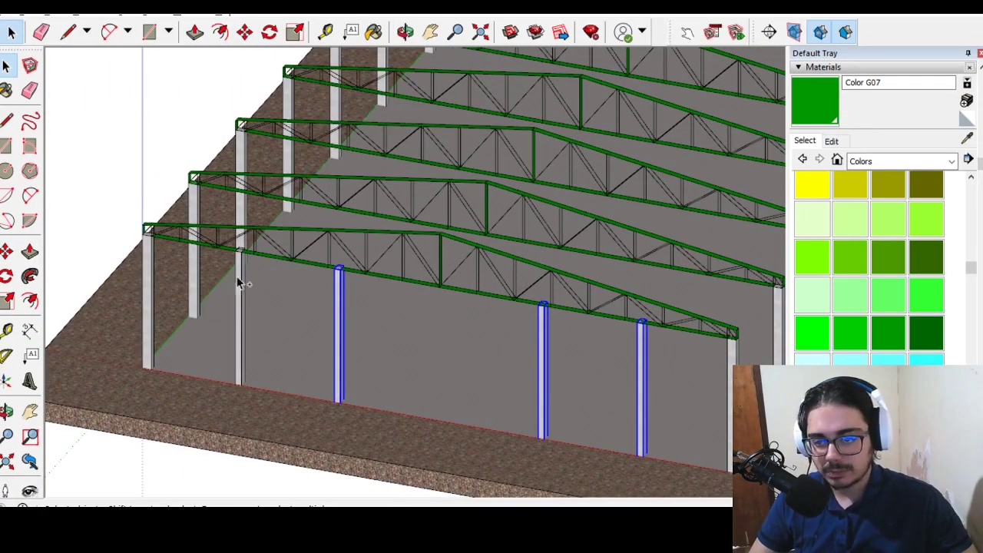
pyautogui.hotkey('ctrl', 'x')
# Step: Paste the four intermediate columns into the truss group and set them at the wall base
pyautogui.doubleClick(244, 258)
pyautogui.hotkey('ctrl', 'v')
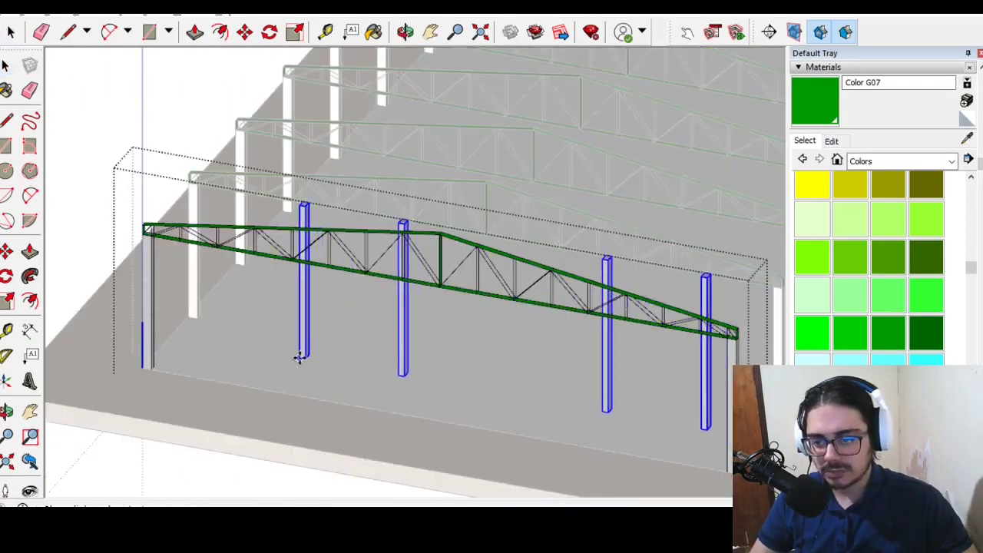
pyautogui.click(300, 357)
pyautogui.press('m')
pyautogui.scroll(2, 406, 380)
pyautogui.click(401, 374)
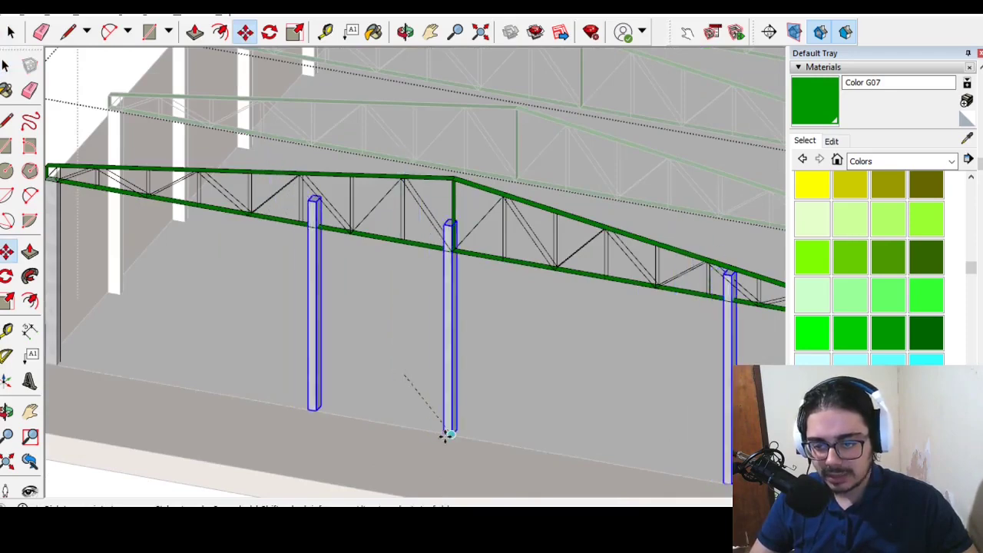
pyautogui.click(445, 434)
pyautogui.scroll(-1, 540, 391)
# Step: Slide the columns along the wall beneath the truss, then edit the front wall truss group
pyautogui.click(540, 391)
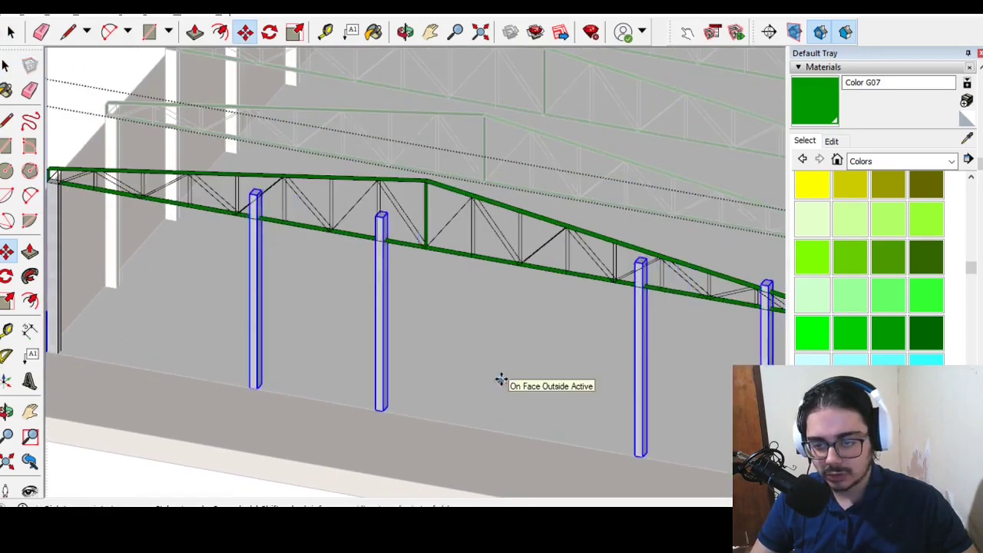
pyautogui.scroll(-3, 384, 330)
pyautogui.scroll(3, 423, 336)
pyautogui.scroll(2, 436, 327)
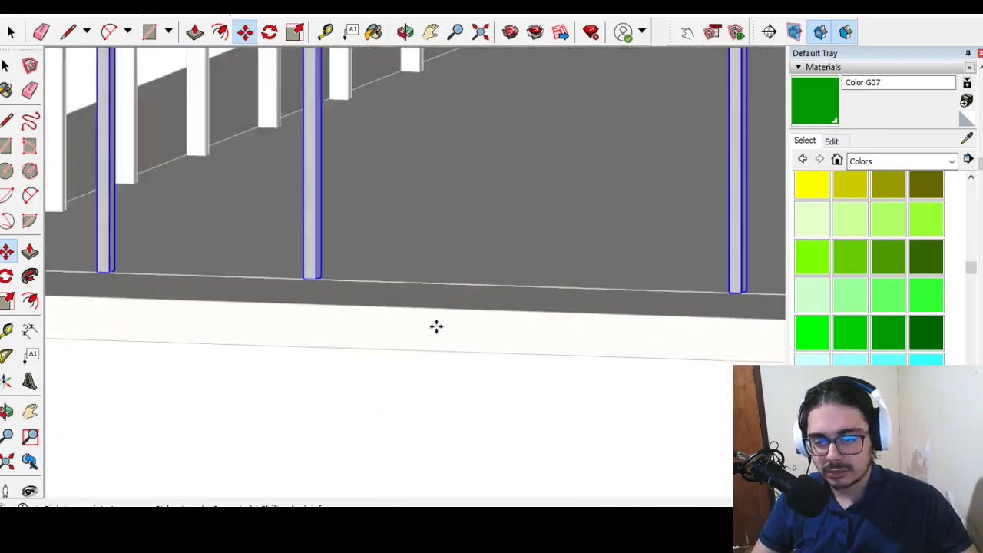
pyautogui.scroll(-3, 436, 343)
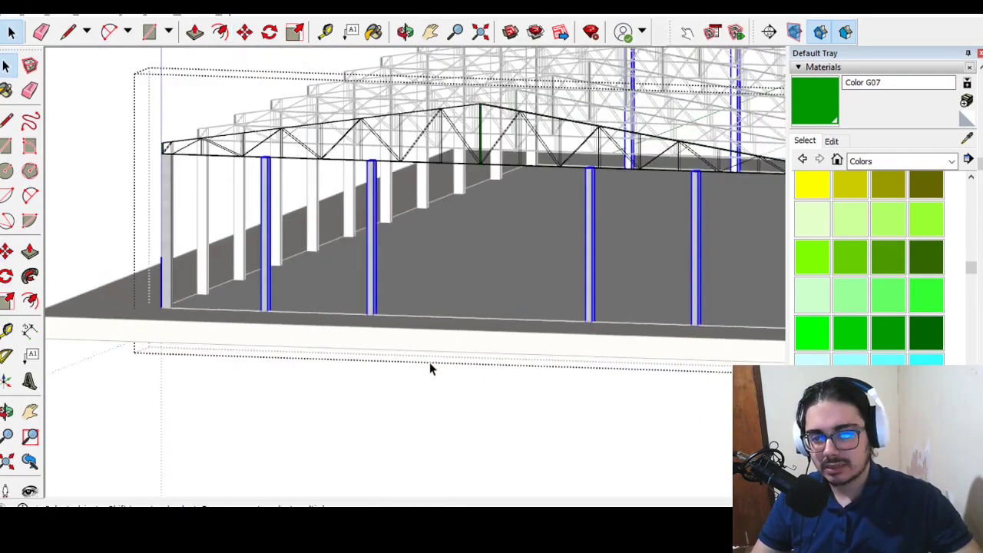
pyautogui.moveTo(431, 368)
pyautogui.mouseDown(button='middle')
pyautogui.moveTo(314, 192)
pyautogui.moveTo(323, 171)
pyautogui.moveTo(294, 300)
pyautogui.mouseUp(button='middle')
pyautogui.scroll(2, 294, 300)
pyautogui.scroll(2, 374, 300)
pyautogui.doubleClick(376, 299)
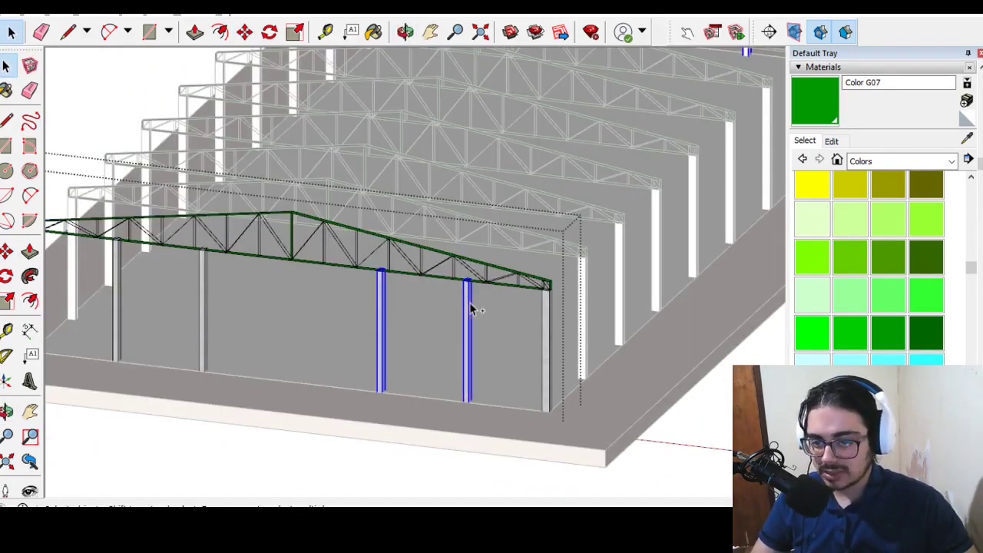
# Step: Make the front truss group unique
pyautogui.rightClick(117, 261)
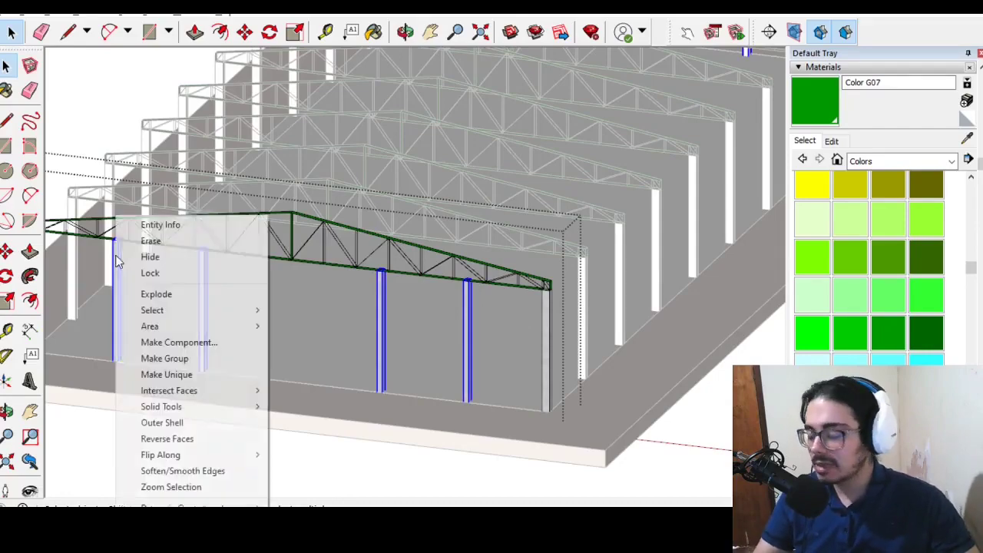
pyautogui.click(187, 376)
pyautogui.moveTo(187, 376)
pyautogui.mouseDown(button='middle')
pyautogui.moveTo(379, 291)
pyautogui.moveTo(404, 358)
pyautogui.moveTo(399, 277)
pyautogui.moveTo(331, 200)
pyautogui.mouseUp(button='middle')
pyautogui.scroll(3, 341, 195)
pyautogui.scroll(2, 538, 348)
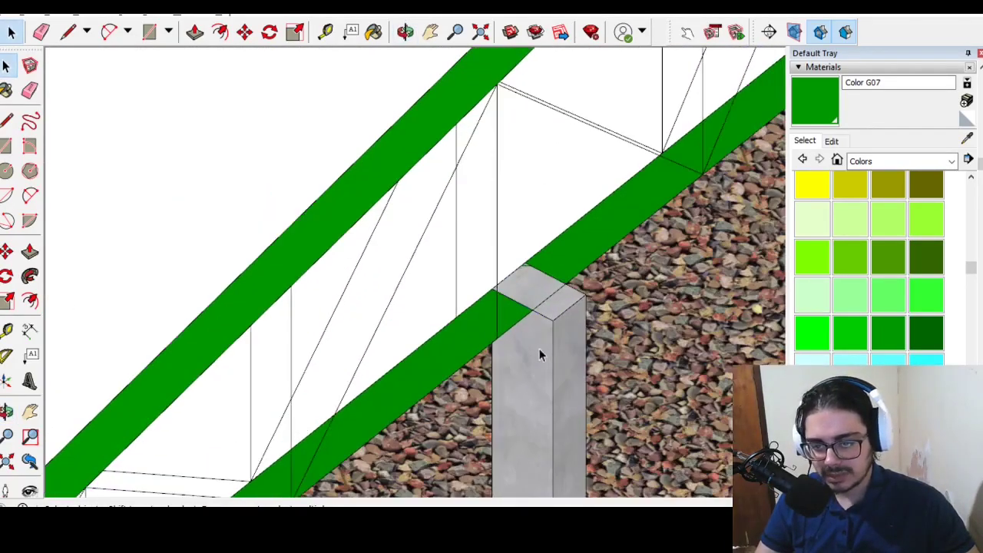
pyautogui.scroll(1, 461, 293)
# Step: Enter the concrete column's group for editing
pyautogui.doubleClick(498, 402)
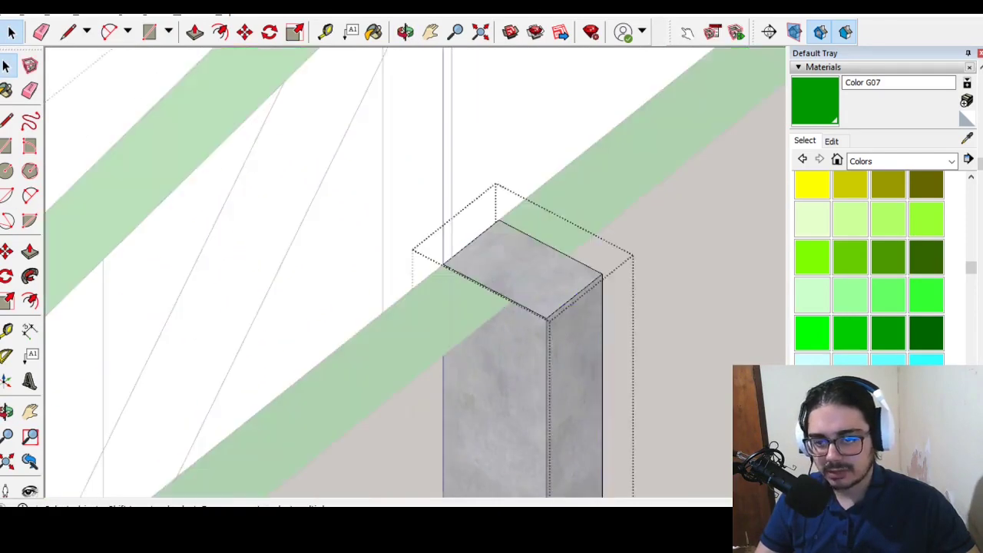
pyautogui.click(5, 121)
pyautogui.scroll(-2, 465, 220)
pyautogui.scroll(-1, 510, 225)
pyautogui.scroll(2, 533, 237)
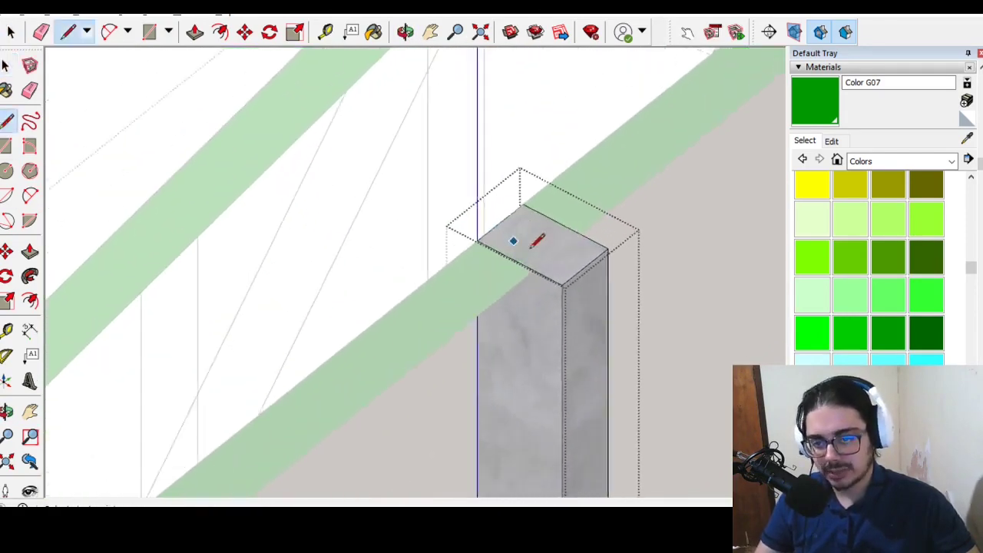
pyautogui.scroll(1, 541, 266)
pyautogui.press('space')
pyautogui.scroll(-2, 333, 198)
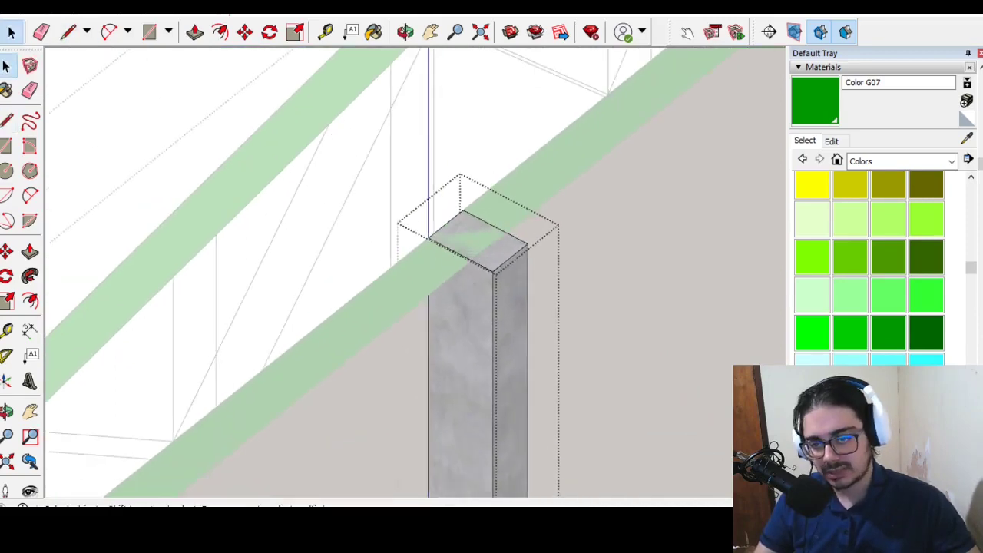
# Step: Push/Pull two column tops up to the green truss height
pyautogui.click(31, 252)
pyautogui.click(497, 263)
pyautogui.scroll(-3, 484, 215)
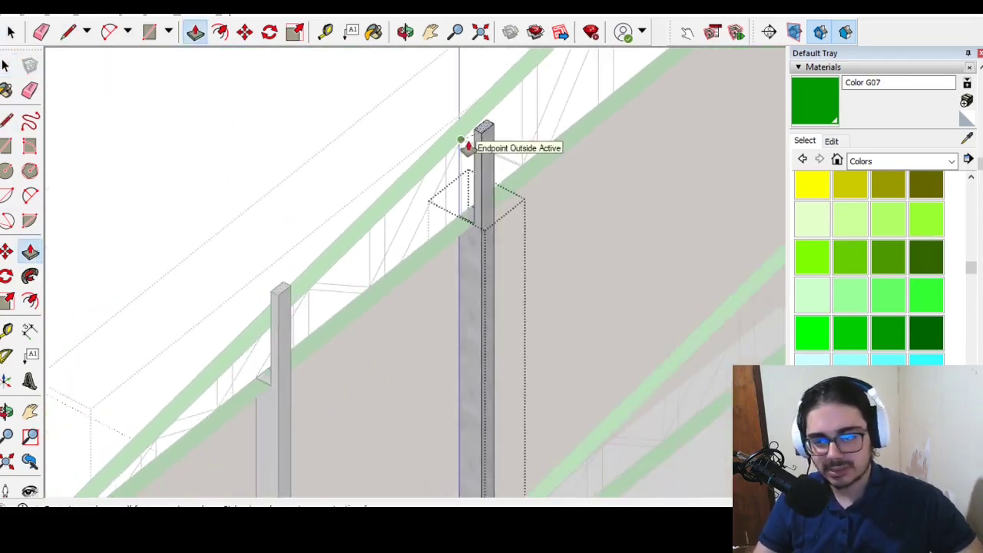
pyautogui.click(468, 146)
pyautogui.scroll(-3, 422, 101)
pyautogui.scroll(5, 401, 309)
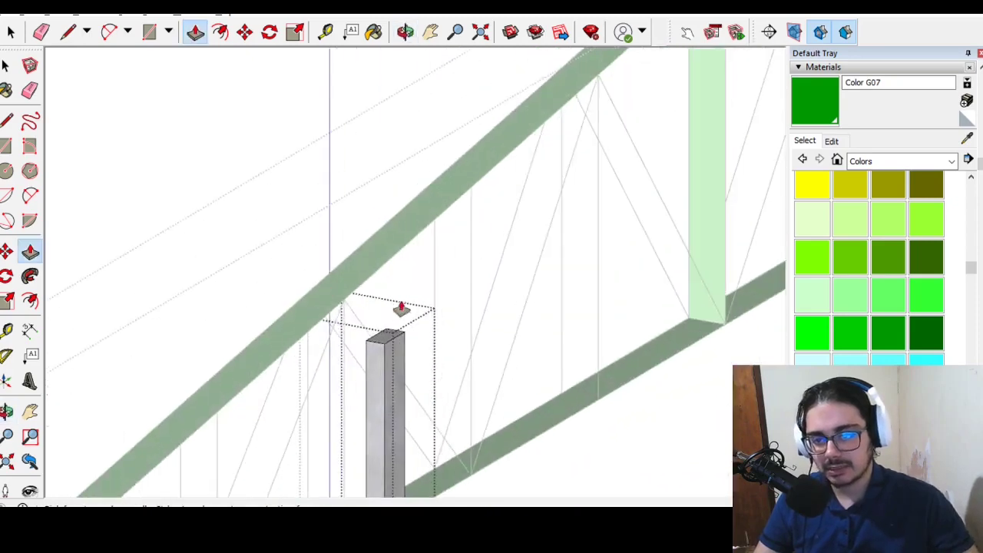
pyautogui.click(390, 338)
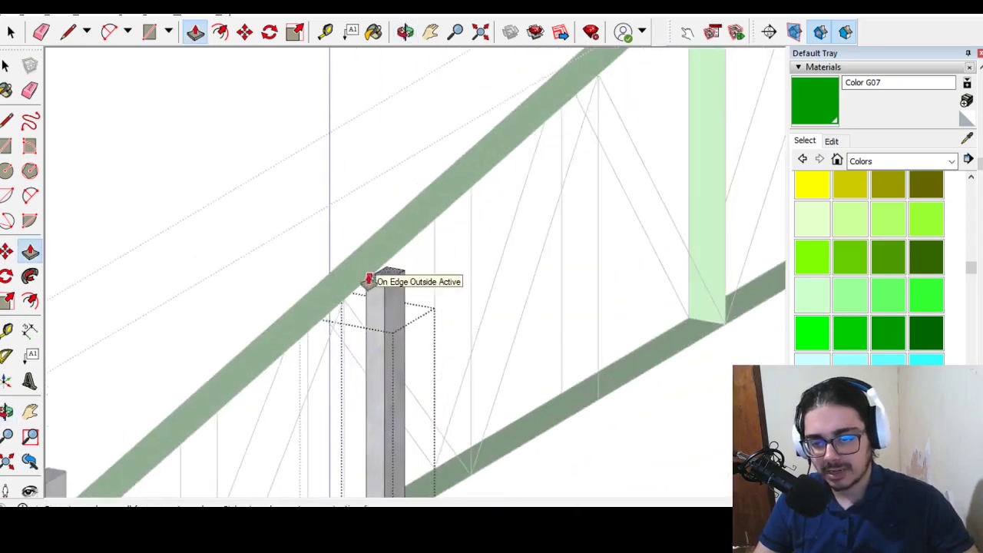
pyautogui.click(369, 280)
pyautogui.press('space')
# Step: Make the left and right columns unique and enter a column group
pyautogui.scroll(-3, 373, 278)
pyautogui.click(261, 384)
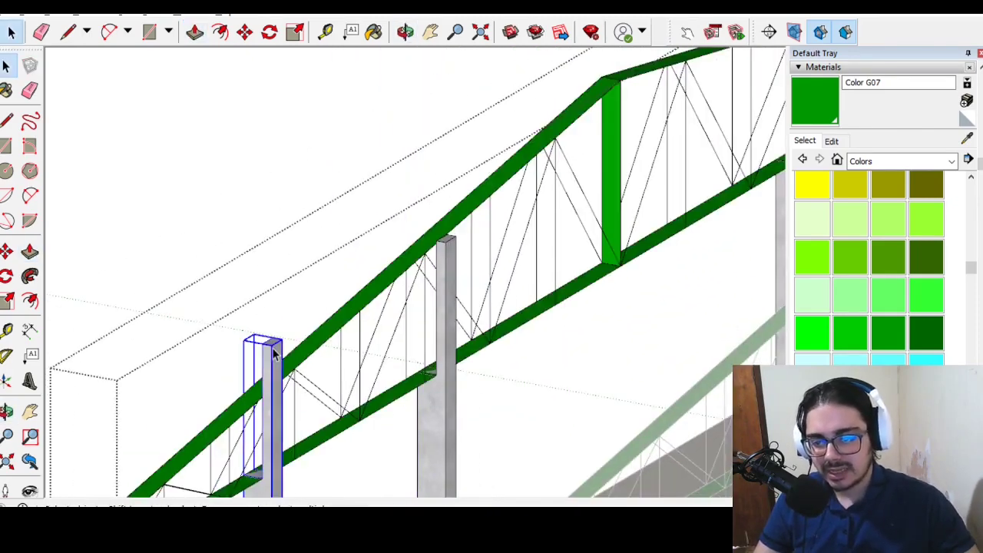
pyautogui.scroll(2, 261, 384)
pyautogui.keyDown('shift'); pyautogui.click(706, 108); pyautogui.keyUp('shift')
pyautogui.rightClick(706, 100)
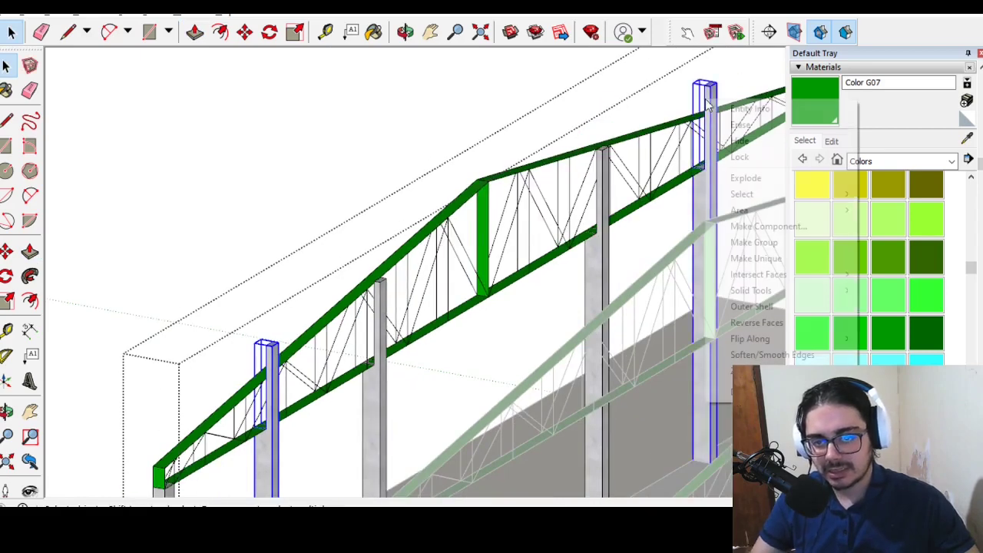
pyautogui.click(774, 258)
pyautogui.doubleClick(273, 396)
pyautogui.scroll(3, 238, 406)
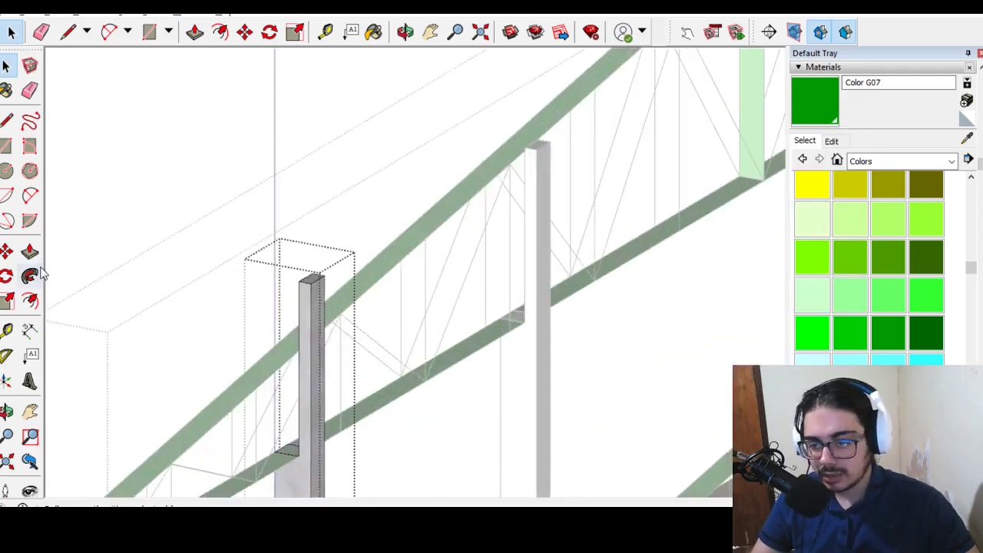
# Step: Push/Pull that column's top face and view the whole building
pyautogui.click(30, 251)
pyautogui.moveTo(187, 335); pyautogui.dragTo(228, 350, button='middle')
pyautogui.scroll(-2, 256, 349)
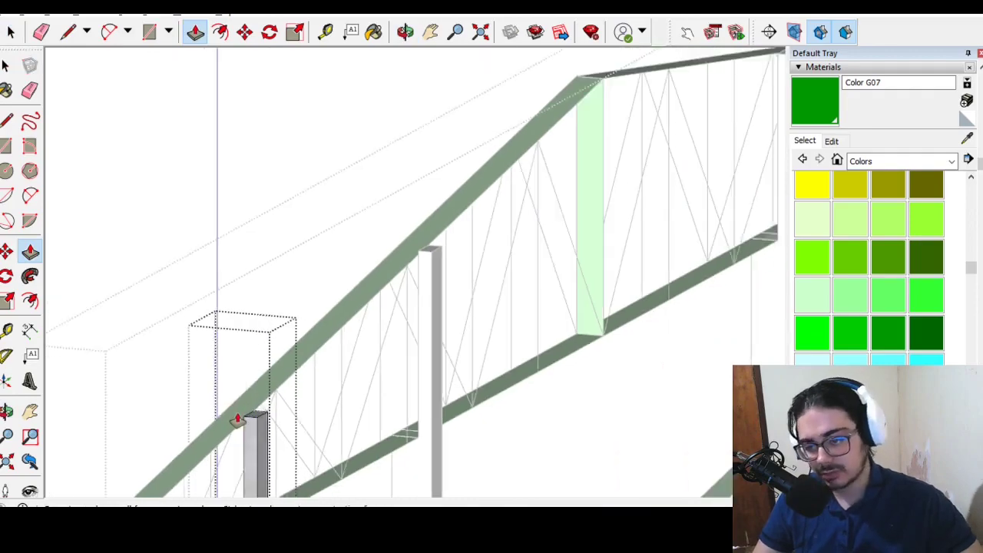
pyautogui.press('space')
pyautogui.scroll(-5, 318, 187)
pyautogui.moveTo(318, 186)
pyautogui.mouseDown(button='middle')
pyautogui.moveTo(353, 178)
pyautogui.moveTo(536, 279)
pyautogui.moveTo(184, 252)
pyautogui.moveTo(200, 230)
pyautogui.mouseUp(button='middle')
pyautogui.scroll(5, 198, 230)
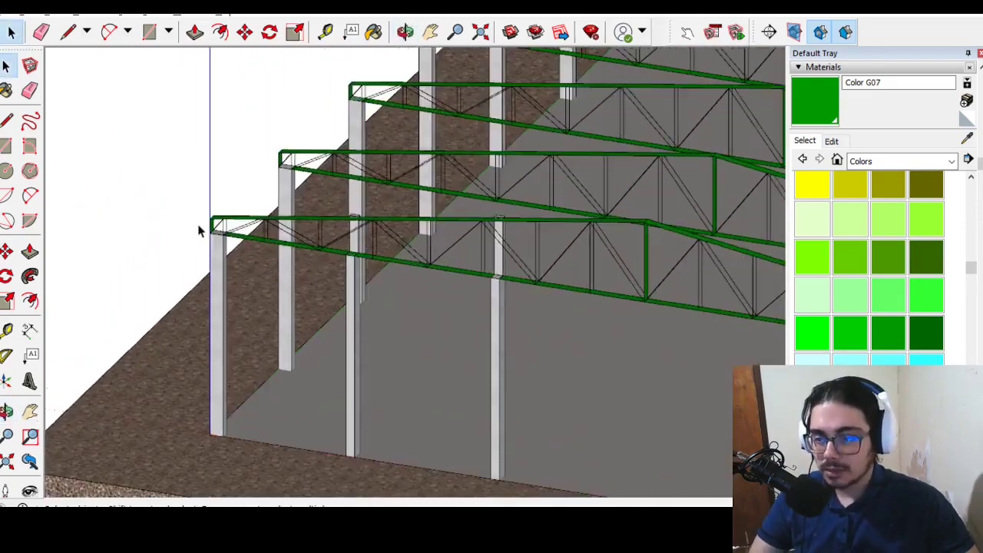
pyautogui.click(8, 119)
# Step: Back in AutoCAD, bring the main elevation's brick wall into view
pyautogui.hotkey('alt', 'Tab')
pyautogui.scroll(-5, 407, 346)
pyautogui.moveTo(340, 281); pyautogui.dragTo(348, 385, button='middle')
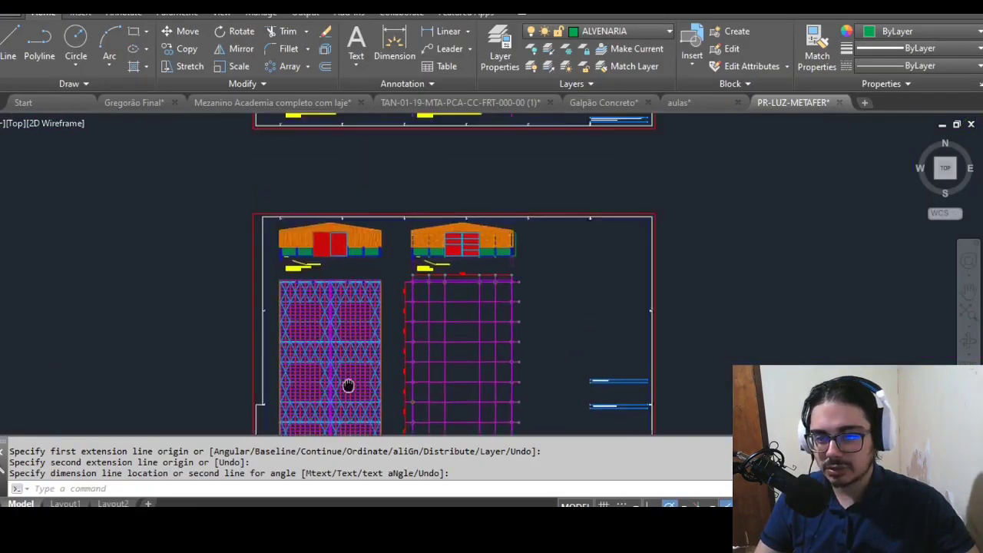
pyautogui.scroll(6, 328, 253)
pyautogui.moveTo(511, 207); pyautogui.dragTo(408, 222, button='middle')
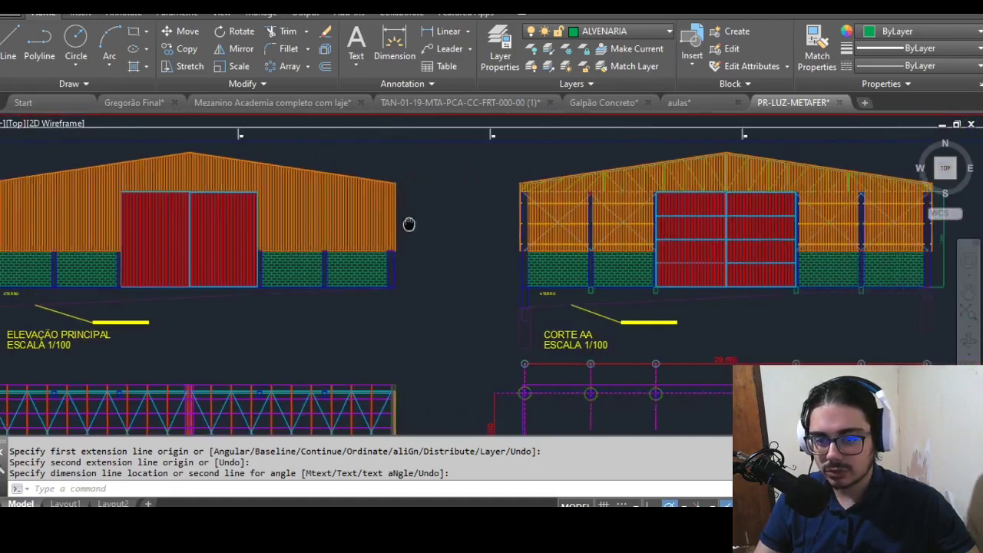
pyautogui.moveTo(428, 181); pyautogui.dragTo(294, 292, button='middle')
pyautogui.scroll(4, 294, 292)
pyautogui.moveTo(511, 228); pyautogui.dragTo(390, 228, button='middle')
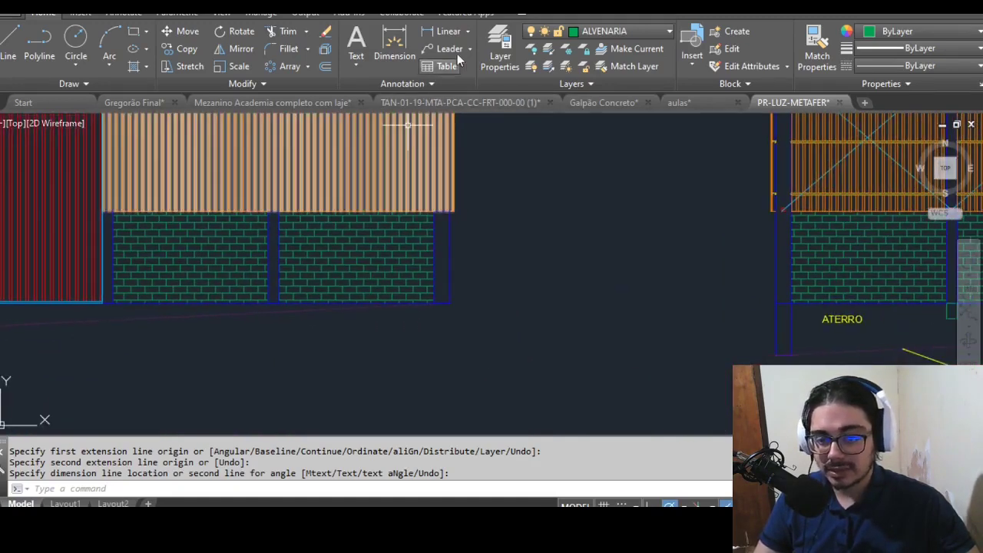
# Step: Measure the wall from pilaster base to top with DIMLINEAR (2,646), then cancel
pyautogui.click(445, 31)
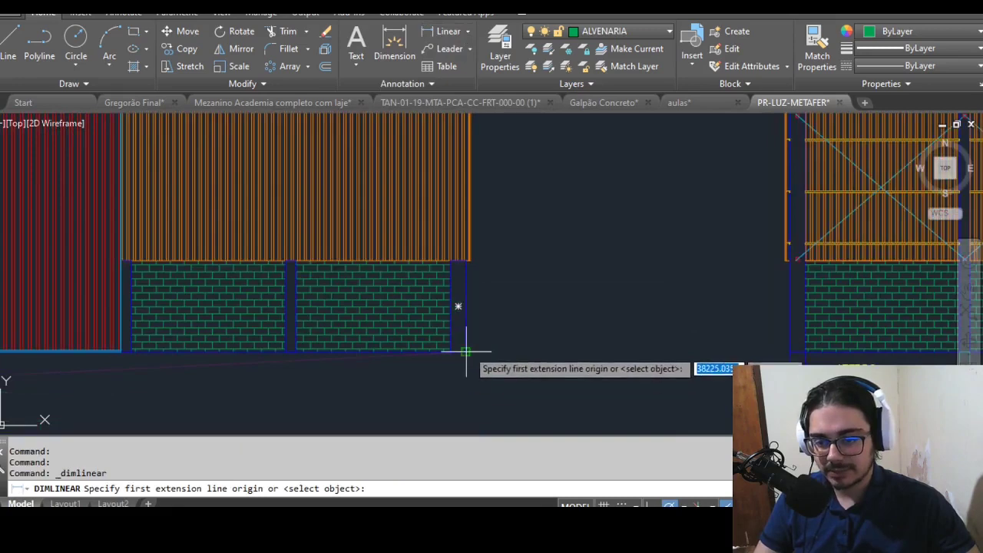
pyautogui.click(459, 351)
pyautogui.scroll(3, 462, 280)
pyautogui.click(474, 235)
pyautogui.scroll(-2, 480, 242)
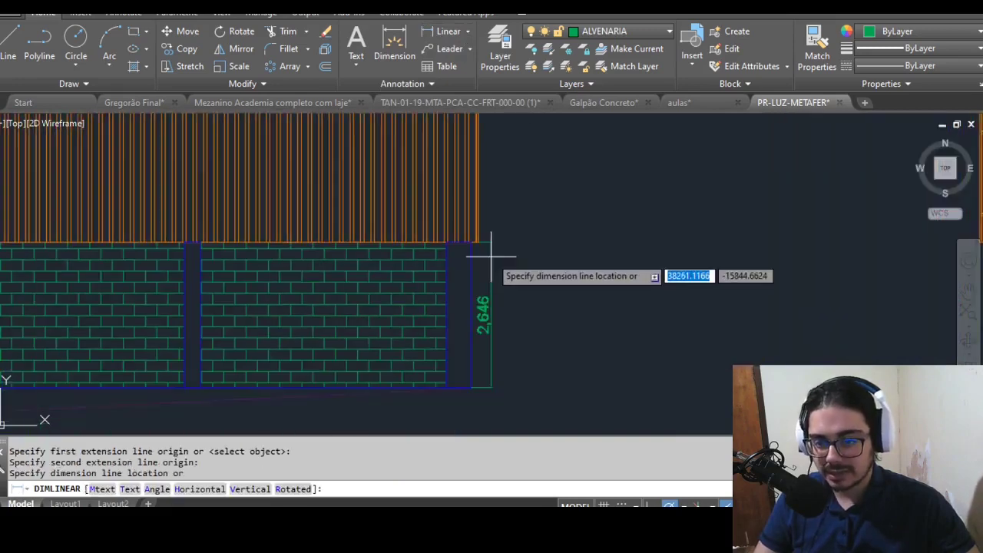
pyautogui.press('Escape')
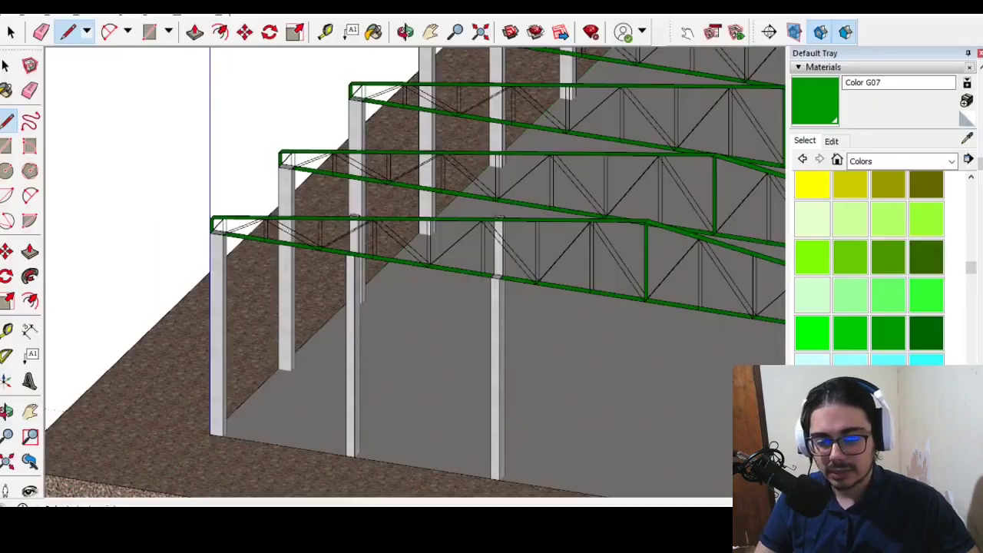
pyautogui.scroll(-2, 345, 208)
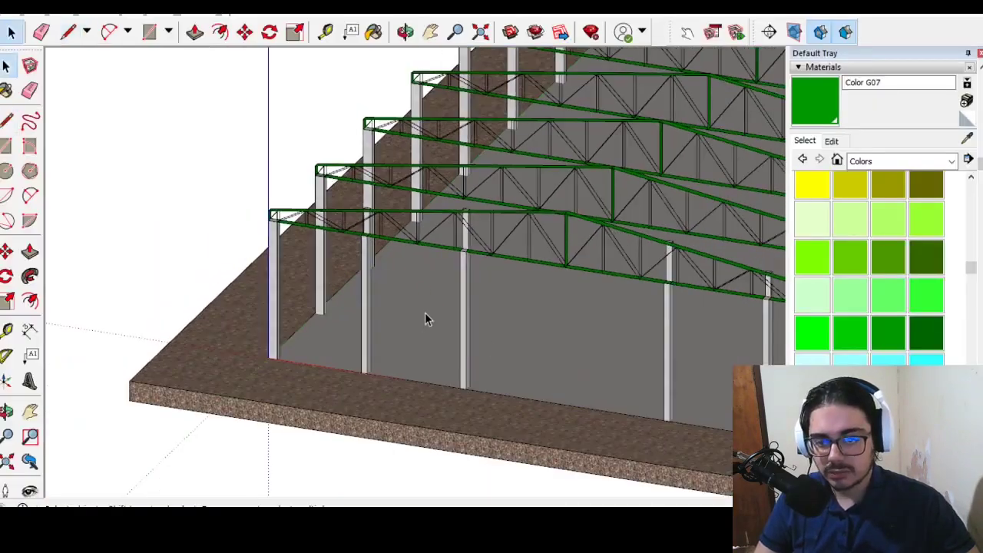
# Step: Try the Move and Offset tools at the floor edge, then cancel back to selection
pyautogui.scroll(3, 424, 313)
pyautogui.scroll(2, 250, 338)
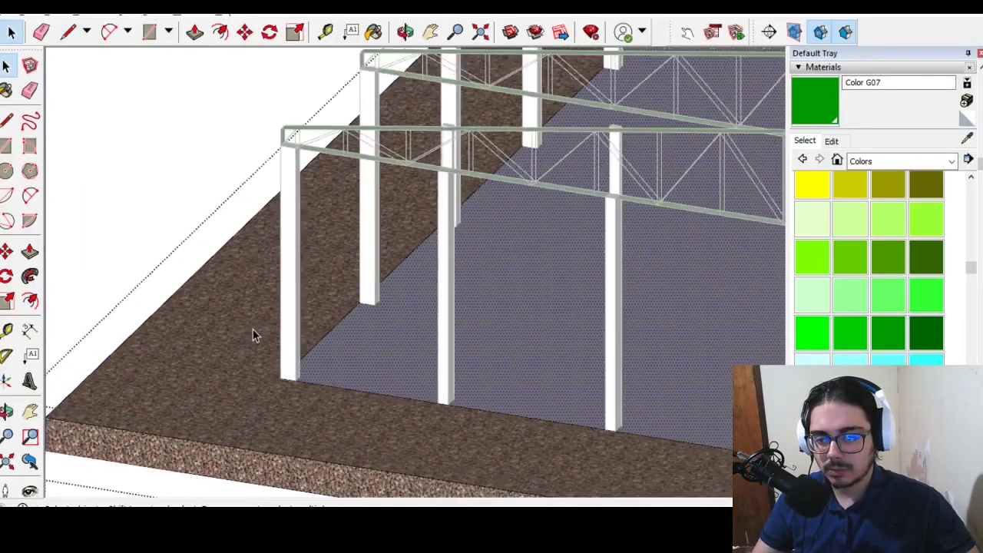
pyautogui.scroll(2, 246, 343)
pyautogui.press('m')
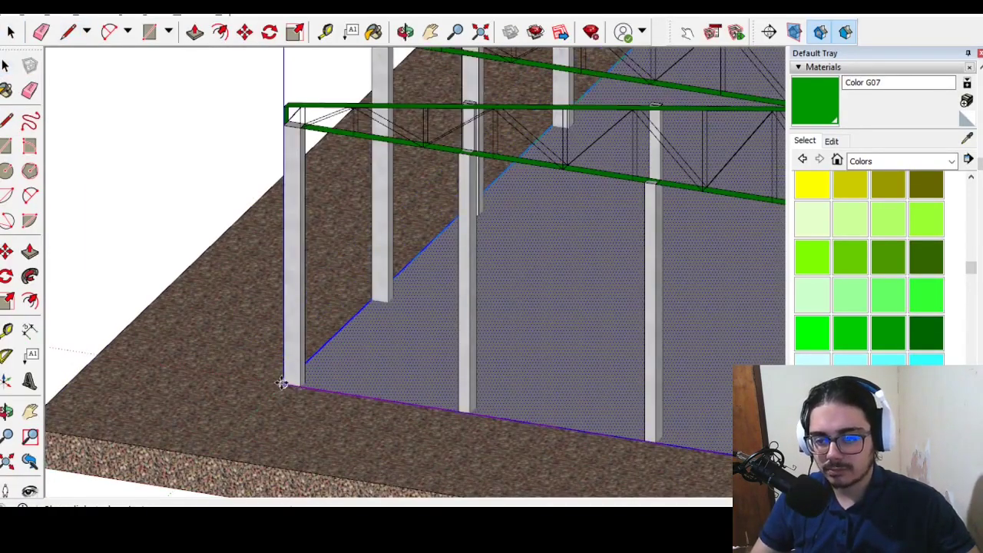
pyautogui.press('f')
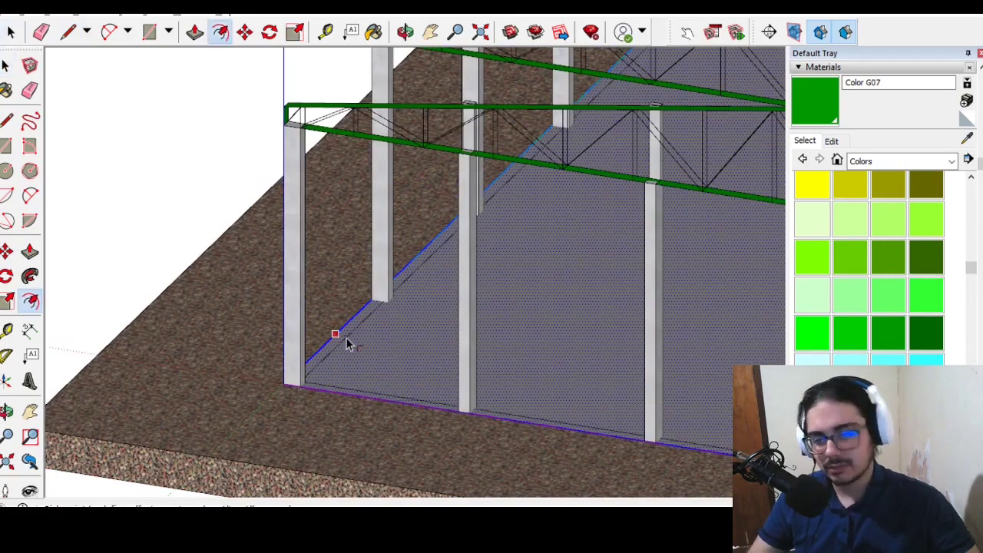
pyautogui.scroll(-2, 346, 343)
pyautogui.press('space')
pyautogui.scroll(-1, 262, 303)
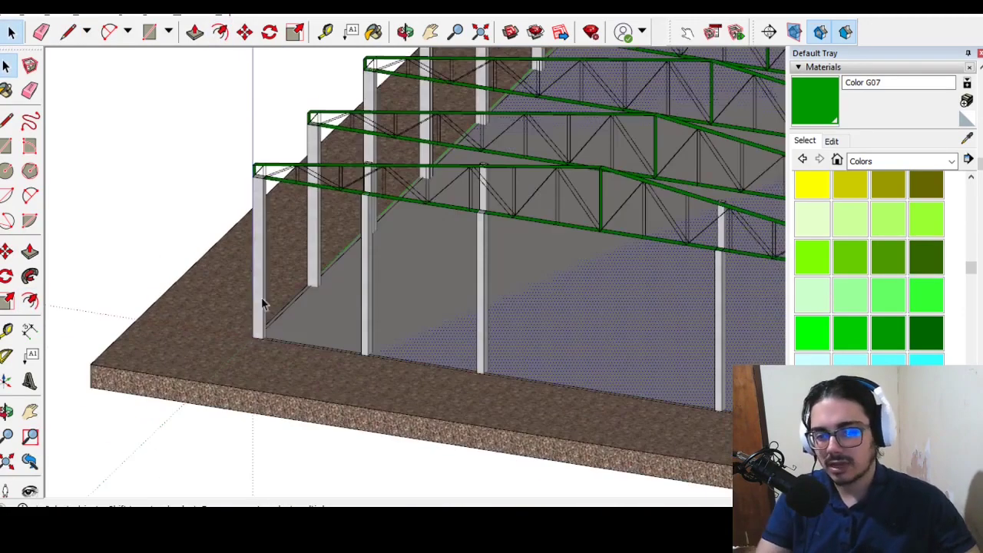
pyautogui.scroll(2, 538, 342)
pyautogui.scroll(2, 505, 400)
pyautogui.scroll(1, 415, 380)
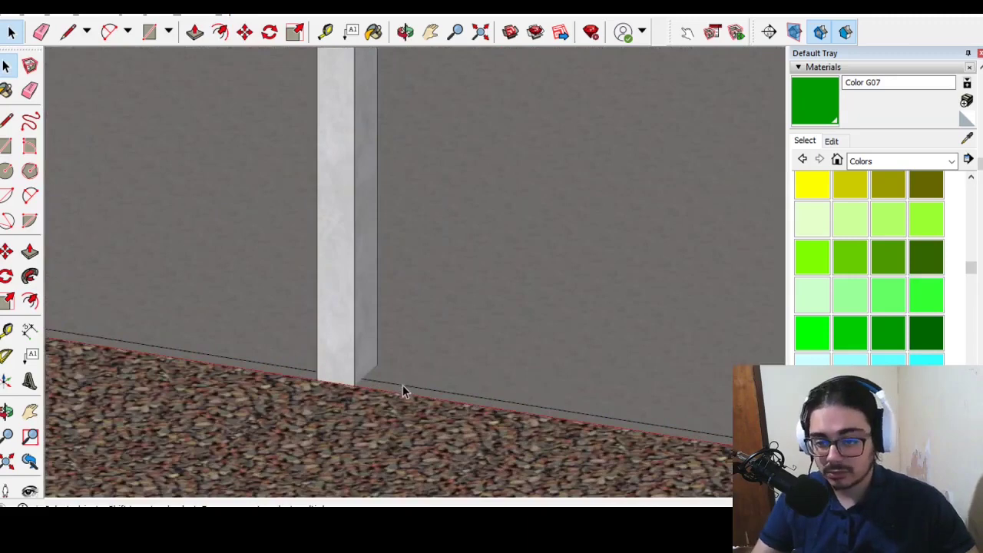
# Step: Turn the selected wall-base edge lines into a new component with Make Component
pyautogui.click(402, 387)
pyautogui.scroll(-1, 401, 394)
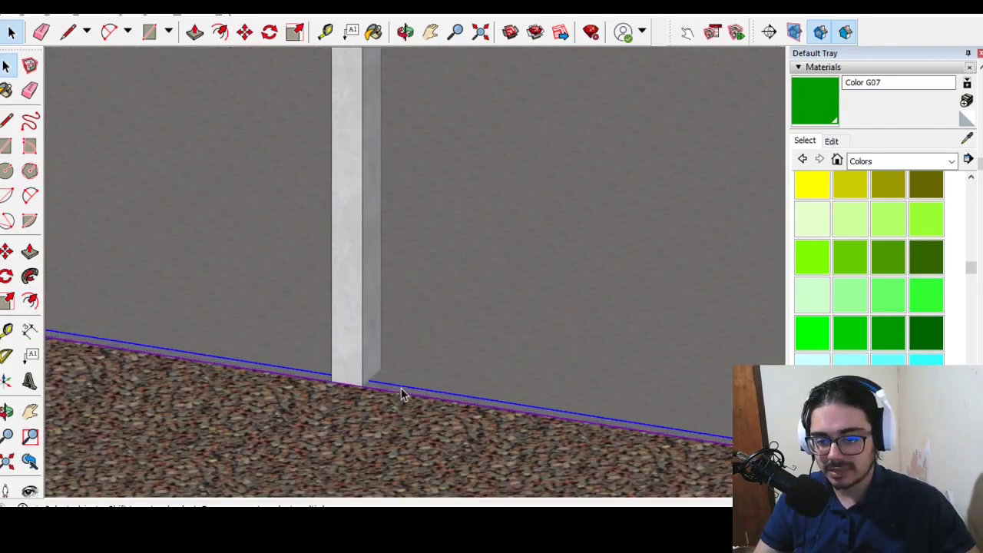
pyautogui.scroll(-2, 401, 388)
pyautogui.scroll(-2, 401, 390)
pyautogui.rightClick(401, 389)
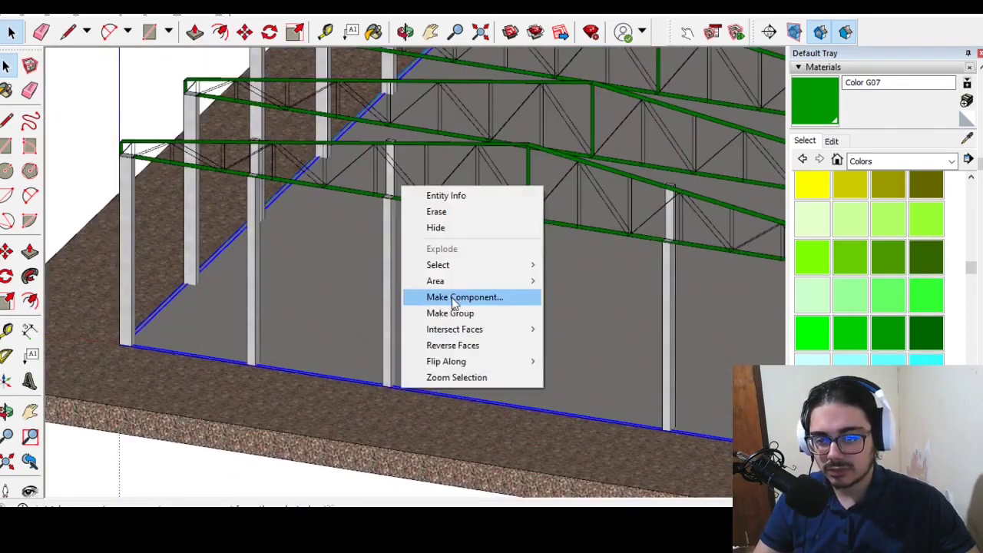
pyautogui.click(454, 300)
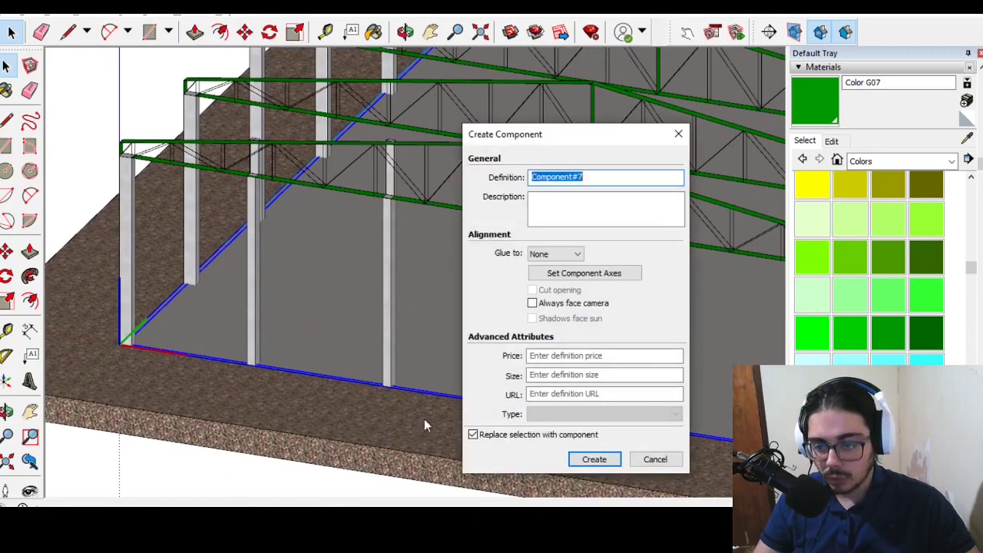
pyautogui.click(595, 458)
pyautogui.scroll(3, 299, 367)
pyautogui.scroll(2, 430, 380)
# Step: Edit the new component and draw lines toward the other column base
pyautogui.scroll(1, 359, 384)
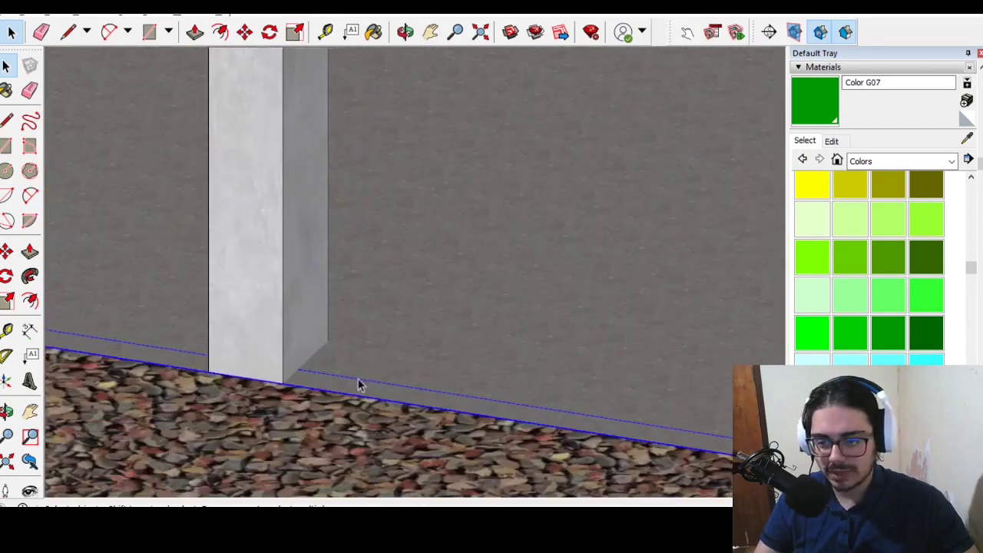
pyautogui.doubleClick(359, 384)
pyautogui.click(6, 120)
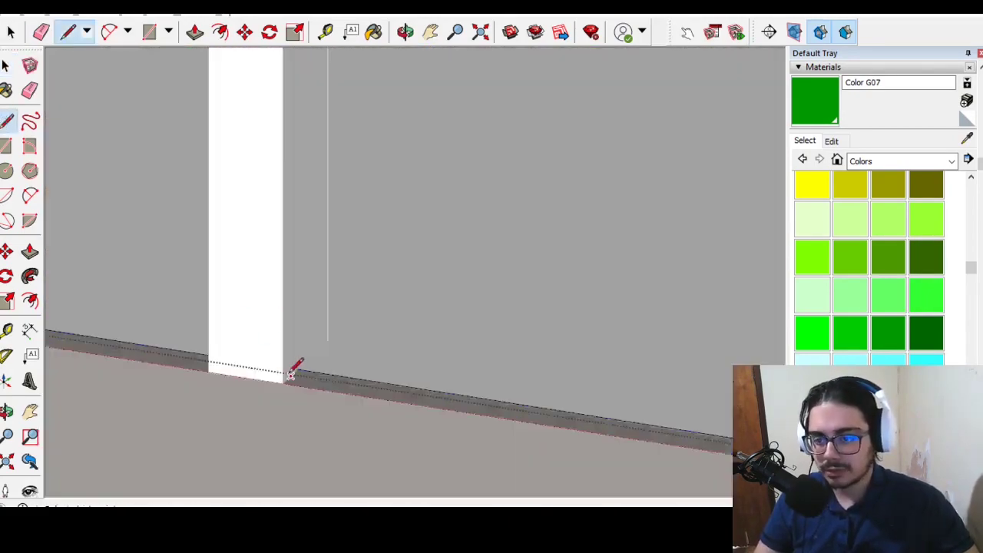
pyautogui.scroll(-3, 191, 325)
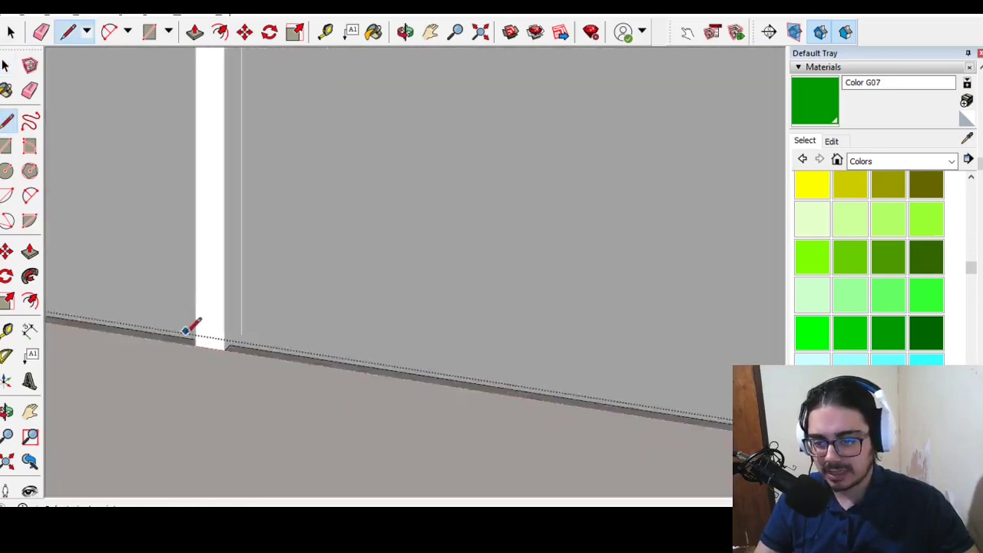
pyautogui.moveTo(191, 325)
pyautogui.mouseDown(button='middle')
pyautogui.moveTo(318, 356)
pyautogui.moveTo(451, 321)
pyautogui.mouseUp(button='middle')
pyautogui.scroll(3, 468, 300)
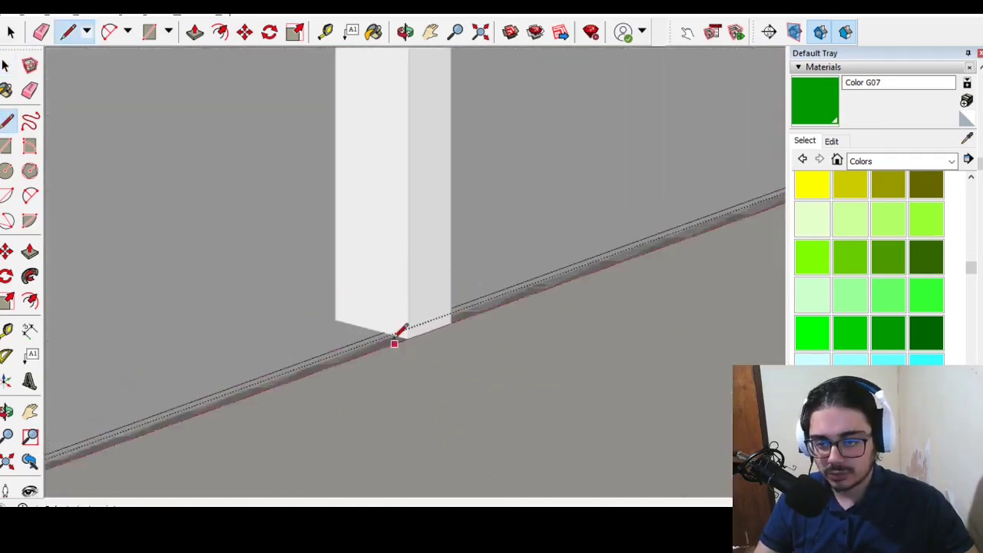
pyautogui.press('space')
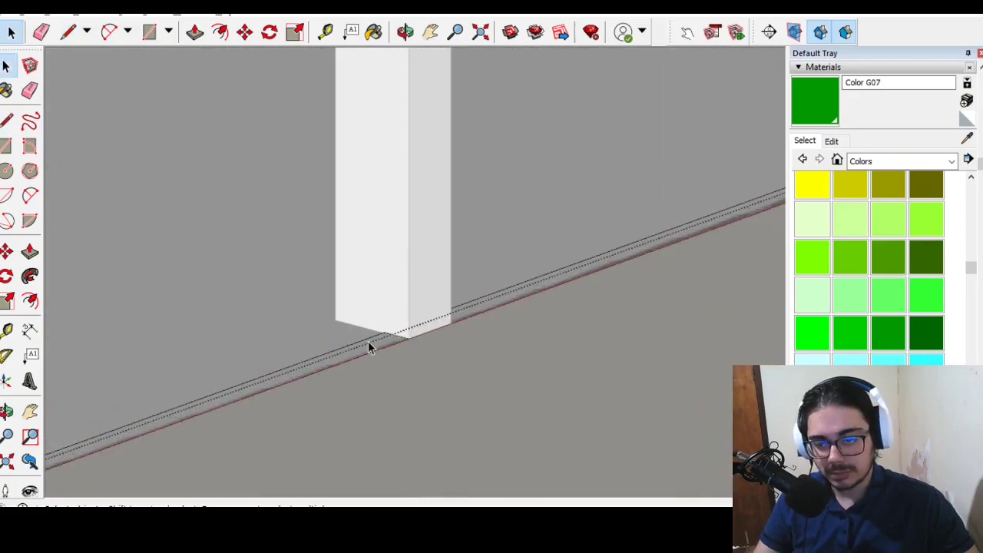
# Step: Select the lower wall edge from a side view
pyautogui.click(368, 344)
pyautogui.scroll(-6, 373, 358)
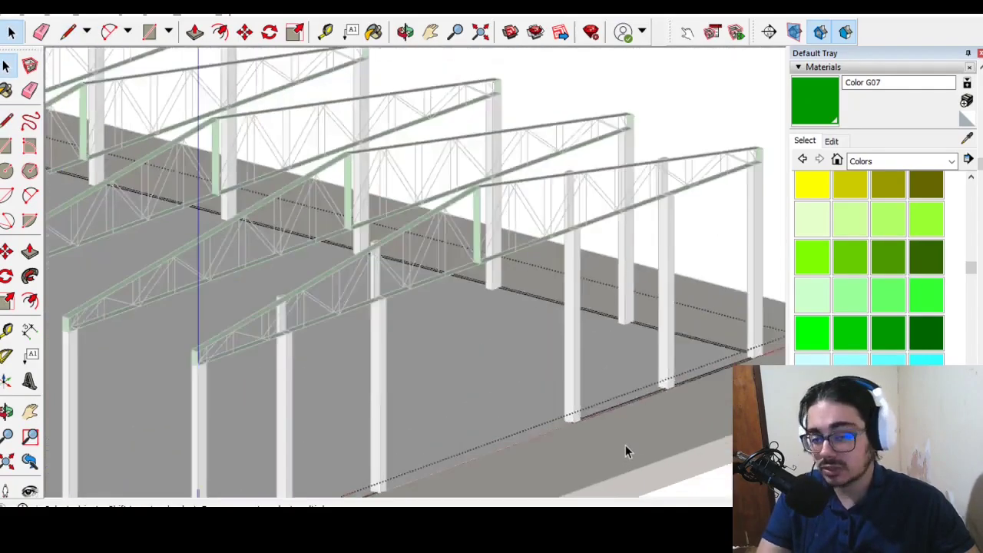
pyautogui.moveTo(373, 358)
pyautogui.mouseDown(button='middle')
pyautogui.moveTo(399, 371)
pyautogui.moveTo(307, 496)
pyautogui.mouseUp(button='middle')
pyautogui.scroll(5, 360, 281)
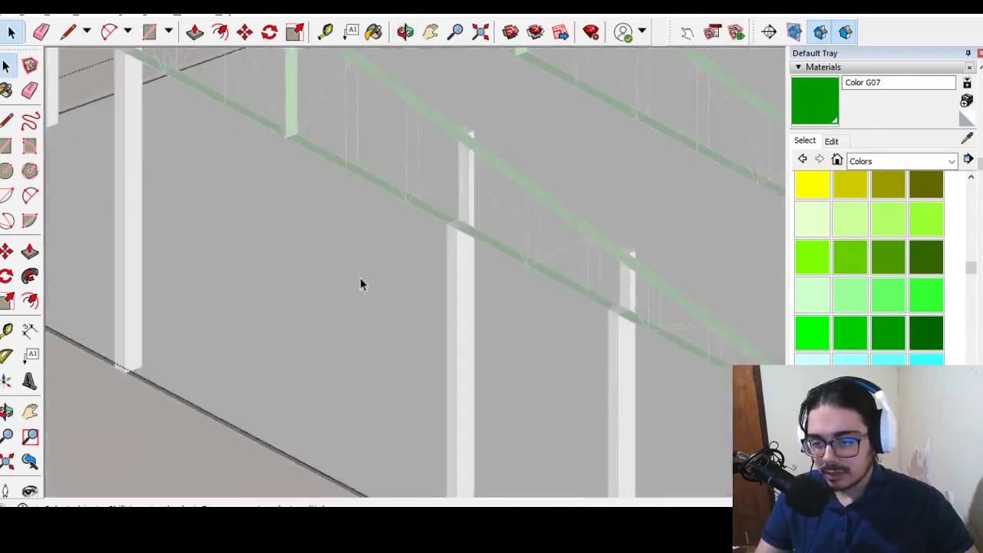
pyautogui.scroll(3, 329, 309)
# Step: Draw a thin rectangular strip along the wall base between the two columns
pyautogui.click(6, 146)
pyautogui.scroll(3, 249, 367)
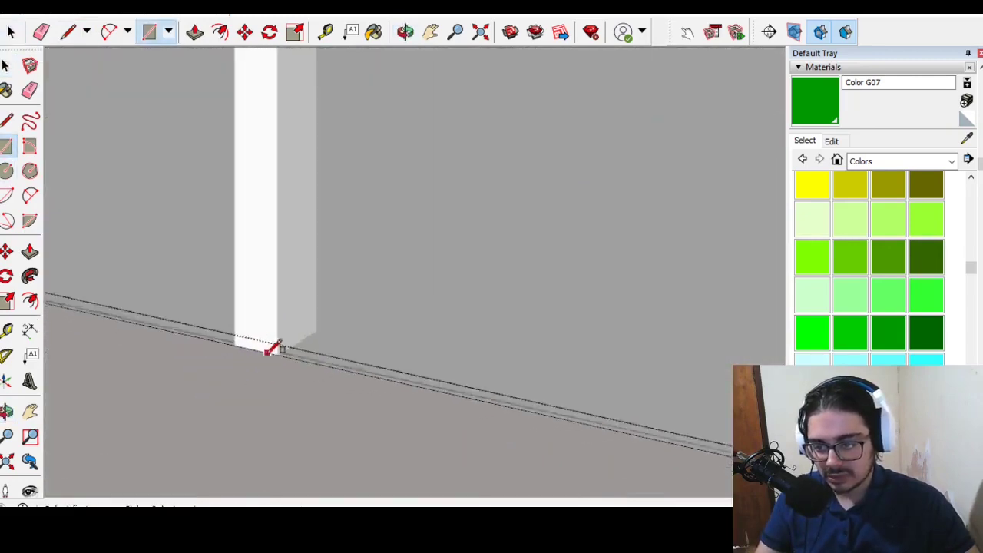
pyautogui.moveTo(271, 323)
pyautogui.mouseDown(button='middle')
pyautogui.moveTo(285, 345)
pyautogui.moveTo(550, 312)
pyautogui.mouseUp(button='middle')
pyautogui.scroll(-2, 706, 253)
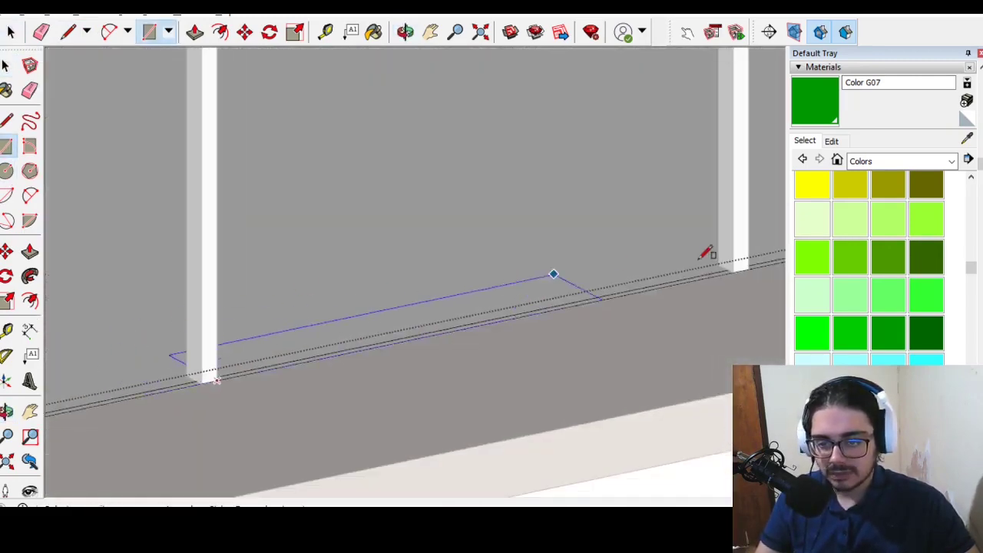
pyautogui.scroll(5, 722, 257)
pyautogui.press('space')
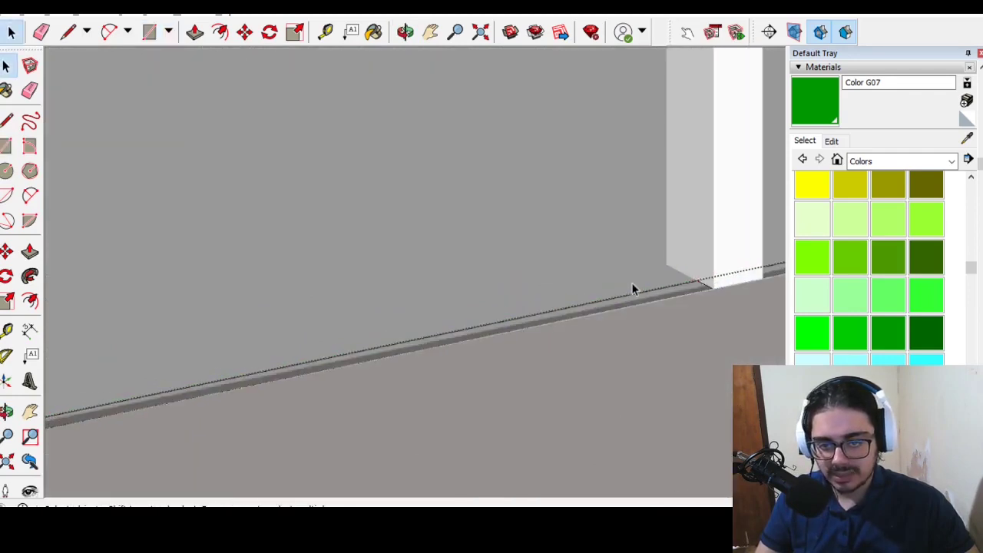
pyautogui.scroll(-3, 247, 423)
pyautogui.moveTo(246, 424); pyautogui.dragTo(6, 242, button='middle')
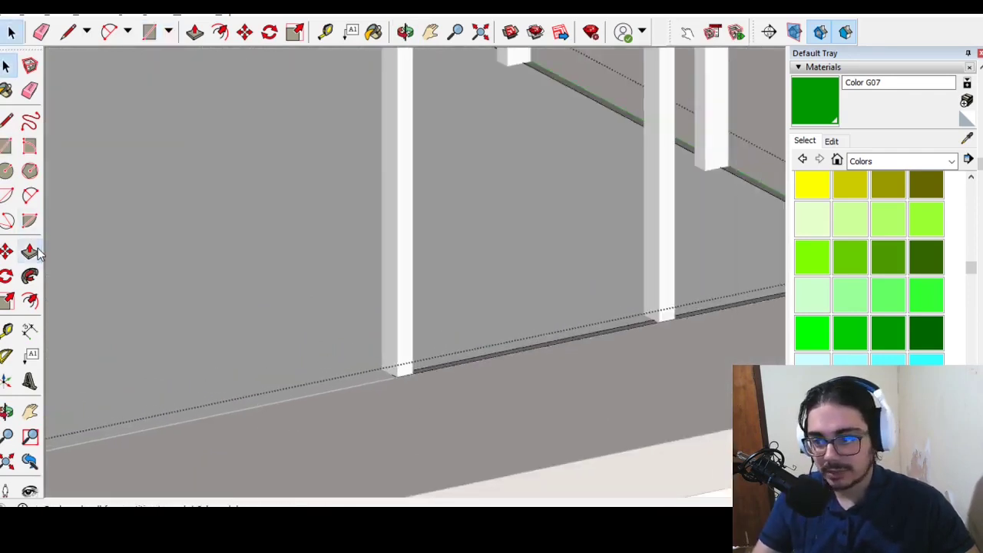
# Step: Push/pull the base strip up into a wall at the column-top height and widen the column to close the gap
pyautogui.click(30, 251)
pyautogui.moveTo(460, 373); pyautogui.dragTo(464, 300)
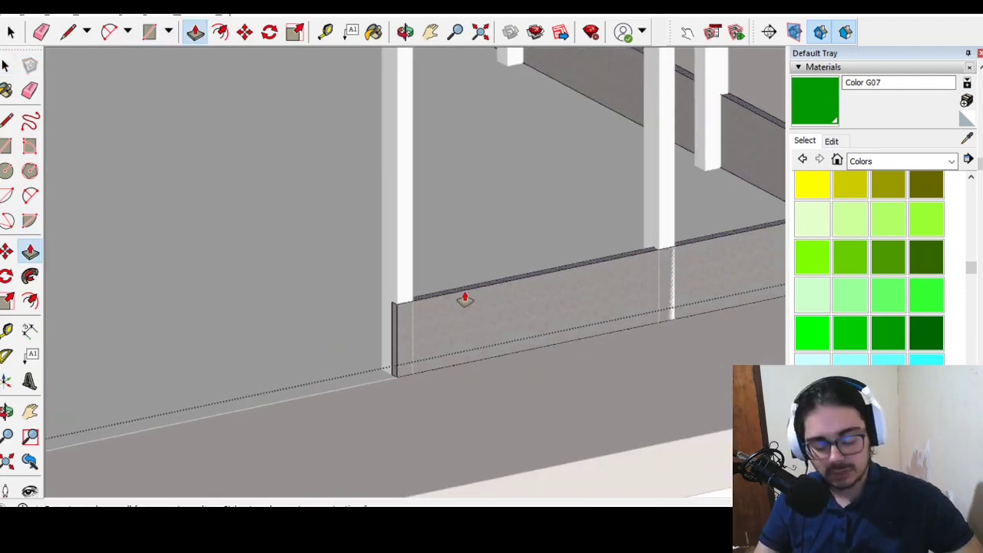
pyautogui.scroll(2, 446, 279)
pyautogui.click(384, 230)
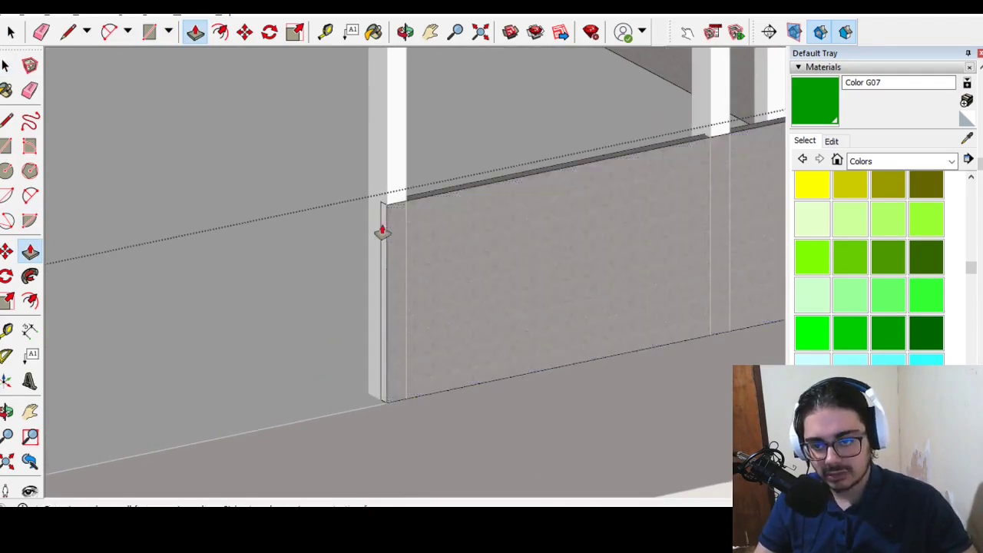
pyautogui.moveTo(393, 220); pyautogui.dragTo(404, 216)
pyautogui.scroll(-3, 405, 216)
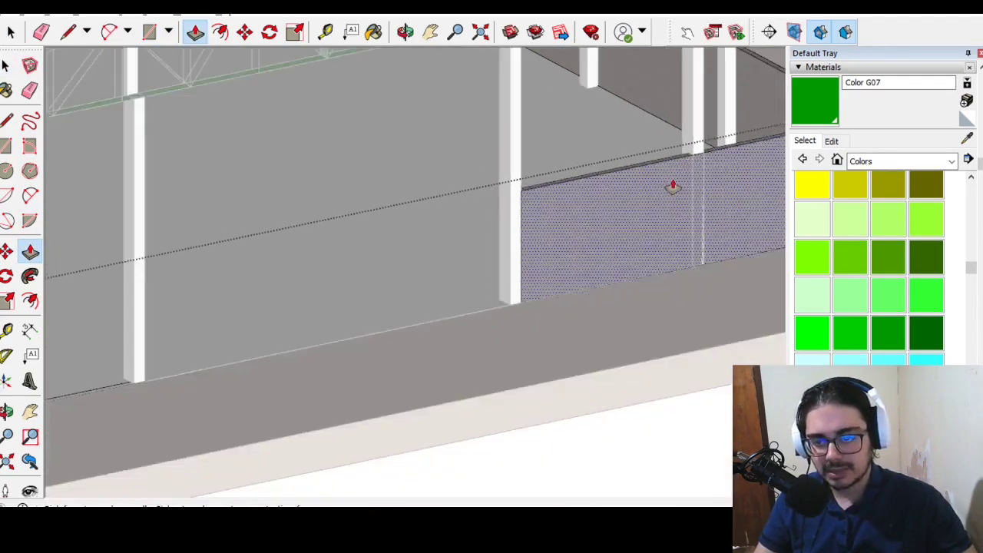
pyautogui.moveTo(672, 185)
pyautogui.mouseDown(button='middle')
pyautogui.moveTo(568, 325)
pyautogui.moveTo(658, 378)
pyautogui.mouseUp(button='middle')
pyautogui.scroll(3, 183, 319)
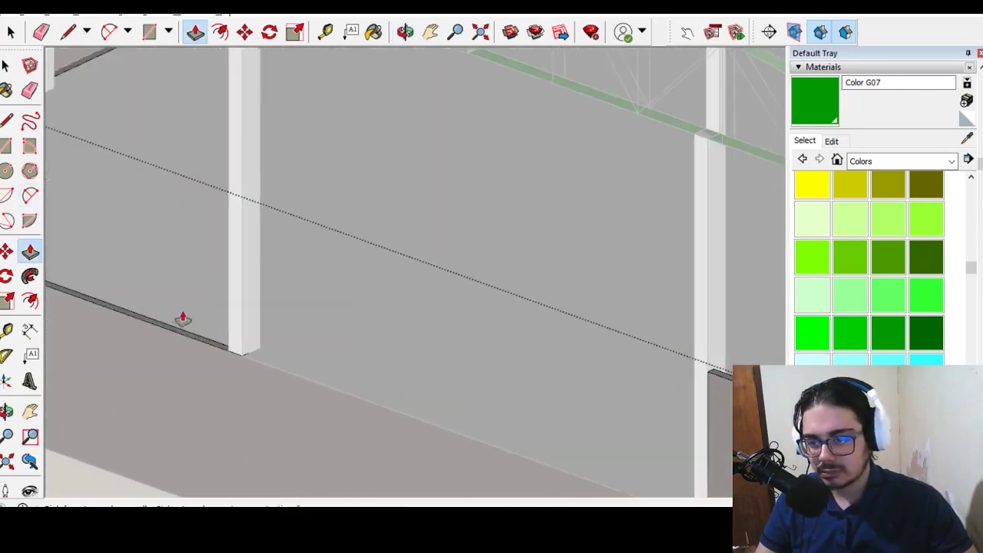
# Step: Raise the next wall strip to the same new height
pyautogui.moveTo(205, 346)
pyautogui.mouseDown()
pyautogui.moveTo(204, 295)
pyautogui.moveTo(225, 211)
pyautogui.mouseUp()
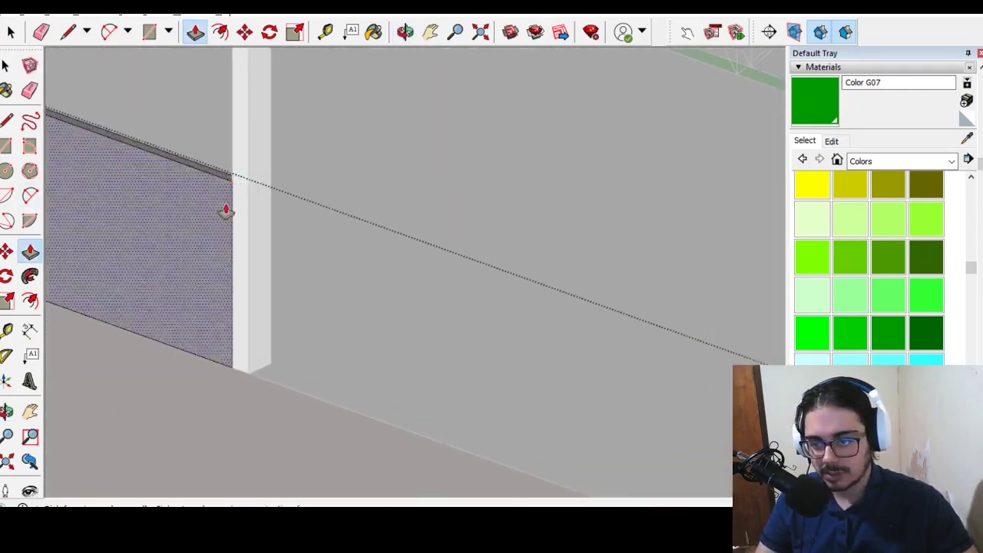
pyautogui.scroll(-5, 226, 211)
pyautogui.scroll(-2, 220, 351)
pyautogui.scroll(2, 400, 358)
pyautogui.scroll(4, 407, 460)
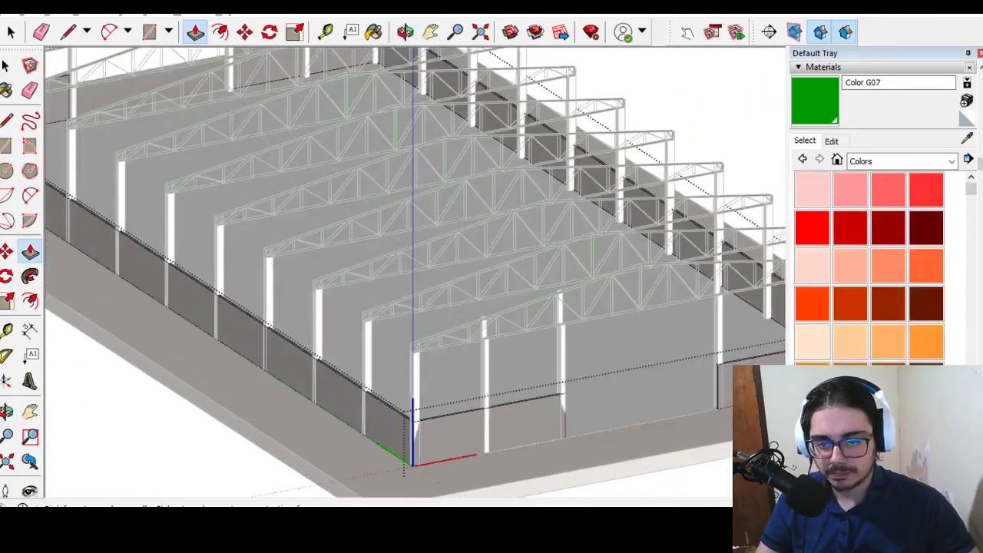
pyautogui.scroll(5, 610, 396)
pyautogui.scroll(3, 687, 284)
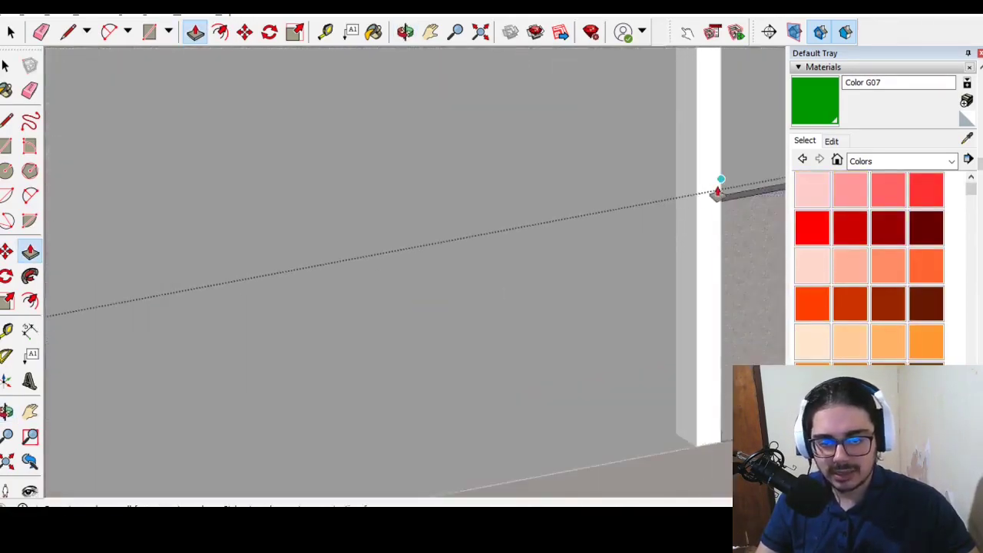
pyautogui.scroll(-4, 414, 279)
pyautogui.scroll(2, 164, 220)
pyautogui.scroll(2, 300, 286)
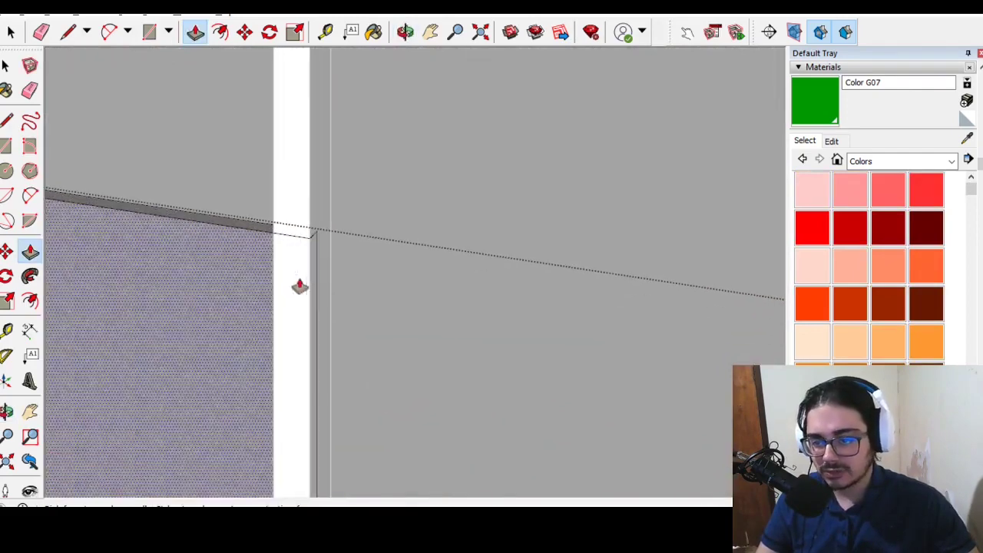
# Step: Recess the wall face beside the column and the corner wall panel by 0.15 m
pyautogui.click(318, 274)
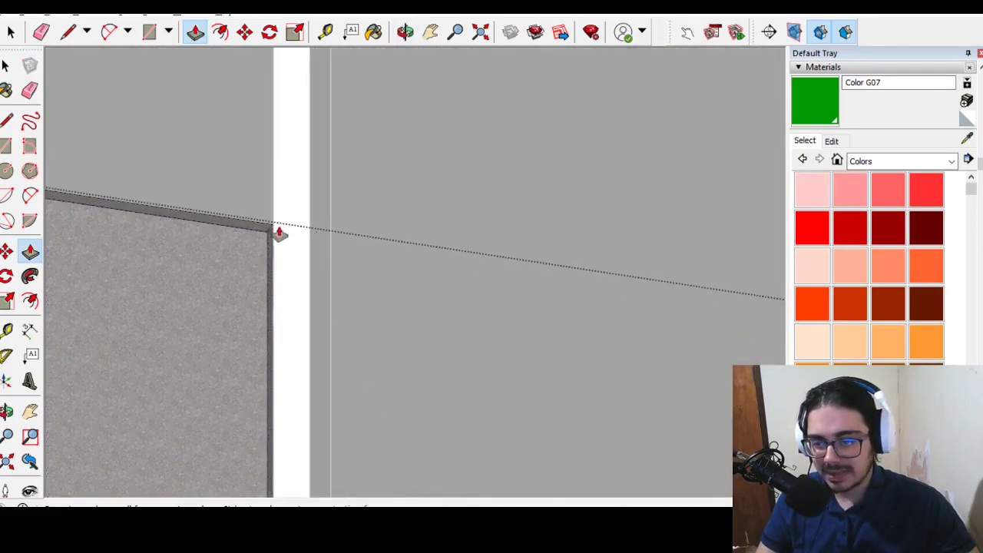
pyautogui.scroll(-4, 276, 228)
pyautogui.scroll(2, 314, 265)
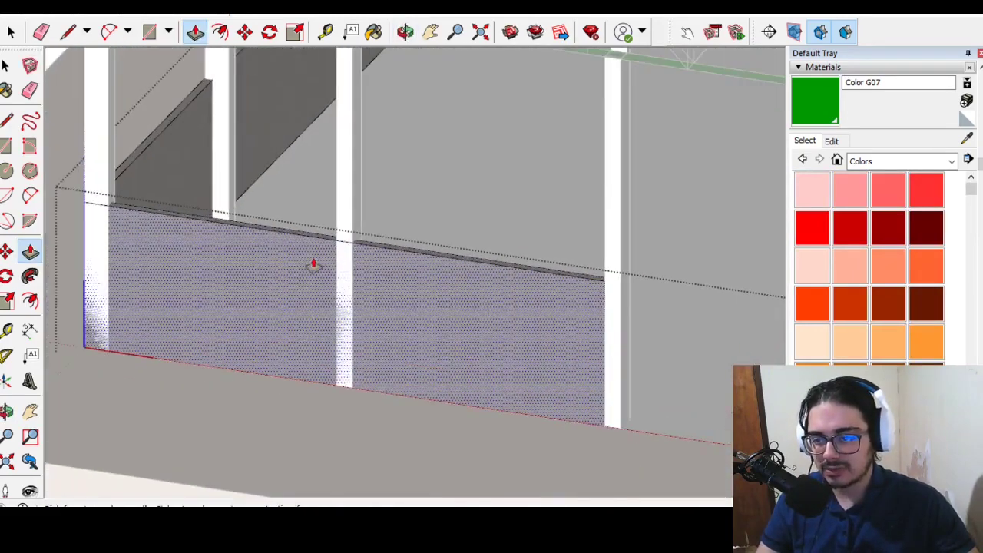
pyautogui.click(267, 288)
pyautogui.click(271, 286)
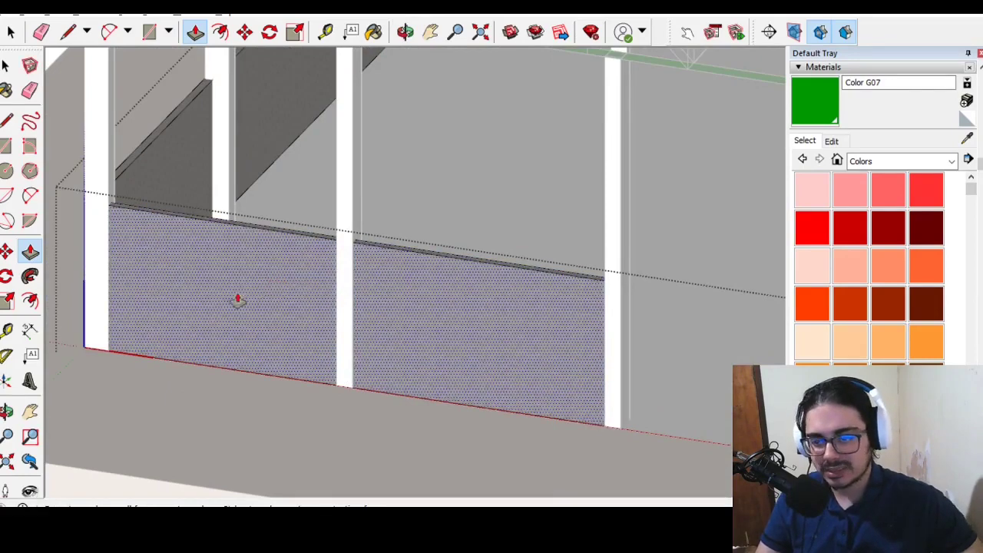
pyautogui.moveTo(238, 299); pyautogui.dragTo(362, 246, button='middle')
pyautogui.click(219, 206)
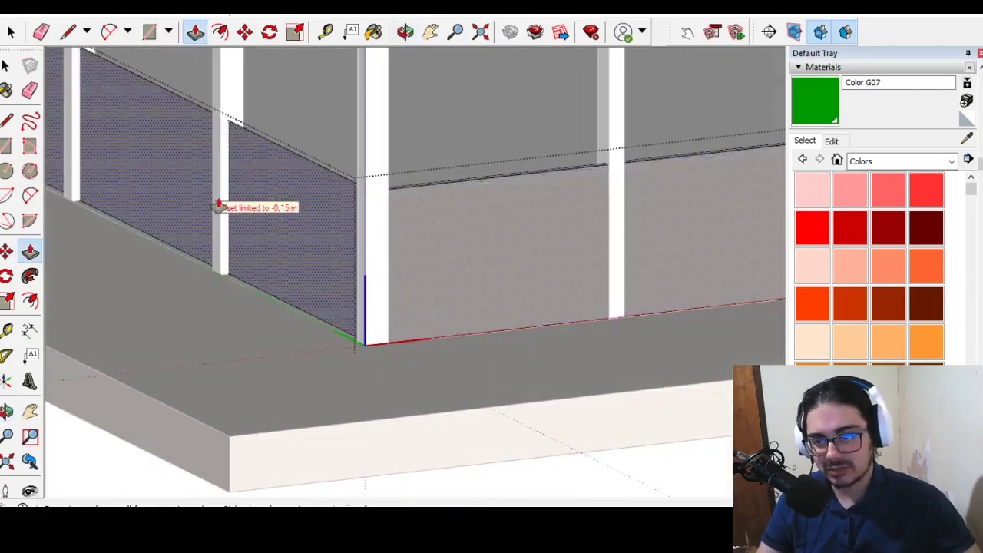
pyautogui.click(219, 206)
pyautogui.scroll(-3, 259, 224)
pyautogui.scroll(-5, 500, 432)
pyautogui.moveTo(500, 433); pyautogui.dragTo(550, 336, button='middle')
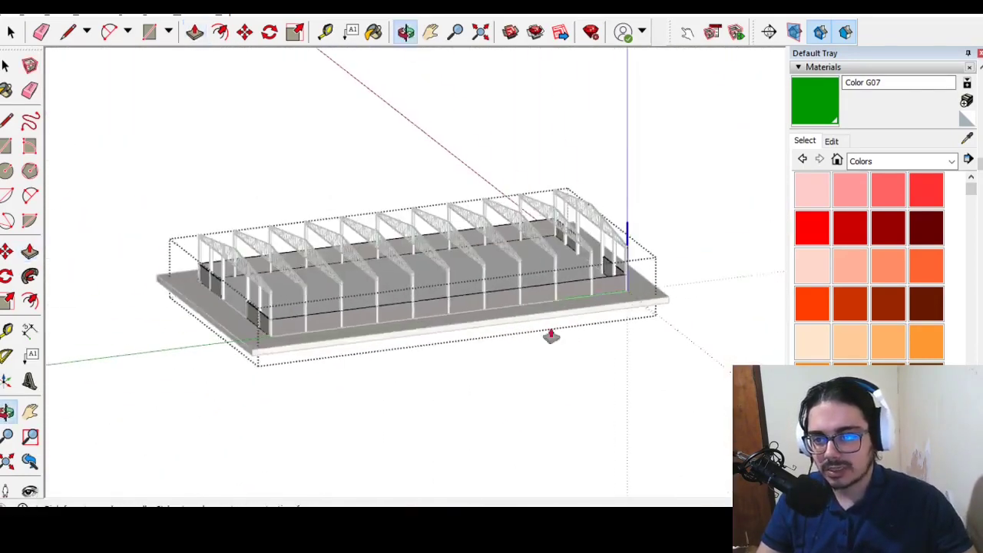
pyautogui.scroll(5, 220, 317)
pyautogui.scroll(3, 325, 336)
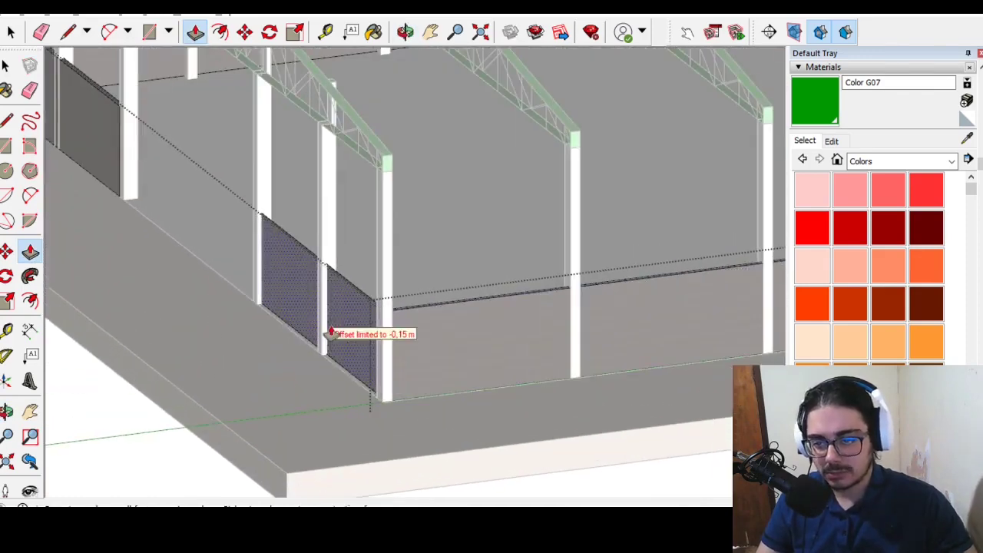
# Step: Push the remaining low wall panels around the building to the same 0.15 m depth
pyautogui.click(331, 331)
pyautogui.scroll(-3, 239, 340)
pyautogui.scroll(-2, 229, 276)
pyautogui.scroll(5, 587, 439)
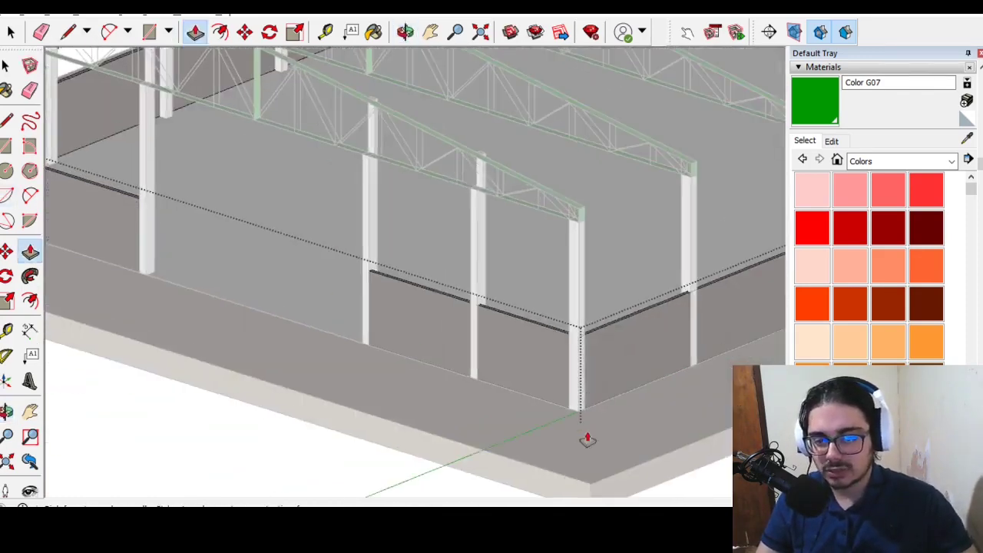
pyautogui.scroll(-3, 408, 377)
pyautogui.scroll(3, 478, 366)
pyautogui.scroll(2, 485, 365)
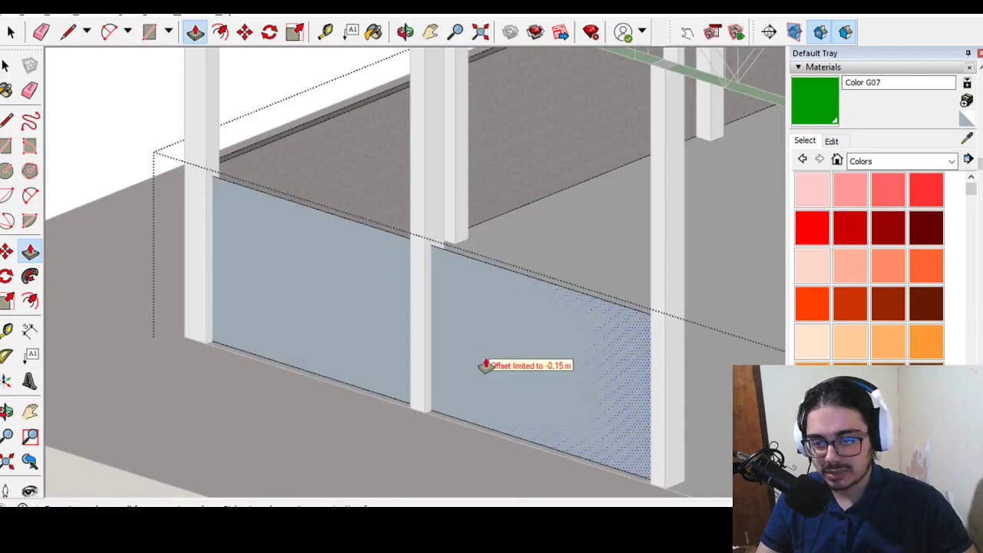
pyautogui.click(485, 365)
pyautogui.scroll(-3, 477, 349)
pyautogui.scroll(4, 449, 281)
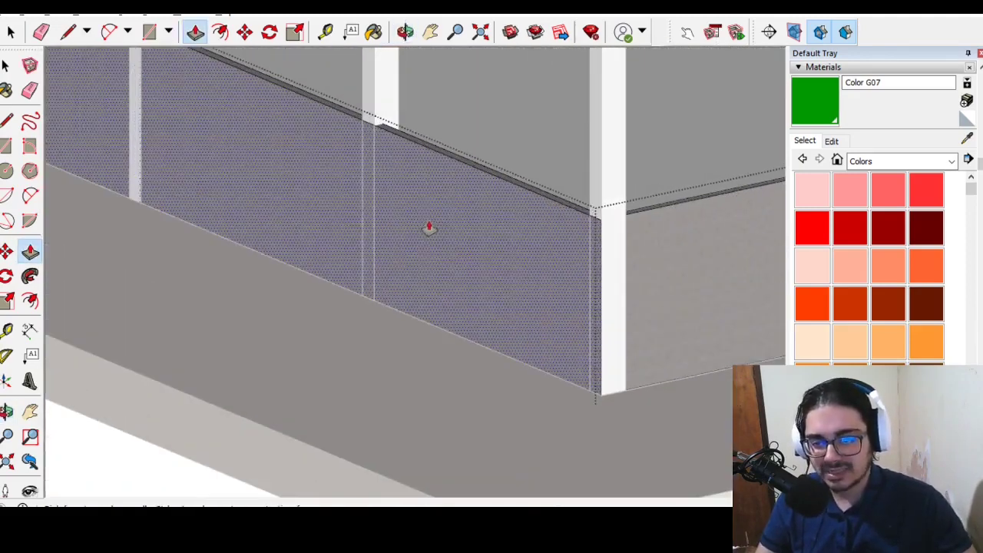
pyautogui.scroll(-1, 435, 272)
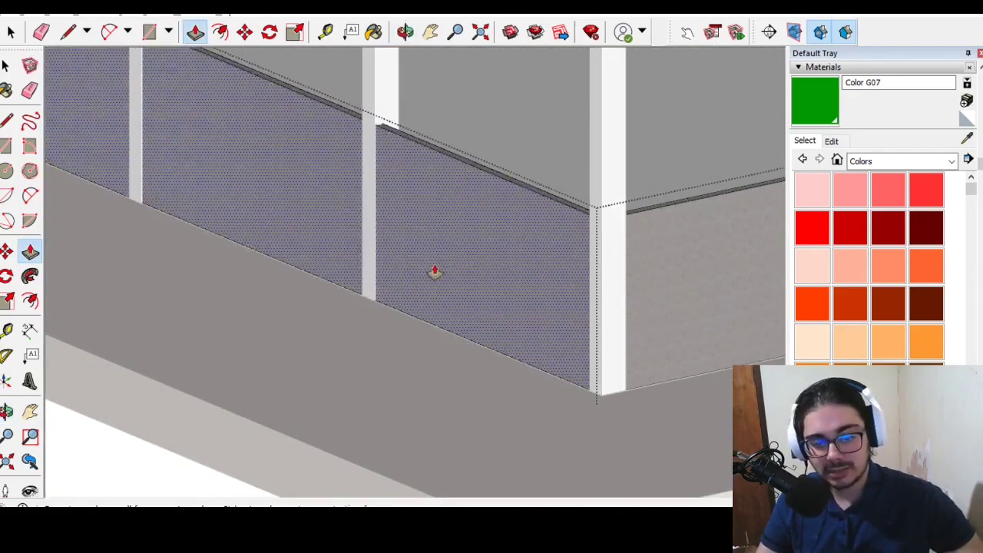
pyautogui.scroll(-2, 627, 407)
pyautogui.scroll(-1, 632, 324)
pyautogui.scroll(4, 177, 333)
pyautogui.scroll(3, 177, 334)
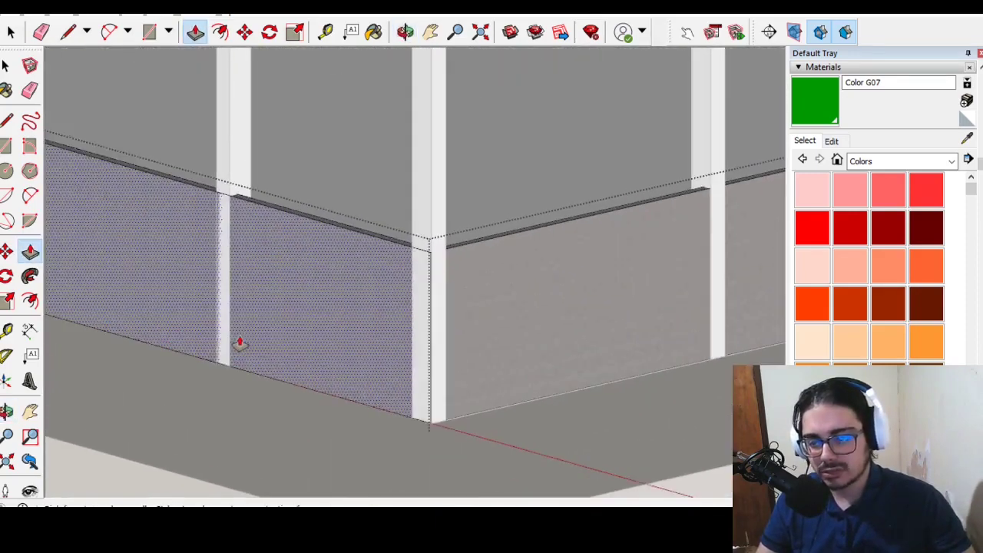
pyautogui.press('space')
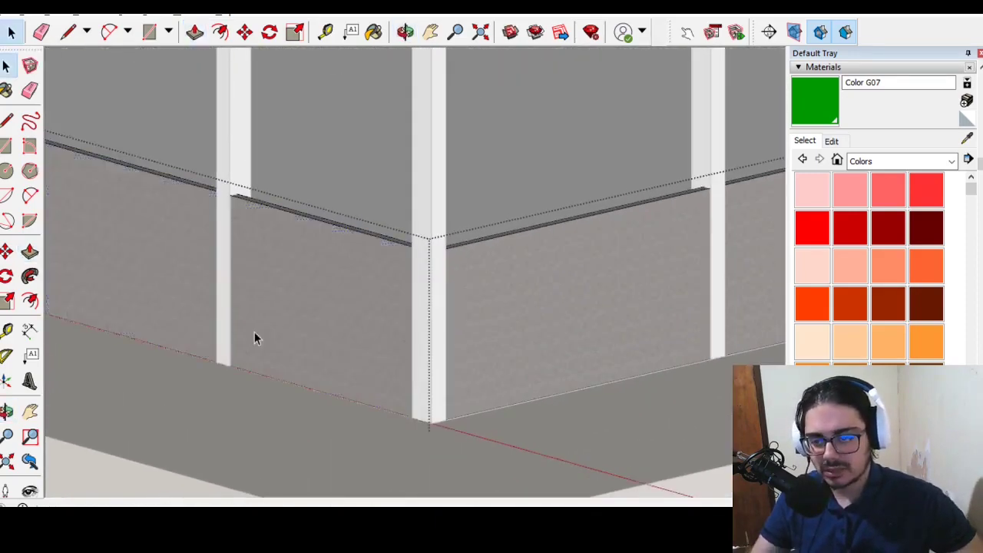
pyautogui.scroll(-3, 254, 335)
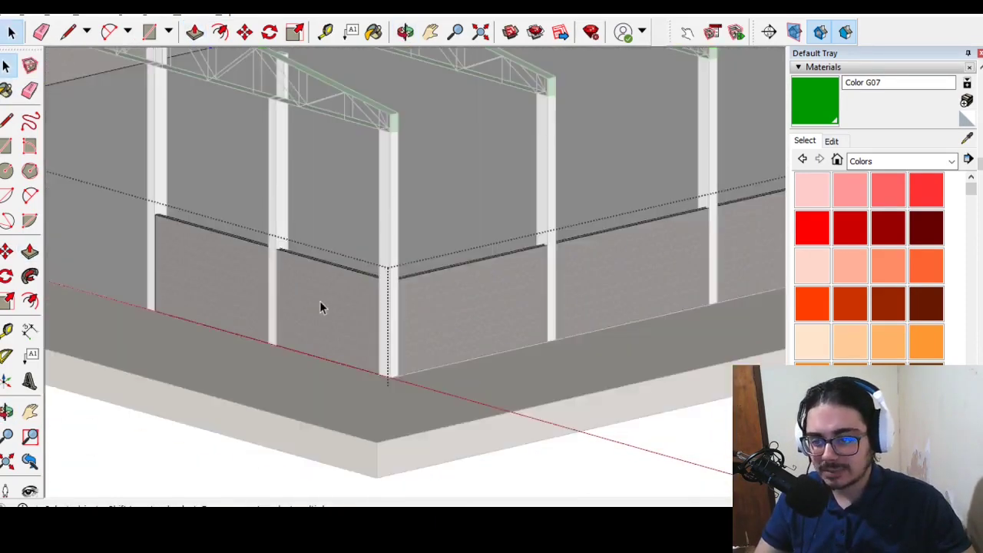
# Step: Select all connected low wall panels and paint them with Brick Tumbled from Brick, Cladding and Siding
pyautogui.tripleClick(323, 305)
pyautogui.click(6, 90)
pyautogui.click(876, 163)
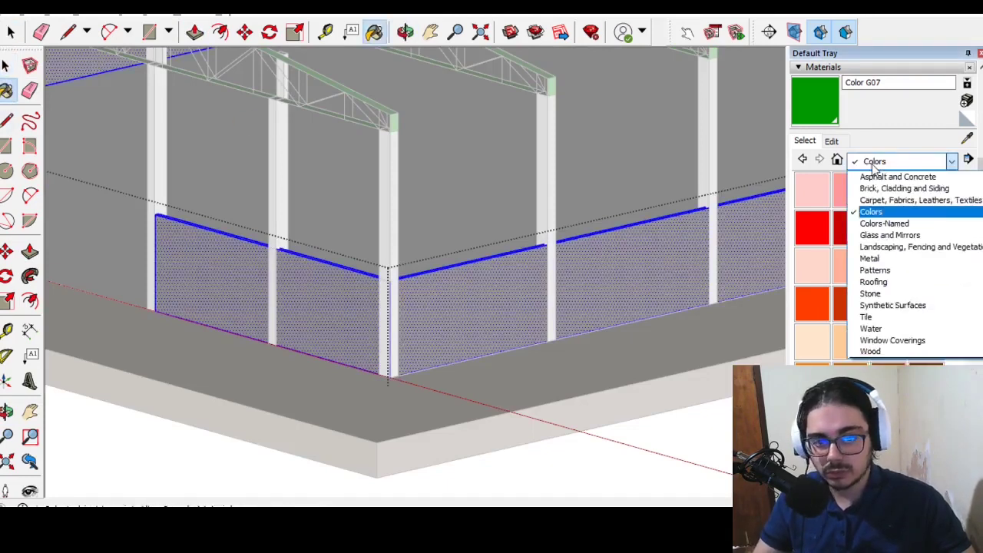
pyautogui.click(894, 190)
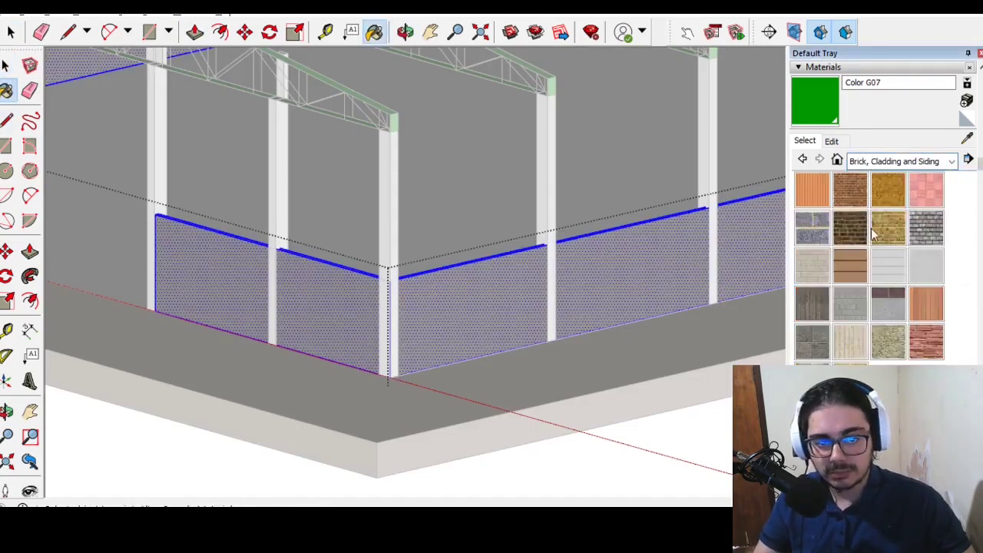
pyautogui.click(927, 230)
pyautogui.click(377, 288)
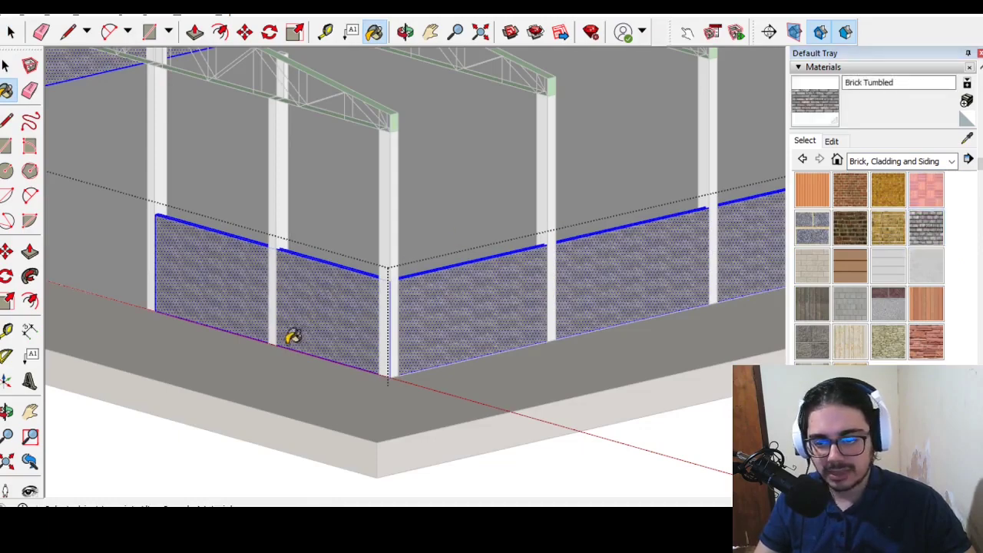
pyautogui.press('space')
# Step: Try Concrete Block 8x8 Gray on a wall, then repaint it with Brick Tumbled
pyautogui.scroll(3, 310, 297)
pyautogui.scroll(3, 310, 296)
pyautogui.scroll(3, 323, 285)
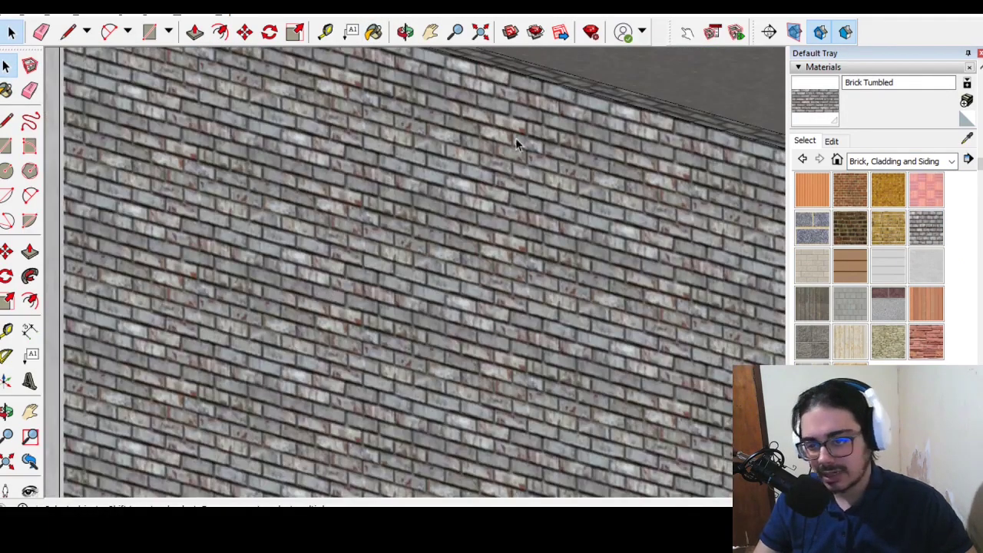
pyautogui.click(850, 303)
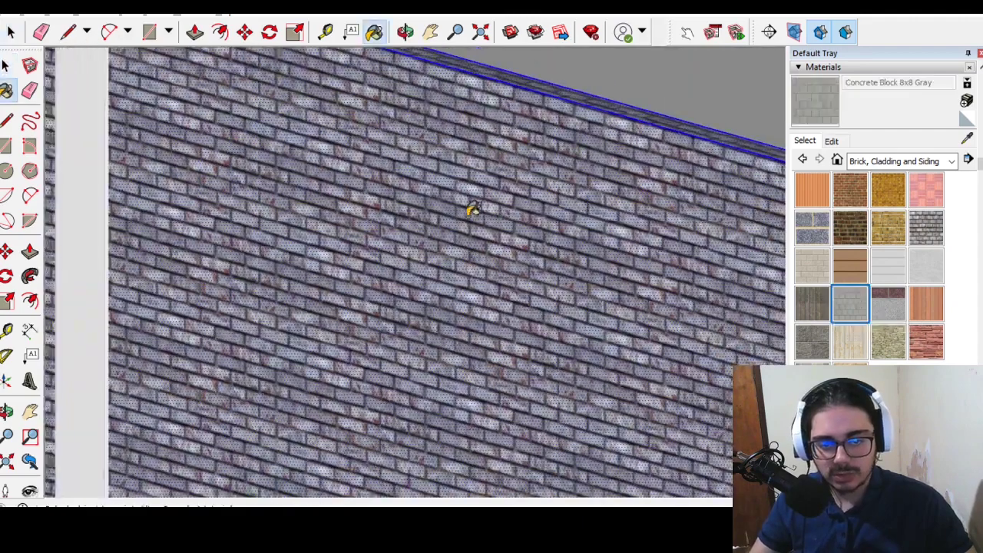
pyautogui.click(356, 266)
pyautogui.scroll(-3, 354, 265)
pyautogui.click(927, 231)
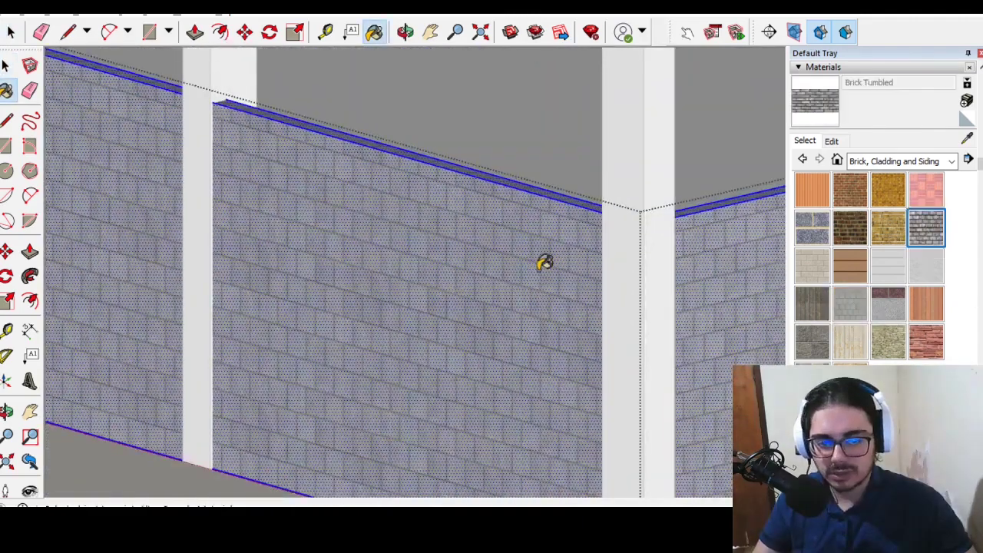
pyautogui.click(484, 249)
# Step: Resize the Brick Tumbled texture to 4,00 m by 2,00 m in the material's Edit settings
pyautogui.click(829, 141)
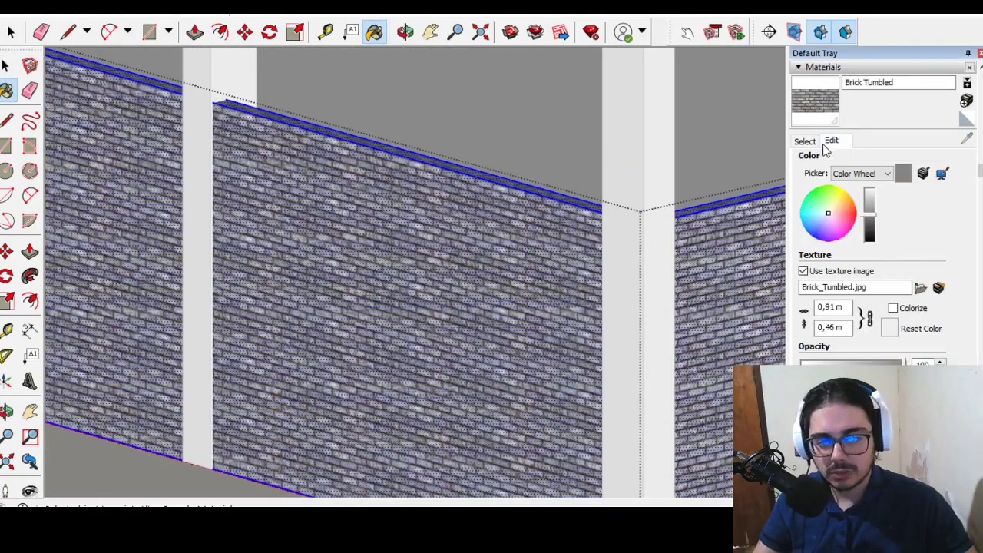
pyautogui.doubleClick(842, 307)
pyautogui.write('2')
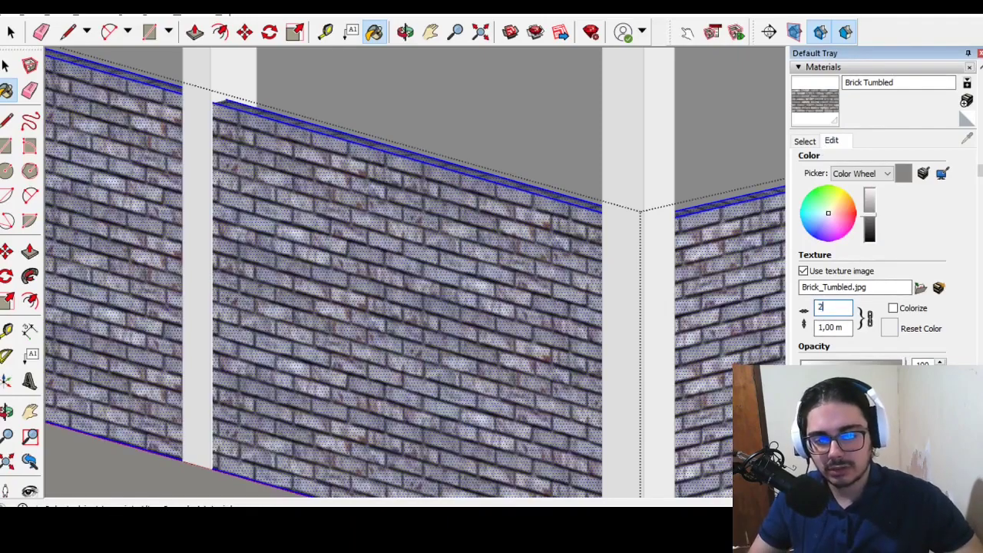
pyautogui.write('4')
pyautogui.press('Return')
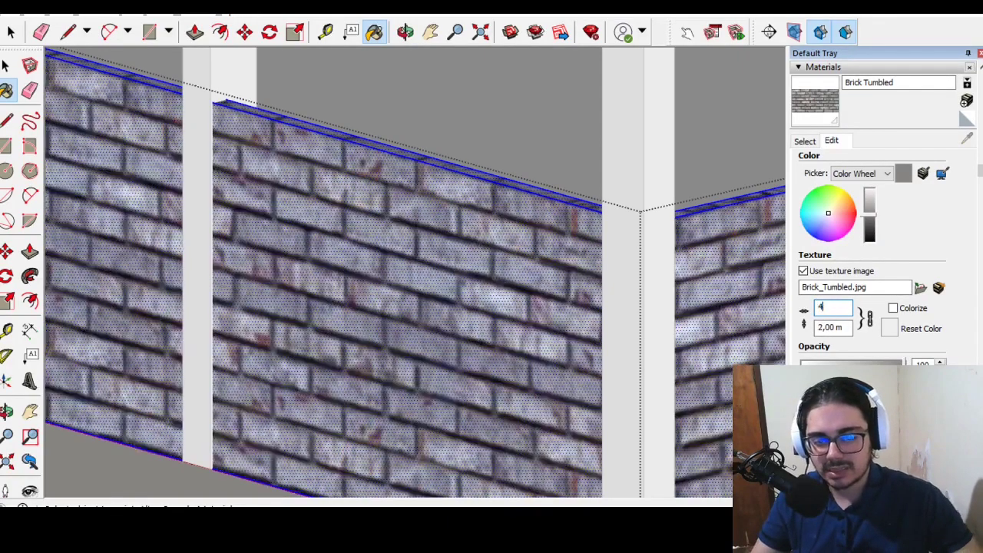
pyautogui.scroll(-3, 630, 274)
pyautogui.scroll(-3, 439, 220)
pyautogui.scroll(-3, 250, 499)
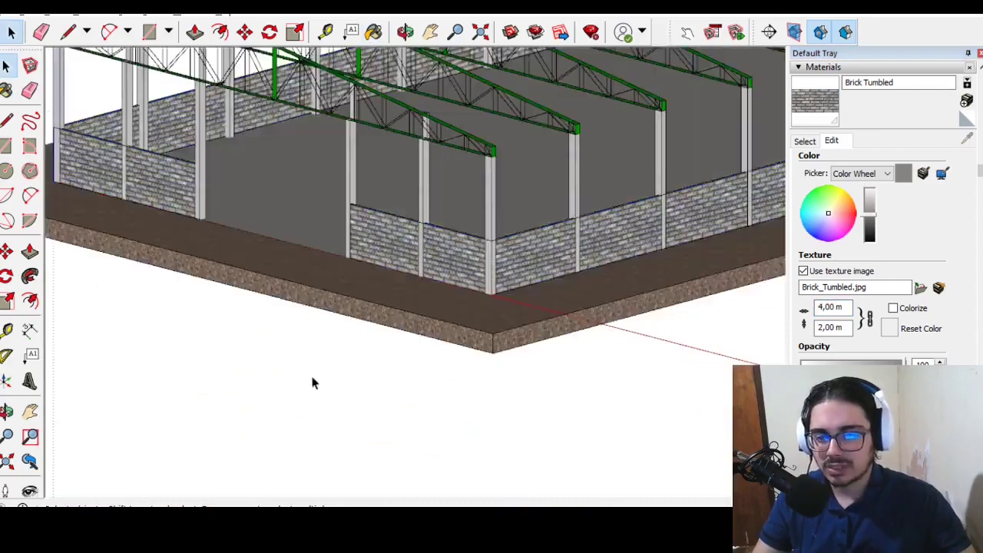
pyautogui.scroll(3, 345, 331)
pyautogui.scroll(2, 388, 265)
# Step: Orbit to the left side wall, then check the column elevation in AutoCAD with the Line tool ready
pyautogui.scroll(1, 406, 253)
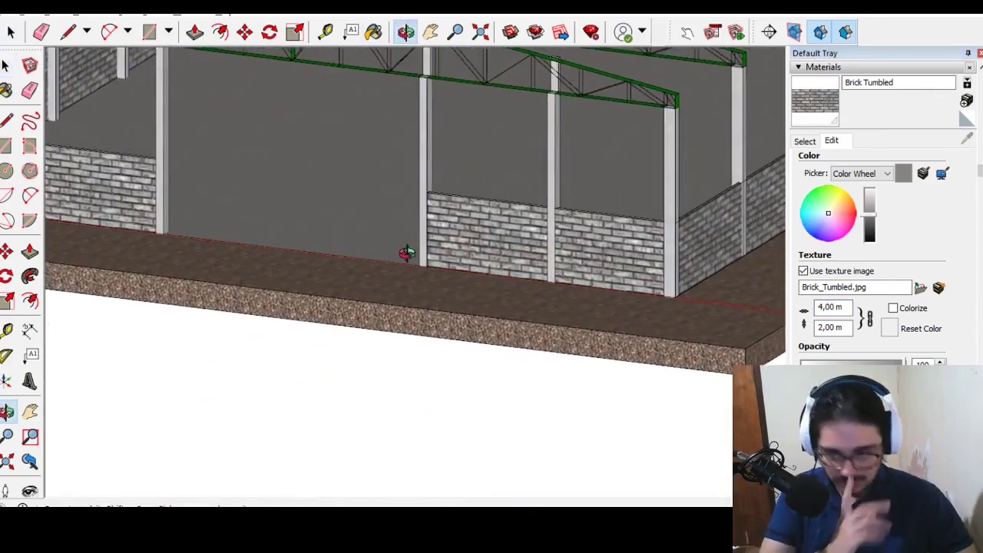
pyautogui.scroll(1, 492, 230)
pyautogui.scroll(-3, 498, 248)
pyautogui.scroll(2, 265, 255)
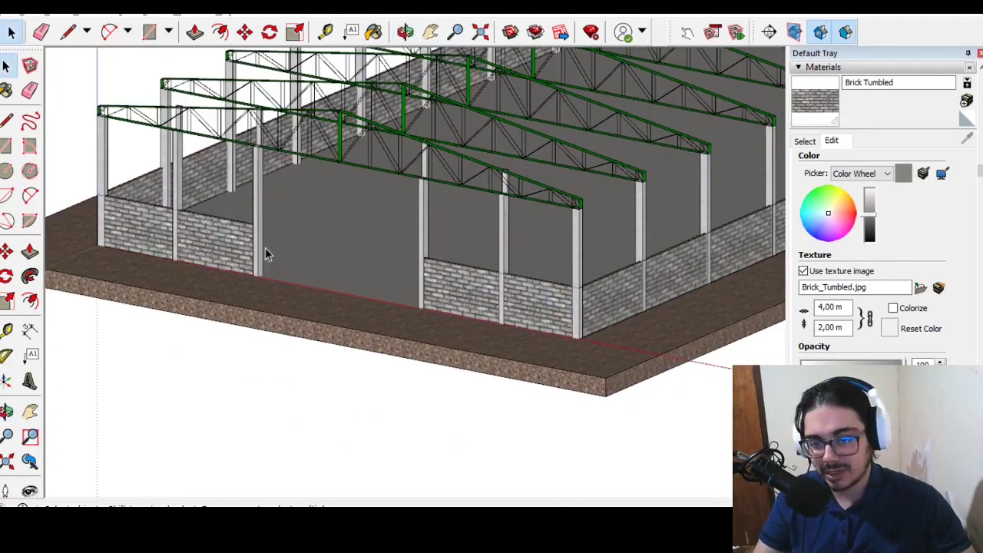
pyautogui.moveTo(261, 196)
pyautogui.mouseDown(button='middle')
pyautogui.moveTo(351, 362)
pyautogui.moveTo(120, 208)
pyautogui.moveTo(202, 264)
pyautogui.moveTo(228, 247)
pyautogui.mouseUp(button='middle')
pyautogui.click(6, 121)
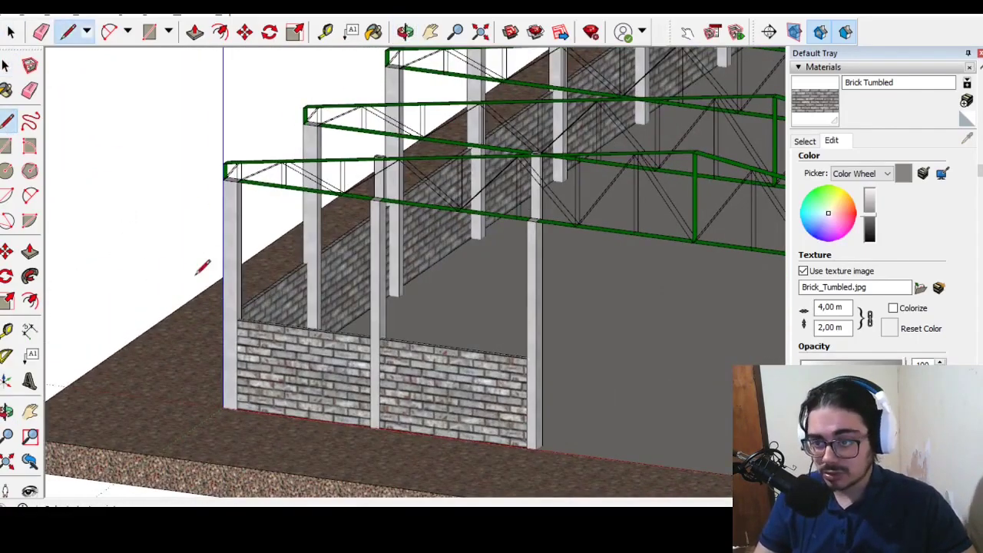
pyautogui.scroll(2, 218, 318)
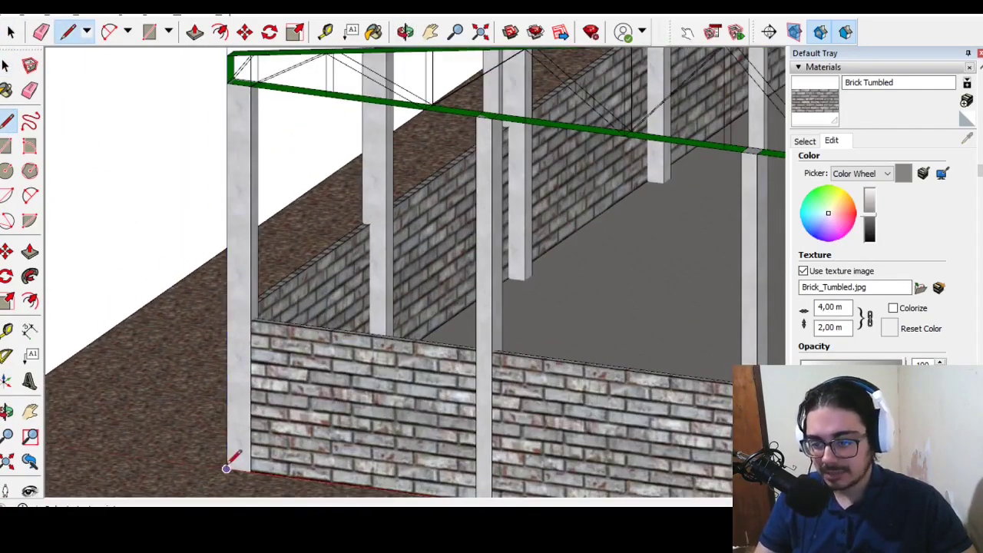
pyautogui.scroll(-3, 196, 398)
pyautogui.hotkey('alt', 'Tab')
pyautogui.scroll(-4, 439, 390)
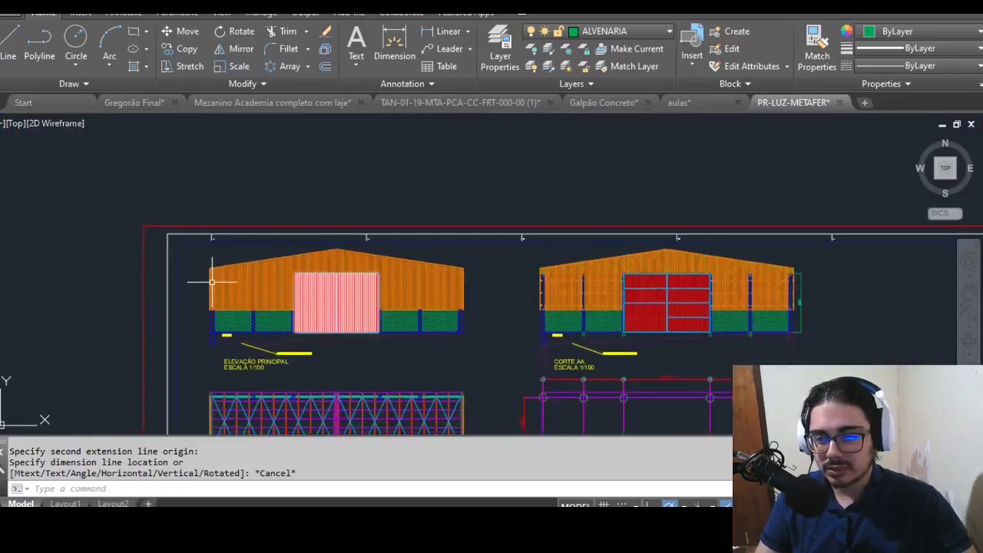
pyautogui.scroll(2, 212, 281)
pyautogui.scroll(-5, 375, 358)
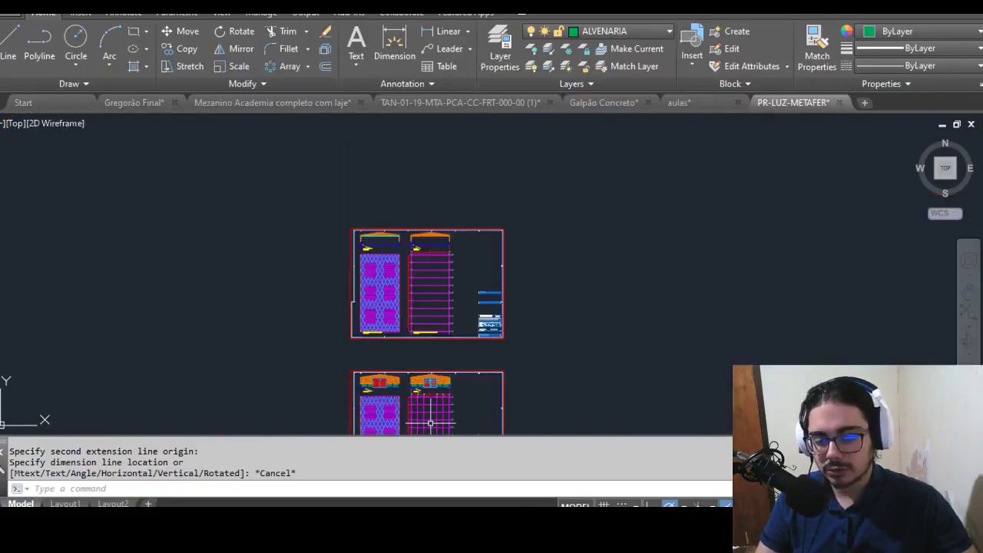
pyautogui.hotkey('alt', 'Tab')
pyautogui.scroll(2, 391, 288)
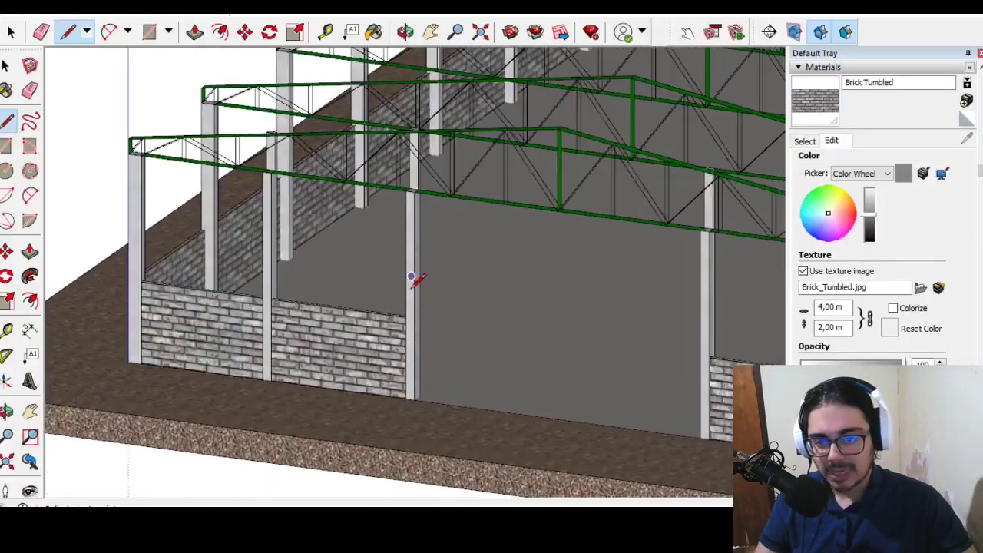
pyautogui.scroll(2, 407, 311)
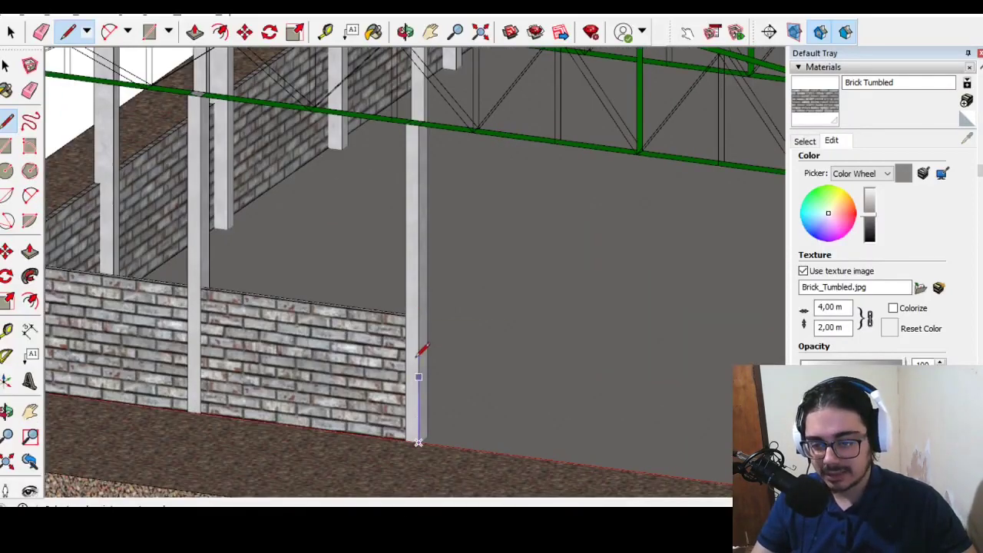
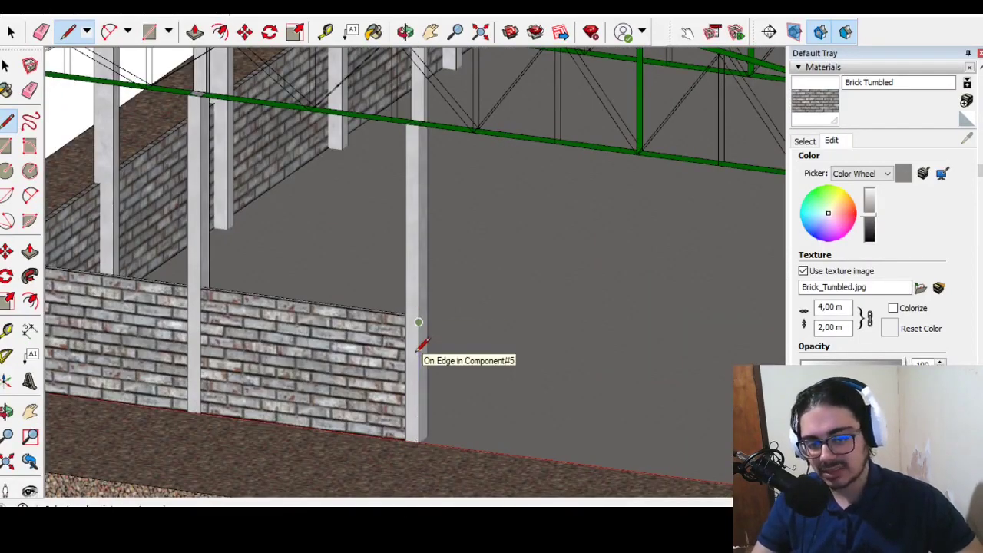
# Step: Orbit to the end wall and finish the edge along the top of the brick wall
pyautogui.moveTo(420, 347); pyautogui.dragTo(373, 285, button='middle')
pyautogui.scroll(-4, 105, 204)
pyautogui.scroll(5, 315, 307)
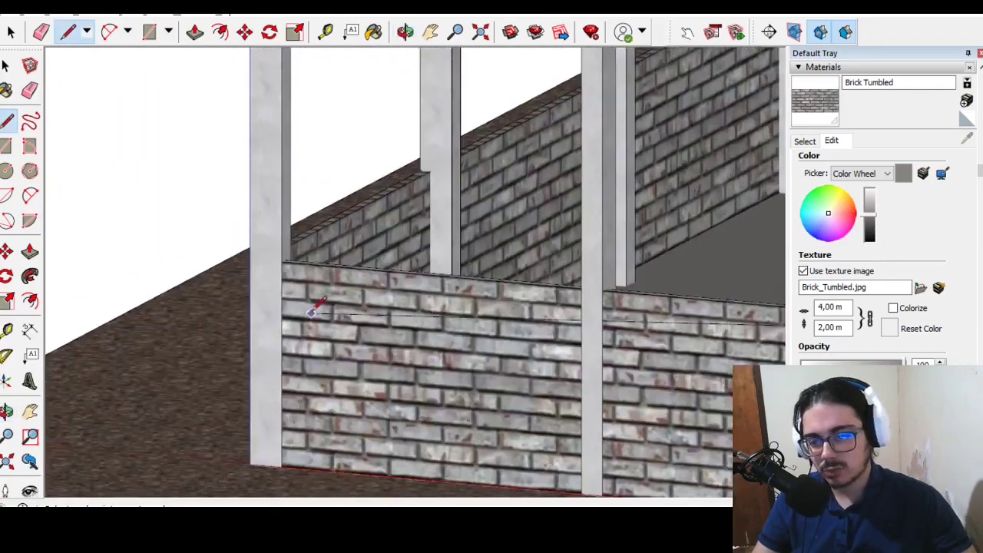
pyautogui.scroll(-3, 242, 375)
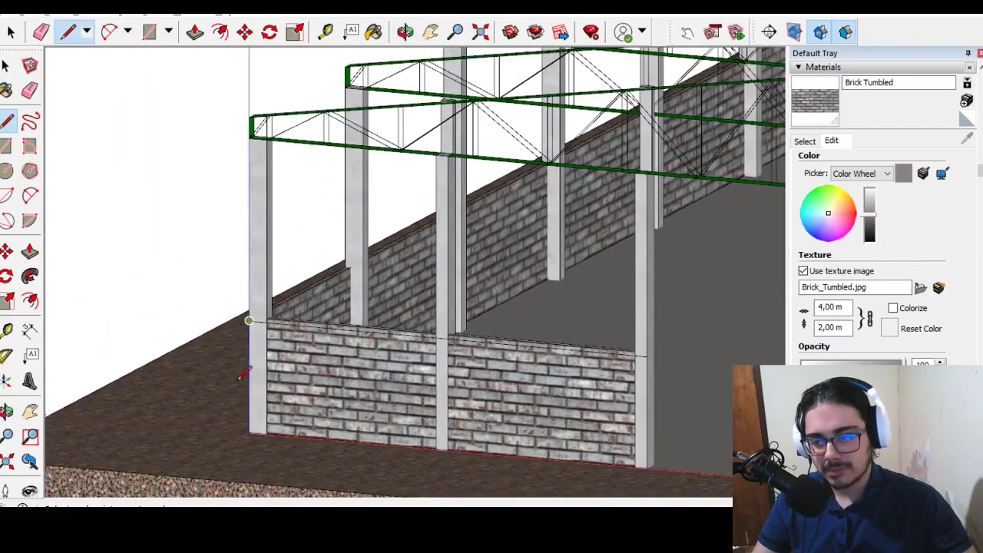
pyautogui.scroll(2, 219, 121)
pyautogui.scroll(2, 265, 110)
pyautogui.scroll(-3, 218, 117)
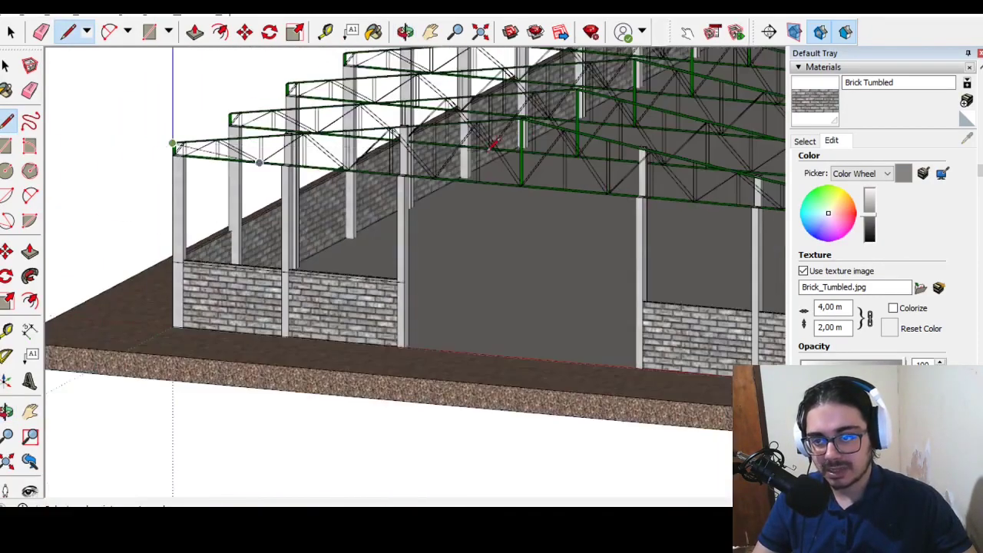
pyautogui.scroll(3, 492, 131)
pyautogui.scroll(2, 483, 115)
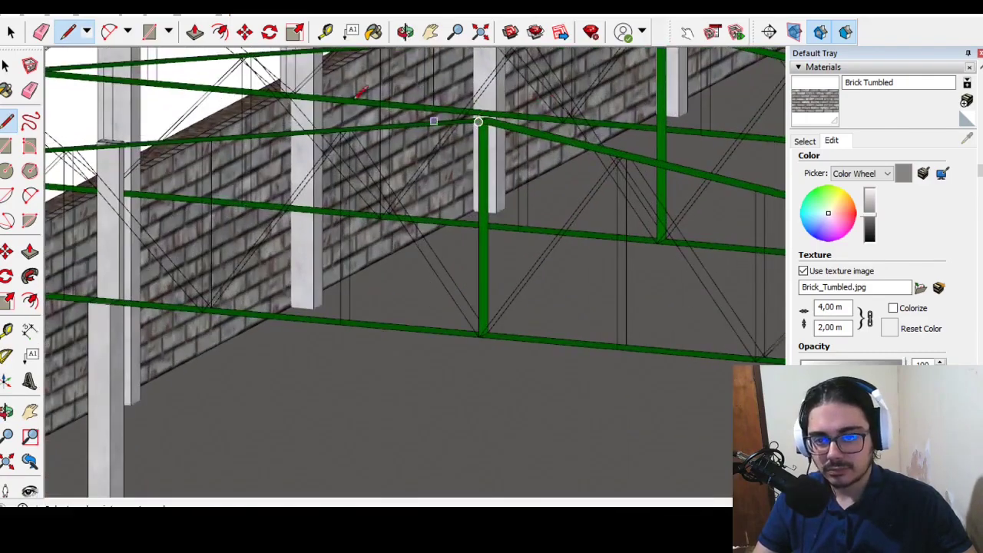
pyautogui.scroll(-3, 357, 96)
pyautogui.scroll(2, 527, 167)
pyautogui.scroll(2, 624, 163)
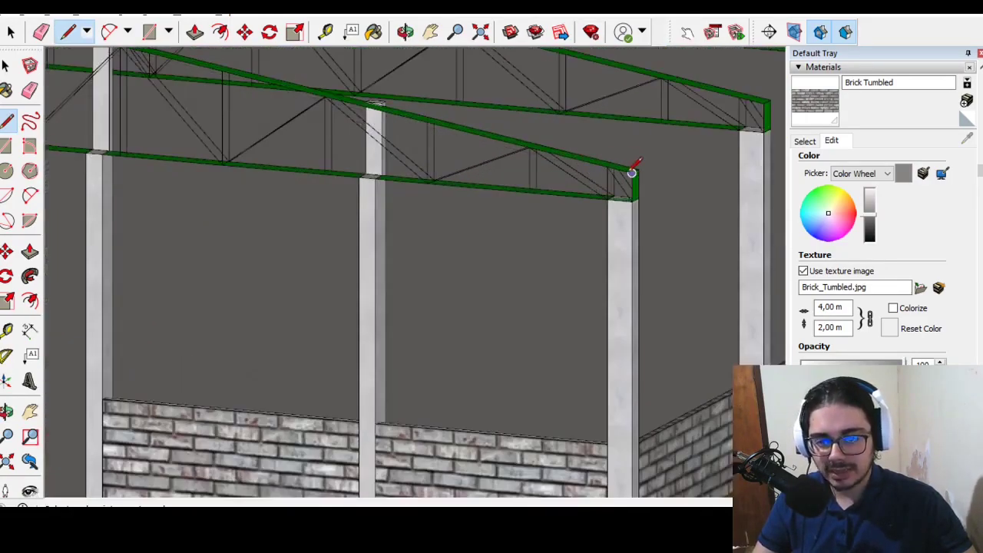
pyautogui.scroll(-2, 631, 451)
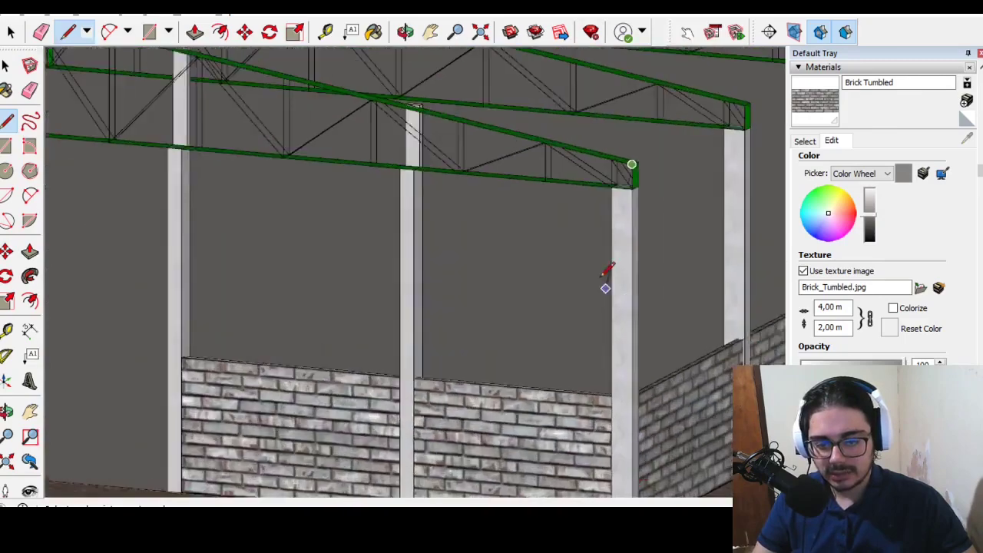
pyautogui.scroll(-1, 625, 422)
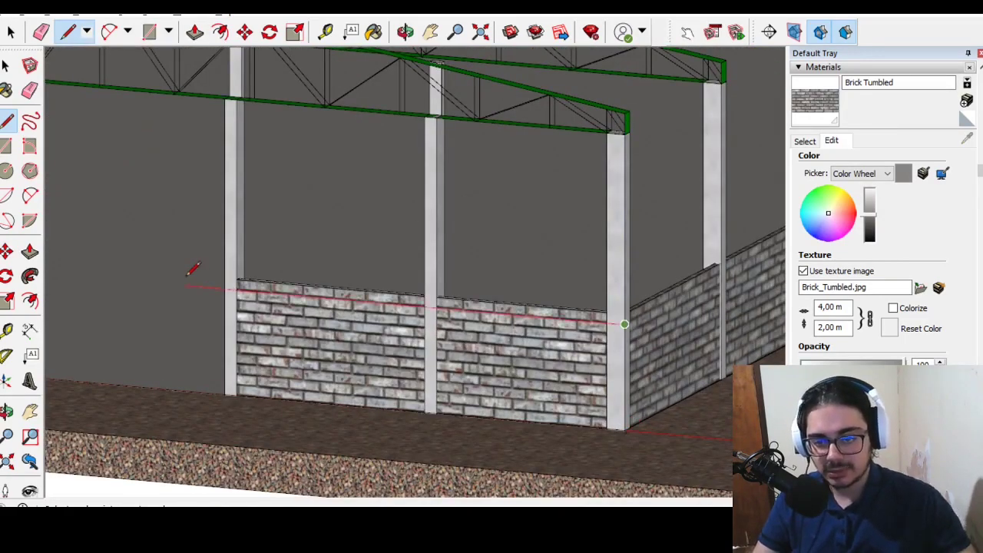
pyautogui.scroll(1, 207, 276)
pyautogui.click(232, 288)
# Step: Draw an edge from the left column top down to close the upper wall face
pyautogui.scroll(2, 204, 101)
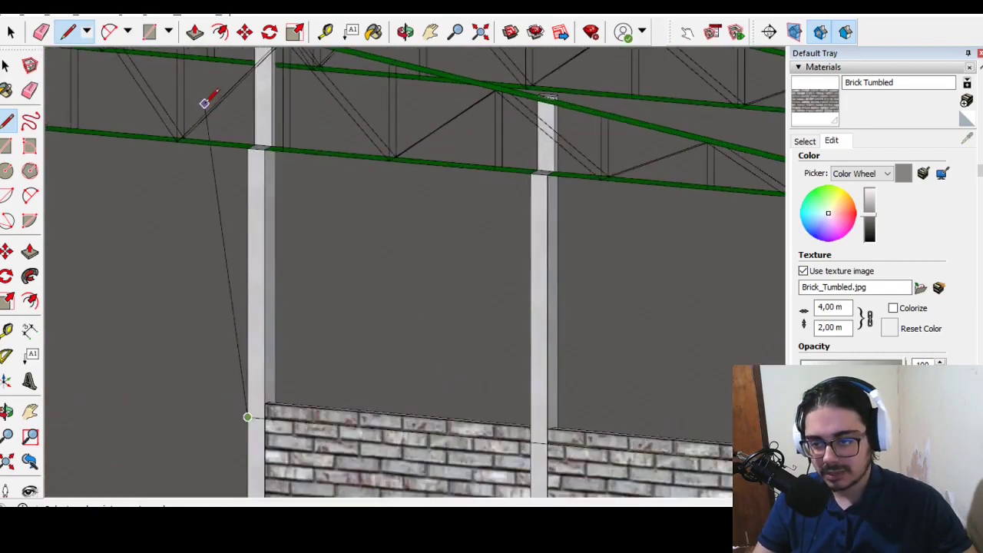
pyautogui.scroll(2, 248, 144)
pyautogui.click(258, 162)
pyautogui.scroll(-2, 566, 222)
pyautogui.scroll(-2, 465, 204)
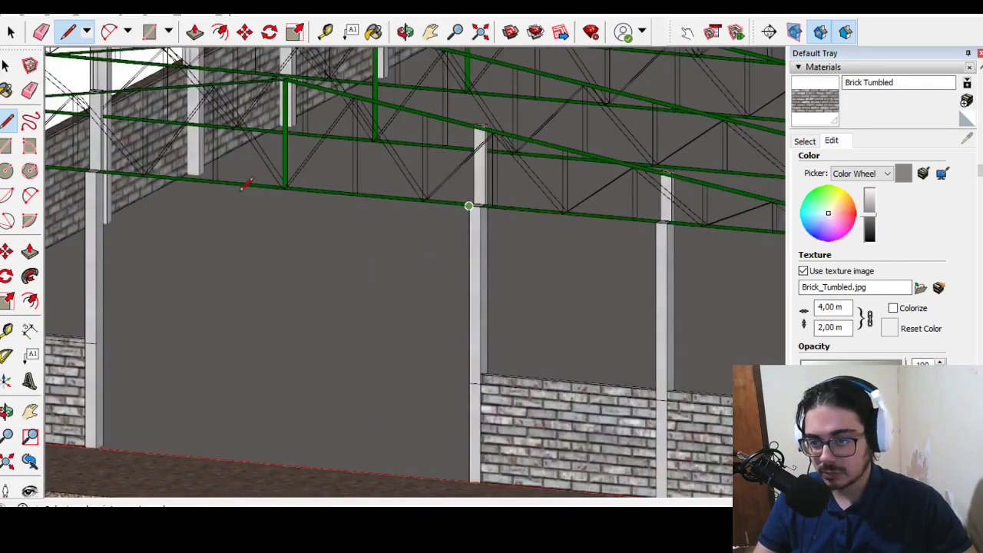
pyautogui.scroll(2, 697, 214)
pyautogui.scroll(-2, 715, 202)
pyautogui.scroll(2, 314, 346)
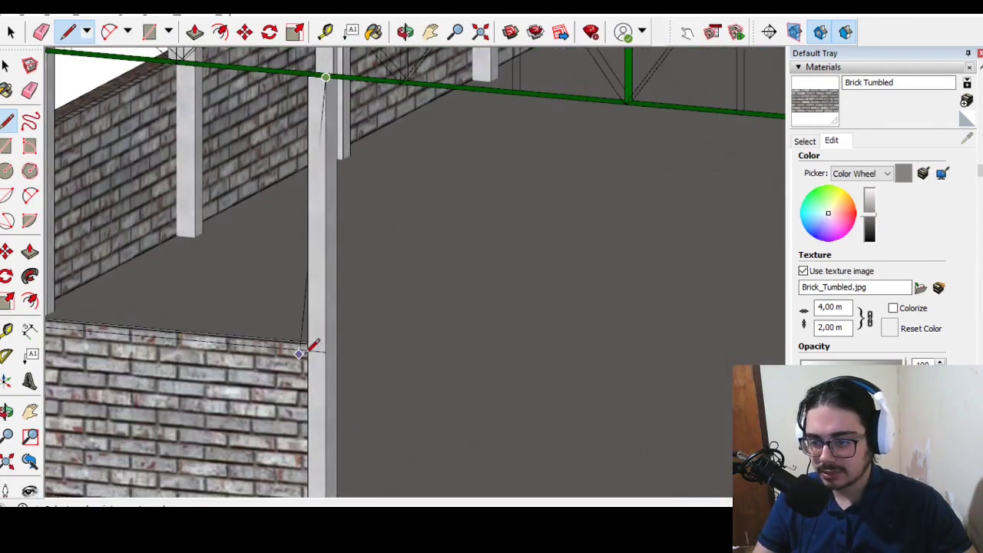
pyautogui.click(326, 351)
pyautogui.scroll(-3, 326, 351)
pyautogui.press('space')
# Step: Turn the selected upper wall faces into a new component and open it for editing
pyautogui.rightClick(295, 201)
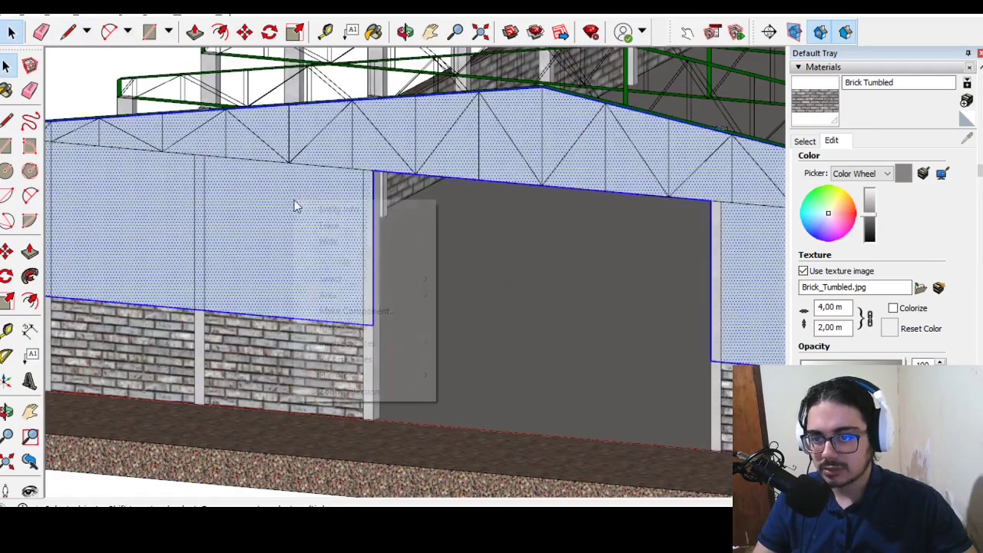
pyautogui.click(357, 311)
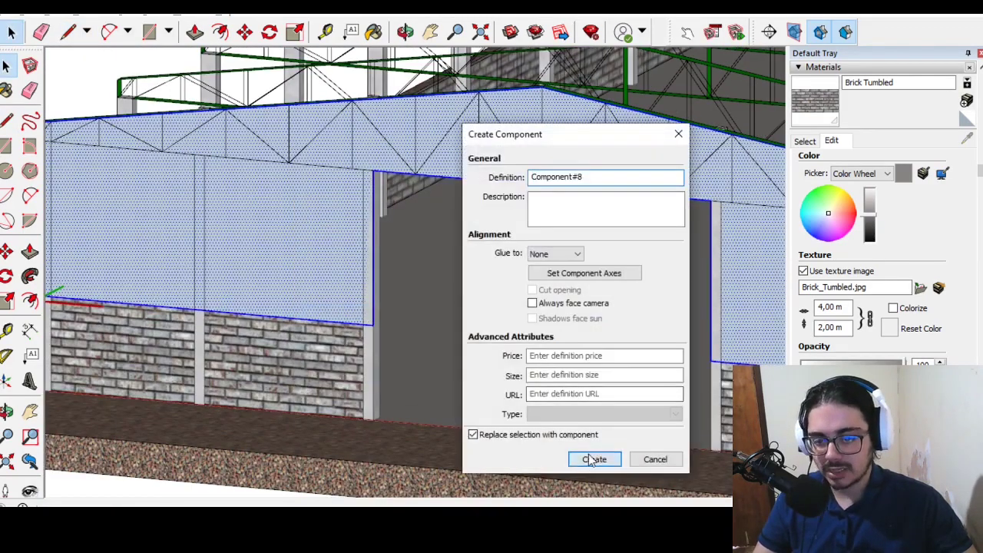
pyautogui.click(591, 458)
pyautogui.doubleClick(403, 329)
pyautogui.scroll(1, 402, 329)
# Step: Push/Pull the upper wall face to give the gable wall thickness
pyautogui.click(29, 252)
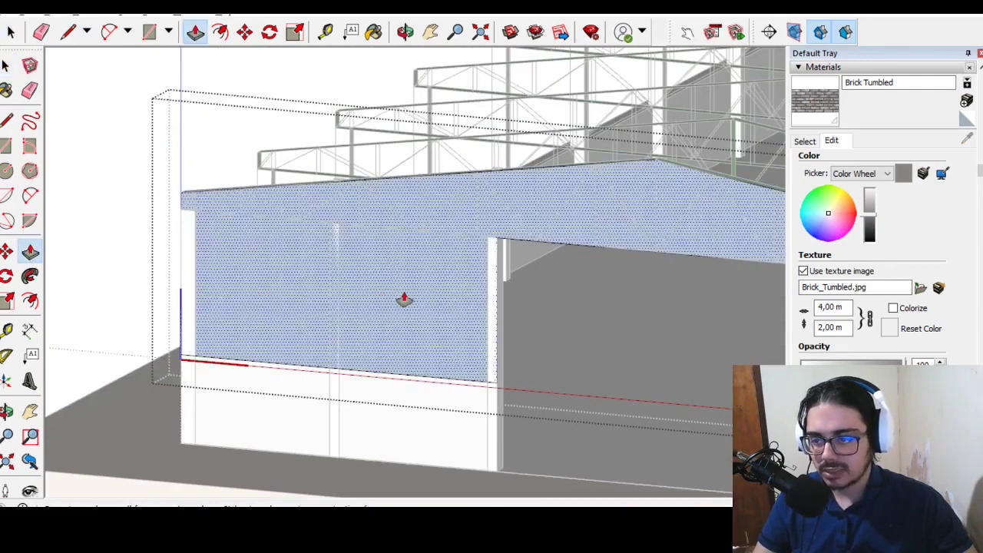
pyautogui.click(401, 297)
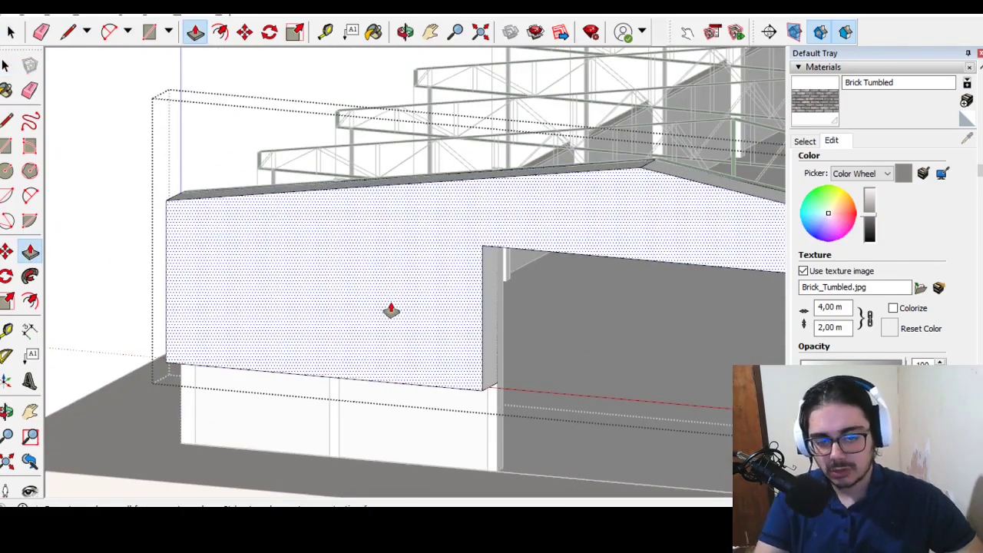
pyautogui.scroll(-2, 391, 310)
pyautogui.moveTo(391, 311)
pyautogui.mouseDown(button='middle')
pyautogui.moveTo(351, 307)
pyautogui.moveTo(588, 316)
pyautogui.moveTo(674, 288)
pyautogui.mouseUp(button='middle')
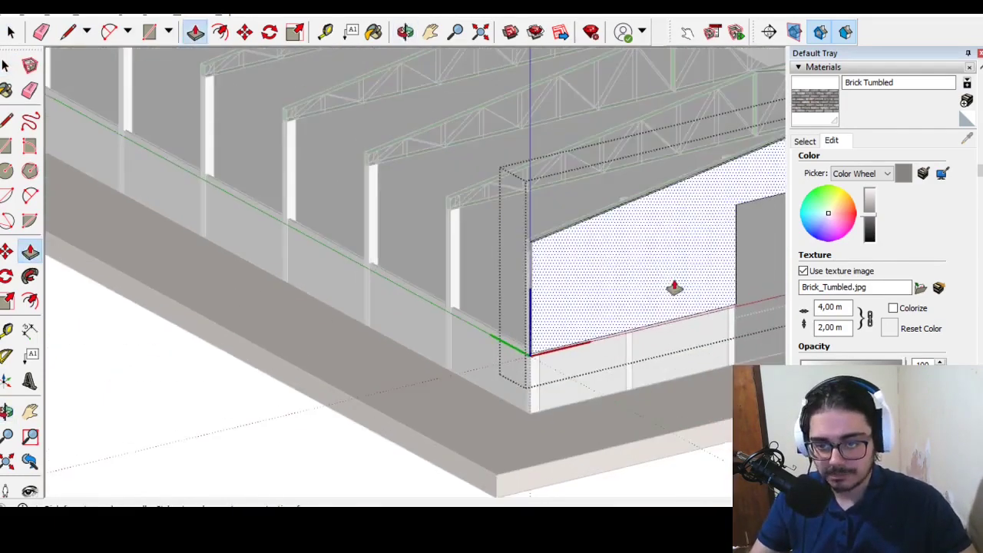
pyautogui.scroll(-3, 675, 288)
# Step: Select the upper wall face and pick it up with the Move tool
pyautogui.press('space')
pyautogui.click(555, 254)
pyautogui.scroll(-1, 561, 348)
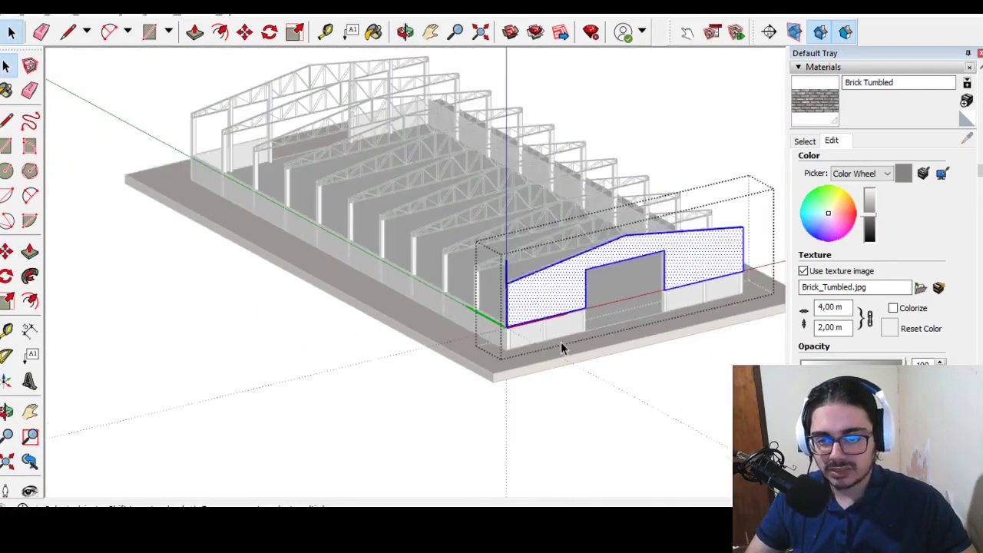
pyautogui.scroll(-2, 562, 348)
pyautogui.press('m')
pyautogui.click(476, 317)
# Step: Move the wall panel so it snaps to the slab and column edge
pyautogui.scroll(5, 275, 340)
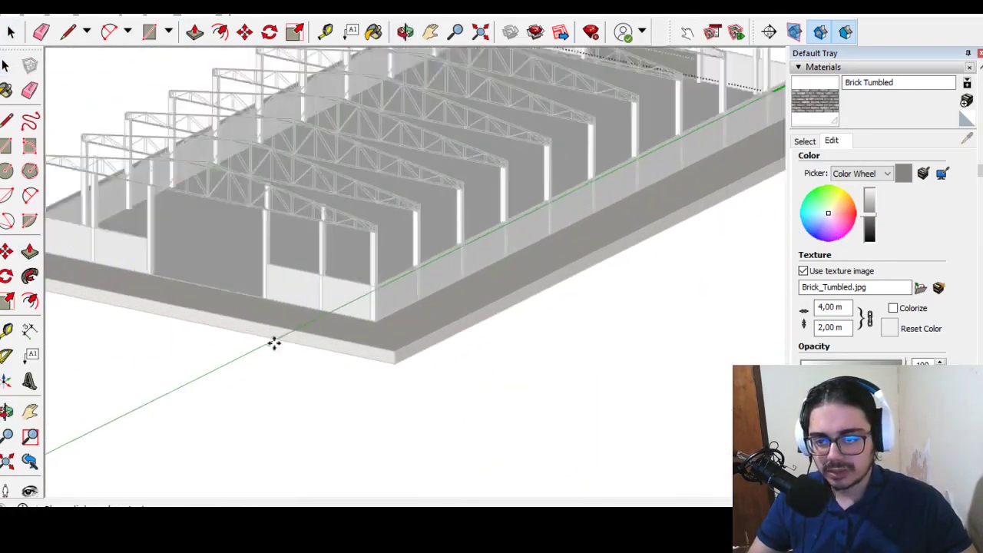
pyautogui.press('m')
pyautogui.scroll(5, 121, 252)
pyautogui.scroll(3, 178, 252)
pyautogui.scroll(2, 192, 257)
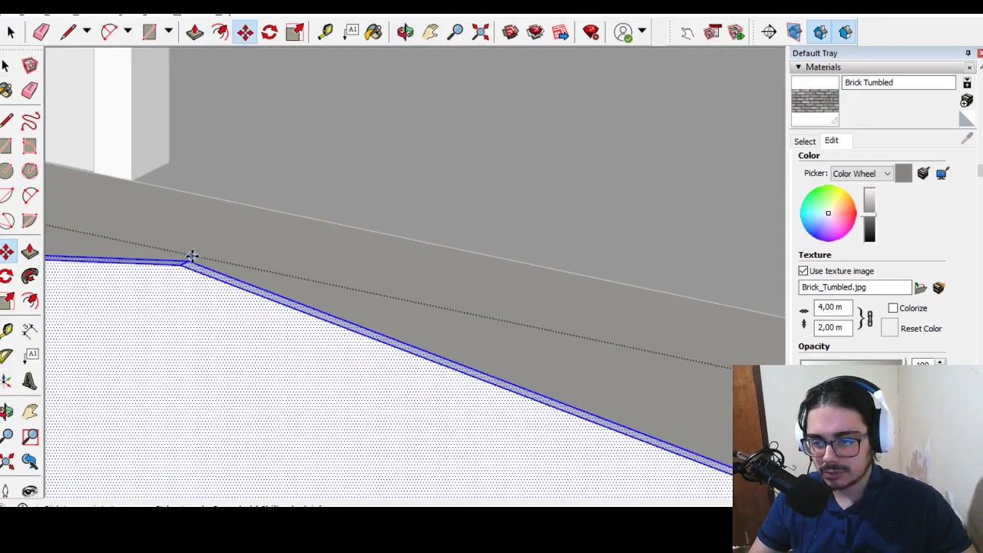
pyautogui.scroll(-3, 190, 259)
pyautogui.scroll(-3, 231, 323)
pyautogui.scroll(-3, 261, 263)
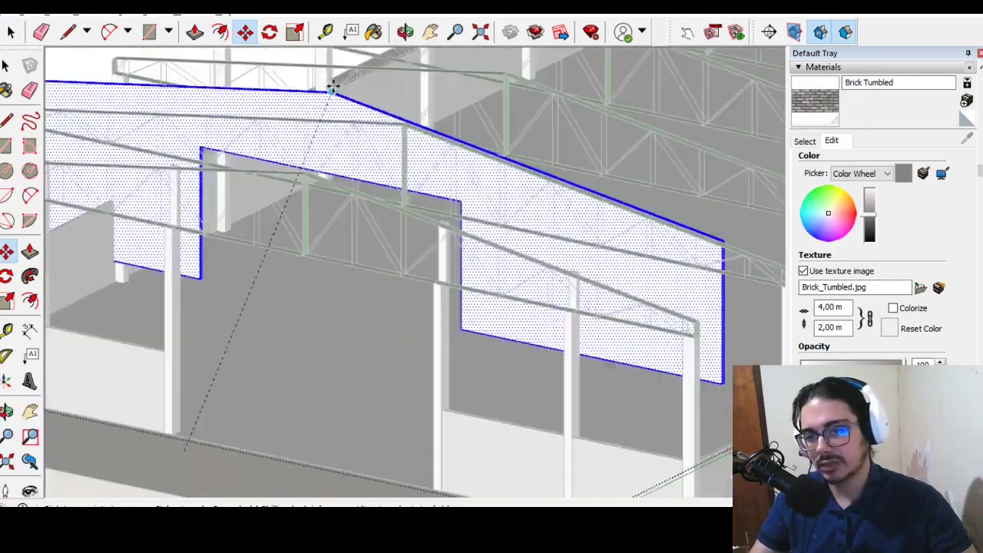
pyautogui.scroll(4, 301, 186)
pyautogui.scroll(3, 301, 187)
pyautogui.scroll(1, 305, 165)
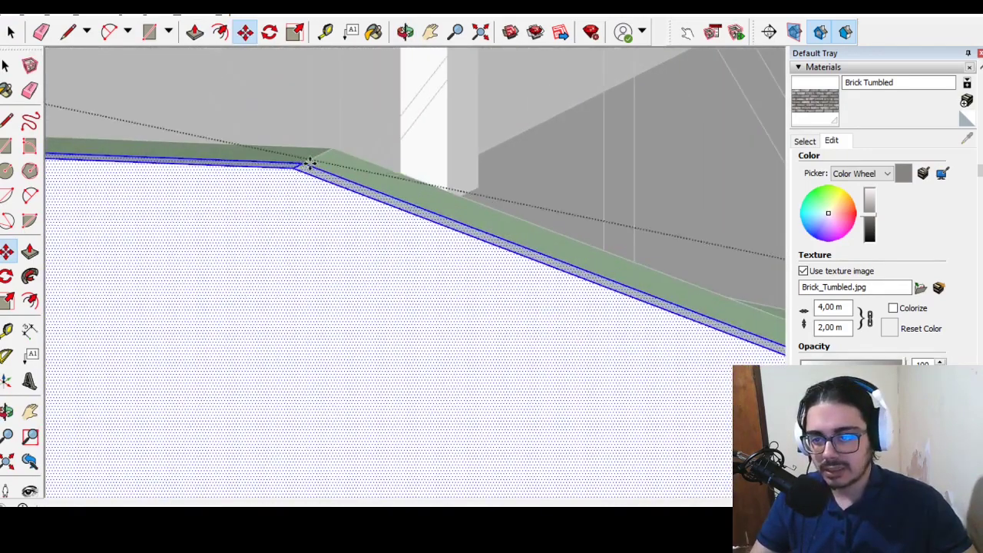
pyautogui.scroll(-2, 308, 163)
pyautogui.scroll(-3, 283, 134)
pyautogui.scroll(1, 377, 277)
pyautogui.scroll(4, 445, 168)
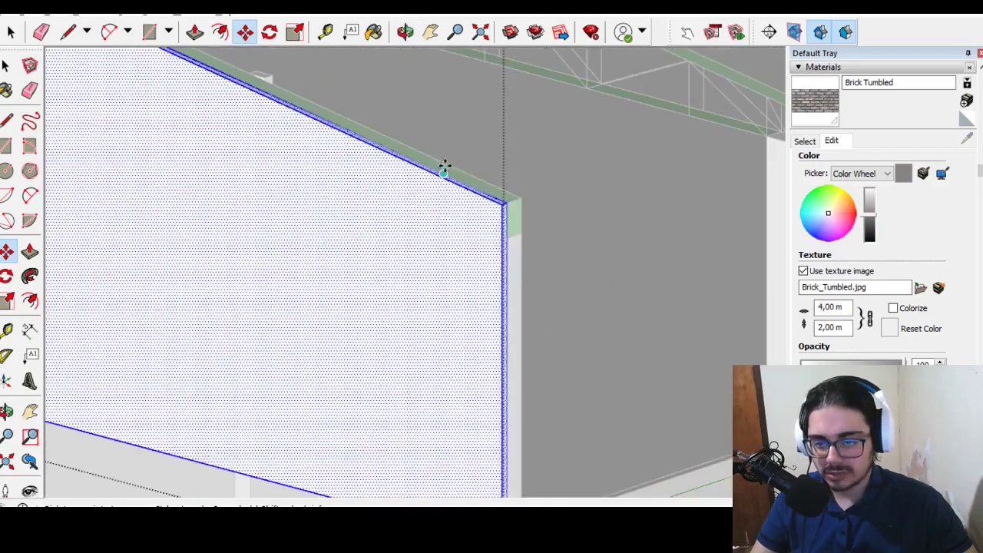
# Step: Push/Pull the panel's side face toward the wall's top corner
pyautogui.press('p')
pyautogui.keyDown('shift'); pyautogui.moveTo(406, 231); pyautogui.dragTo(310, 217, button='middle'); pyautogui.keyUp('shift')
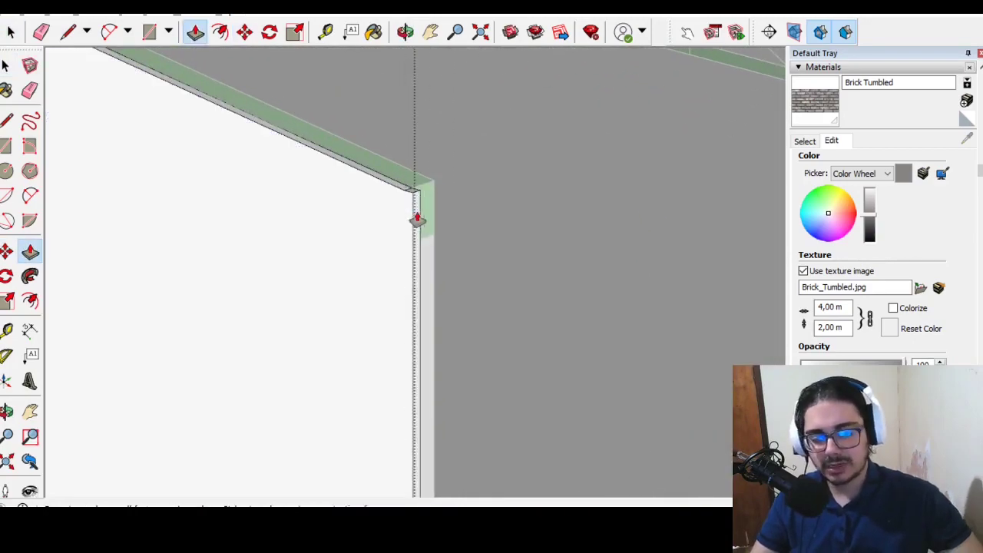
pyautogui.scroll(-2, 417, 220)
pyautogui.scroll(-2, 526, 208)
pyautogui.scroll(2, 500, 154)
pyautogui.scroll(3, 424, 132)
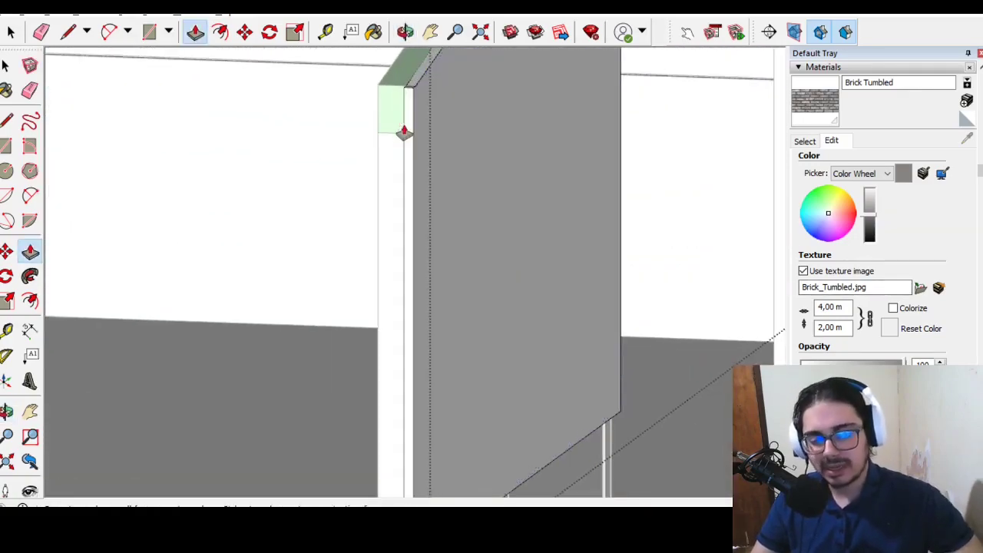
pyautogui.scroll(-2, 441, 146)
pyautogui.scroll(-2, 235, 246)
pyautogui.scroll(-3, 309, 233)
pyautogui.scroll(3, 692, 213)
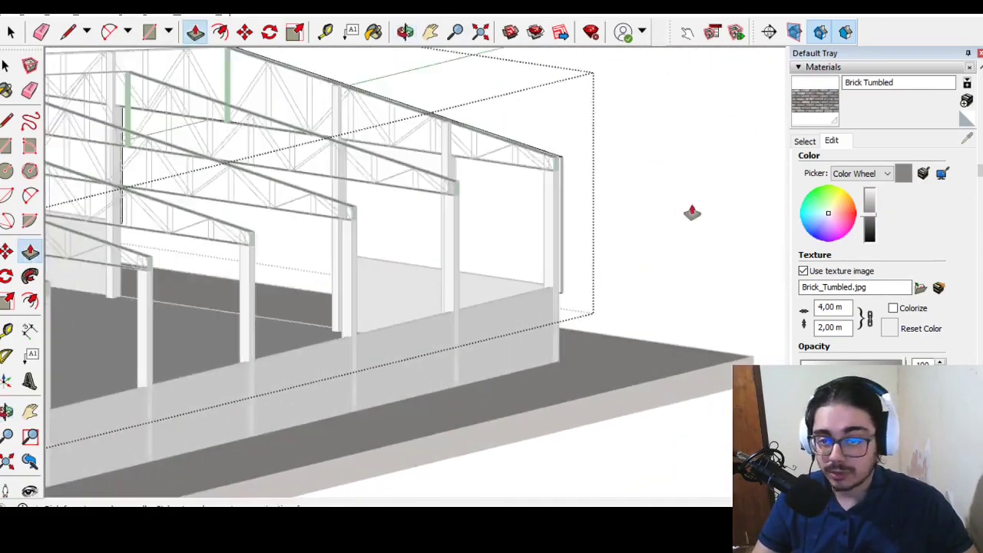
pyautogui.scroll(3, 555, 220)
pyautogui.scroll(2, 556, 220)
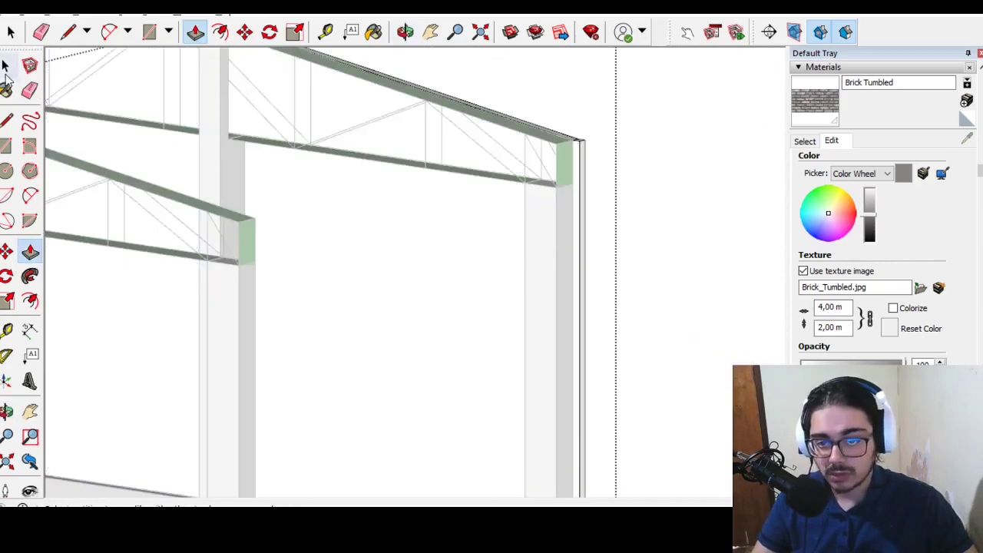
# Step: Start a new edge at the right column top
pyautogui.click(7, 121)
pyautogui.scroll(2, 410, 98)
pyautogui.scroll(1, 461, 108)
pyautogui.click(573, 138)
pyautogui.scroll(-3, 461, 231)
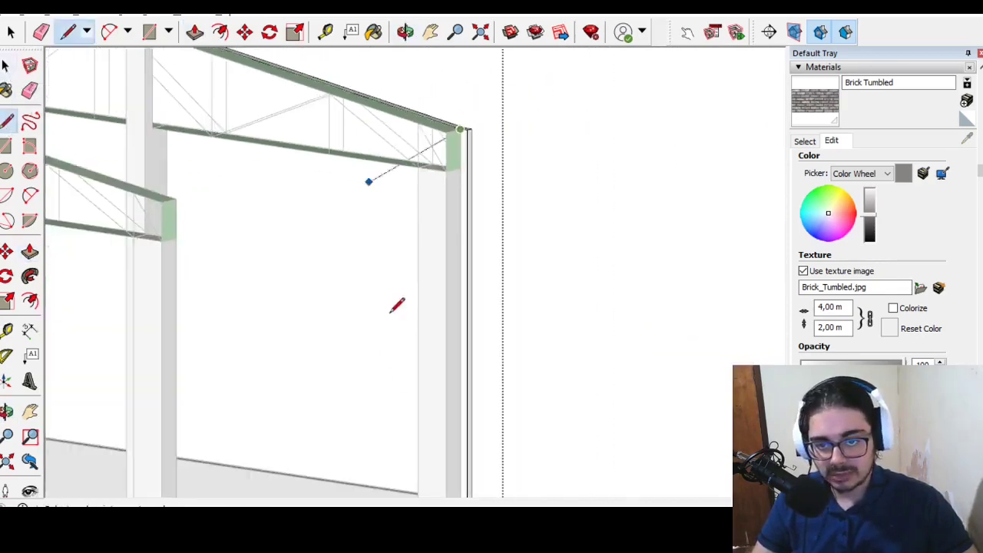
pyautogui.scroll(-2, 397, 305)
pyautogui.scroll(5, 430, 407)
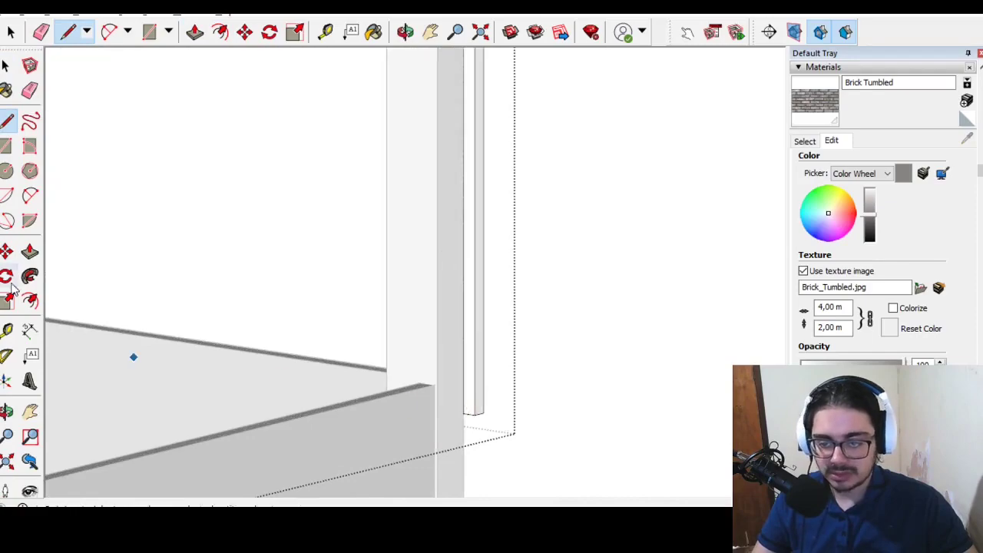
# Step: Push/Pull the upper wall face out to the building's corner
pyautogui.click(30, 252)
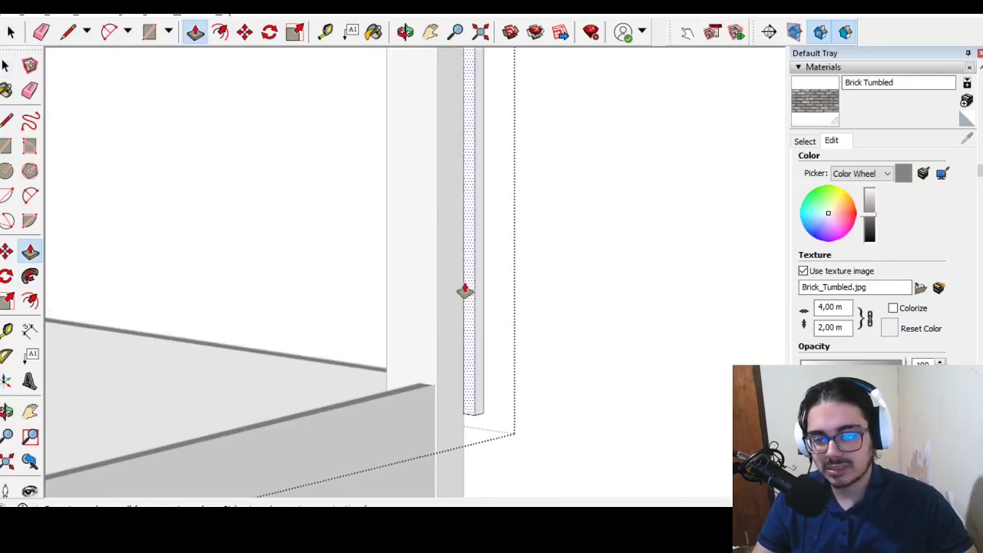
pyautogui.scroll(-3, 604, 242)
pyautogui.scroll(-3, 604, 242)
pyautogui.scroll(-2, 684, 224)
pyautogui.scroll(3, 169, 330)
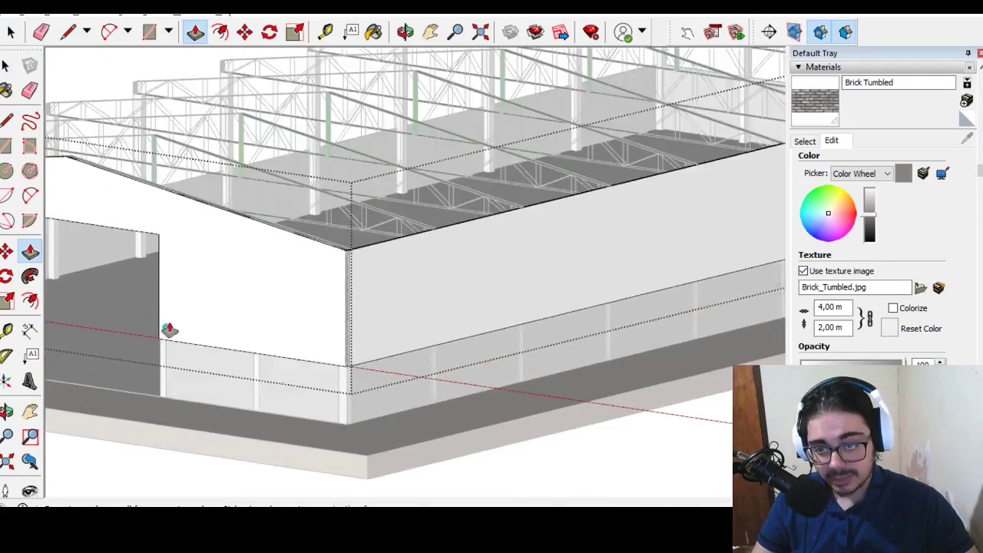
pyautogui.scroll(3, 445, 197)
pyautogui.click(469, 223)
pyautogui.scroll(-3, 516, 310)
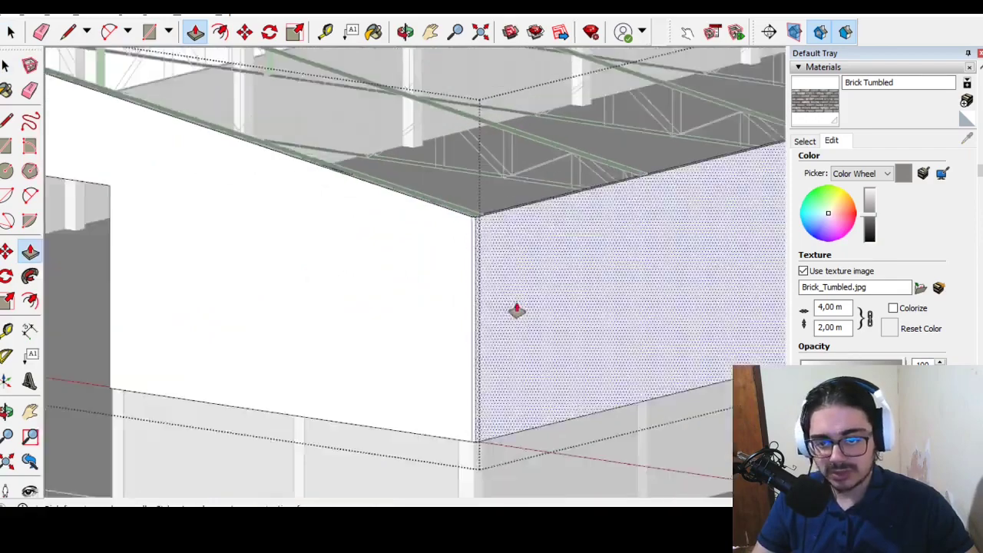
pyautogui.scroll(-3, 244, 268)
pyautogui.scroll(2, 199, 301)
pyautogui.moveTo(199, 301)
pyautogui.mouseDown(button='middle')
pyautogui.moveTo(639, 353)
pyautogui.moveTo(204, 208)
pyautogui.mouseUp(button='middle')
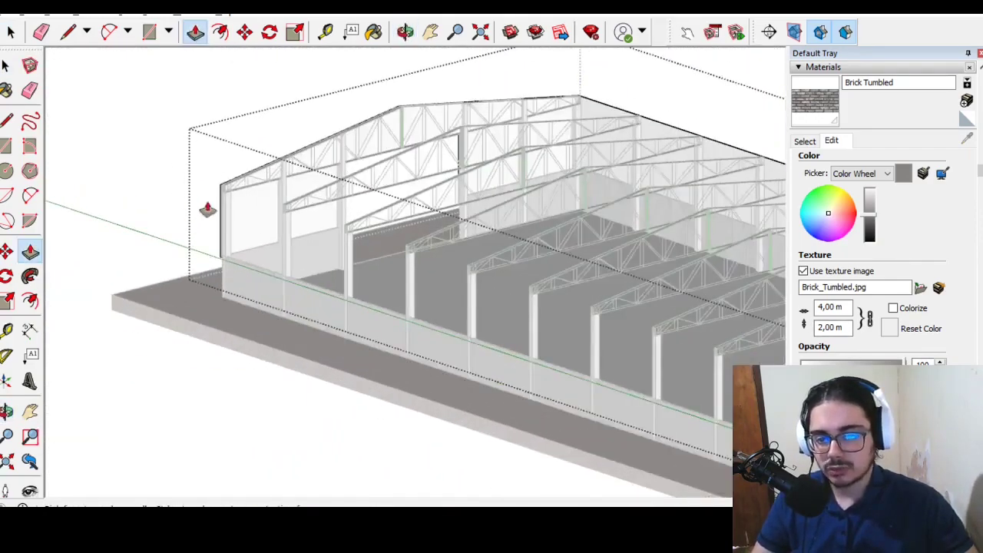
pyautogui.scroll(3, 329, 197)
pyautogui.scroll(3, 307, 153)
# Step: Select everything in the model with Ctrl+A and orbit around the whole building
pyautogui.press('l')
pyautogui.scroll(1, 321, 125)
pyautogui.scroll(2, 260, 149)
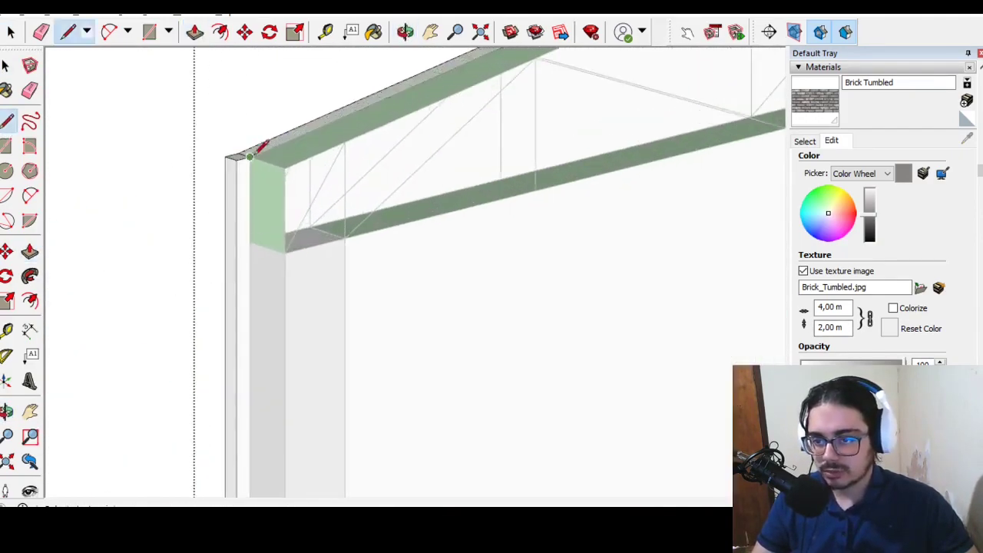
pyautogui.scroll(-2, 257, 142)
pyautogui.scroll(2, 263, 213)
pyautogui.scroll(3, 248, 399)
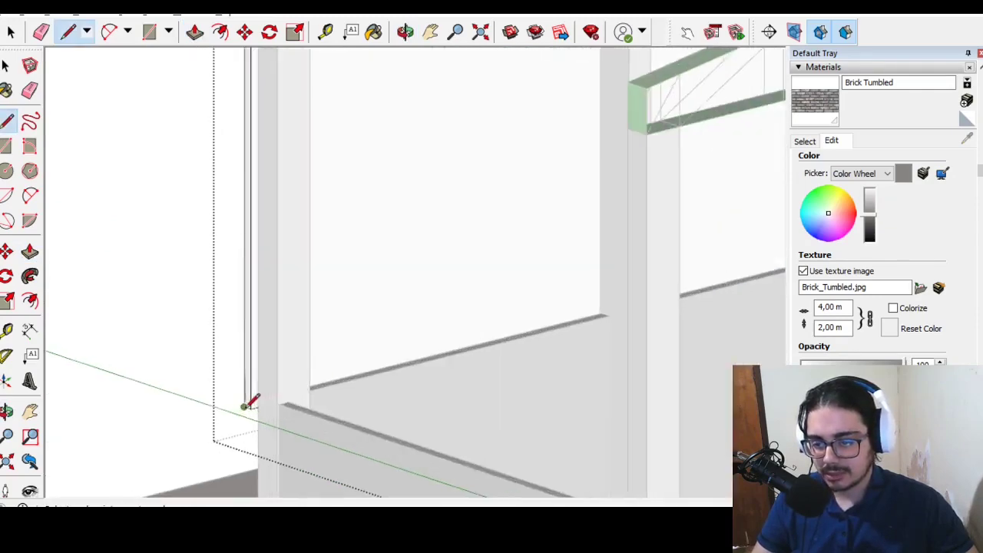
pyautogui.scroll(2, 265, 404)
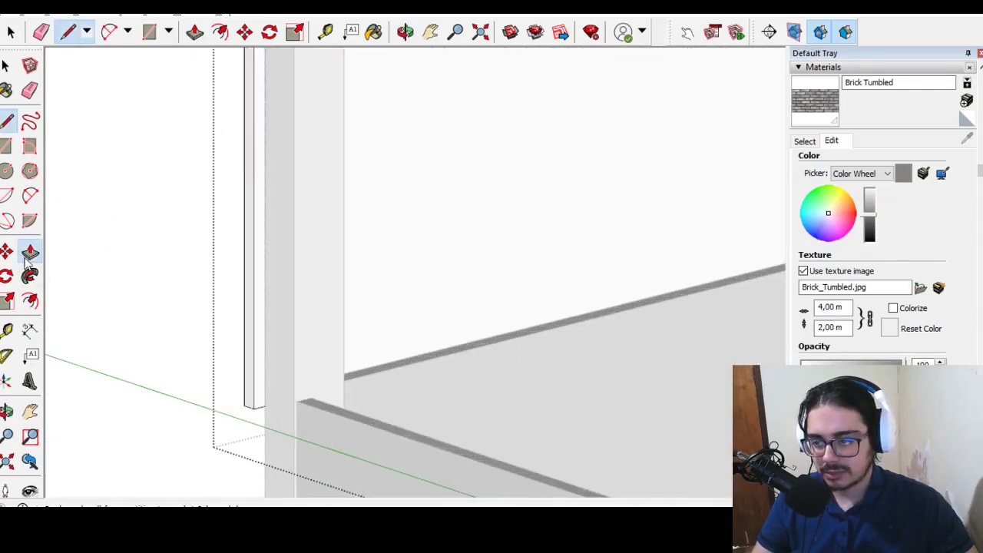
pyautogui.scroll(-2, 48, 193)
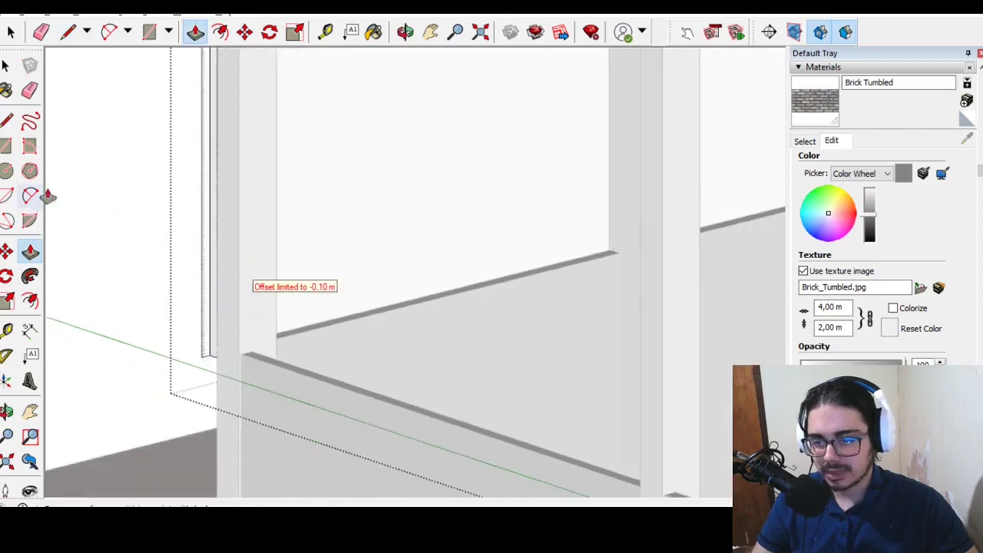
pyautogui.scroll(-3, 128, 208)
pyautogui.scroll(-4, 241, 259)
pyautogui.scroll(4, 435, 291)
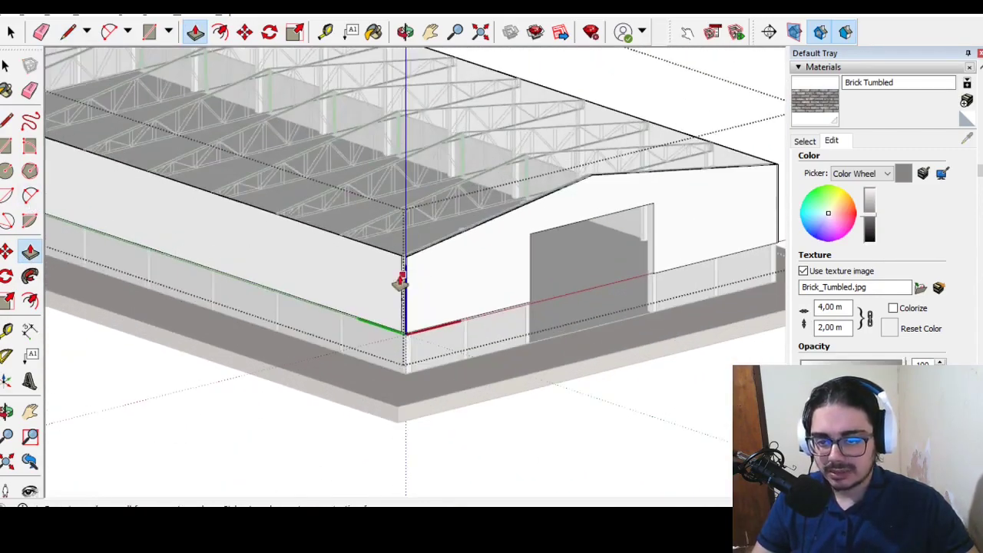
pyautogui.hotkey('ctrl', 'a')
pyautogui.scroll(-4, 408, 280)
pyautogui.moveTo(413, 279)
pyautogui.mouseDown(button='middle')
pyautogui.moveTo(187, 274)
pyautogui.moveTo(394, 246)
pyautogui.mouseUp(button='middle')
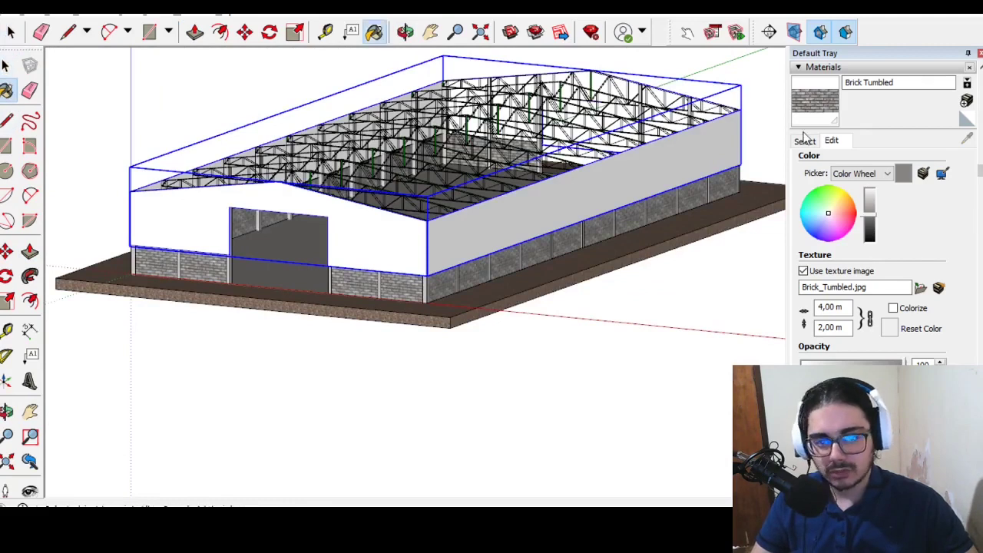
# Step: Paint the upper walls with Roofing Metal Standing Seam from the Roofing collection
pyautogui.click(804, 139)
pyautogui.click(883, 161)
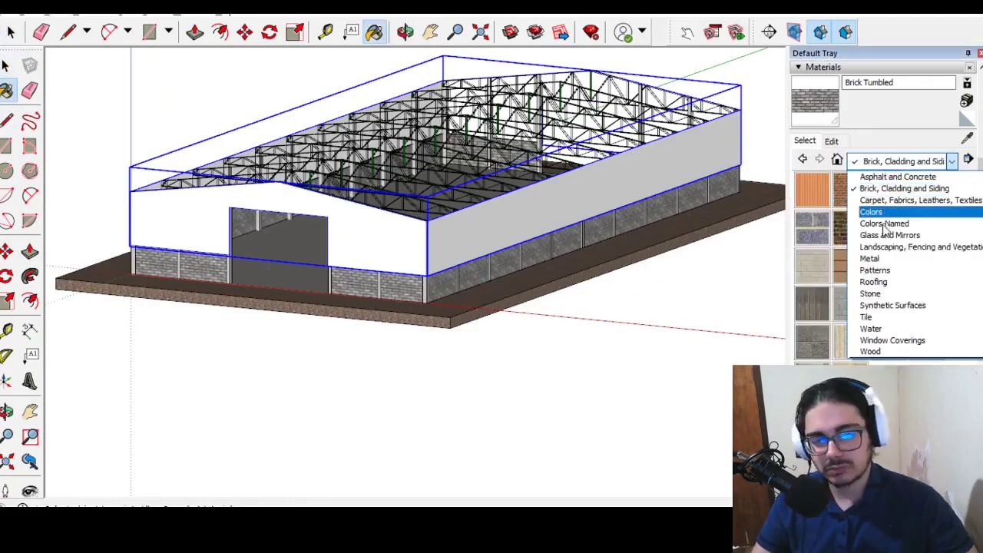
pyautogui.click(892, 284)
pyautogui.click(812, 189)
pyautogui.click(443, 240)
pyautogui.scroll(3, 351, 226)
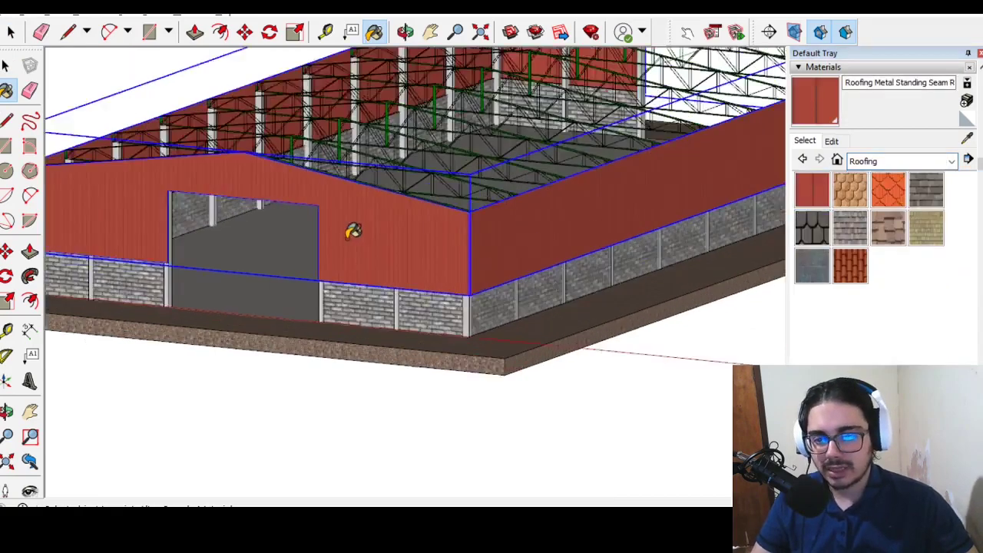
pyautogui.scroll(3, 432, 227)
# Step: Recolour the roofing material to RGB 200, 200, 200 with a 2 m texture width
pyautogui.click(832, 141)
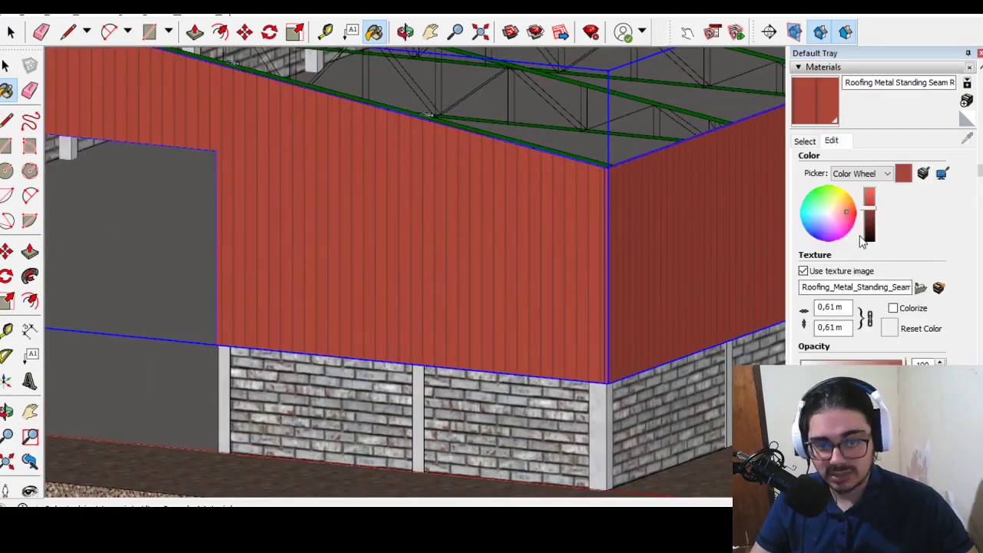
pyautogui.click(840, 216)
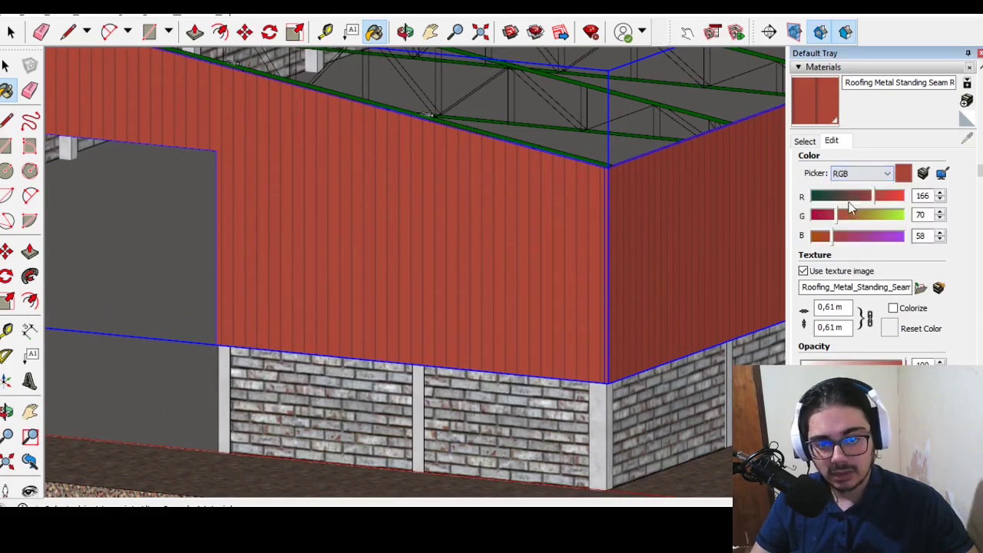
pyautogui.write('1')
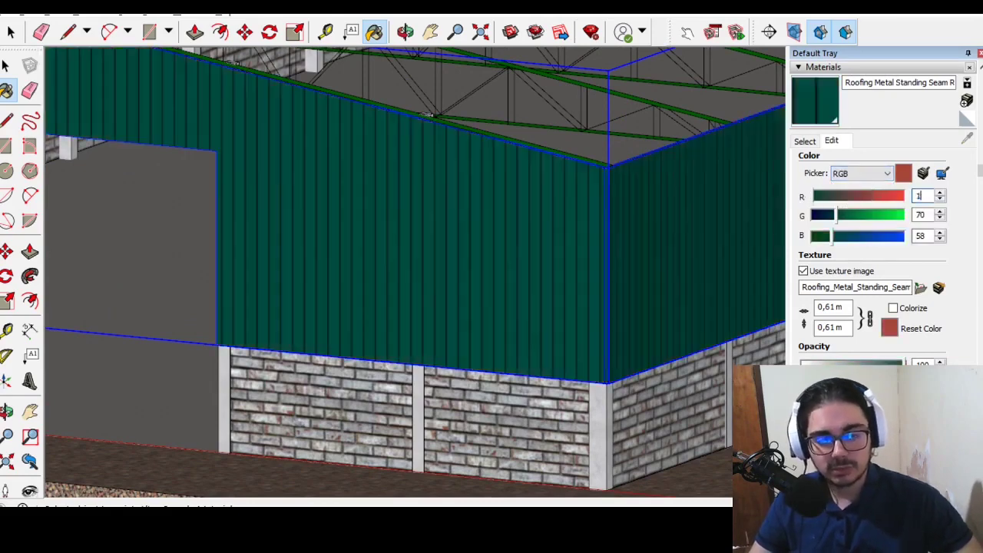
pyautogui.write('60')
pyautogui.click(895, 236)
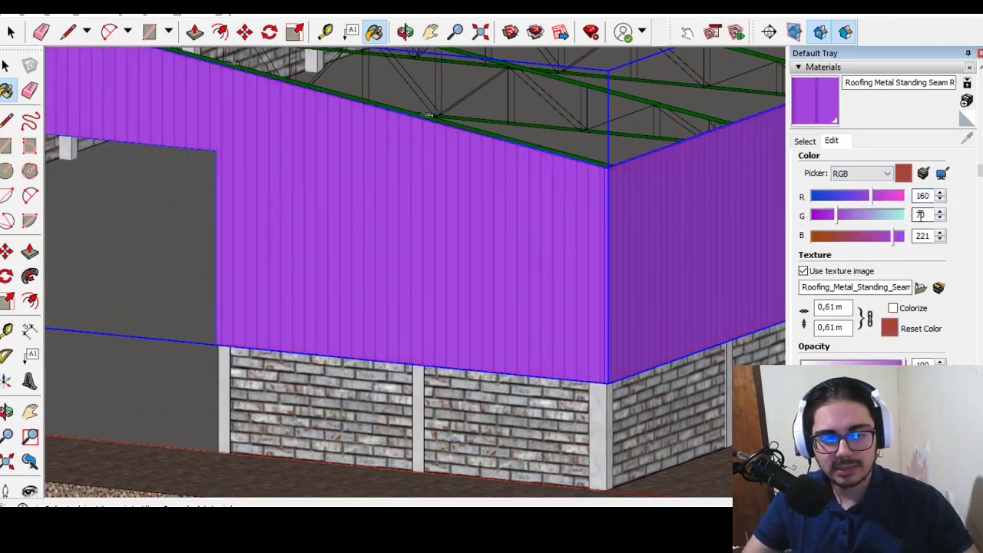
pyautogui.write('160')
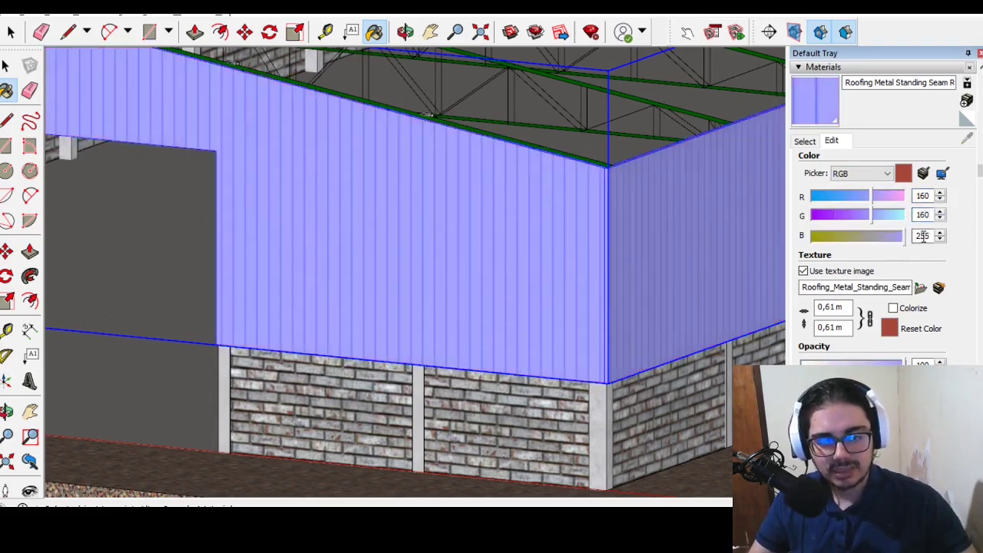
pyautogui.write('160')
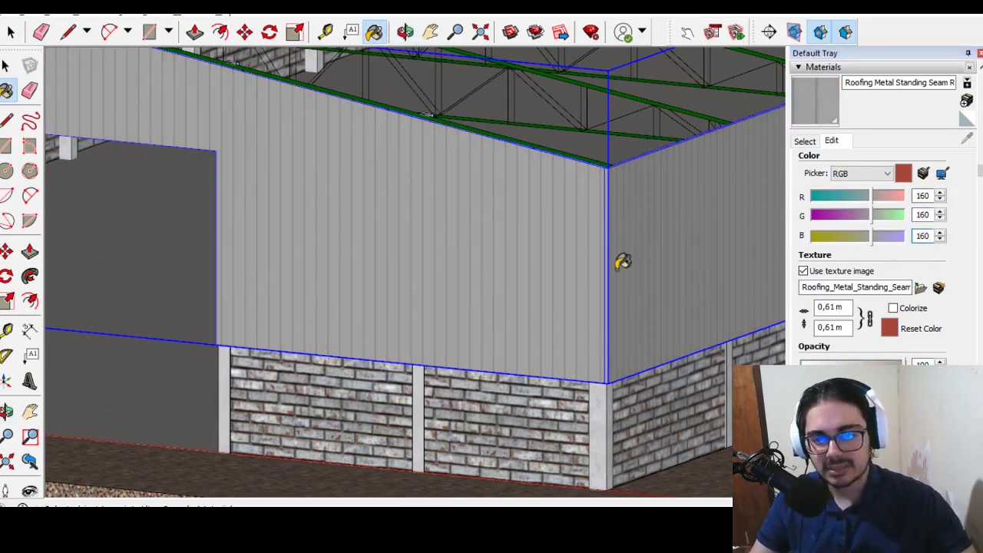
pyautogui.write('200')
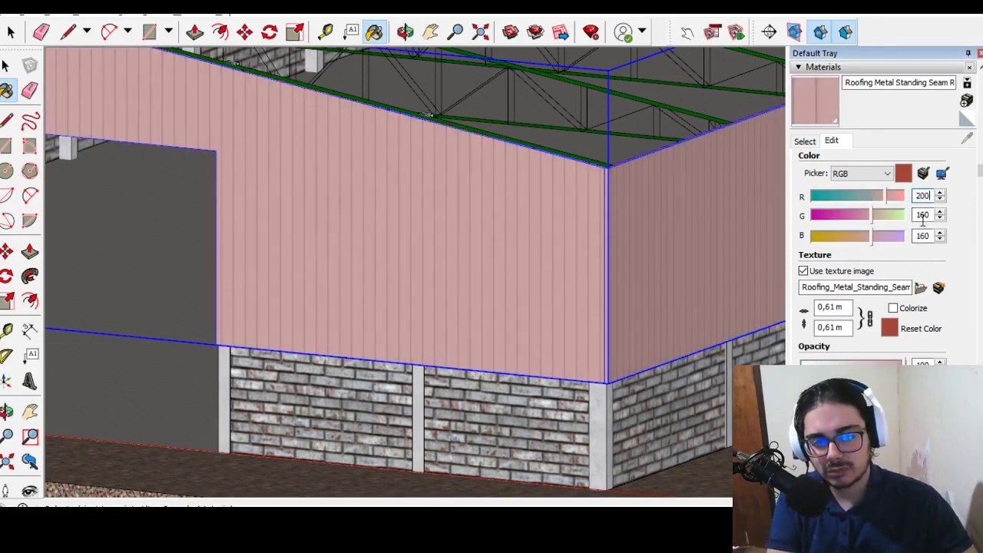
pyautogui.doubleClick(924, 215)
pyautogui.write('200')
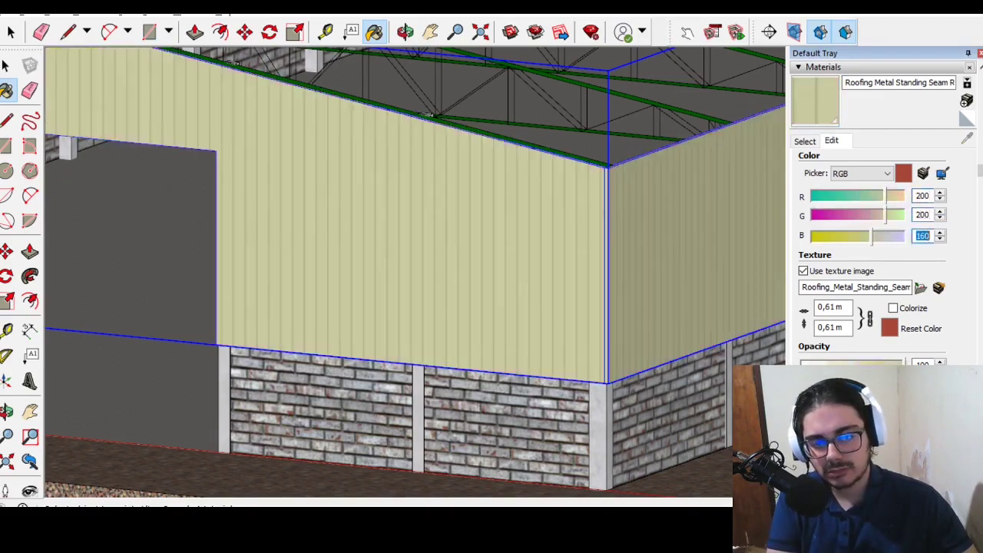
pyautogui.write('200')
pyautogui.scroll(-3, 384, 248)
pyautogui.scroll(-3, 529, 292)
pyautogui.moveTo(287, 231); pyautogui.dragTo(683, 303, button='middle')
pyautogui.press('Tab')
pyautogui.write('2m')
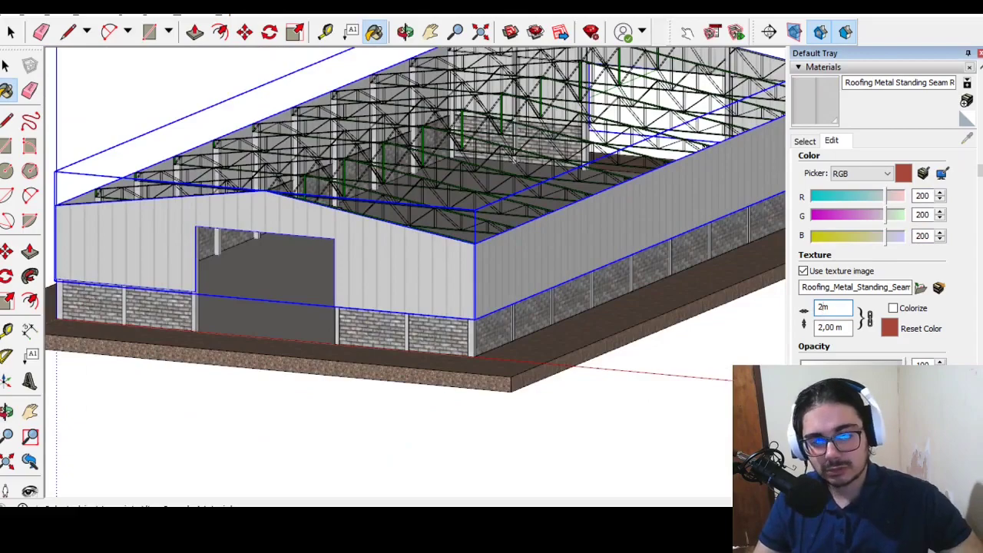
pyautogui.press('Return')
# Step: Clear the selection and orbit to view the building's front corner
pyautogui.scroll(-2, 454, 318)
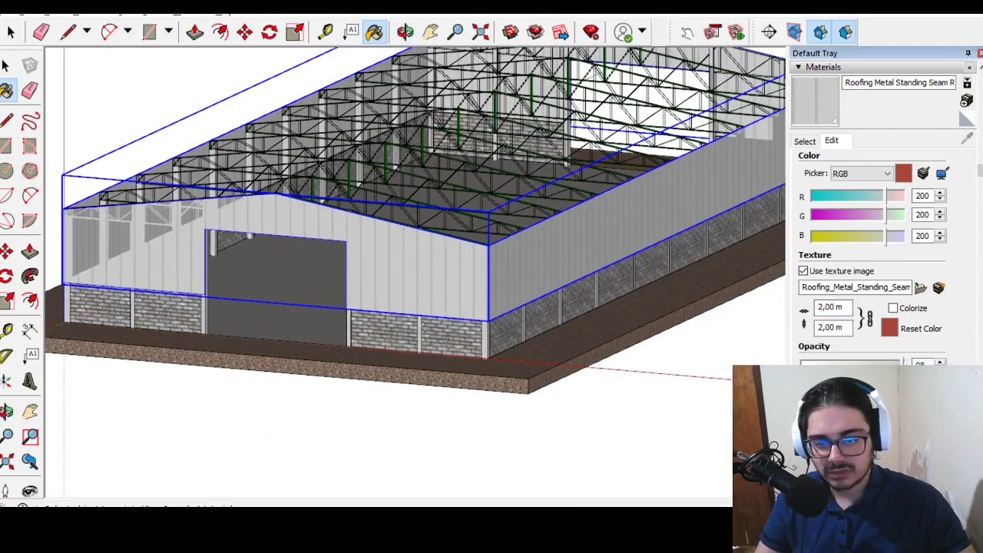
pyautogui.scroll(-1, 454, 318)
pyautogui.scroll(-1, 384, 361)
pyautogui.press('space')
pyautogui.click(323, 407)
pyautogui.scroll(-1, 332, 356)
pyautogui.moveTo(332, 356)
pyautogui.mouseDown(button='middle')
pyautogui.moveTo(329, 333)
pyautogui.moveTo(212, 256)
pyautogui.moveTo(154, 263)
pyautogui.moveTo(123, 284)
pyautogui.mouseUp(button='middle')
pyautogui.scroll(3, 193, 287)
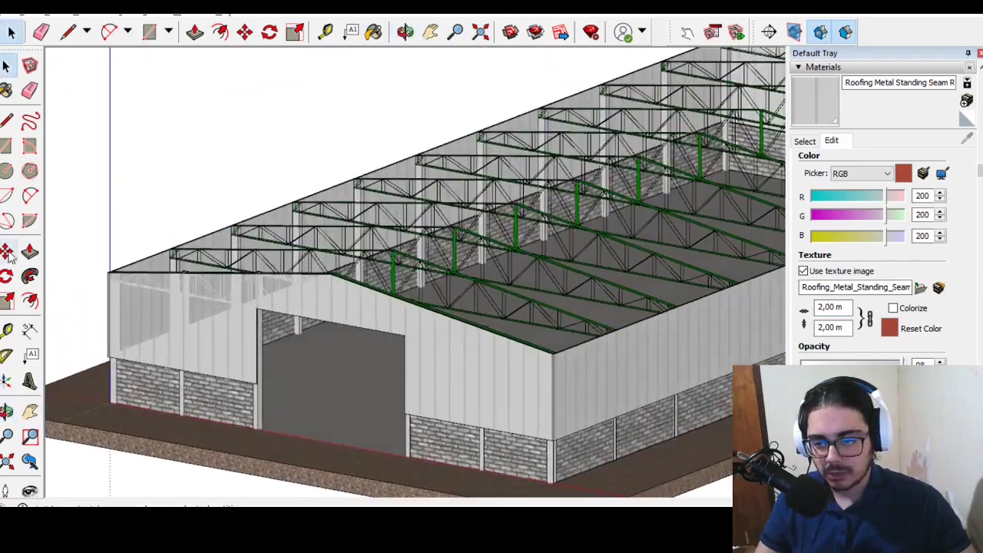
pyautogui.scroll(3, 123, 284)
# Step: Draw the first roof edge line from the roof corner endpoint along the truss tops
pyautogui.click(7, 123)
pyautogui.scroll(2, 461, 261)
pyautogui.scroll(2, 468, 258)
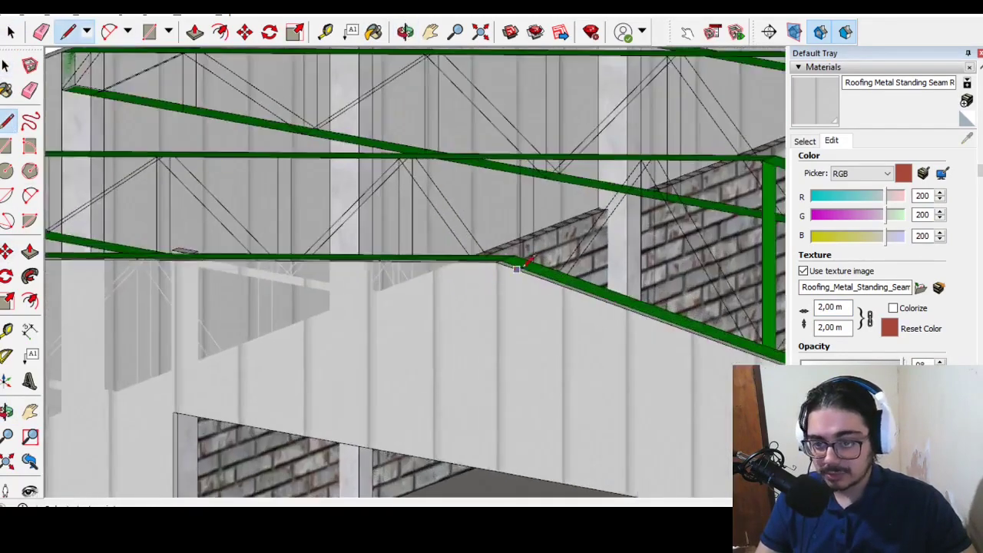
pyautogui.scroll(2, 474, 255)
pyautogui.scroll(-3, 513, 263)
pyautogui.scroll(-2, 504, 220)
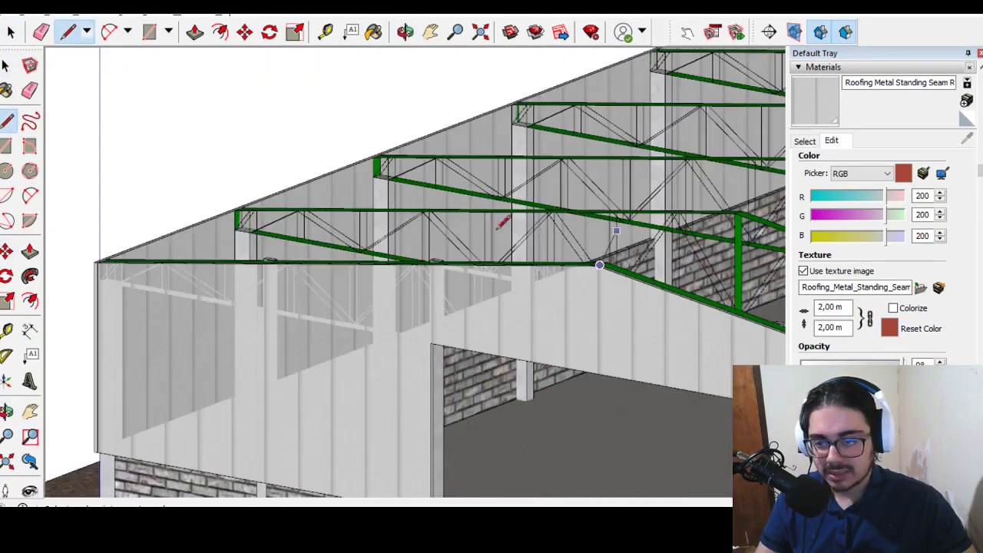
pyautogui.scroll(3, 66, 231)
pyautogui.scroll(2, 140, 265)
pyautogui.scroll(1, 140, 266)
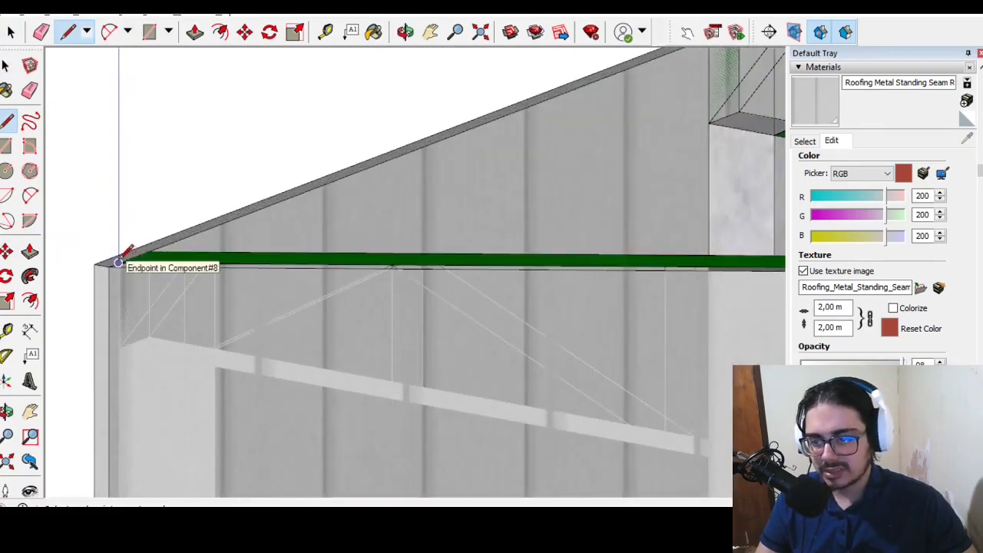
pyautogui.click(119, 261)
pyautogui.scroll(-2, 85, 376)
pyautogui.scroll(-2, 66, 428)
pyautogui.scroll(-3, 626, 180)
pyautogui.scroll(2, 454, 282)
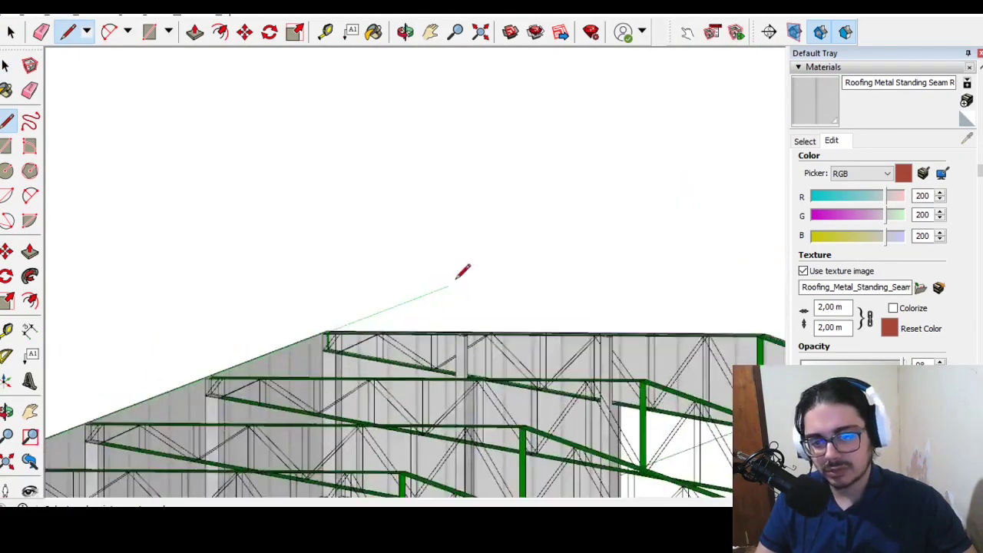
pyautogui.scroll(1, 303, 287)
pyautogui.scroll(3, 375, 208)
pyautogui.scroll(-2, 219, 131)
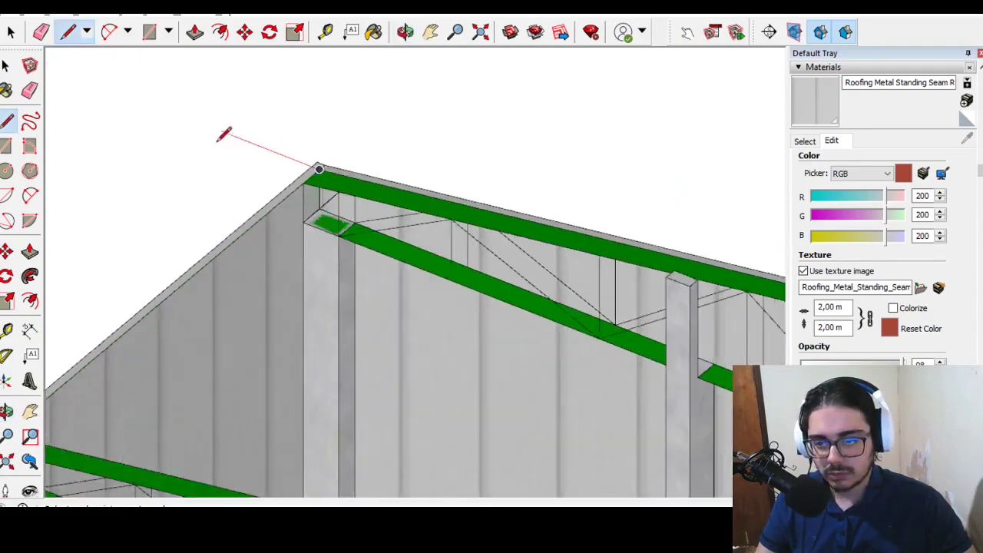
pyautogui.scroll(-2, 692, 279)
pyautogui.scroll(3, 555, 220)
pyautogui.scroll(2, 495, 199)
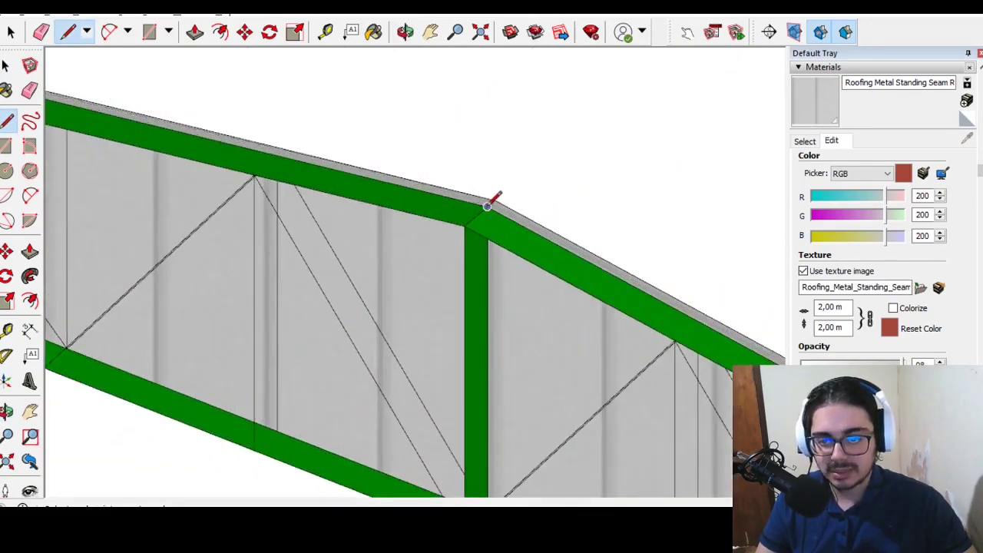
pyautogui.scroll(-1, 164, 103)
pyautogui.scroll(-3, 668, 377)
pyautogui.scroll(3, 680, 390)
pyautogui.scroll(2, 711, 332)
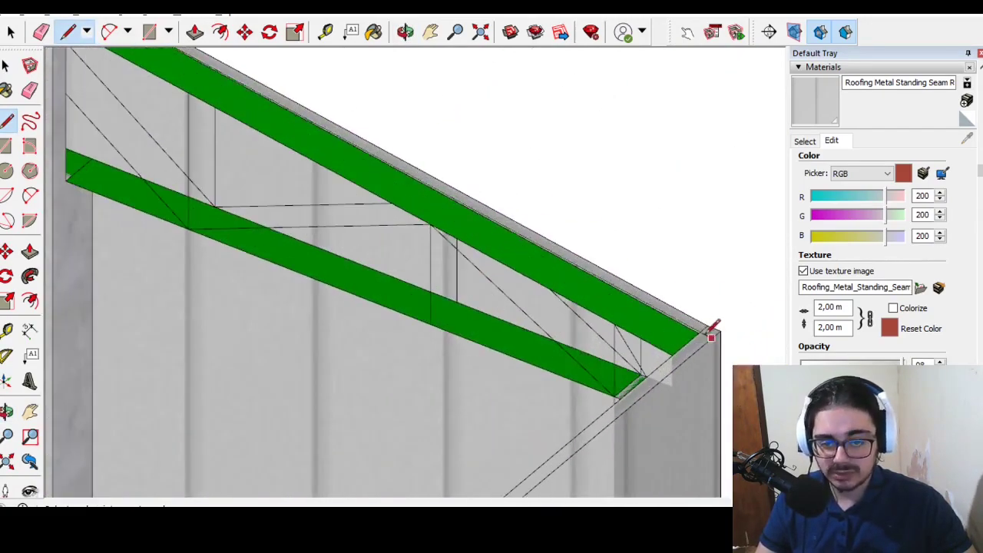
pyautogui.scroll(-2, 699, 332)
pyautogui.scroll(-2, 730, 219)
pyautogui.scroll(1, 583, 292)
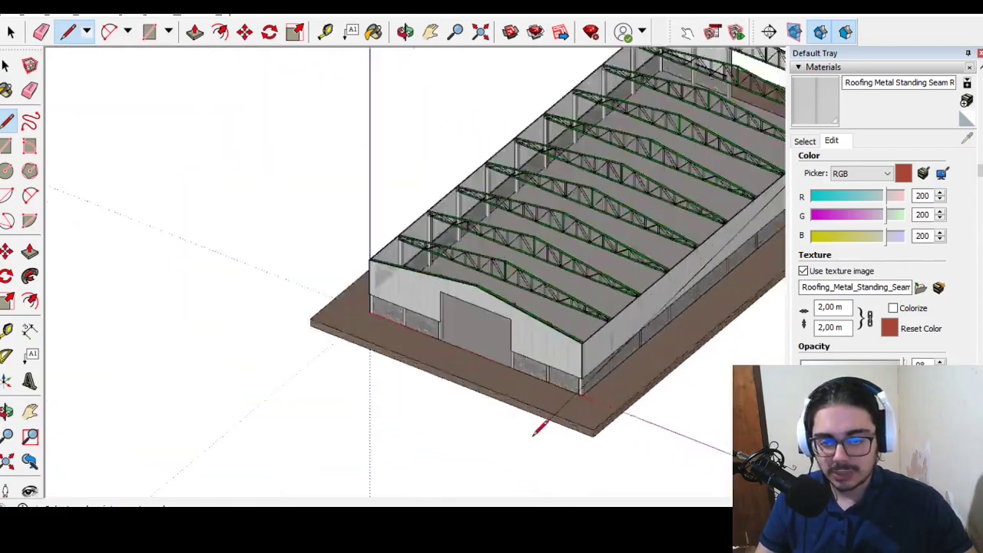
pyautogui.scroll(2, 581, 288)
pyautogui.scroll(3, 584, 290)
pyautogui.scroll(2, 614, 352)
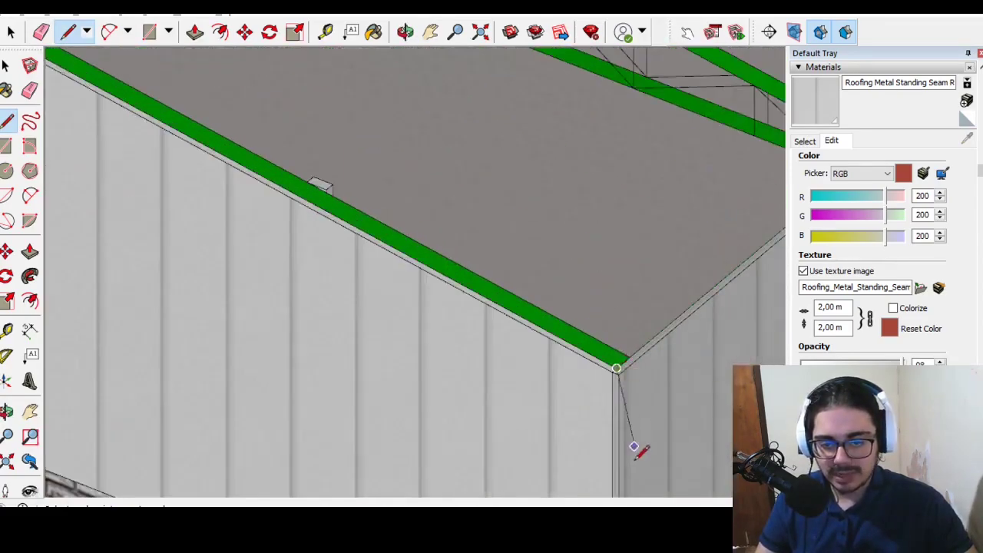
pyautogui.scroll(-3, 633, 447)
pyautogui.scroll(3, 292, 267)
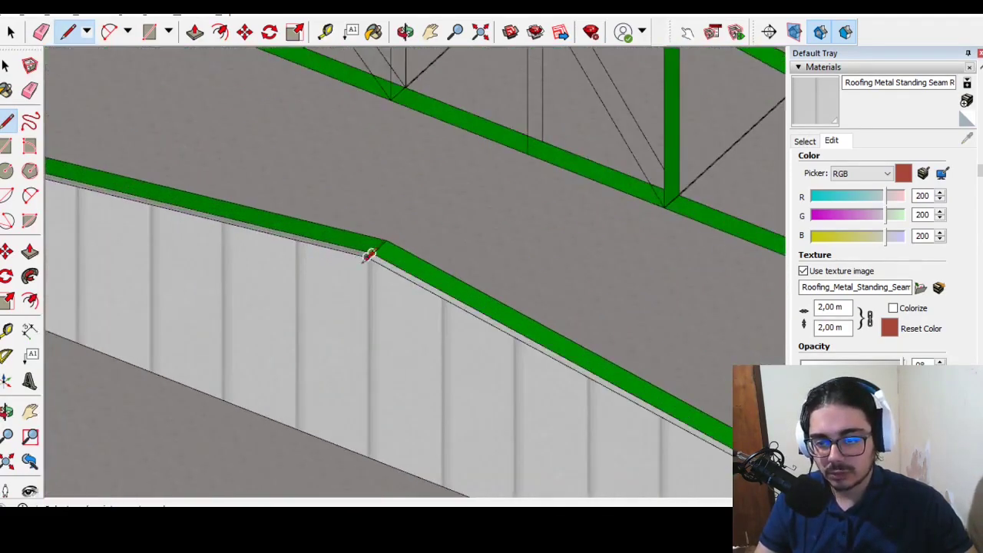
pyautogui.scroll(-3, 369, 255)
pyautogui.scroll(-3, 235, 376)
pyautogui.scroll(3, 377, 259)
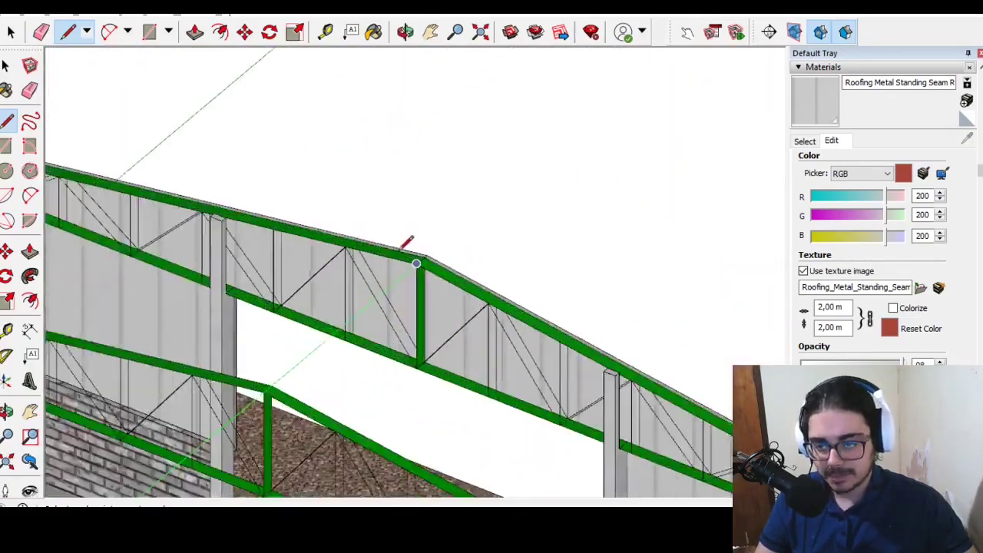
pyautogui.scroll(2, 406, 243)
# Step: Draw the remaining roof edge from the other truss corner to close the roof face
pyautogui.moveTo(435, 247)
pyautogui.mouseDown(button='middle')
pyautogui.moveTo(371, 306)
pyautogui.moveTo(432, 217)
pyautogui.mouseUp(button='middle')
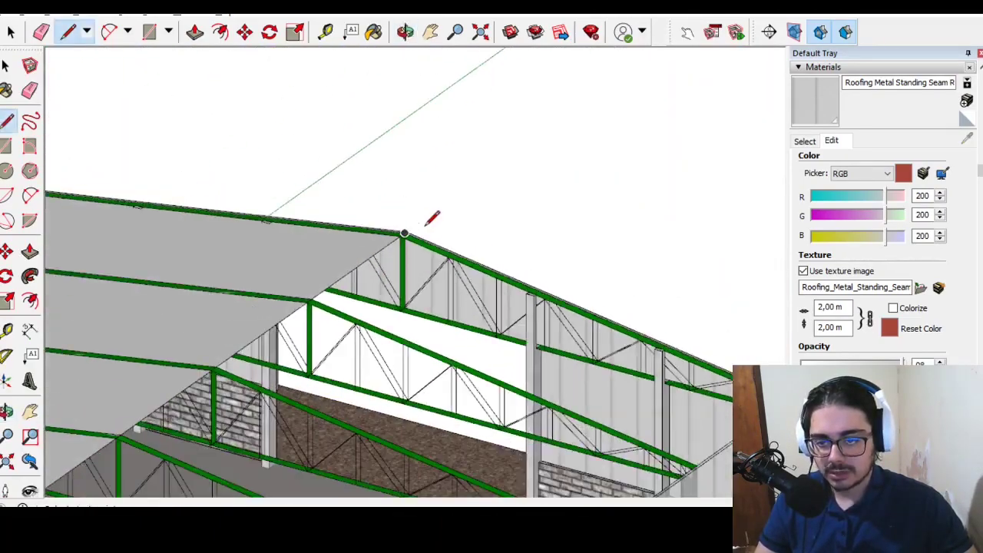
pyautogui.scroll(3, 396, 243)
pyautogui.scroll(-3, 379, 238)
pyautogui.scroll(2, 461, 263)
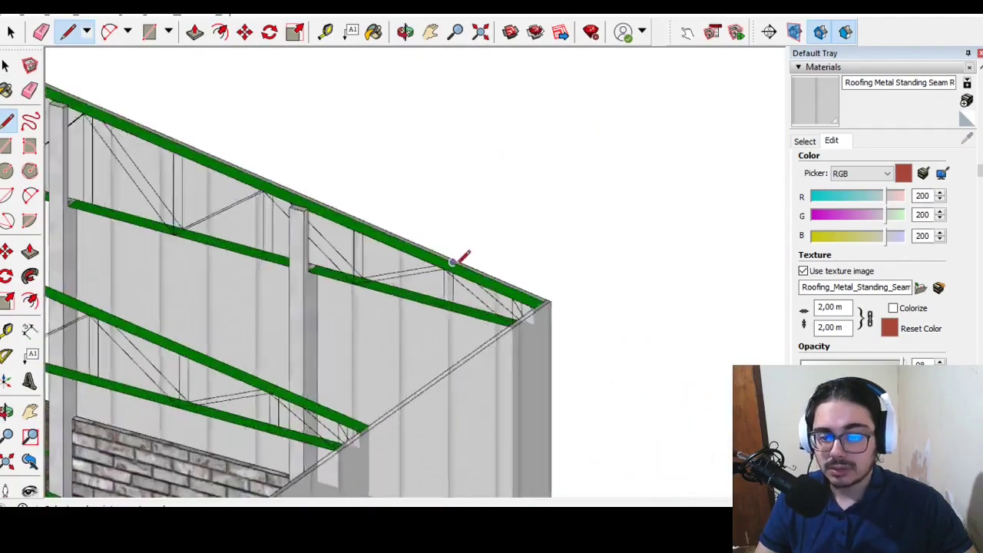
pyautogui.scroll(2, 597, 304)
pyautogui.scroll(-2, 604, 292)
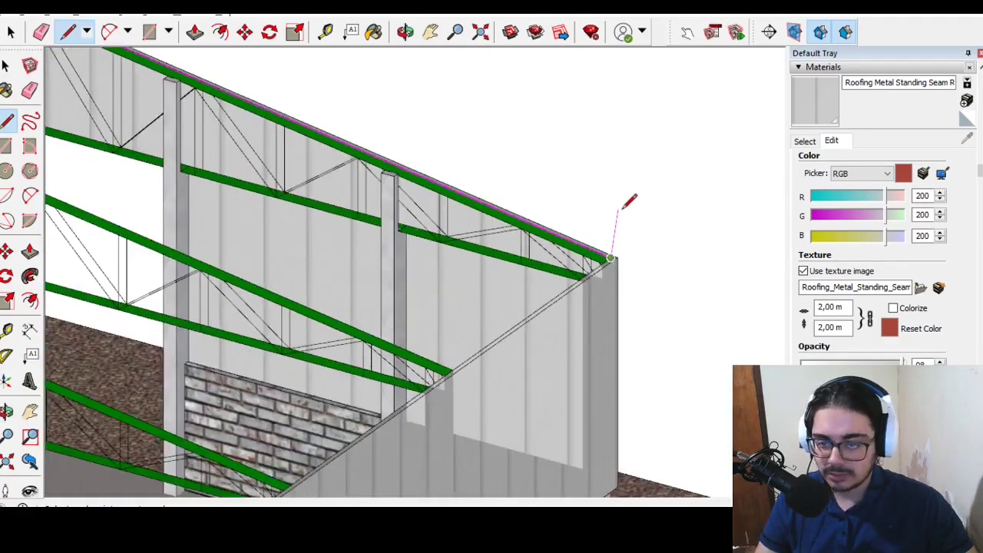
pyautogui.scroll(-3, 626, 212)
pyautogui.scroll(3, 232, 449)
pyautogui.scroll(2, 308, 461)
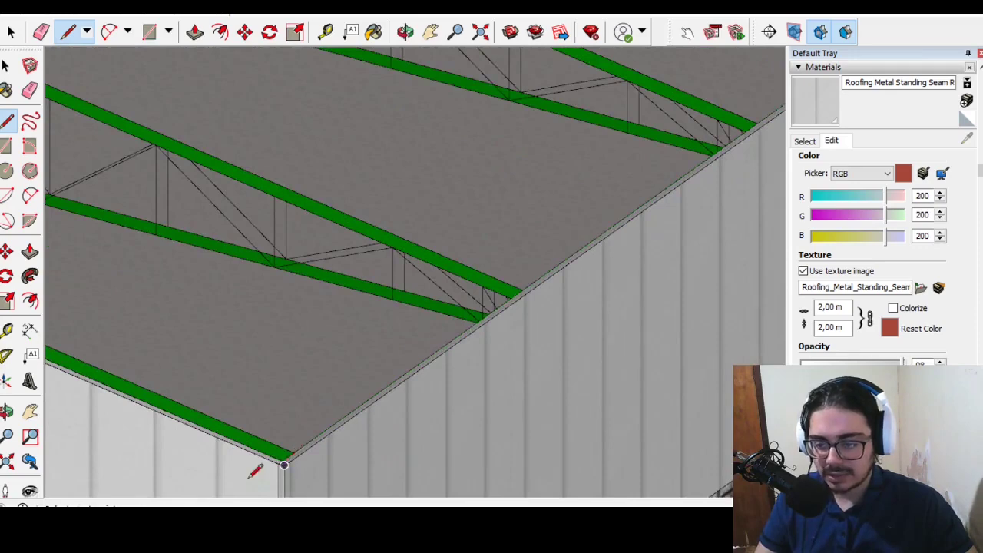
pyautogui.click(285, 465)
pyautogui.scroll(2, 292, 453)
pyautogui.scroll(2, 307, 453)
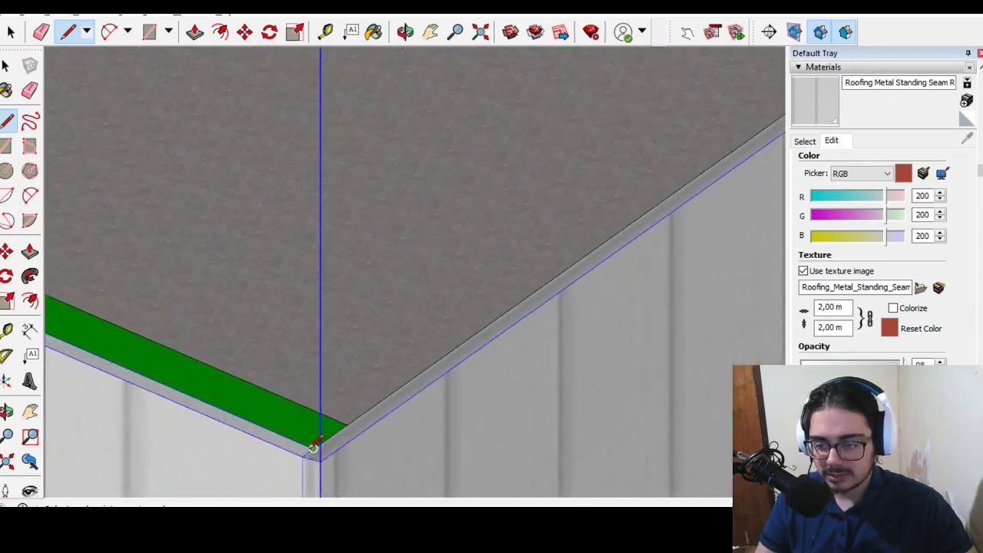
pyautogui.scroll(-3, 476, 422)
pyautogui.scroll(3, 139, 230)
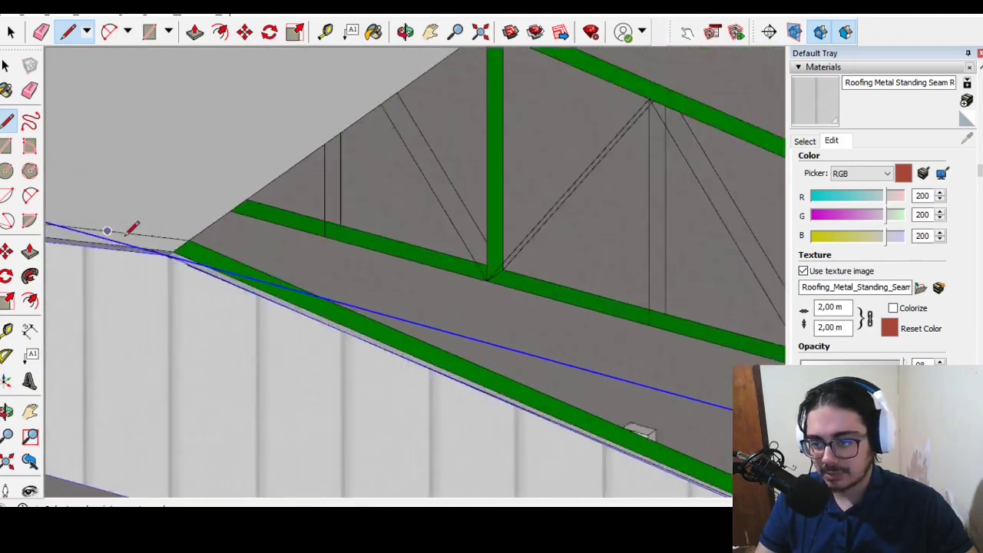
pyautogui.scroll(-2, 146, 246)
pyautogui.press('space')
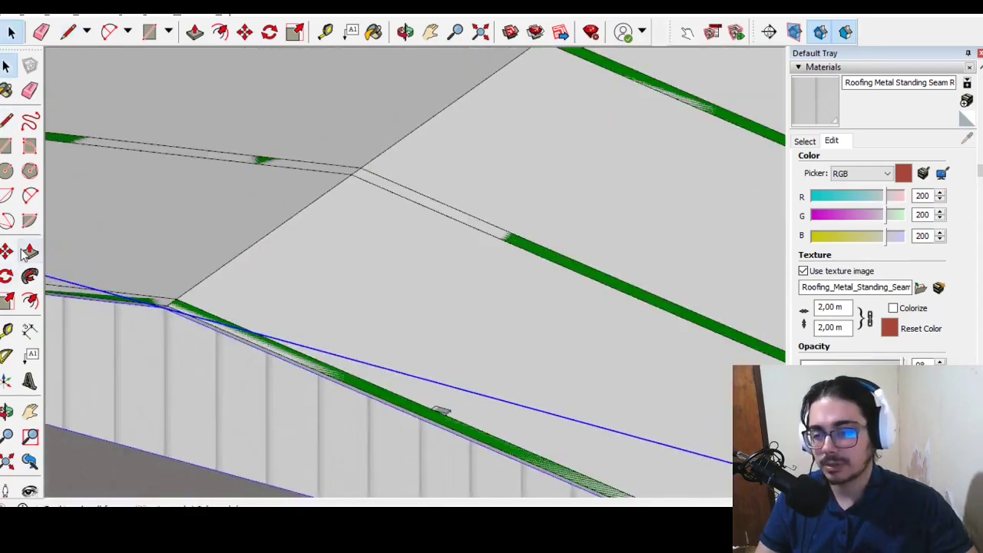
# Step: Push/Pull the roof face down to give the roof thickness
pyautogui.click(28, 252)
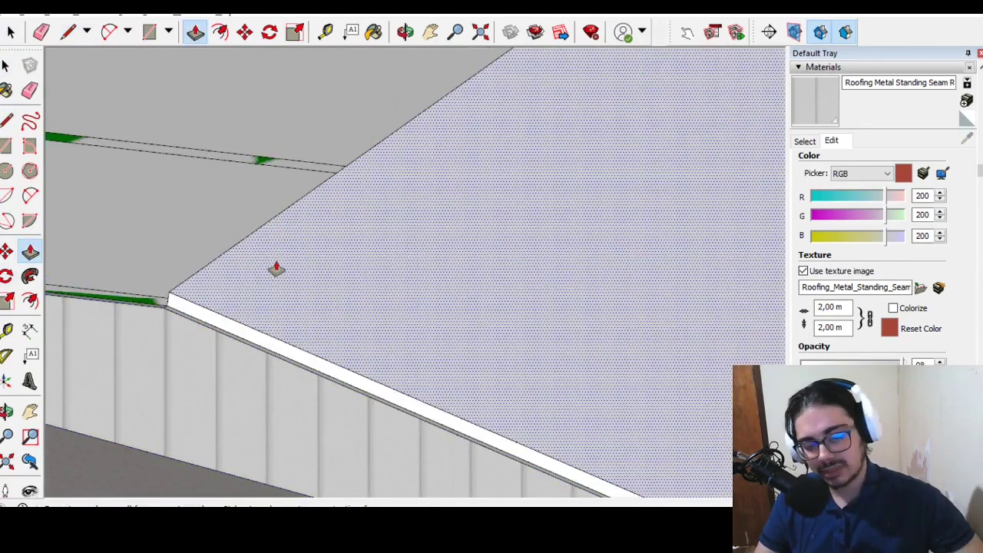
pyautogui.scroll(-2, 276, 268)
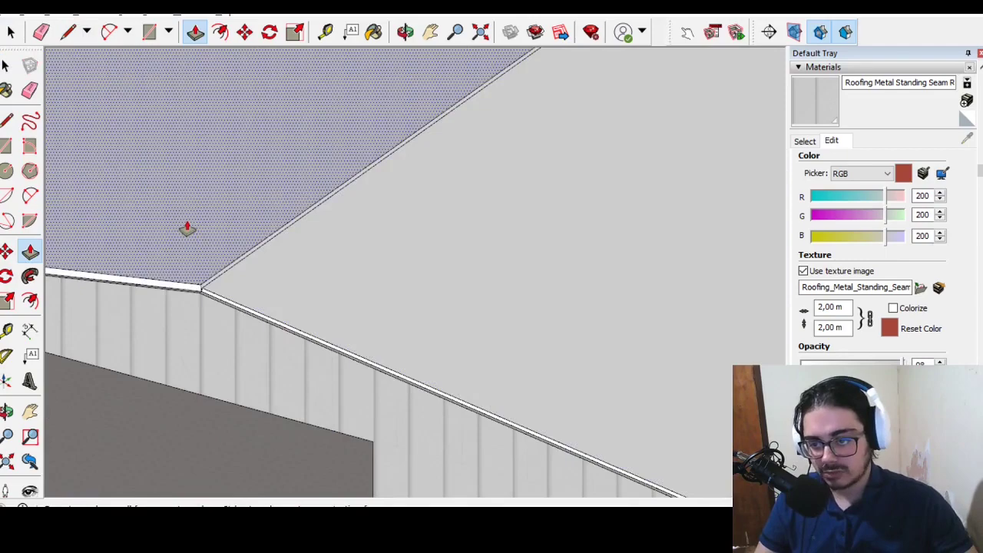
pyautogui.moveTo(187, 229)
pyautogui.mouseDown(button='middle')
pyautogui.moveTo(344, 103)
pyautogui.moveTo(257, 153)
pyautogui.moveTo(658, 211)
pyautogui.mouseUp(button='middle')
pyautogui.scroll(3, 658, 211)
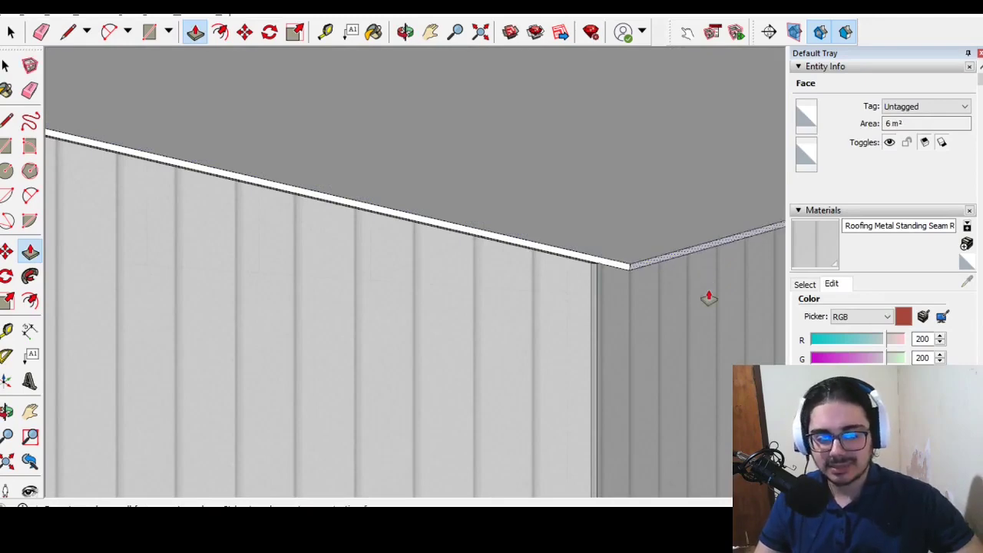
pyautogui.scroll(-5, 325, 254)
pyautogui.moveTo(325, 254); pyautogui.dragTo(555, 259, button='middle')
pyautogui.scroll(5, 556, 259)
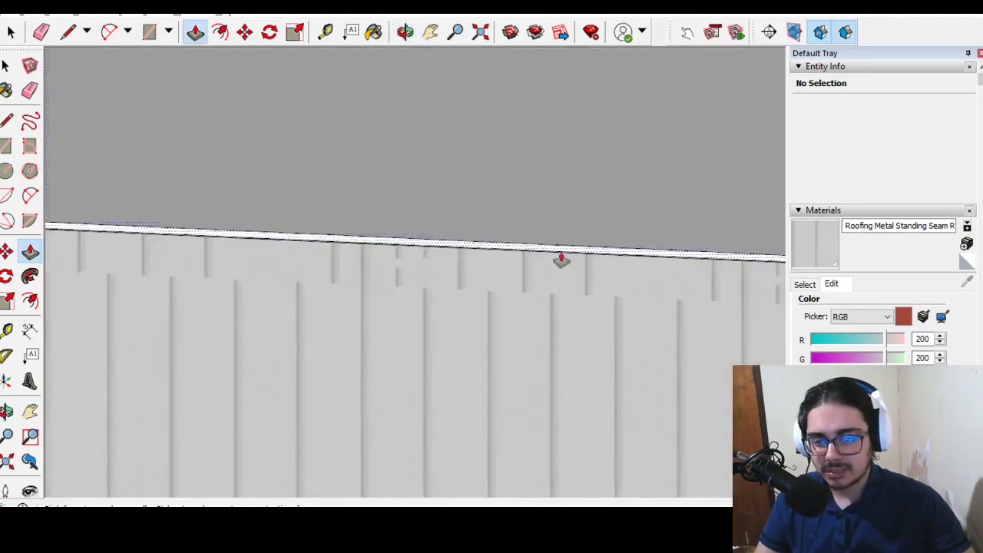
pyautogui.moveTo(562, 257); pyautogui.dragTo(516, 285)
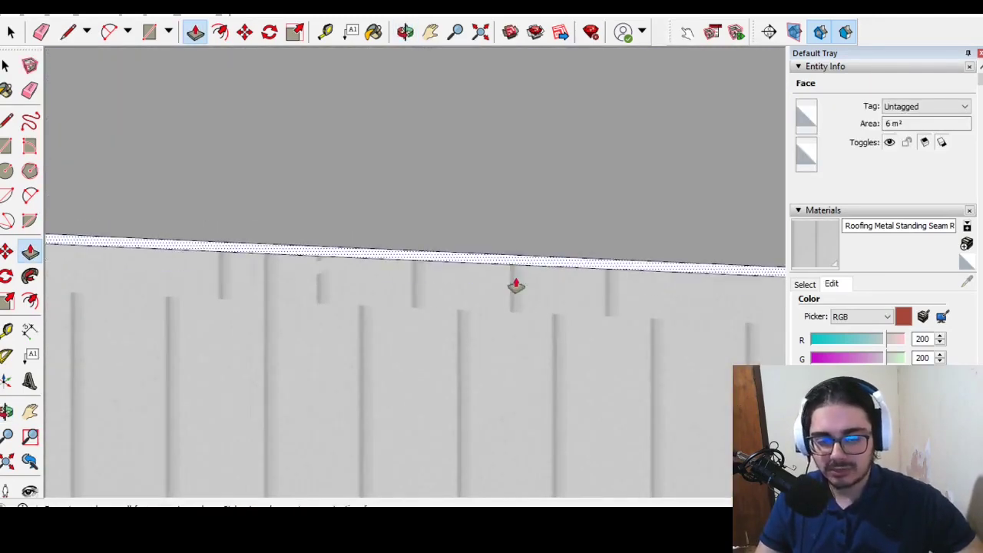
pyautogui.scroll(-2, 681, 238)
pyautogui.scroll(-4, 358, 189)
pyautogui.scroll(1, 441, 121)
pyautogui.scroll(3, 441, 120)
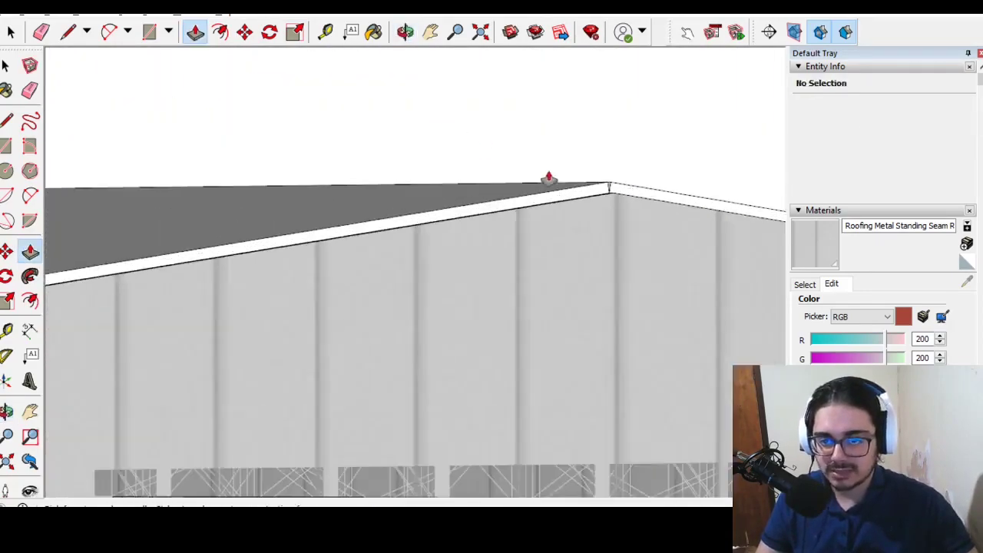
# Step: Extend the eave and sloped gable edge strips outward past the walls as overhangs
pyautogui.click(588, 196)
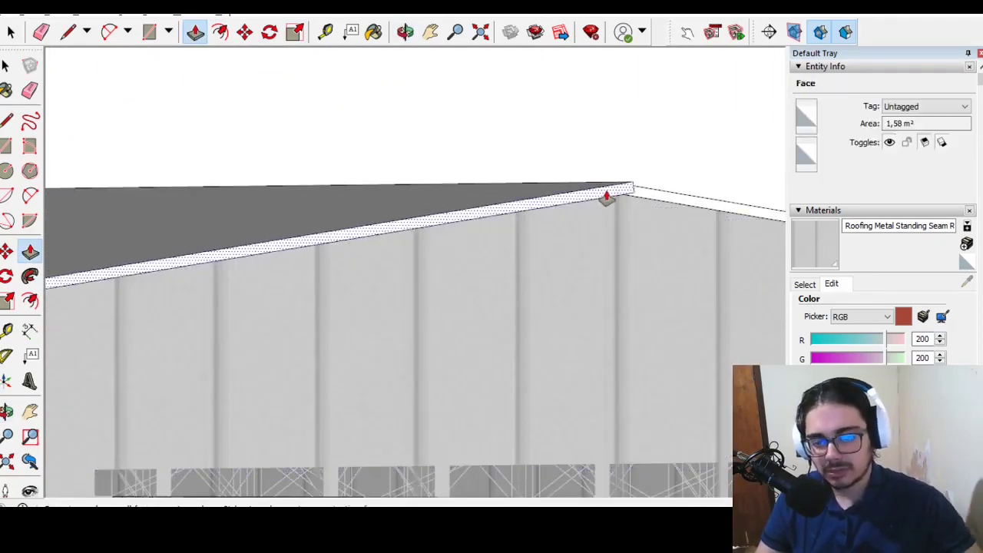
pyautogui.scroll(-3, 553, 329)
pyautogui.scroll(2, 340, 302)
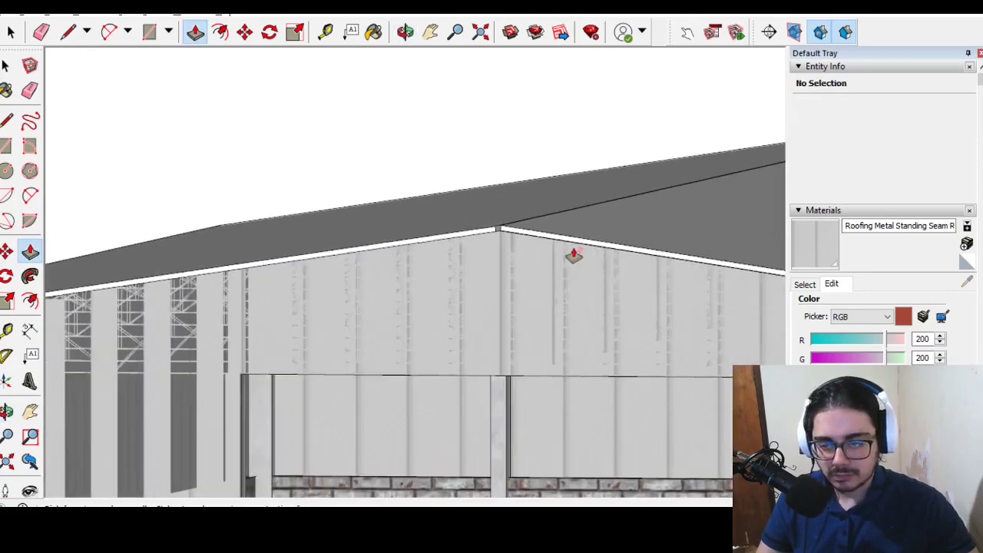
pyautogui.click(562, 248)
pyautogui.scroll(2, 456, 390)
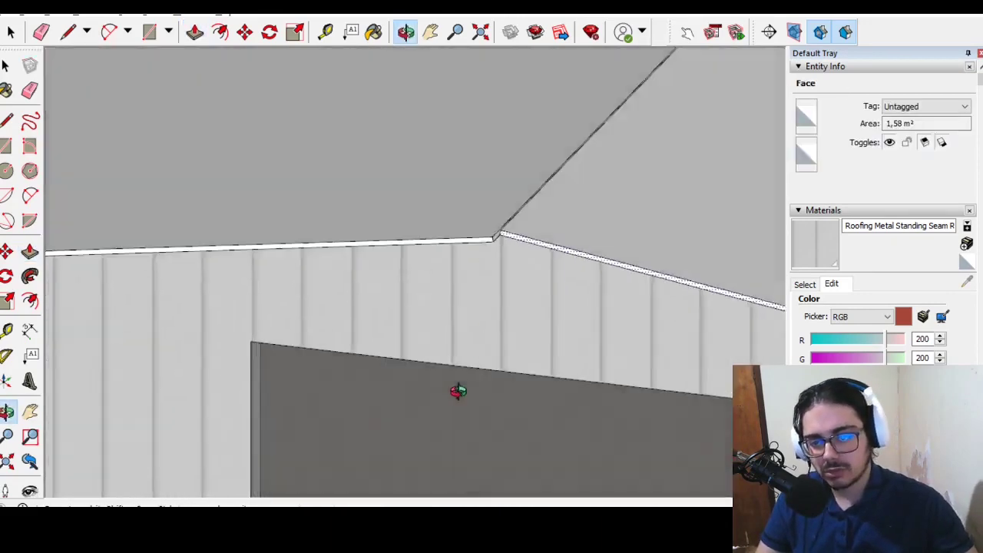
pyautogui.scroll(2, 481, 235)
pyautogui.scroll(-2, 208, 394)
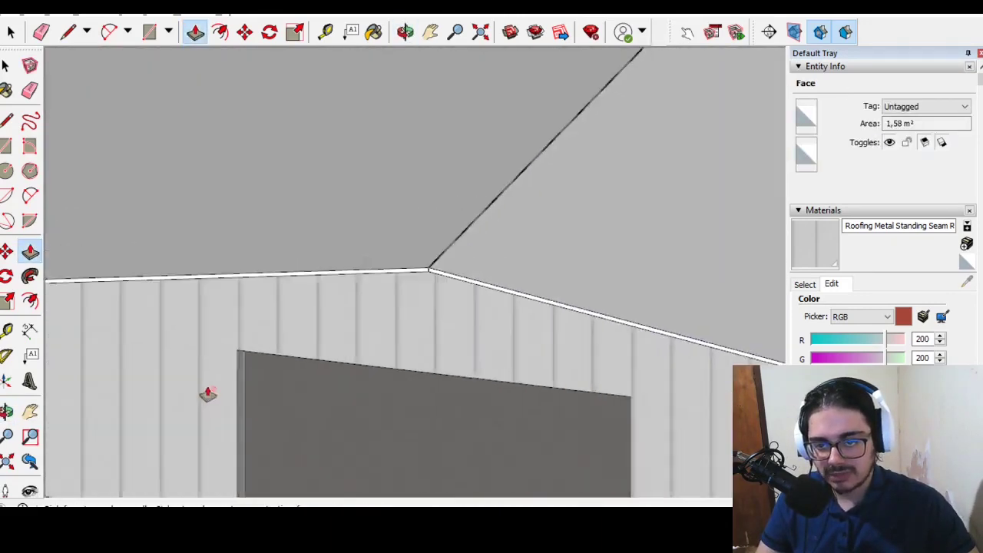
pyautogui.scroll(-5, 209, 394)
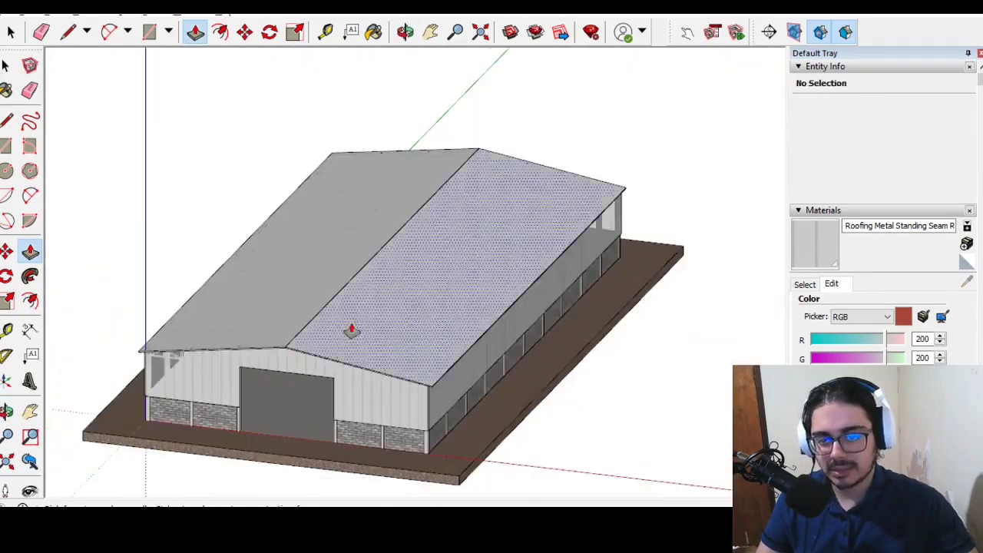
pyautogui.moveTo(351, 329); pyautogui.dragTo(131, 274, button='middle')
pyautogui.scroll(4, 131, 274)
pyautogui.scroll(-2, 634, 250)
pyautogui.scroll(2, 619, 284)
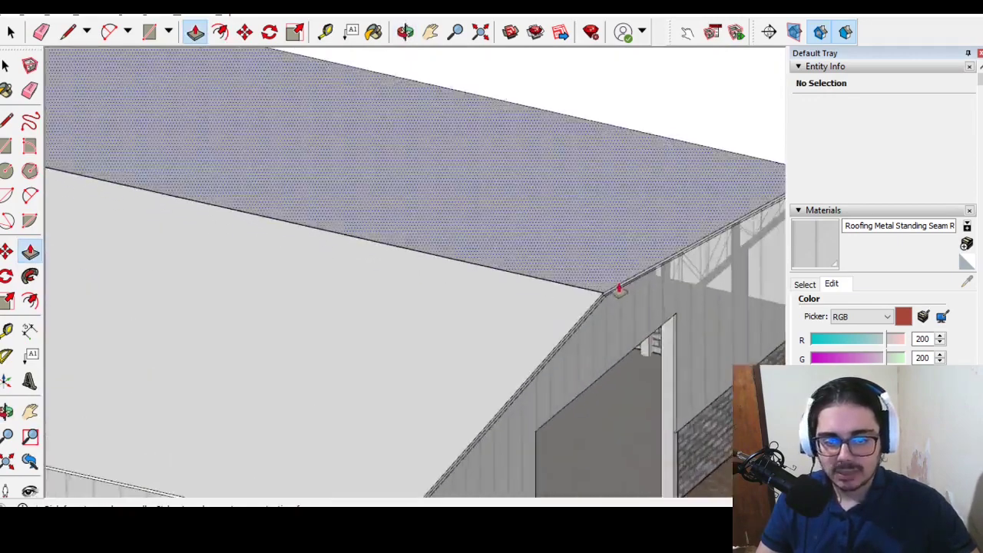
pyautogui.scroll(2, 619, 292)
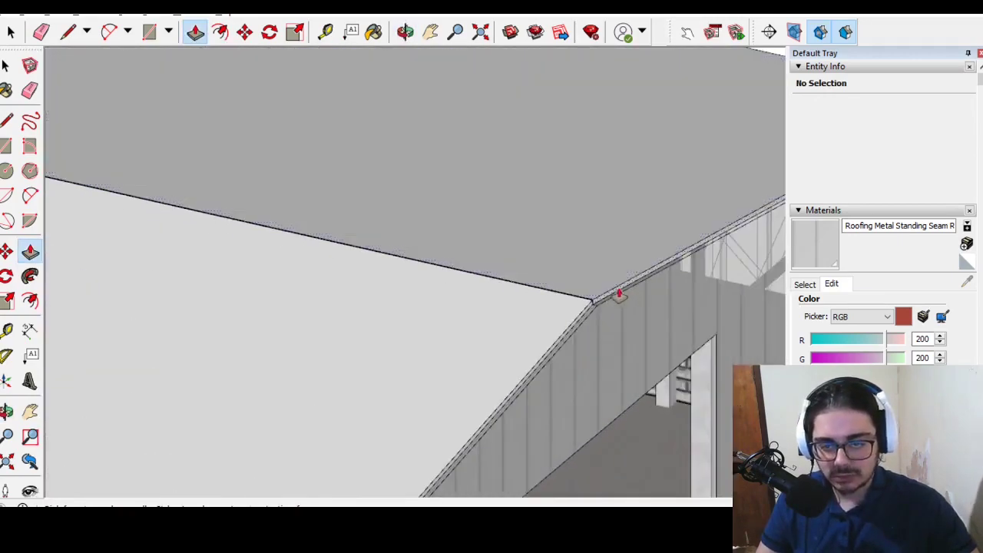
pyautogui.moveTo(619, 297); pyautogui.dragTo(653, 305)
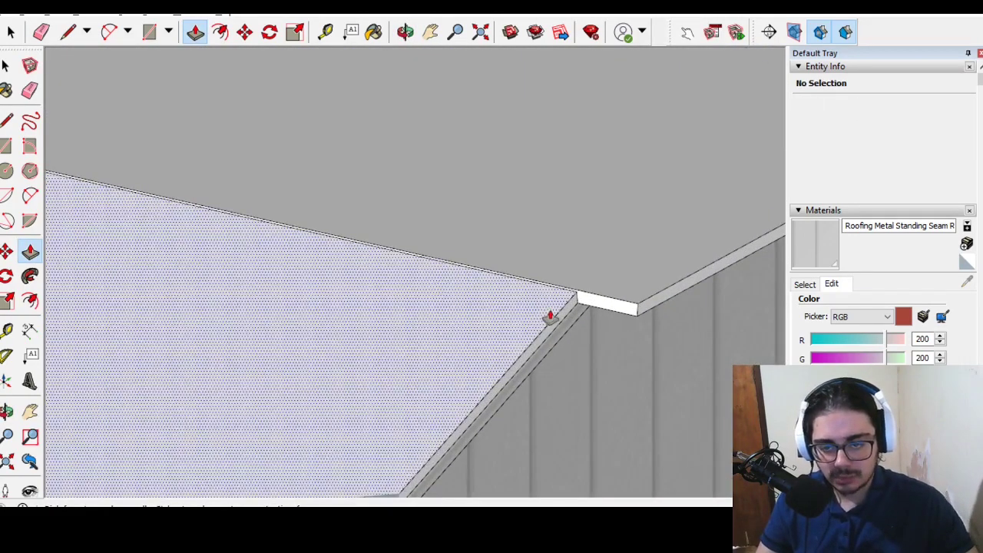
pyautogui.moveTo(586, 309); pyautogui.dragTo(630, 309)
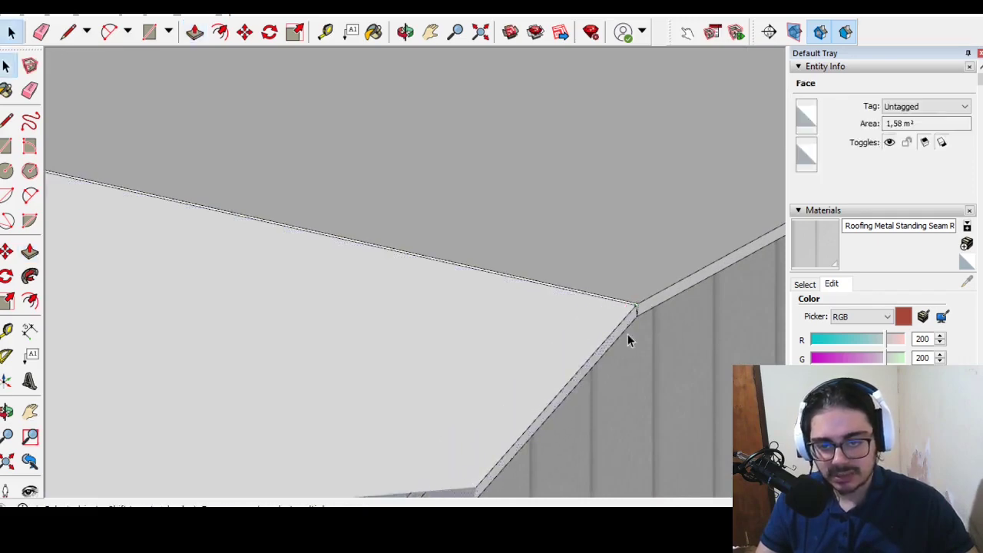
pyautogui.scroll(-3, 614, 277)
pyautogui.scroll(-4, 603, 211)
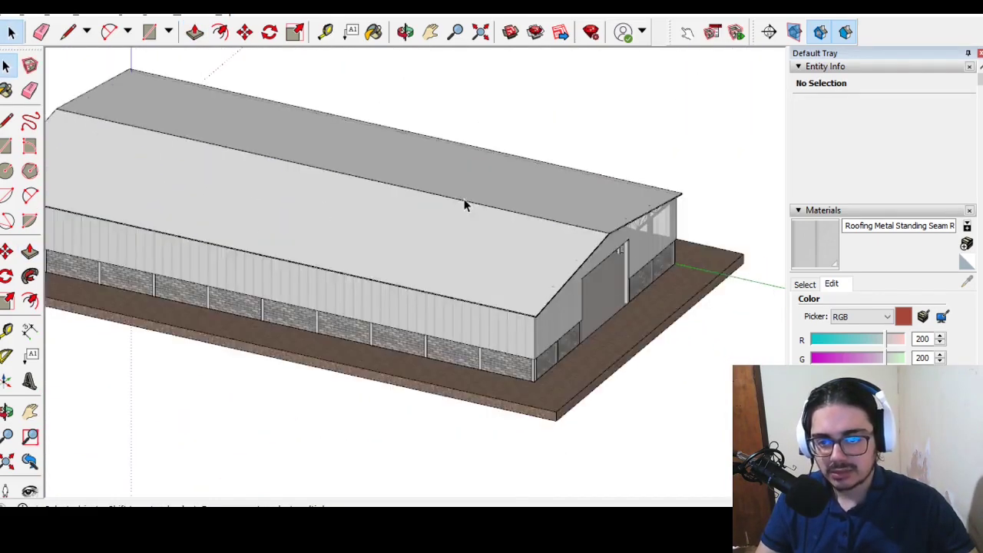
# Step: Select the whole roof and turn it into a new component
pyautogui.click(465, 205)
pyautogui.scroll(-3, 278, 241)
pyautogui.moveTo(279, 241)
pyautogui.mouseDown(button='middle')
pyautogui.moveTo(362, 228)
pyautogui.moveTo(465, 232)
pyautogui.mouseUp(button='middle')
pyautogui.rightClick(465, 231)
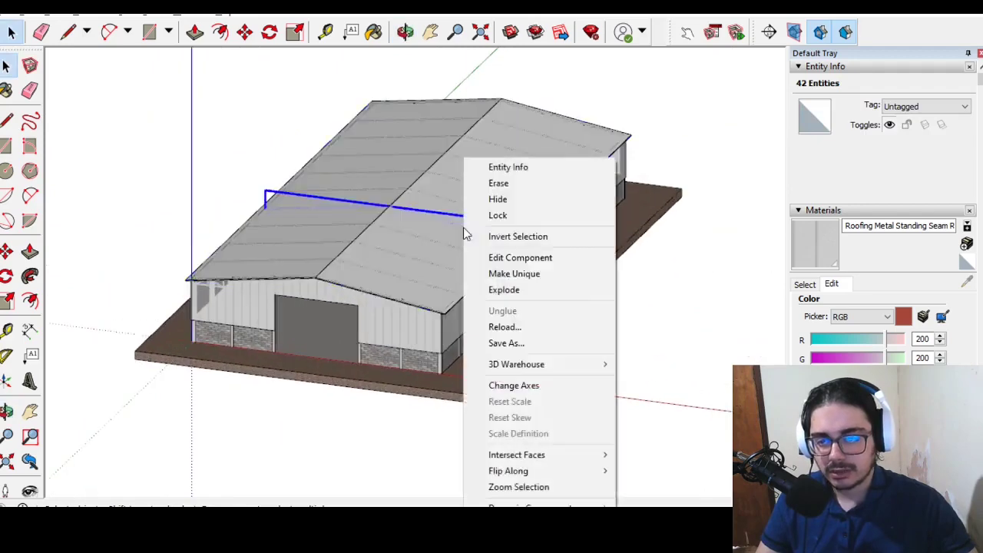
pyautogui.click(465, 233)
pyautogui.click(421, 245)
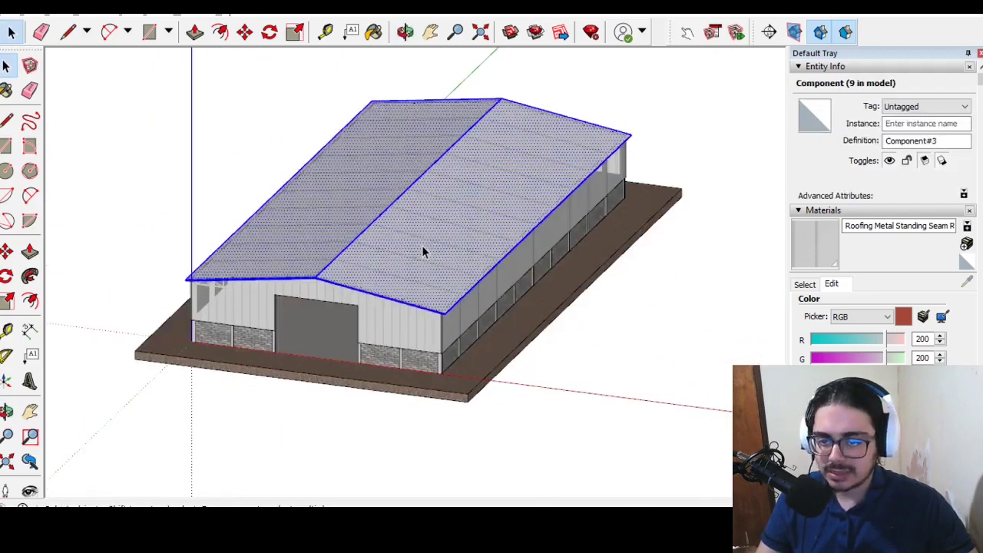
pyautogui.rightClick(422, 247)
pyautogui.click(473, 355)
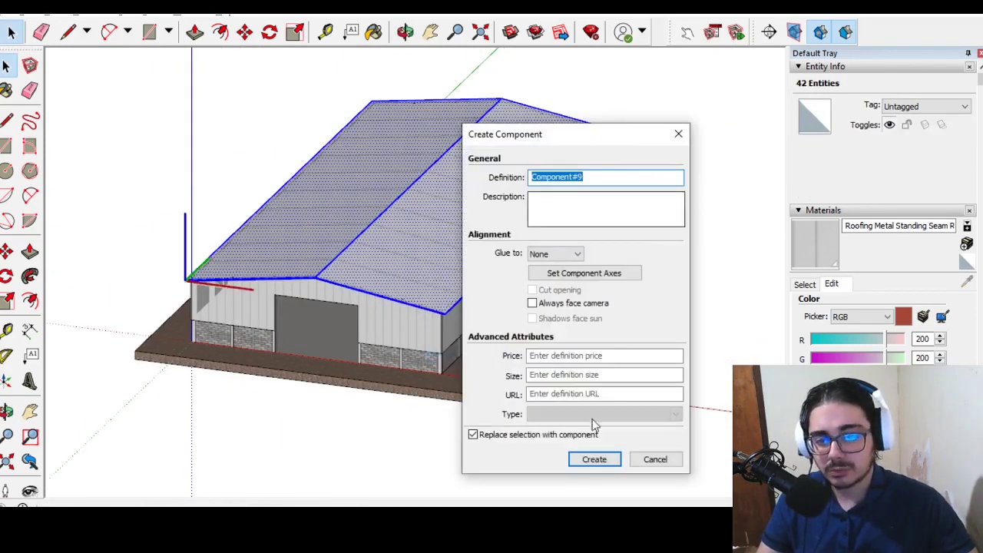
pyautogui.click(598, 459)
# Step: Return to Select, clear the roof selection and orbit around the building
pyautogui.scroll(5, 303, 159)
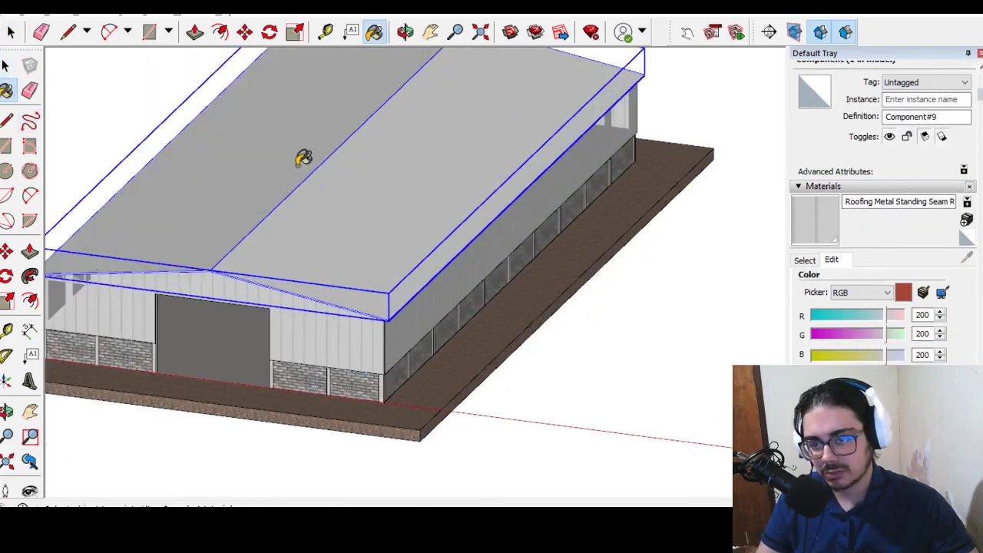
pyautogui.moveTo(302, 159); pyautogui.dragTo(333, 175, button='middle')
pyautogui.press('space')
pyautogui.click(228, 452)
pyautogui.scroll(-3, 261, 446)
pyautogui.moveTo(263, 445)
pyautogui.mouseDown(button='middle')
pyautogui.moveTo(230, 369)
pyautogui.moveTo(114, 401)
pyautogui.mouseUp(button='middle')
pyautogui.scroll(4, 173, 377)
pyautogui.scroll(-5, 115, 401)
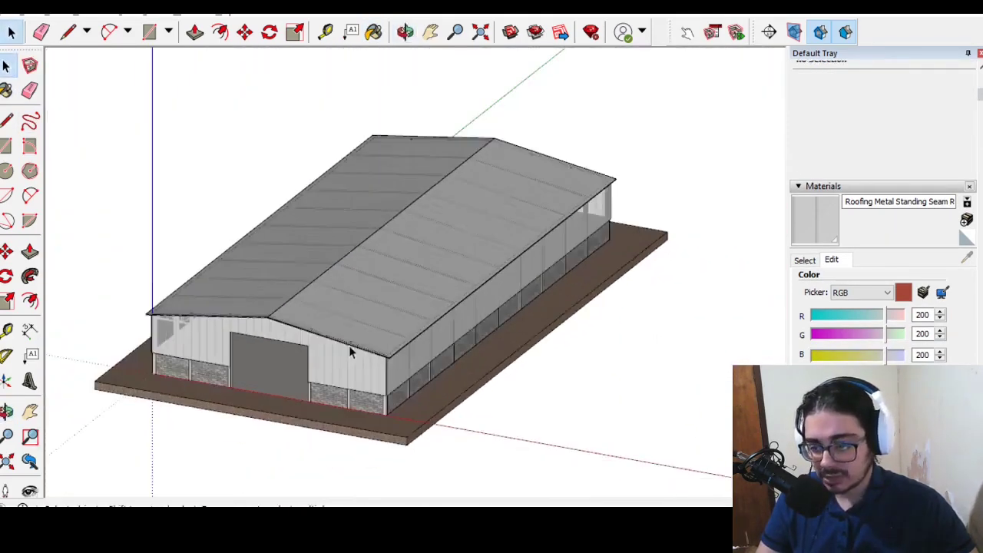
pyautogui.scroll(5, 375, 355)
# Step: Draw a strip at the doorway wall corner and raise it into a tall door panel
pyautogui.scroll(3, 375, 355)
pyautogui.moveTo(375, 356); pyautogui.dragTo(292, 338, button='middle')
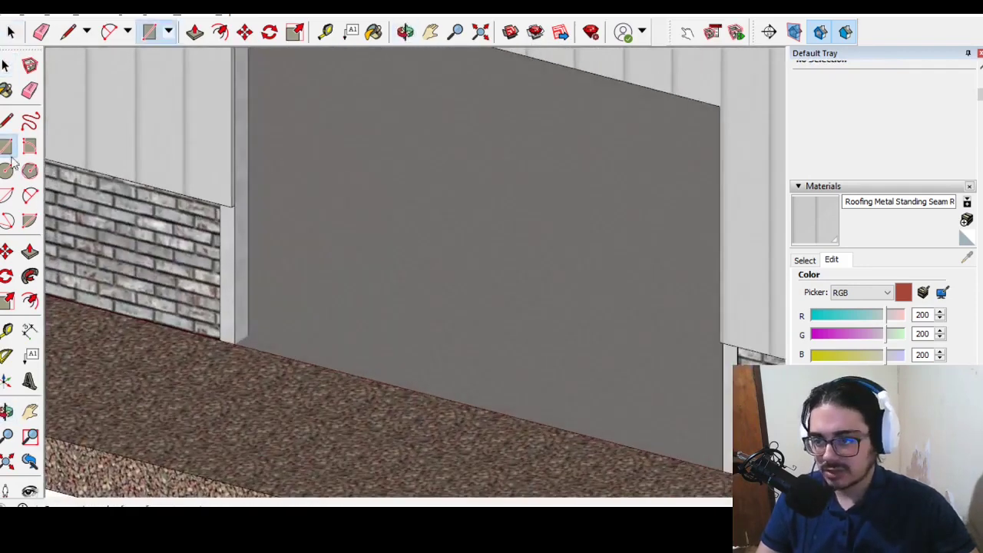
pyautogui.click(6, 145)
pyautogui.scroll(1, 316, 368)
pyautogui.click(298, 343)
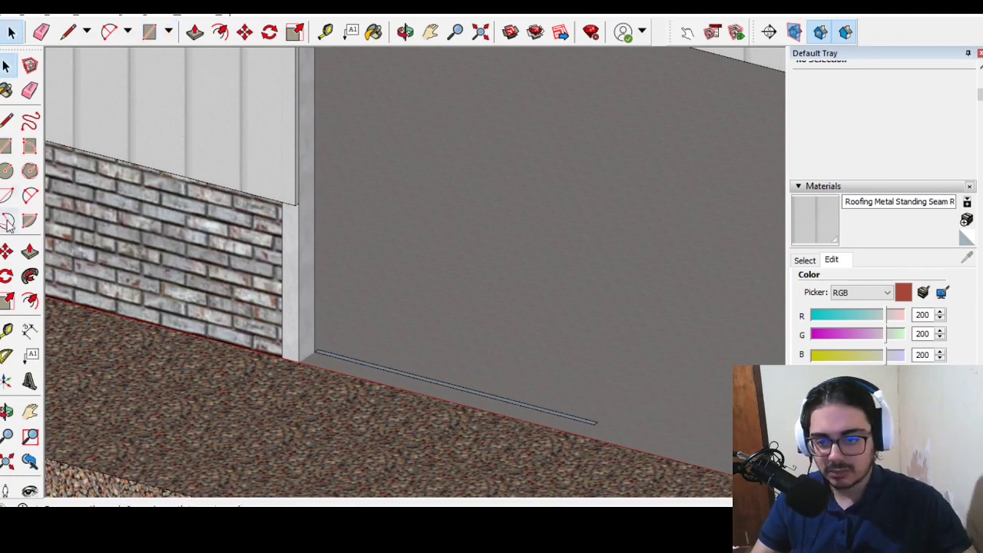
pyautogui.moveTo(388, 378); pyautogui.dragTo(379, 220)
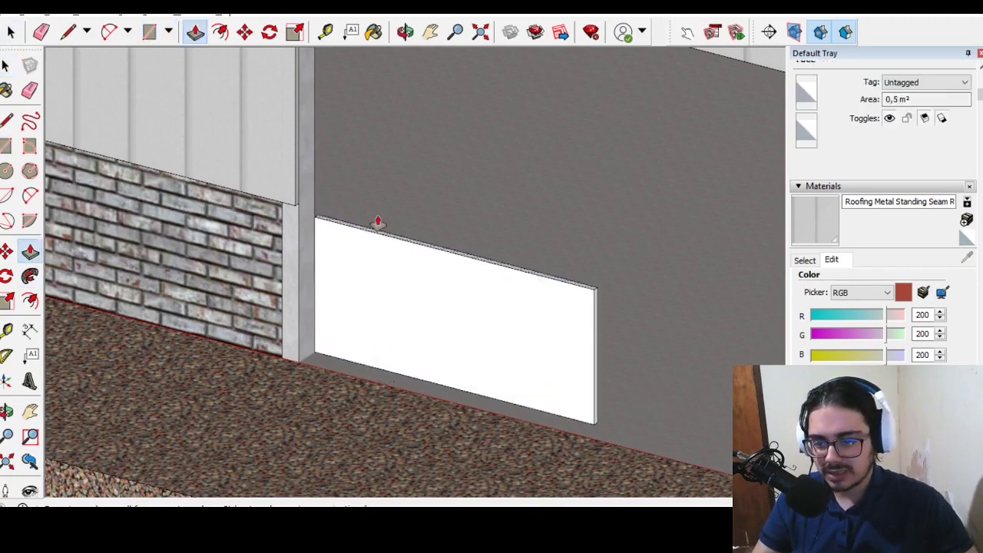
pyautogui.moveTo(378, 221)
pyautogui.mouseDown(button='middle')
pyautogui.moveTo(450, 472)
pyautogui.moveTo(485, 187)
pyautogui.mouseUp(button='middle')
pyautogui.scroll(-5, 384, 334)
pyautogui.moveTo(384, 333); pyautogui.dragTo(316, 233, button='middle')
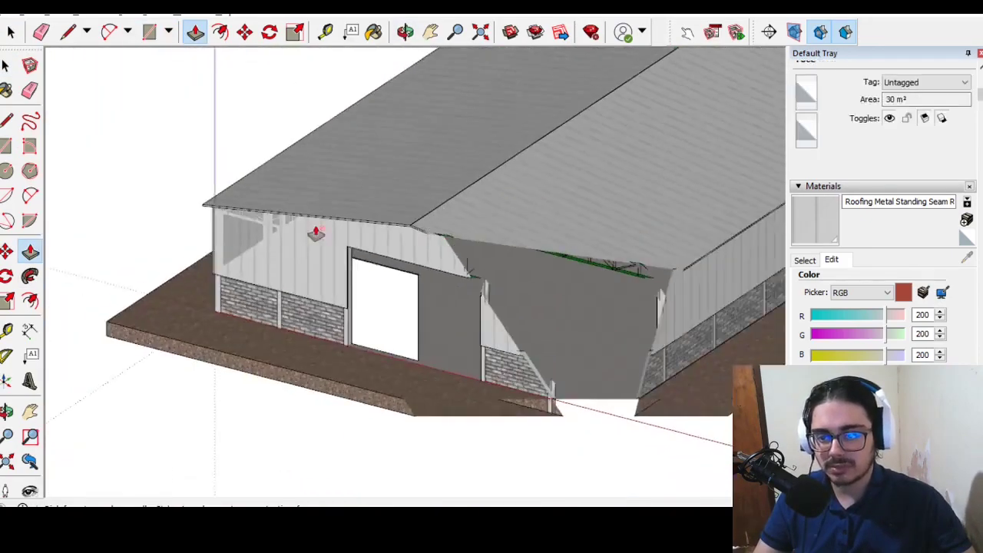
# Step: Switch the camera to Perspective, then to Parallel Projection, and zoom in
pyautogui.click(129, 17)
pyautogui.click(116, 96)
pyautogui.scroll(-5, 328, 220)
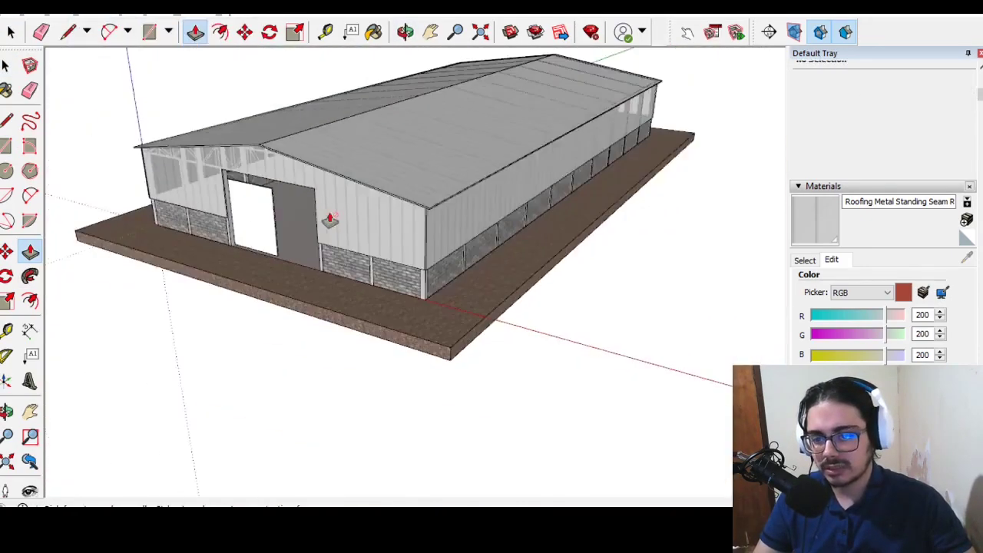
pyautogui.click(99, 17)
pyautogui.click(131, 81)
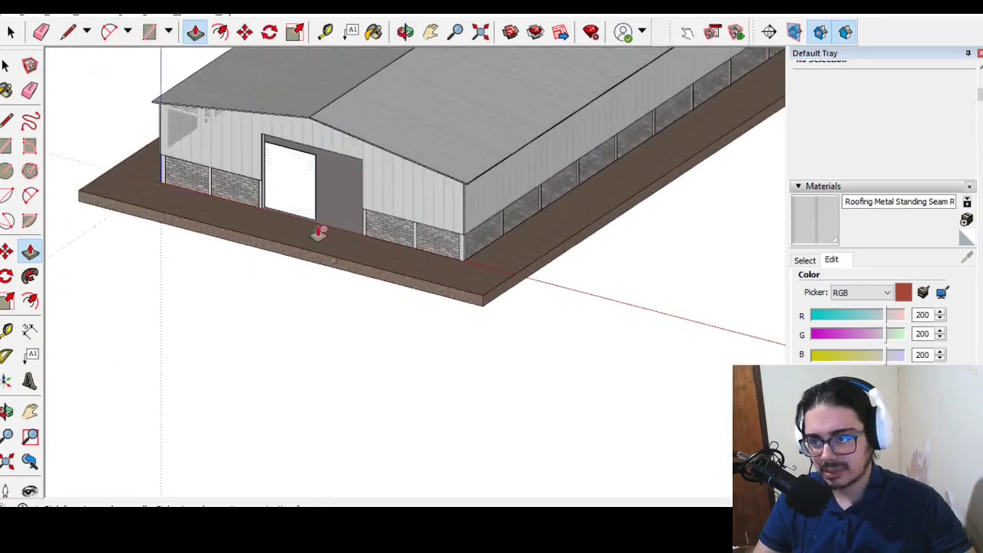
pyautogui.scroll(3, 272, 90)
pyautogui.scroll(3, 418, 259)
# Step: Turn the door panel face into a component
pyautogui.click(411, 272)
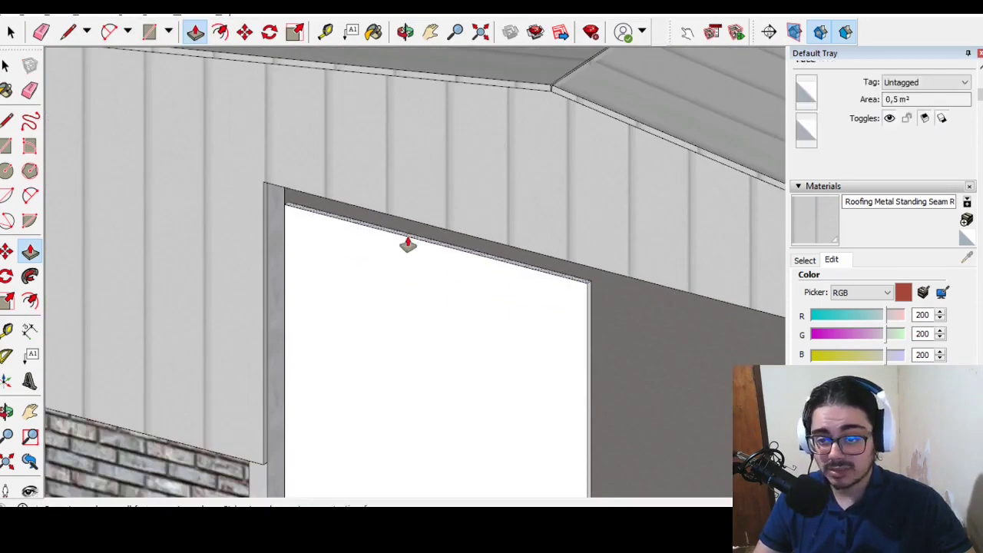
pyautogui.press('space')
pyautogui.click(407, 241)
pyautogui.rightClick(407, 239)
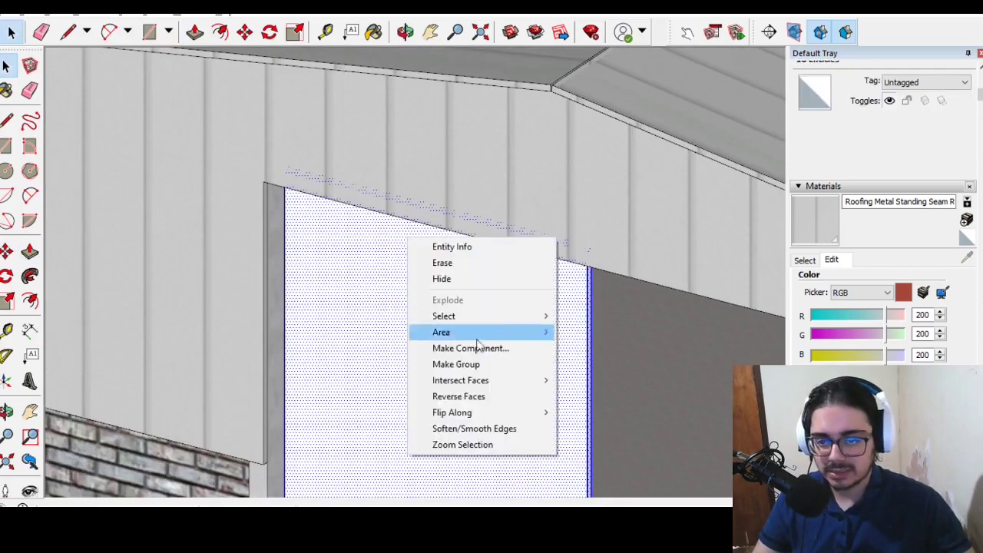
pyautogui.click(480, 352)
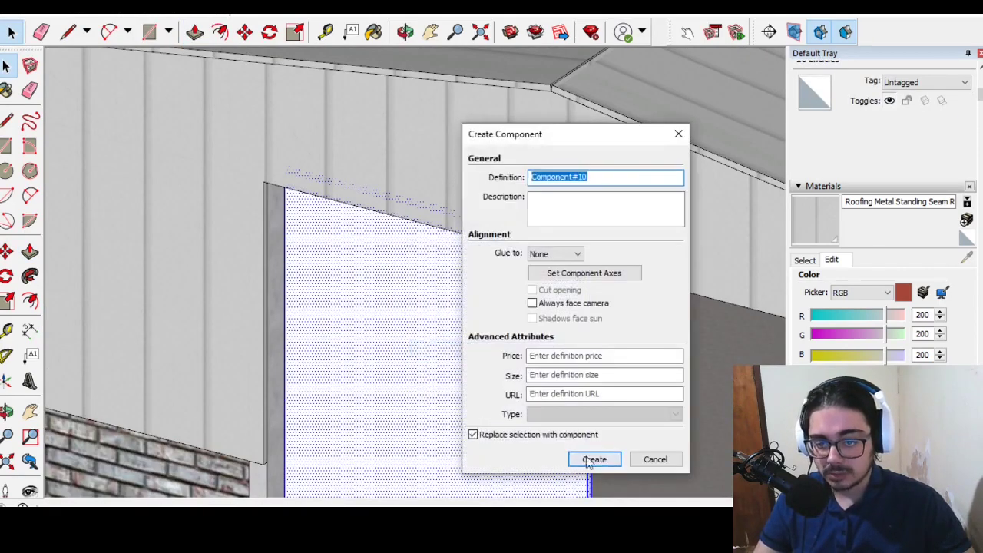
pyautogui.click(594, 459)
# Step: Paint the door with grey siding, then red standing-seam metal roofing
pyautogui.click(6, 90)
pyautogui.scroll(-2, 259, 180)
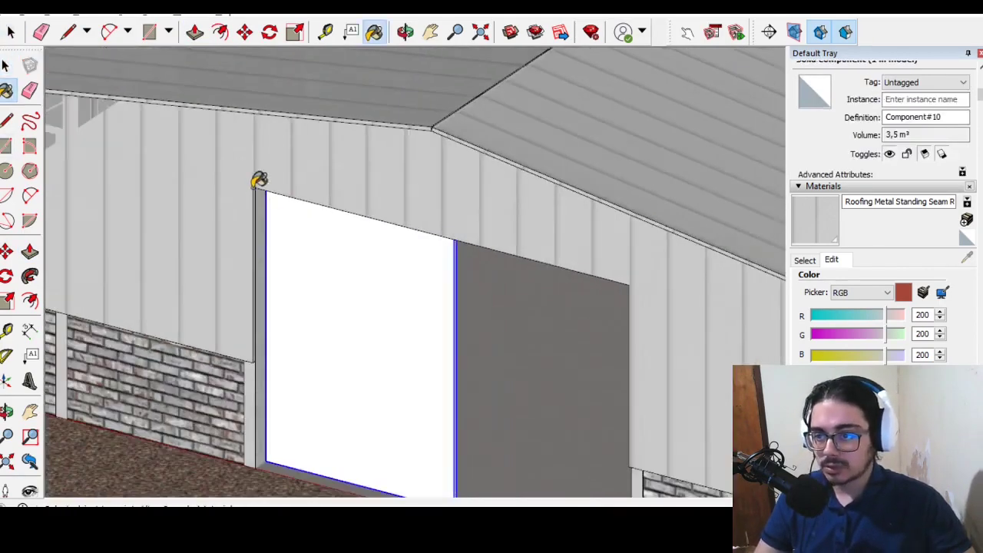
pyautogui.click(318, 279)
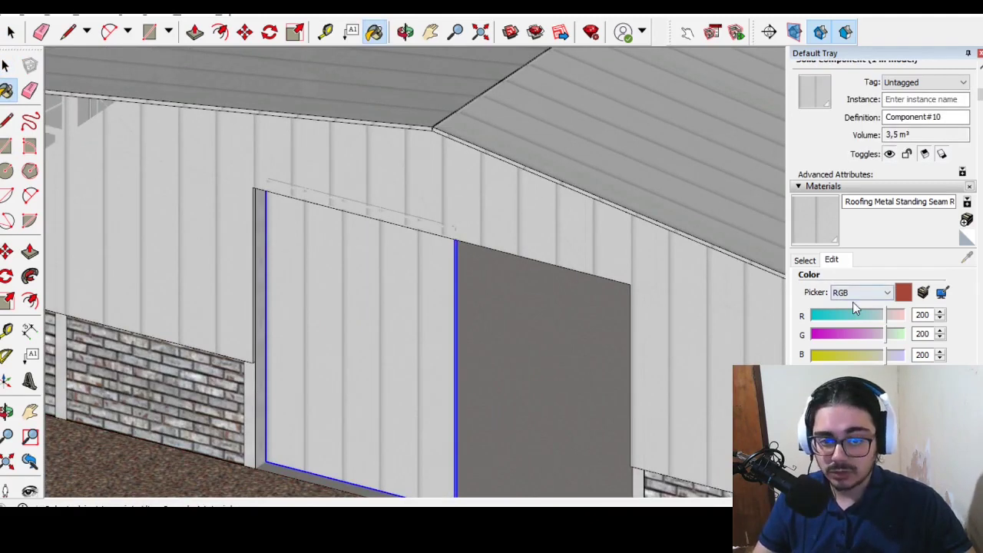
pyautogui.click(810, 259)
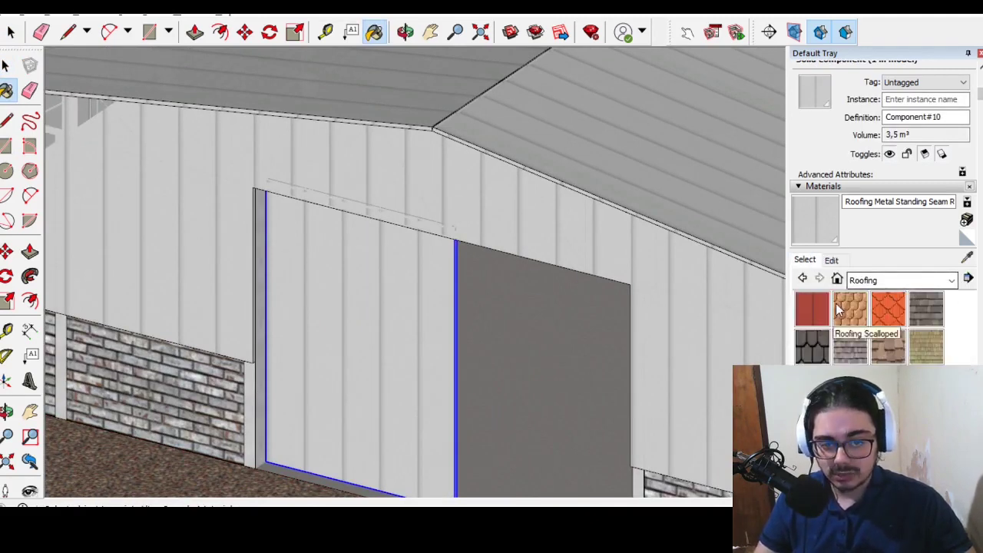
pyautogui.click(367, 304)
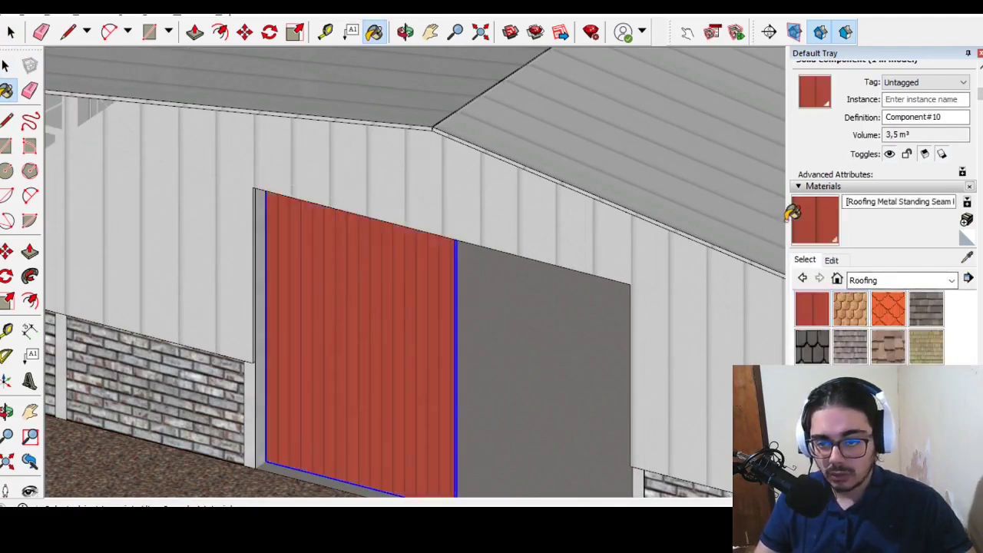
# Step: Tint the standing-seam metal material to mid-grey RGB 160,160,160
pyautogui.click(832, 261)
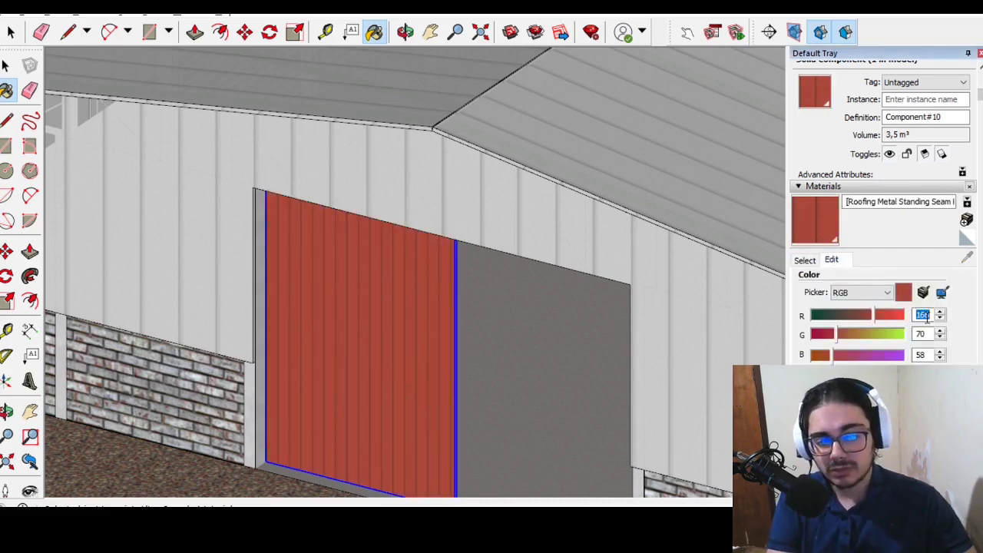
pyautogui.write('160')
pyautogui.press('Tab')
pyautogui.write('1')
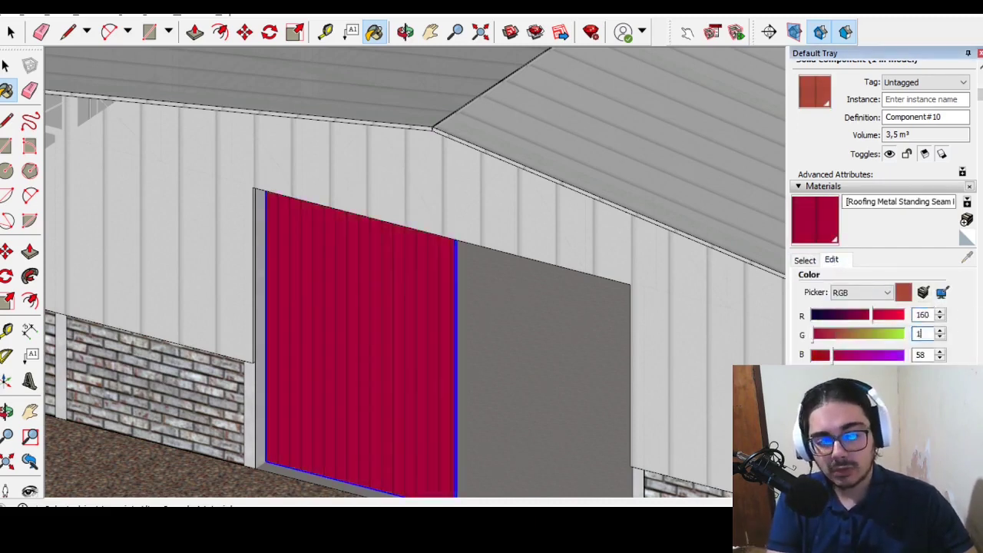
pyautogui.write('60')
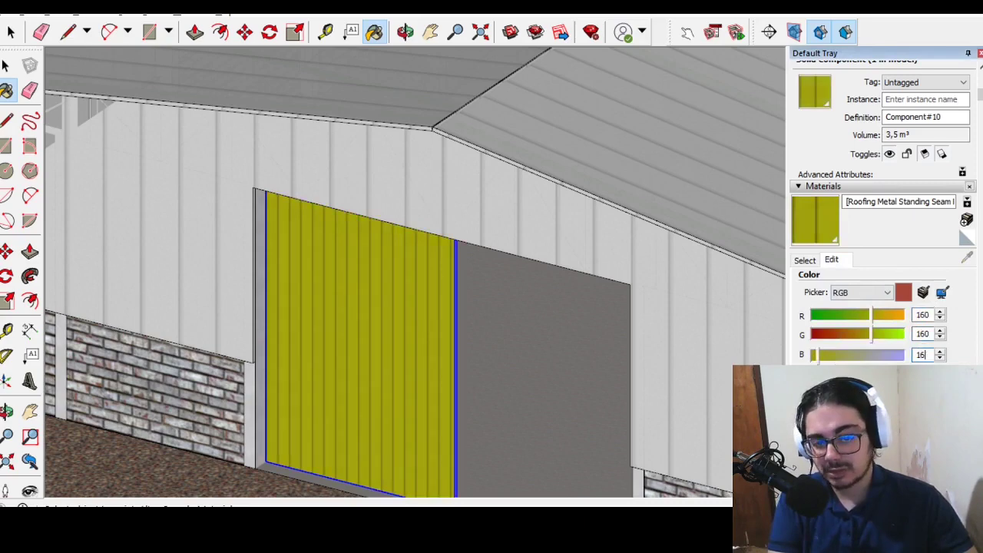
pyautogui.write('0')
# Step: Copy and paste the door component to place a copy in front of the opening
pyautogui.scroll(-3, 625, 340)
pyautogui.scroll(-5, 560, 307)
pyautogui.press('space')
pyautogui.scroll(-1, 368, 263)
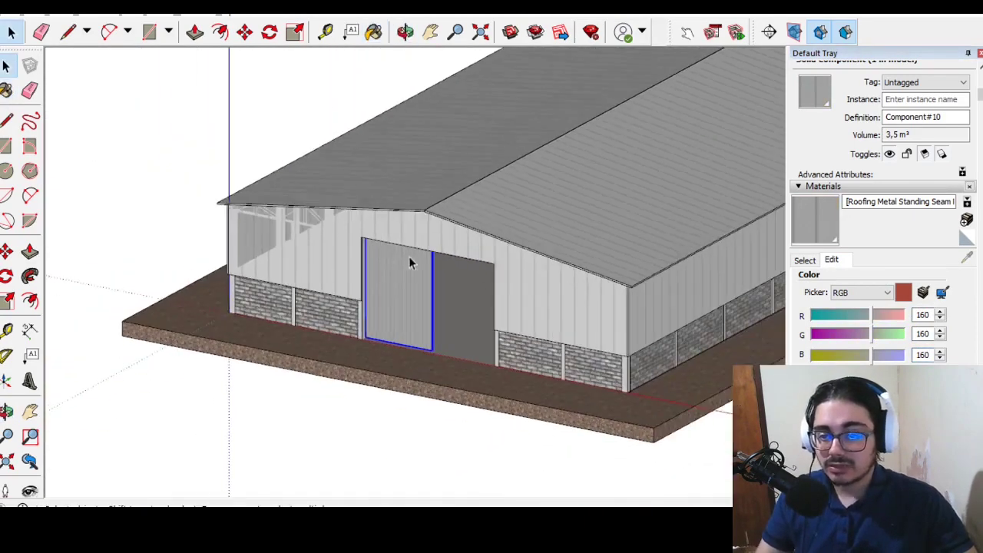
pyautogui.scroll(2, 406, 264)
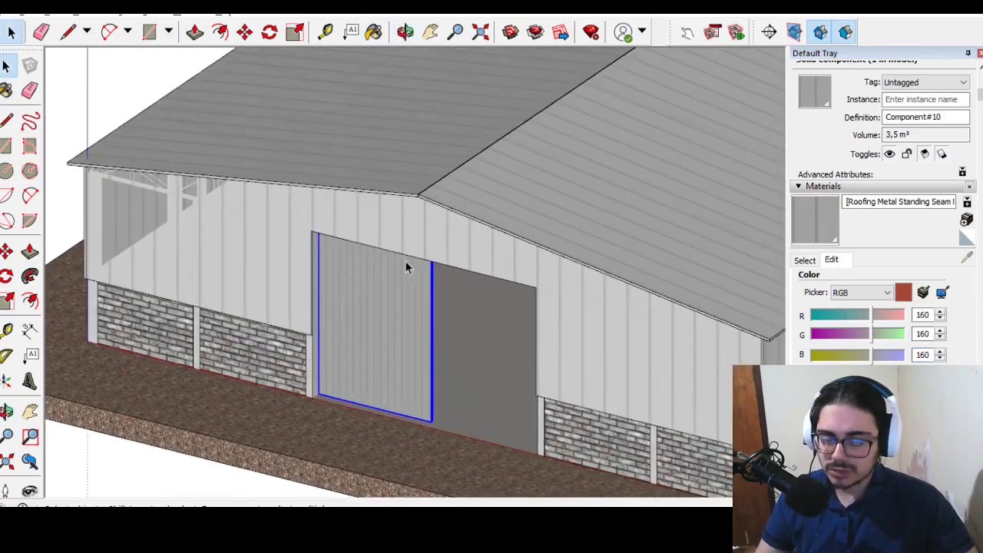
pyautogui.scroll(-1, 382, 306)
pyautogui.hotkey('ctrl', 'c')
pyautogui.hotkey('ctrl', 'v')
pyautogui.scroll(-3, 382, 306)
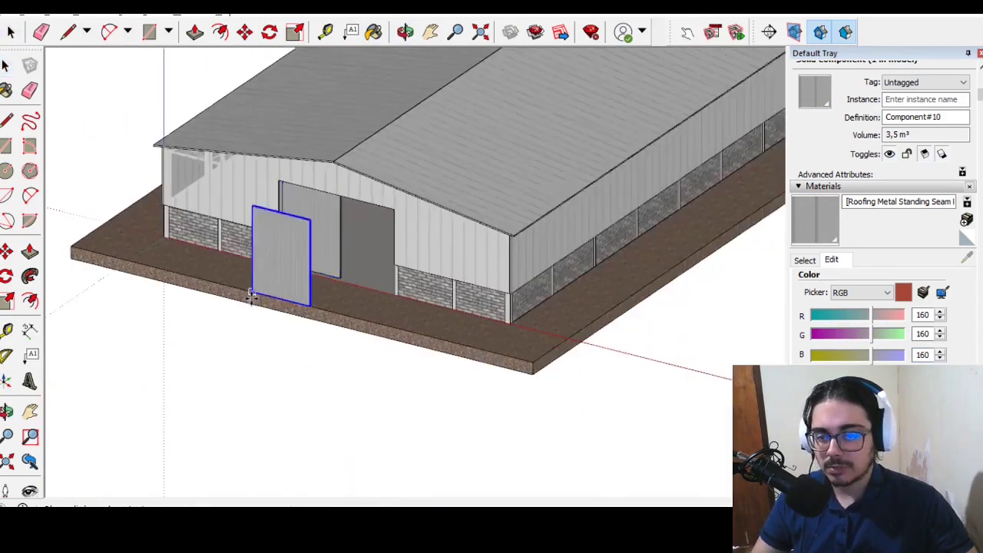
pyautogui.scroll(3, 342, 280)
pyautogui.scroll(4, 342, 279)
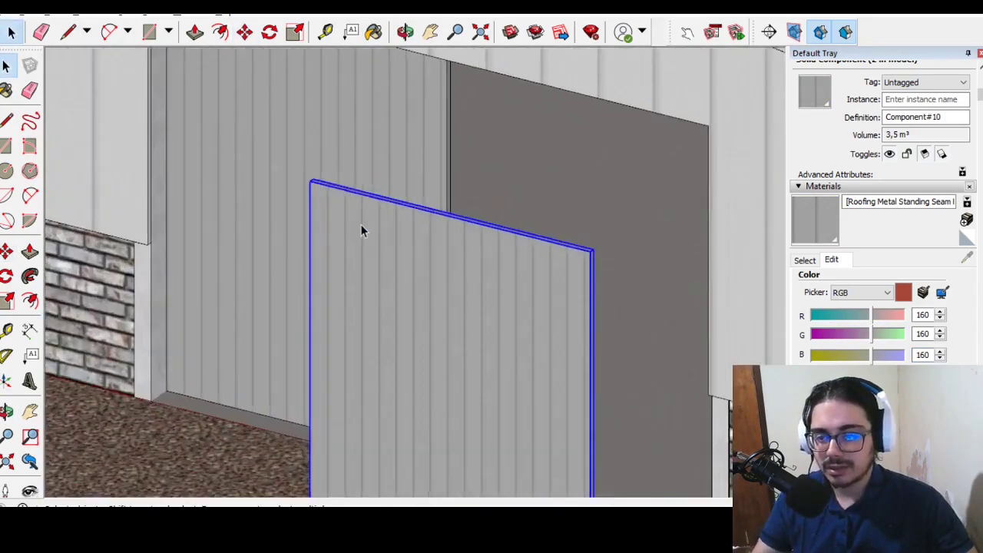
# Step: Inside the copied door, select all its geometry and make it a group
pyautogui.doubleClick(361, 223)
pyautogui.click(6, 147)
pyautogui.scroll(2, 538, 252)
pyautogui.scroll(-2, 478, 294)
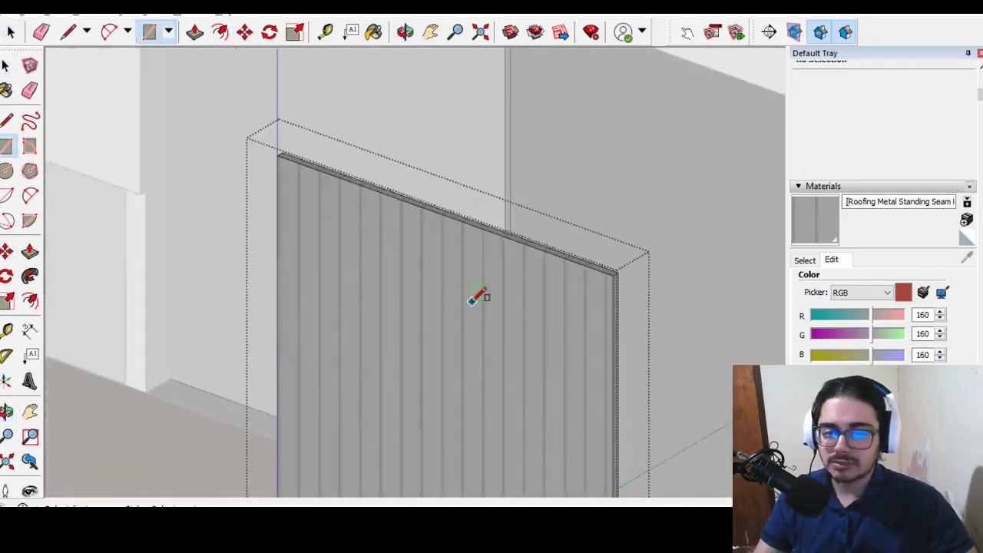
pyautogui.press('space')
pyautogui.doubleClick(472, 300)
pyautogui.tripleClick(471, 296)
pyautogui.rightClick(471, 297)
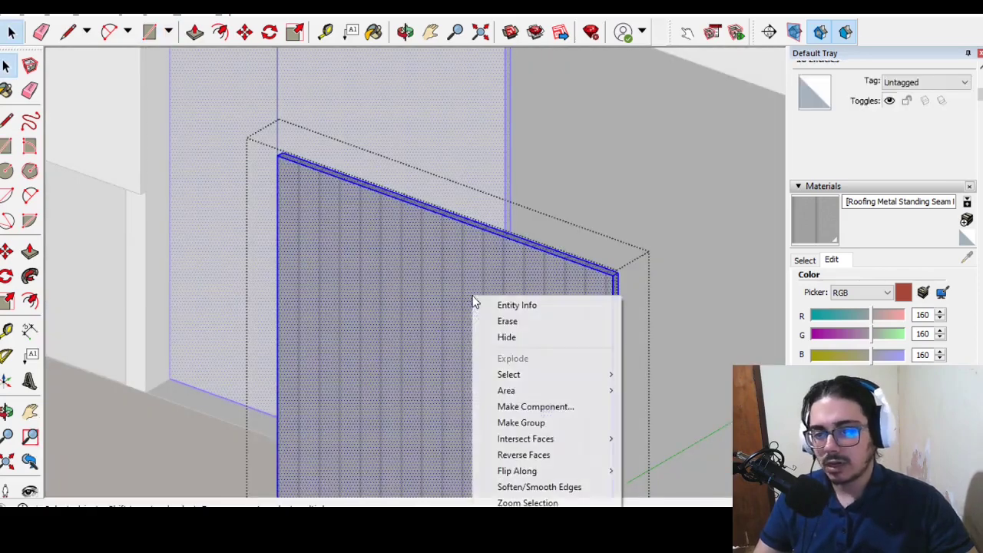
pyautogui.click(530, 424)
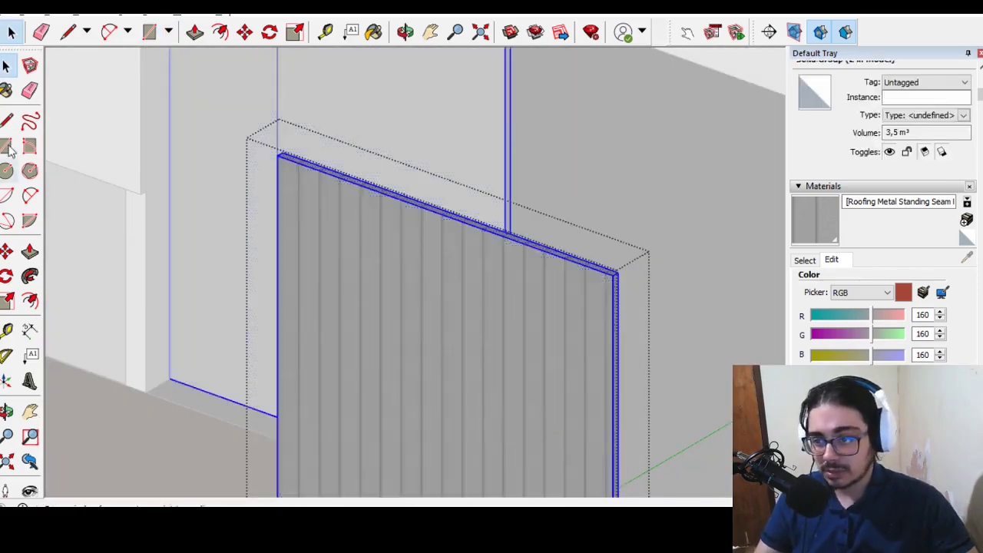
# Step: Push/Pull the door panel's top face up into a sloped trim beam
pyautogui.scroll(2, 524, 266)
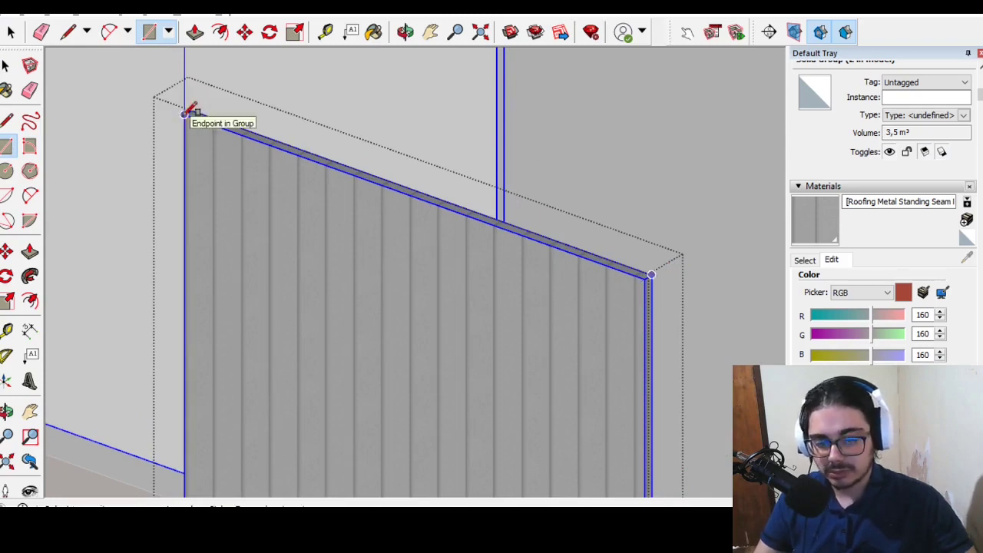
pyautogui.press('space')
pyautogui.click(30, 248)
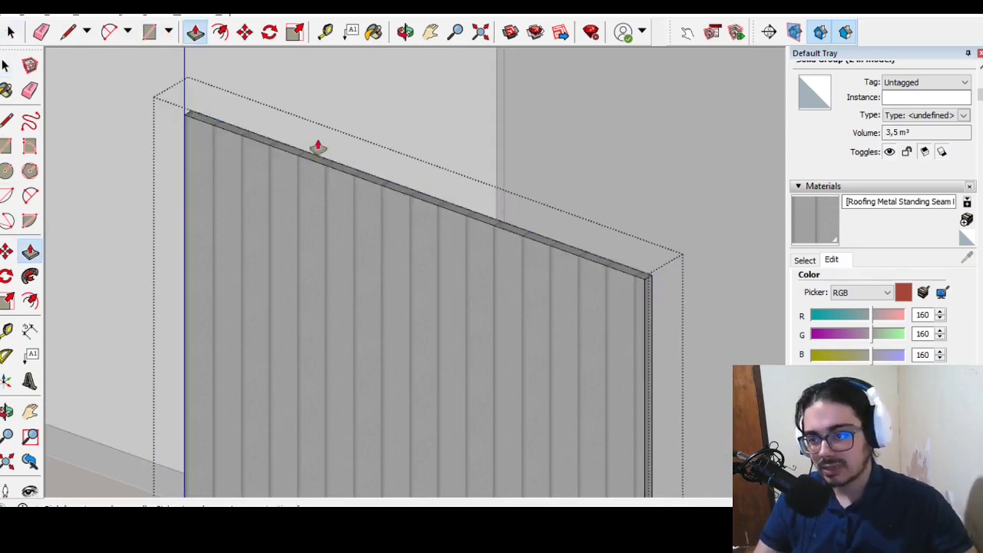
pyautogui.click(292, 161)
pyautogui.click(284, 118)
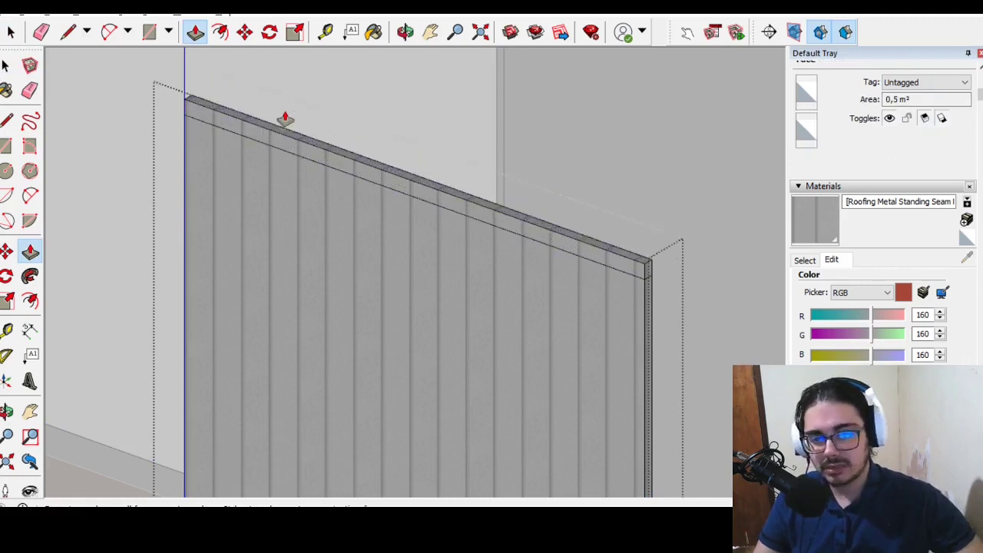
pyautogui.press('space')
pyautogui.moveTo(77, 220)
pyautogui.mouseDown(button='middle')
pyautogui.moveTo(540, 226)
pyautogui.moveTo(305, 321)
pyautogui.mouseUp(button='middle')
pyautogui.scroll(-3, 305, 321)
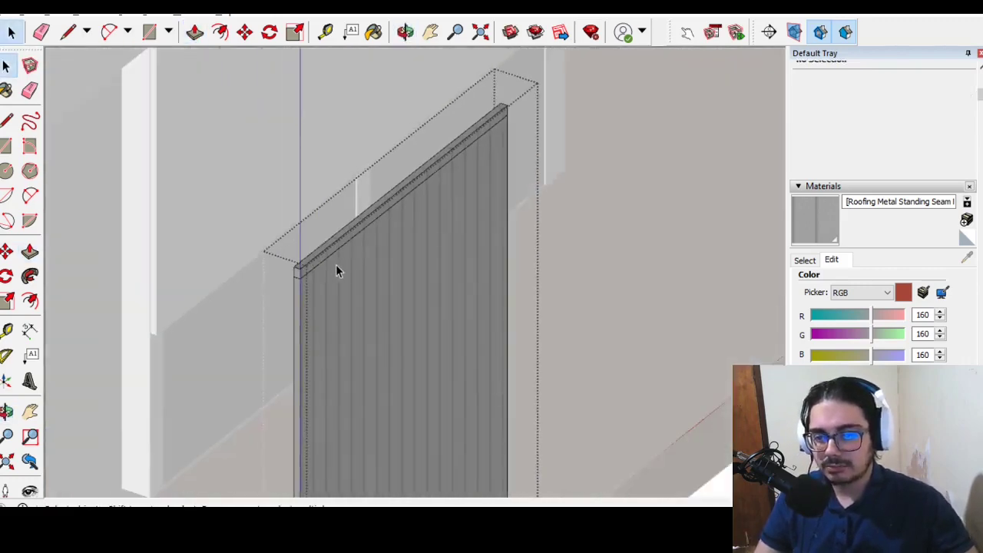
pyautogui.scroll(3, 335, 264)
pyautogui.press('p')
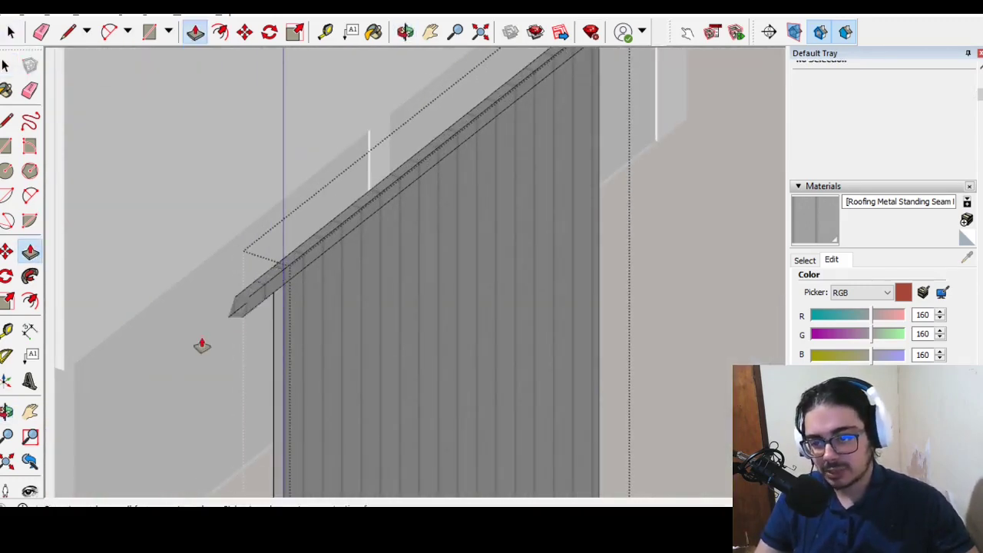
# Step: Make the sloped trim piece a group
pyautogui.tripleClick(248, 310)
pyautogui.rightClick(247, 306)
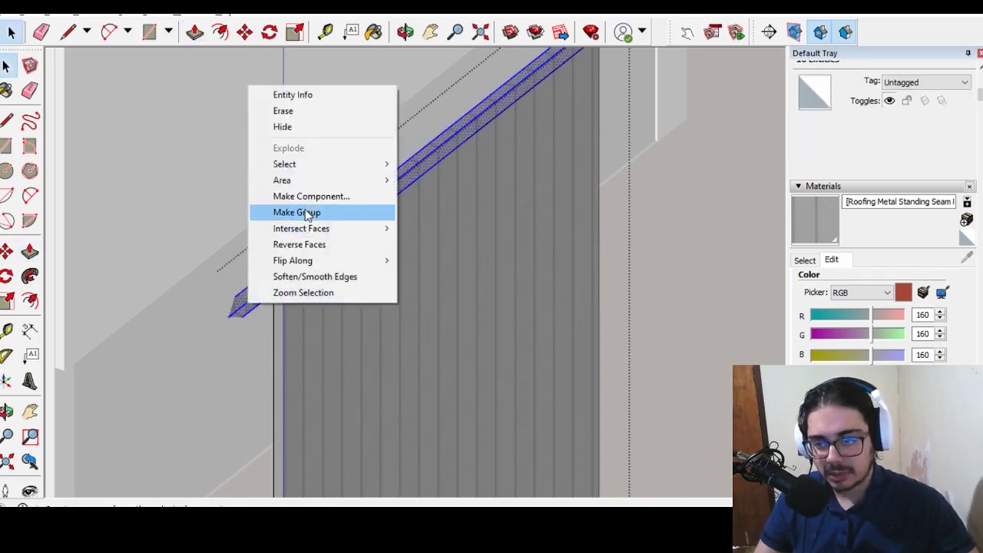
pyautogui.click(305, 212)
# Step: Paint the trim beam with the in-model green Color G07 material
pyautogui.press('b')
pyautogui.click(816, 264)
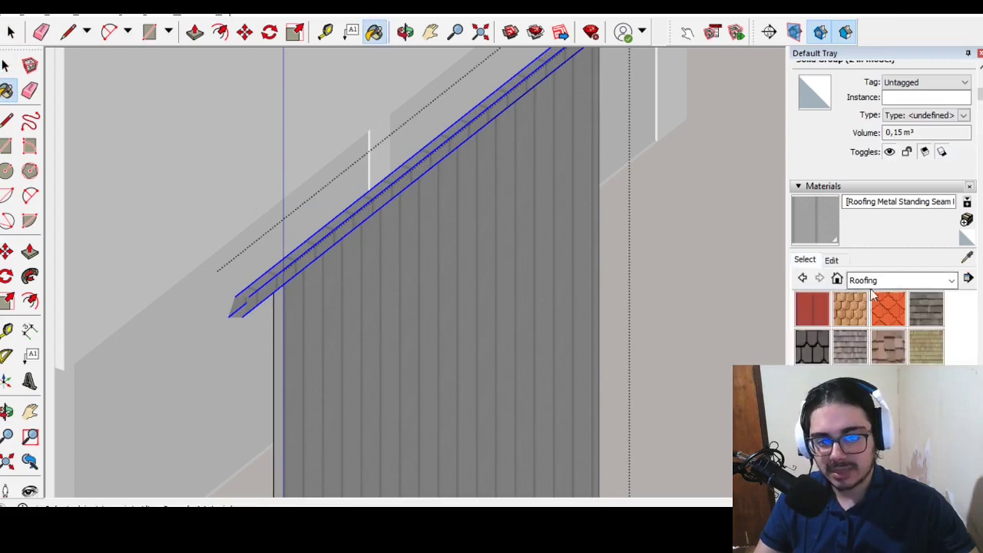
pyautogui.click(875, 283)
pyautogui.click(865, 266)
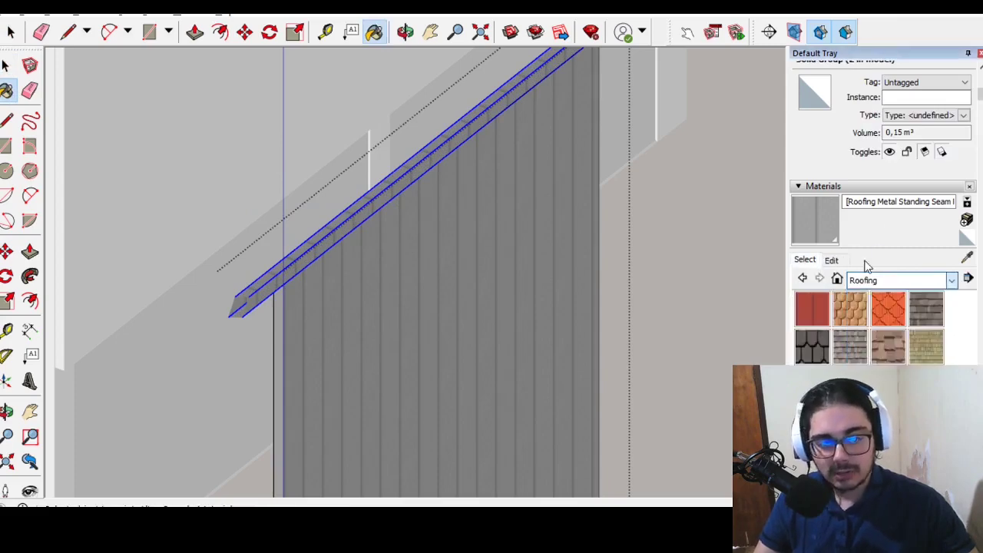
pyautogui.click(837, 278)
pyautogui.click(921, 318)
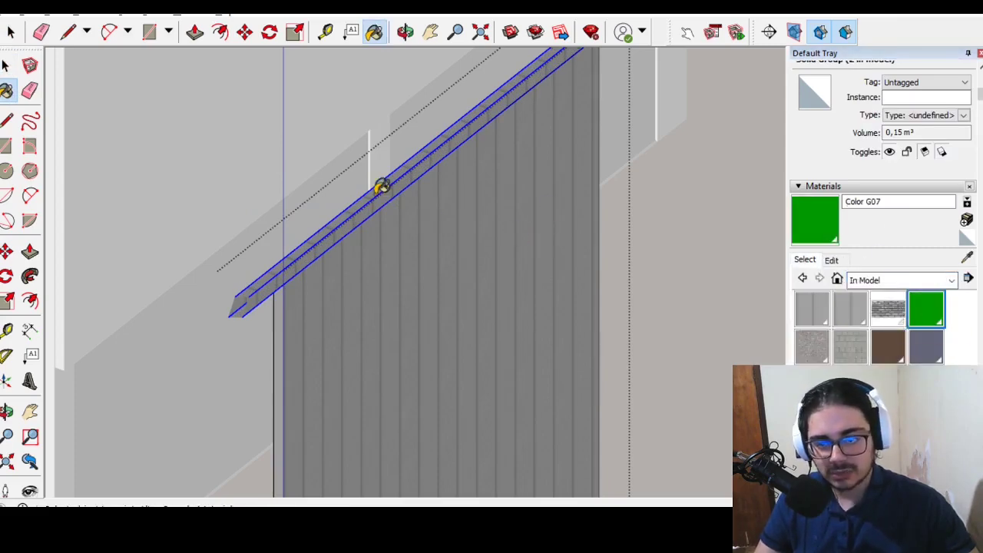
pyautogui.click(382, 187)
pyautogui.scroll(-5, 382, 186)
pyautogui.press('space')
# Step: Orbit round to the warehouse front and select the front door panel
pyautogui.scroll(2, 415, 242)
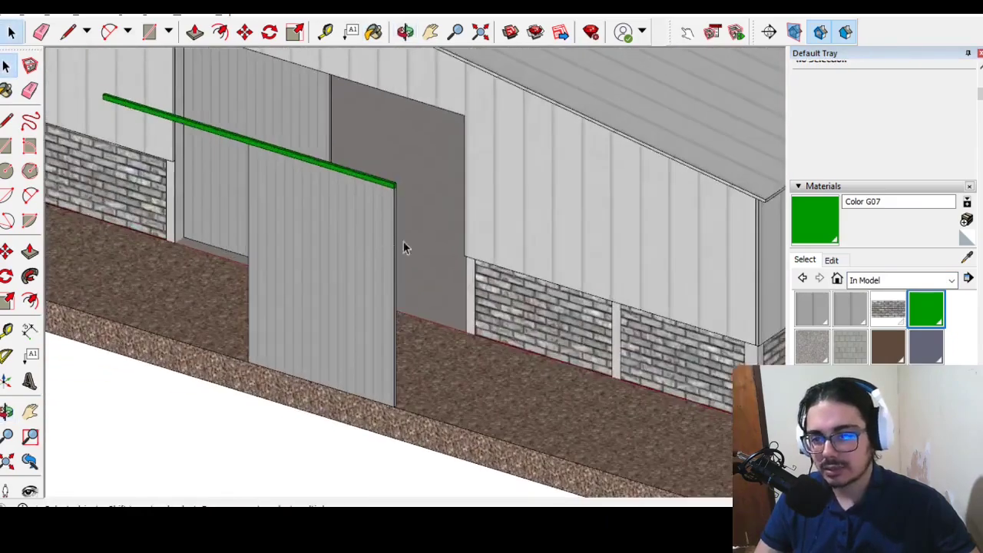
pyautogui.scroll(-2, 340, 252)
pyautogui.scroll(-3, 562, 296)
pyautogui.moveTo(562, 296)
pyautogui.mouseDown(button='middle')
pyautogui.moveTo(90, 233)
pyautogui.moveTo(269, 216)
pyautogui.mouseUp(button='middle')
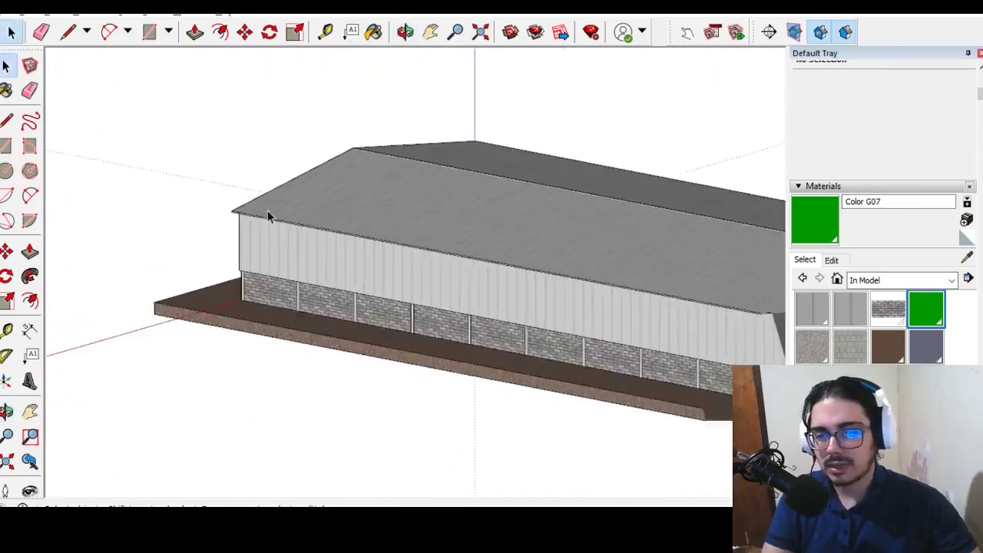
pyautogui.scroll(-3, 268, 216)
pyautogui.moveTo(384, 202)
pyautogui.mouseDown(button='middle')
pyautogui.moveTo(358, 158)
pyautogui.moveTo(243, 156)
pyautogui.mouseUp(button='middle')
pyautogui.scroll(3, 319, 247)
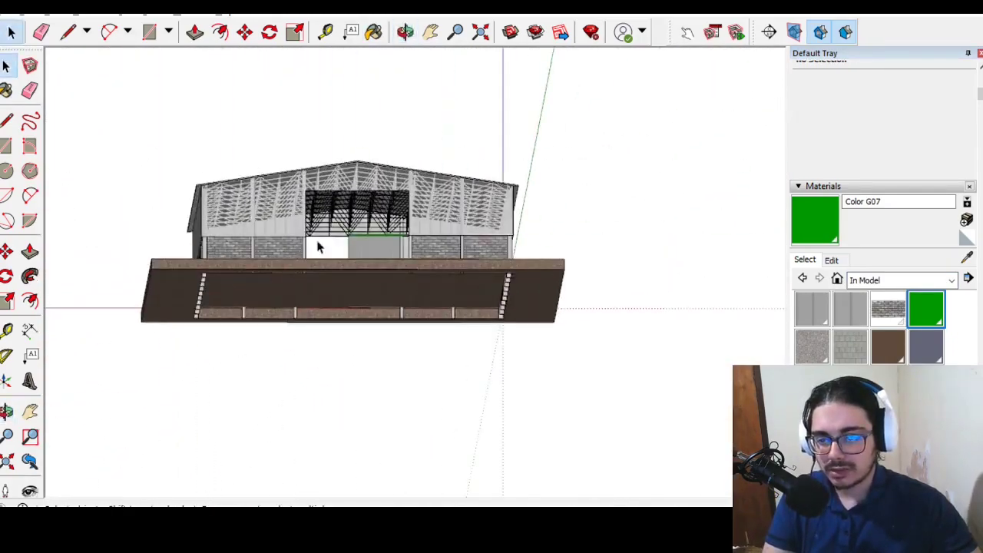
pyautogui.scroll(3, 319, 246)
pyautogui.scroll(2, 416, 235)
pyautogui.click(388, 277)
pyautogui.scroll(-3, 387, 277)
pyautogui.moveTo(403, 257)
pyautogui.mouseDown(button='middle')
pyautogui.moveTo(190, 242)
pyautogui.moveTo(632, 320)
pyautogui.moveTo(589, 408)
pyautogui.mouseUp(button='middle')
pyautogui.scroll(-3, 632, 321)
pyautogui.scroll(3, 362, 358)
pyautogui.scroll(1, 271, 338)
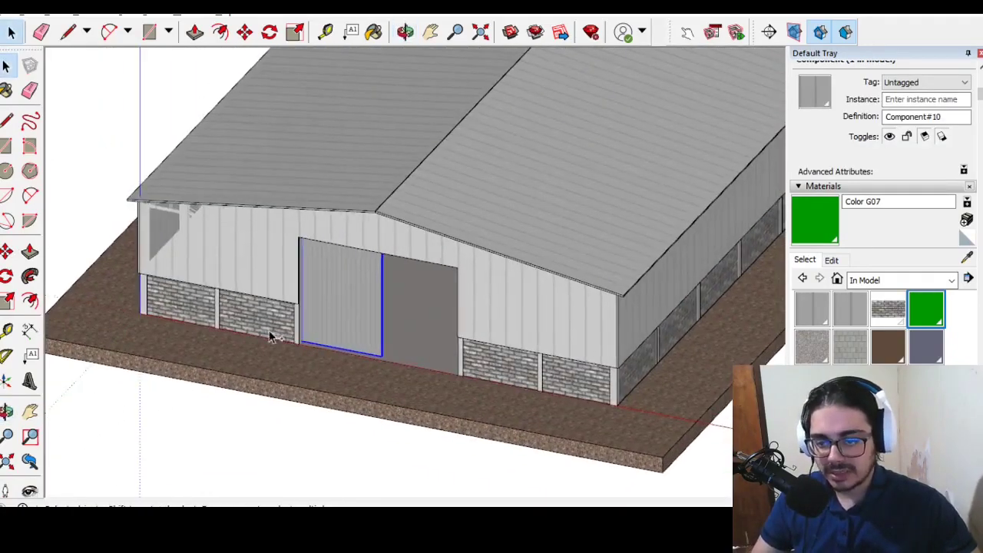
# Step: Edit the front wall, select its door panel and start moving a copy
pyautogui.click(297, 294)
pyautogui.doubleClick(292, 335)
pyautogui.scroll(3, 320, 317)
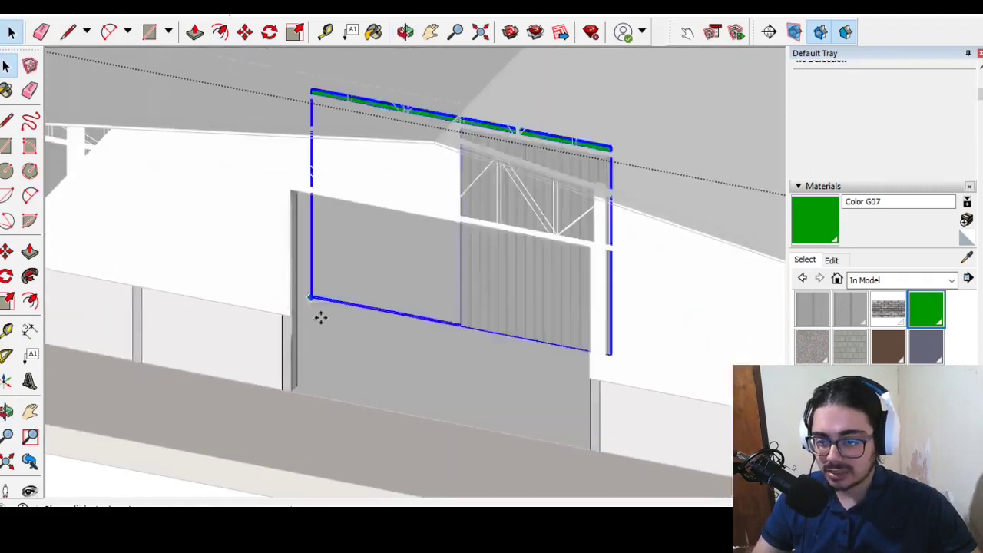
pyautogui.click(321, 318)
pyautogui.scroll(2, 466, 351)
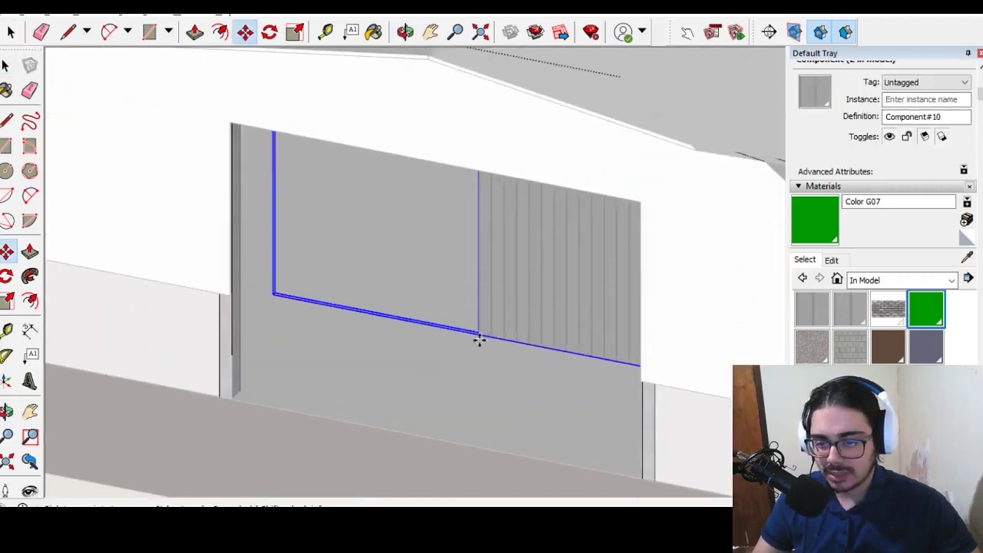
pyautogui.click(479, 340)
pyautogui.scroll(-3, 238, 395)
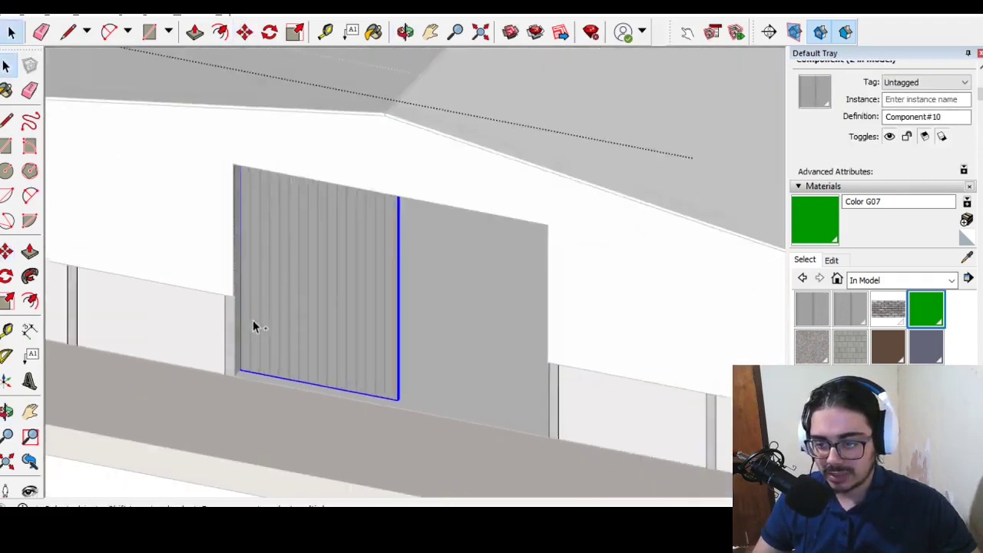
pyautogui.scroll(-4, 253, 323)
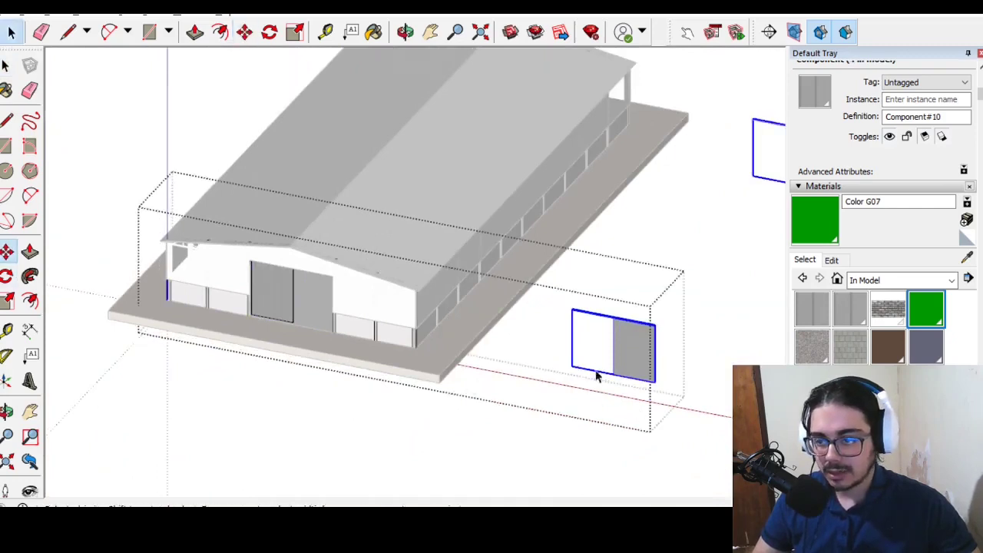
# Step: Mirror the copied door panel with Flip Along
pyautogui.press('space')
pyautogui.rightClick(629, 358)
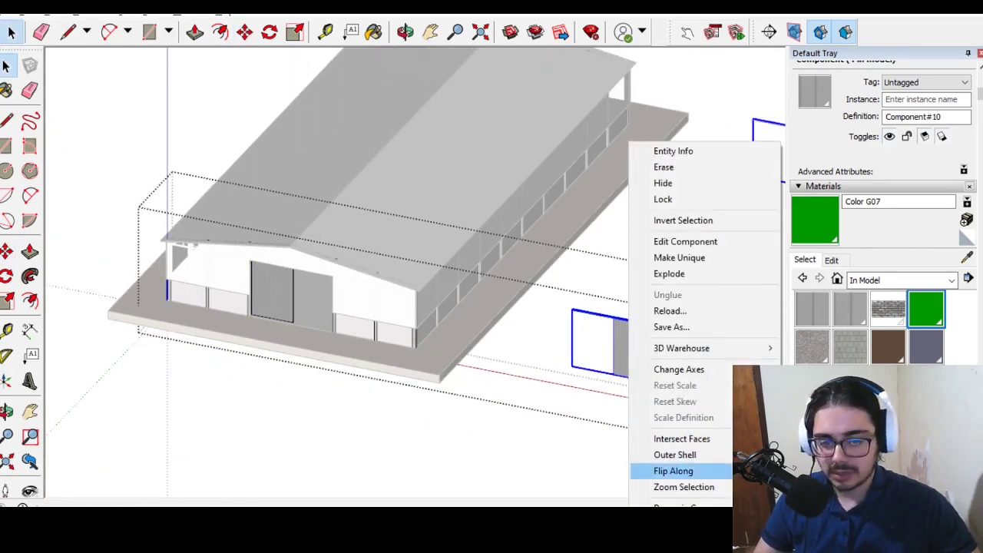
pyautogui.press('Escape')
pyautogui.scroll(3, 281, 267)
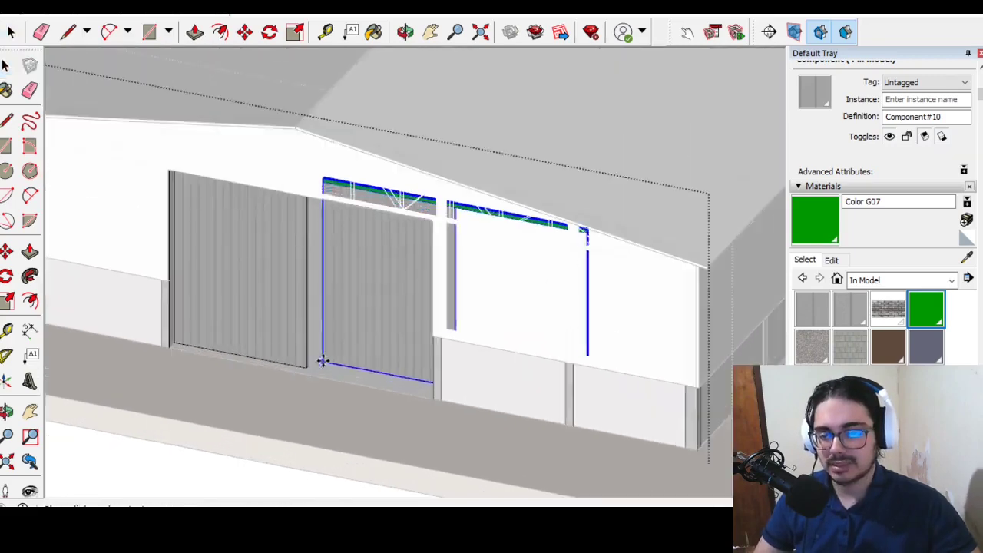
pyautogui.scroll(2, 306, 371)
pyautogui.scroll(2, 306, 370)
pyautogui.scroll(2, 306, 371)
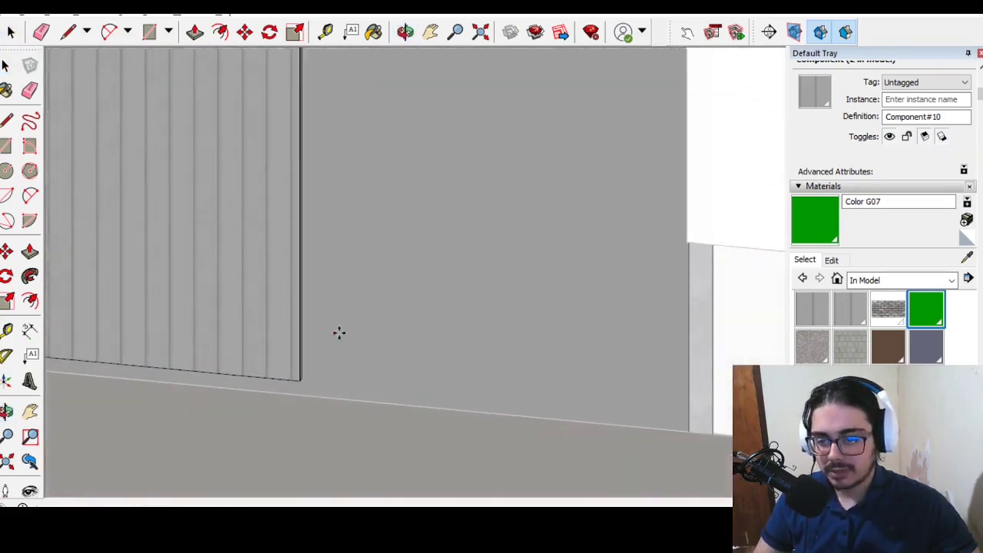
pyautogui.scroll(-2, 335, 351)
pyautogui.scroll(-3, 333, 325)
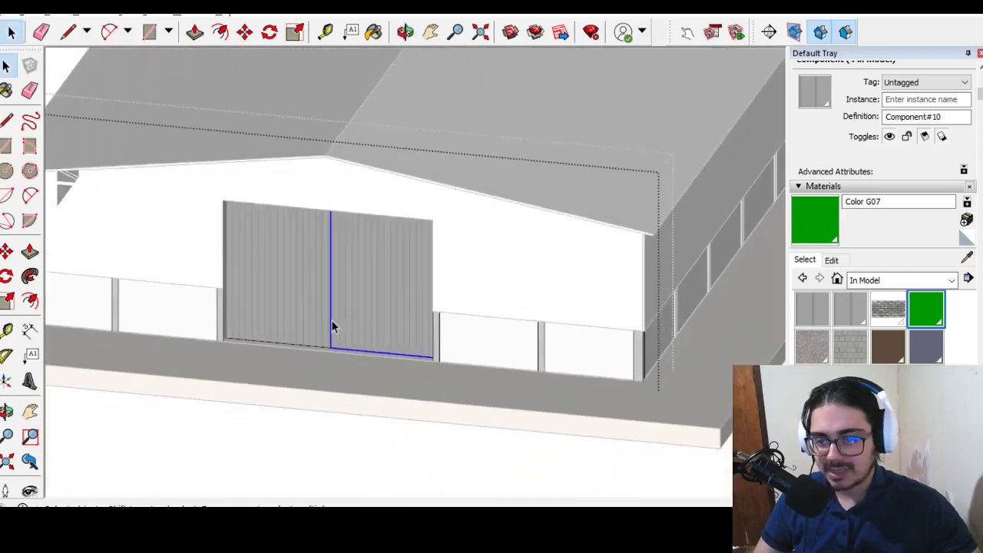
pyautogui.scroll(1, 333, 325)
# Step: Slide the two door leaves to either side of the doorway opening
pyautogui.click(6, 254)
pyautogui.scroll(2, 356, 373)
pyautogui.click(355, 373)
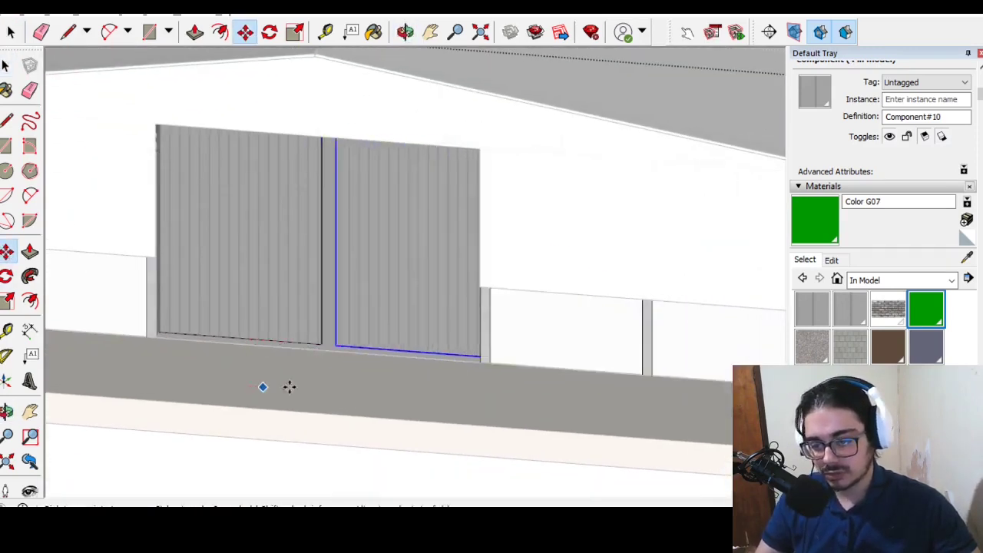
pyautogui.press('Escape')
pyautogui.press('space')
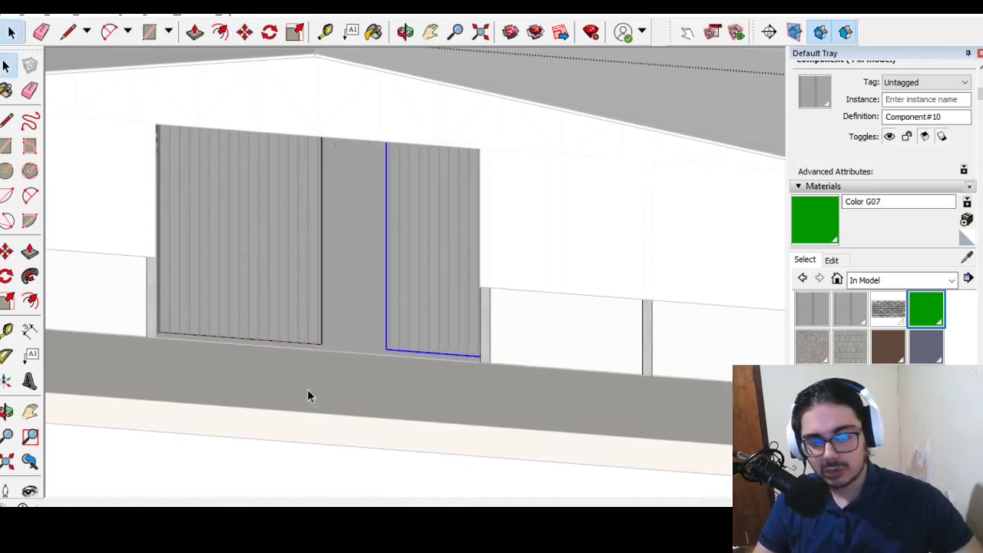
pyautogui.click(291, 307)
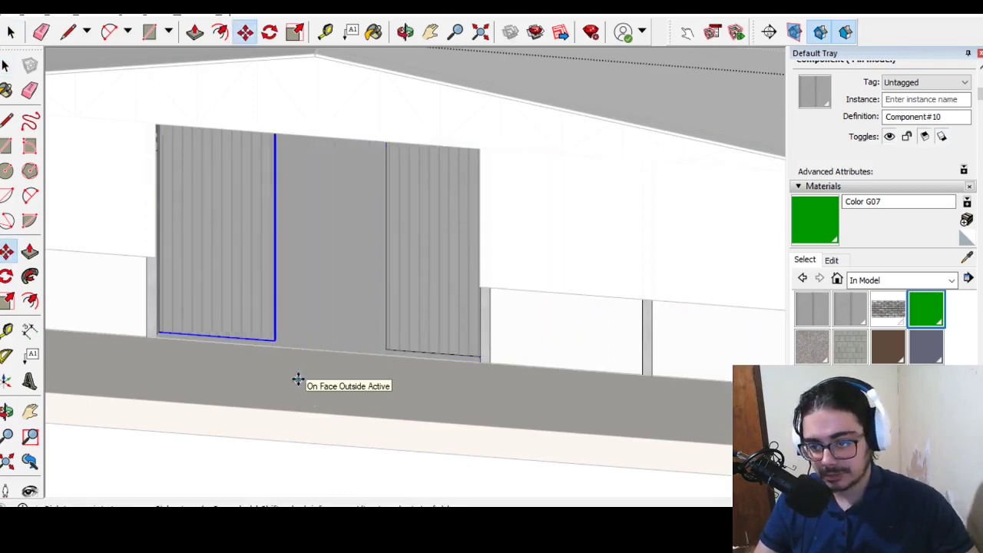
pyautogui.press('Escape')
pyautogui.press('space')
pyautogui.scroll(-10, 298, 379)
pyautogui.moveTo(336, 335)
pyautogui.mouseDown(button='middle')
pyautogui.moveTo(521, 321)
pyautogui.moveTo(478, 281)
pyautogui.mouseUp(button='middle')
pyautogui.scroll(-3, 521, 321)
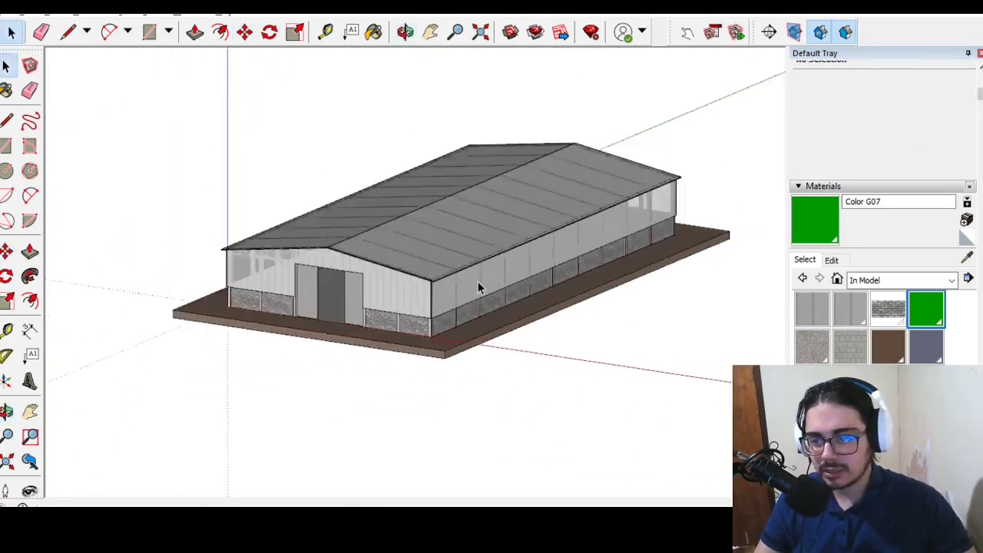
pyautogui.scroll(-2, 479, 281)
pyautogui.moveTo(579, 277)
pyautogui.mouseDown(button='middle')
pyautogui.moveTo(164, 274)
pyautogui.moveTo(542, 307)
pyautogui.moveTo(430, 328)
pyautogui.mouseUp(button='middle')
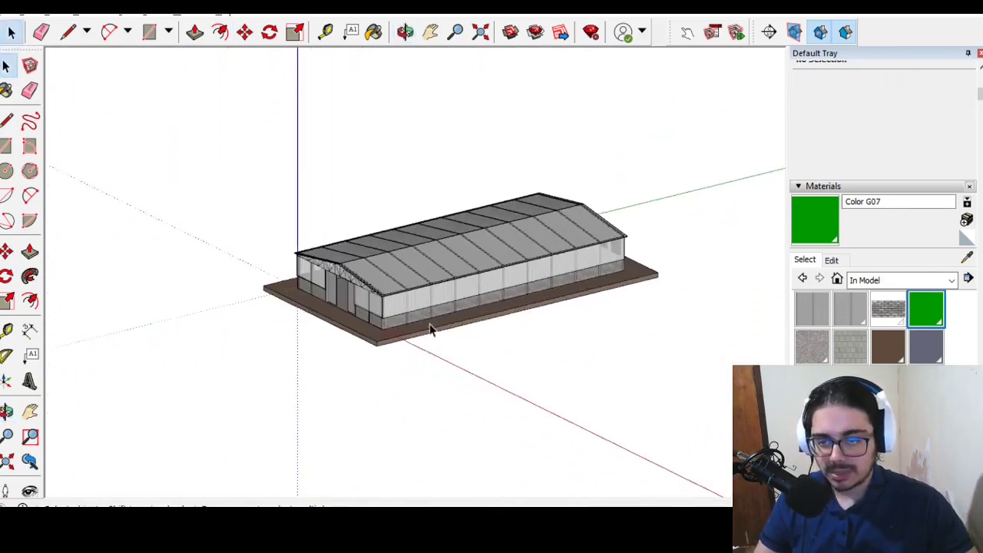
pyautogui.scroll(3, 342, 330)
pyautogui.moveTo(342, 331)
pyautogui.mouseDown(button='middle')
pyautogui.moveTo(279, 266)
pyautogui.moveTo(421, 351)
pyautogui.mouseUp(button='middle')
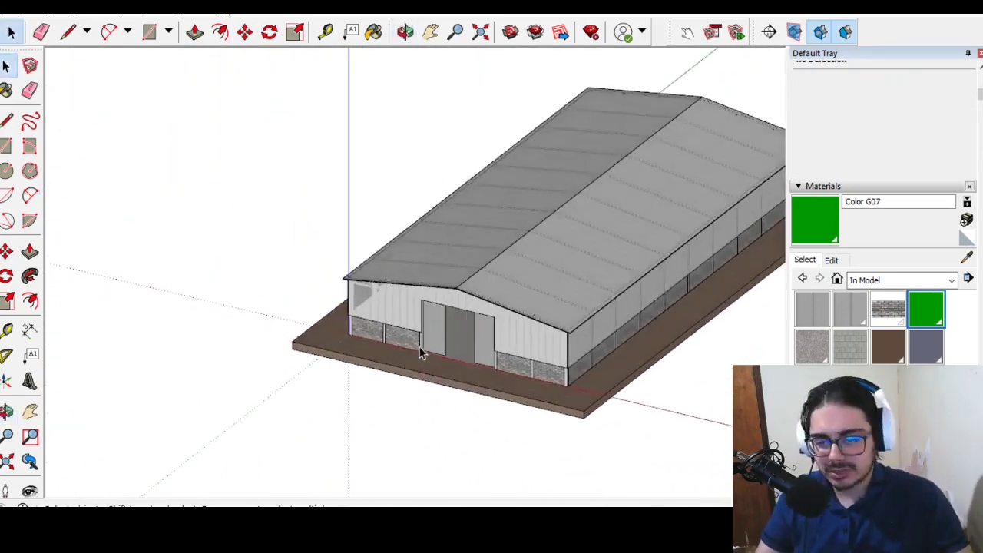
pyautogui.scroll(2, 158, 341)
pyautogui.scroll(3, 400, 353)
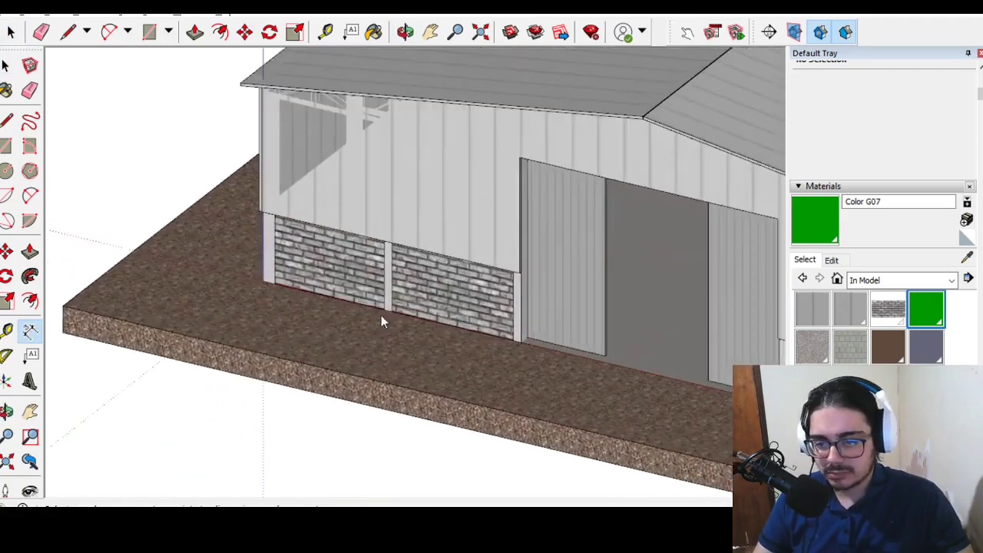
pyautogui.scroll(2, 271, 285)
pyautogui.scroll(-5, 257, 318)
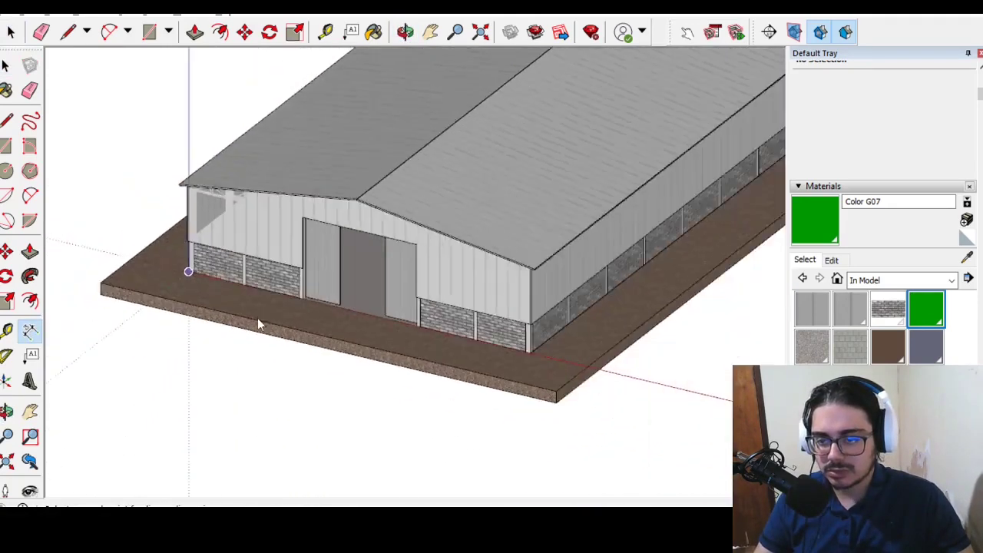
pyautogui.scroll(2, 517, 369)
pyautogui.scroll(2, 570, 352)
pyautogui.scroll(-3, 563, 345)
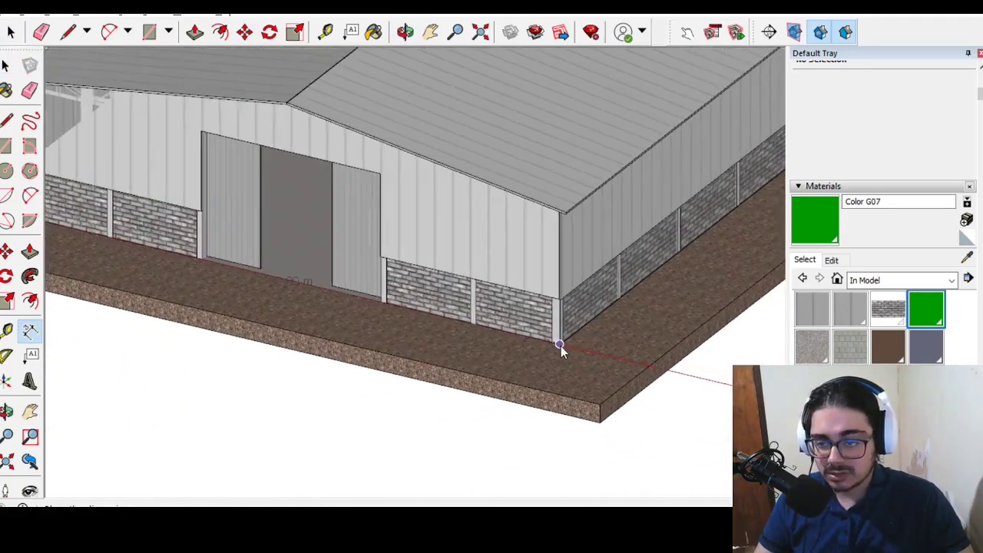
pyautogui.scroll(-3, 532, 352)
pyautogui.moveTo(417, 358); pyautogui.dragTo(561, 292, button='middle')
# Step: Orbit and zoom around the gable-end doorway and long side of the warehouse
pyautogui.scroll(3, 604, 99)
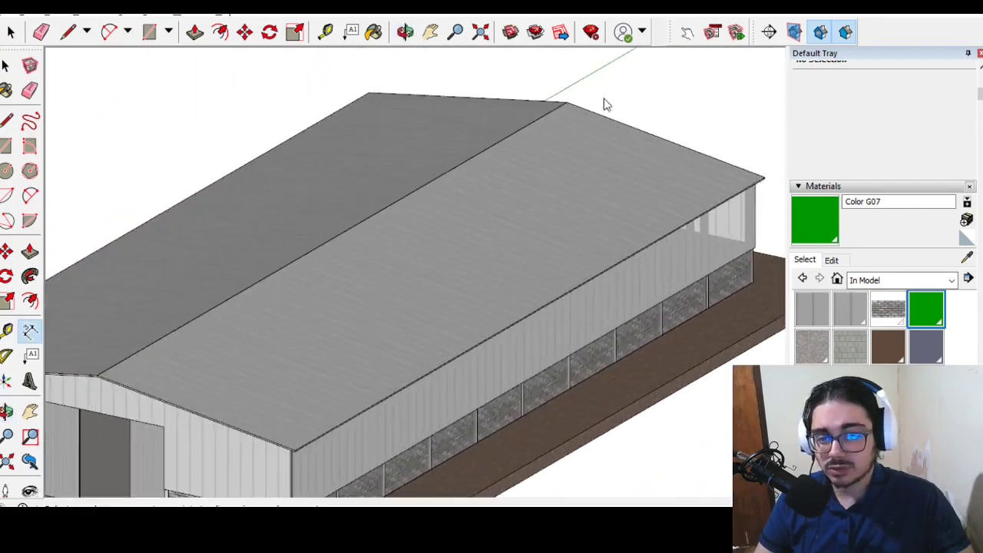
pyautogui.scroll(2, 344, 82)
pyautogui.moveTo(345, 81)
pyautogui.mouseDown(button='middle')
pyautogui.moveTo(320, 125)
pyautogui.moveTo(311, 321)
pyautogui.mouseUp(button='middle')
pyautogui.scroll(3, 620, 365)
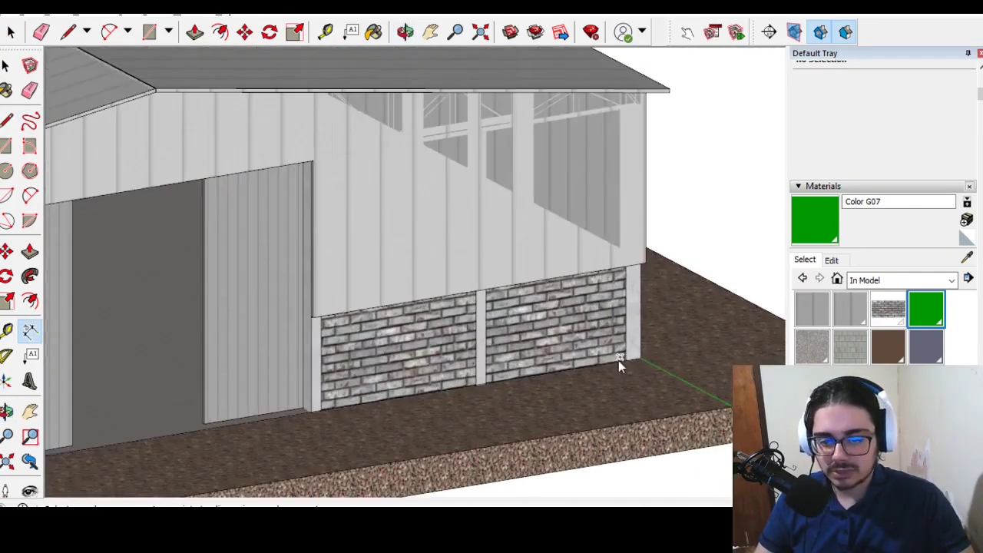
pyautogui.scroll(-3, 641, 361)
pyautogui.moveTo(374, 361); pyautogui.dragTo(643, 384, button='middle')
pyautogui.scroll(3, 339, 298)
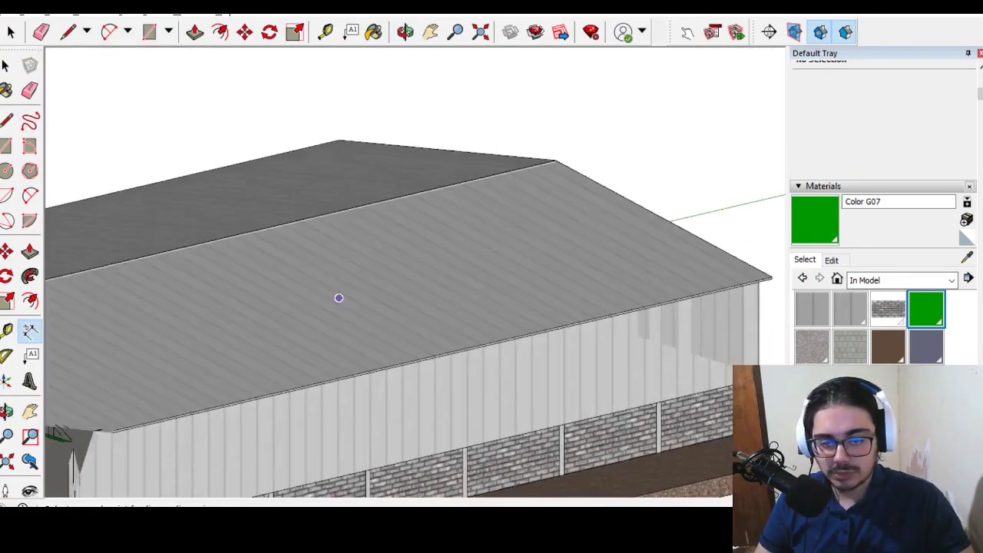
pyautogui.scroll(-3, 339, 298)
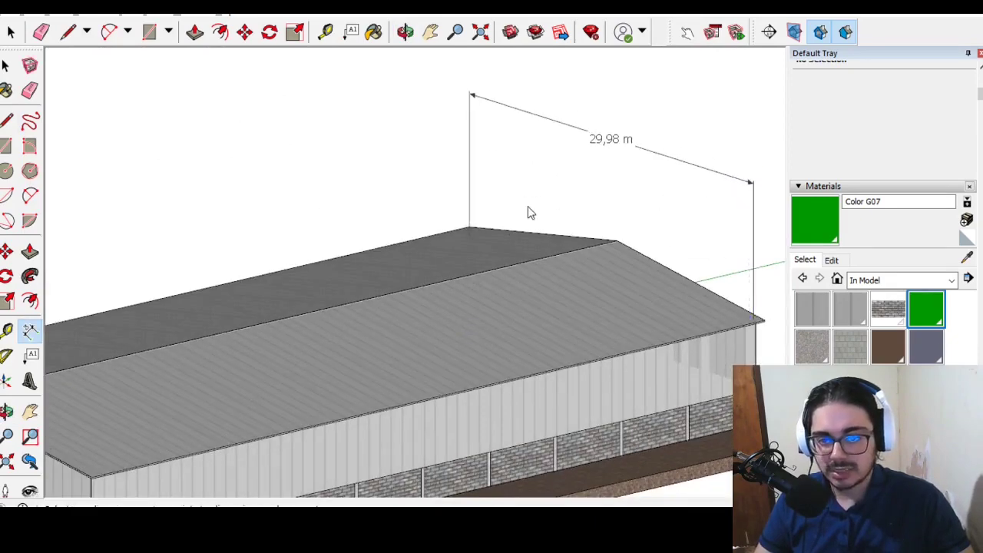
pyautogui.scroll(3, 556, 352)
pyautogui.scroll(2, 661, 387)
pyautogui.scroll(2, 576, 376)
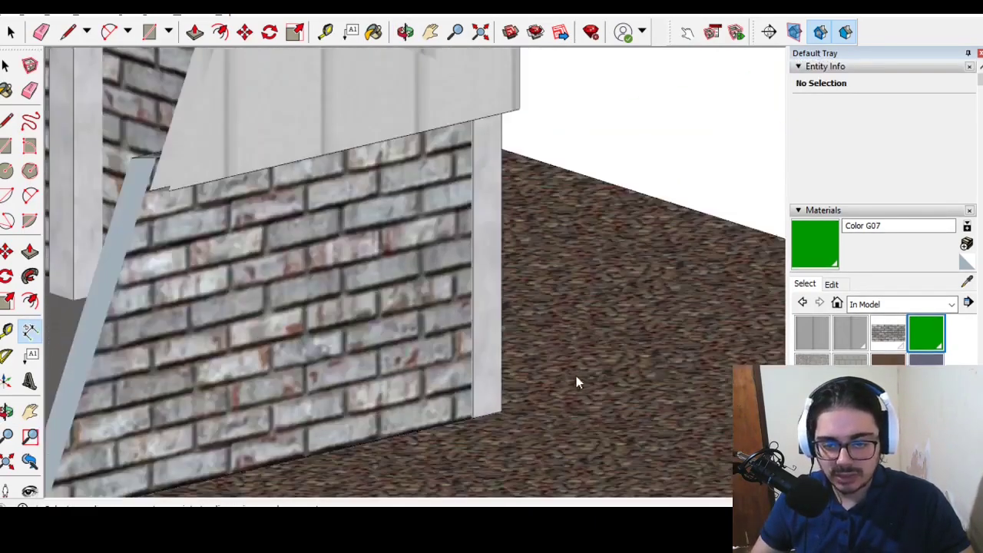
pyautogui.scroll(2, 576, 376)
pyautogui.scroll(-2, 493, 414)
pyautogui.scroll(-2, 149, 433)
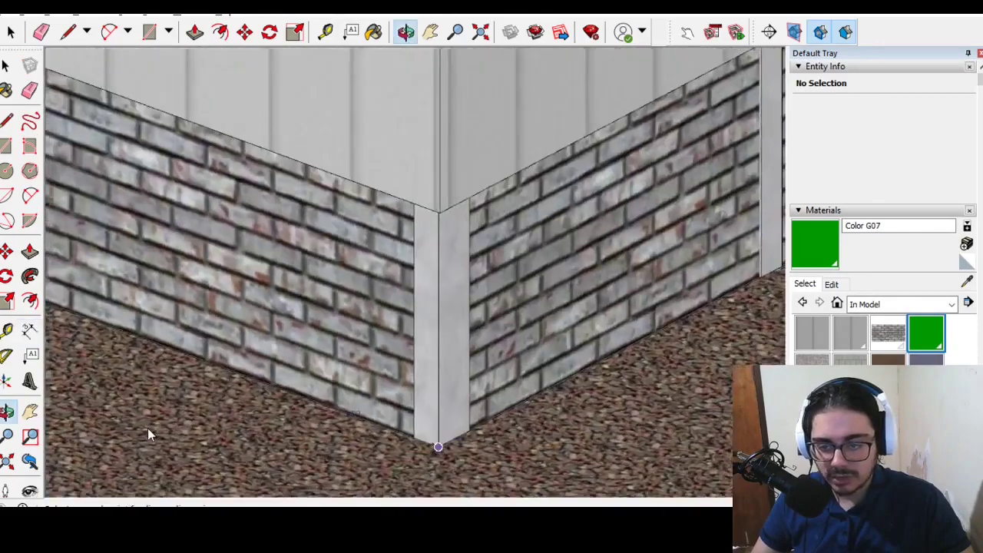
pyautogui.scroll(-2, 172, 415)
pyautogui.moveTo(171, 415); pyautogui.dragTo(642, 226, button='middle')
pyautogui.scroll(2, 438, 259)
pyautogui.scroll(2, 457, 284)
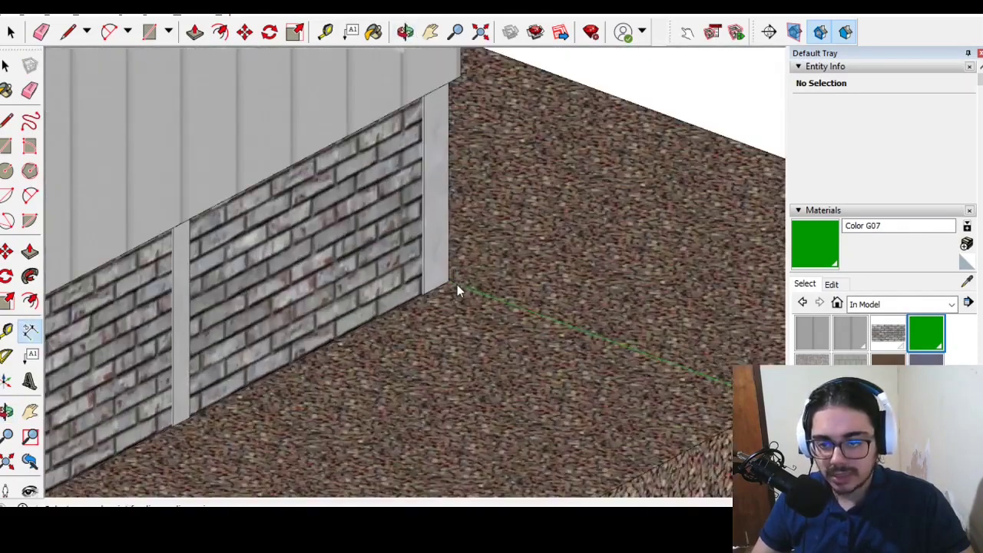
pyautogui.scroll(-1, 449, 292)
pyautogui.scroll(-3, 443, 333)
# Step: Orbit past the 30,00 m gable dimension to the warehouse's front bottom corner
pyautogui.moveTo(352, 331); pyautogui.dragTo(614, 234, button='middle')
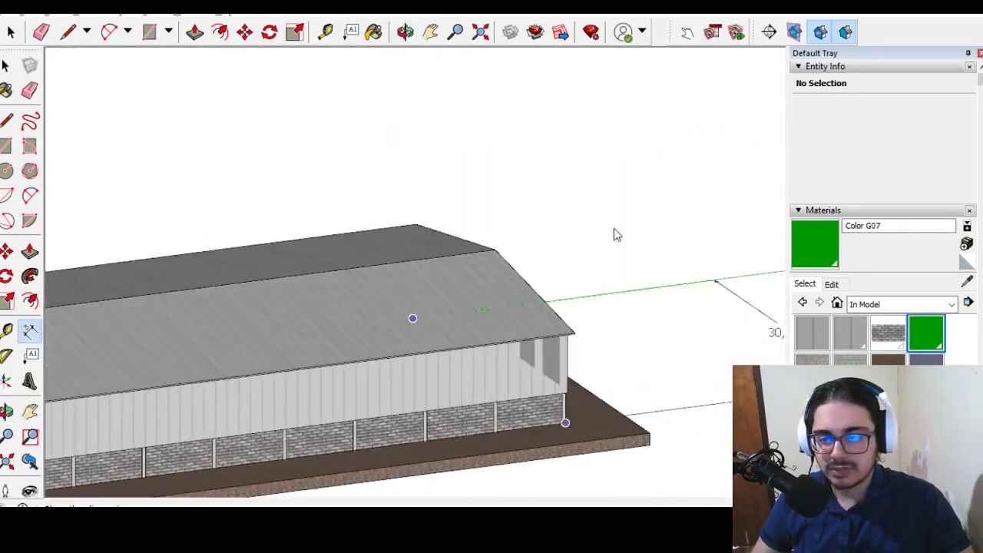
pyautogui.moveTo(445, 167)
pyautogui.mouseDown(button='middle')
pyautogui.moveTo(784, 272)
pyautogui.moveTo(522, 257)
pyautogui.mouseUp(button='middle')
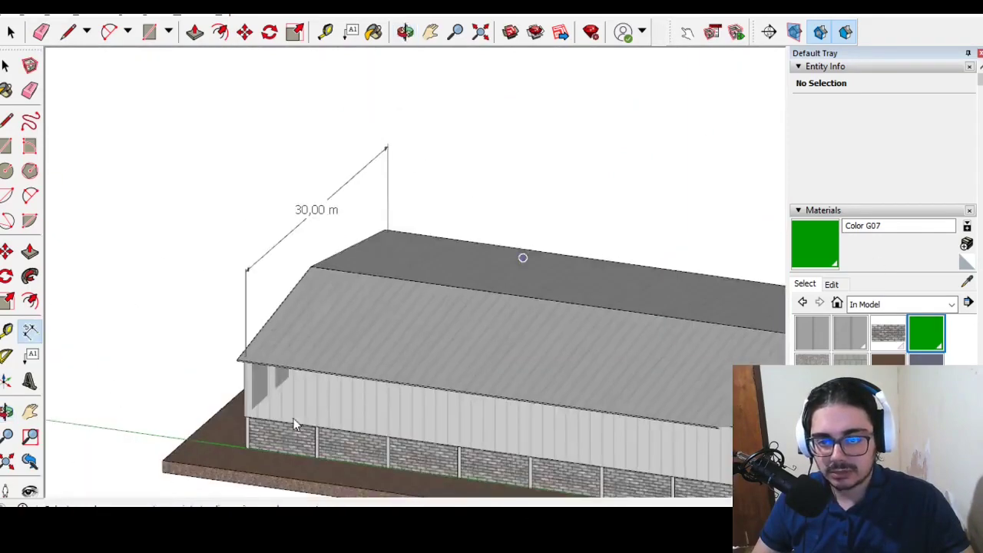
pyautogui.scroll(3, 193, 474)
pyautogui.scroll(2, 225, 461)
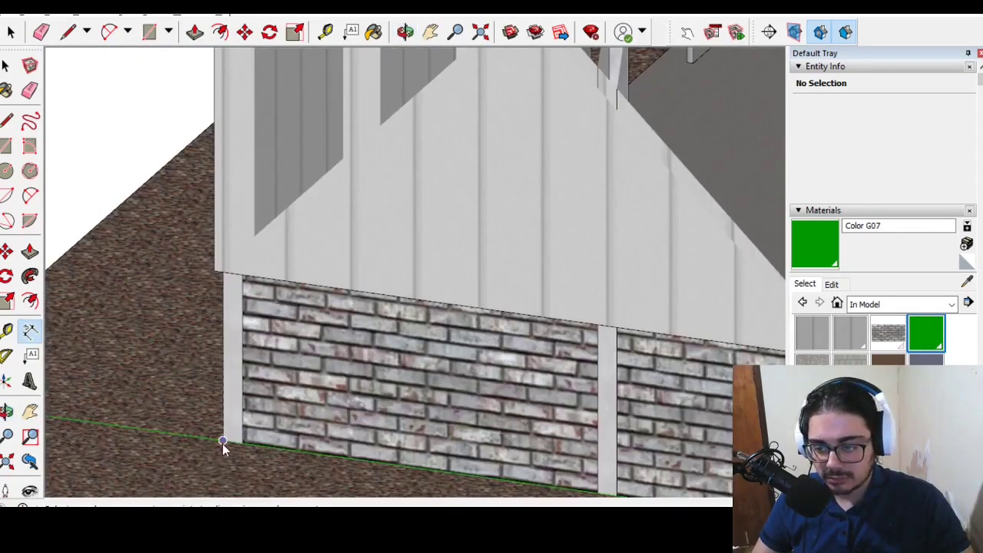
pyautogui.scroll(-2, 222, 444)
pyautogui.scroll(-3, 183, 333)
pyautogui.scroll(-2, 183, 325)
pyautogui.moveTo(630, 443); pyautogui.dragTo(446, 346, button='middle')
pyautogui.scroll(3, 446, 346)
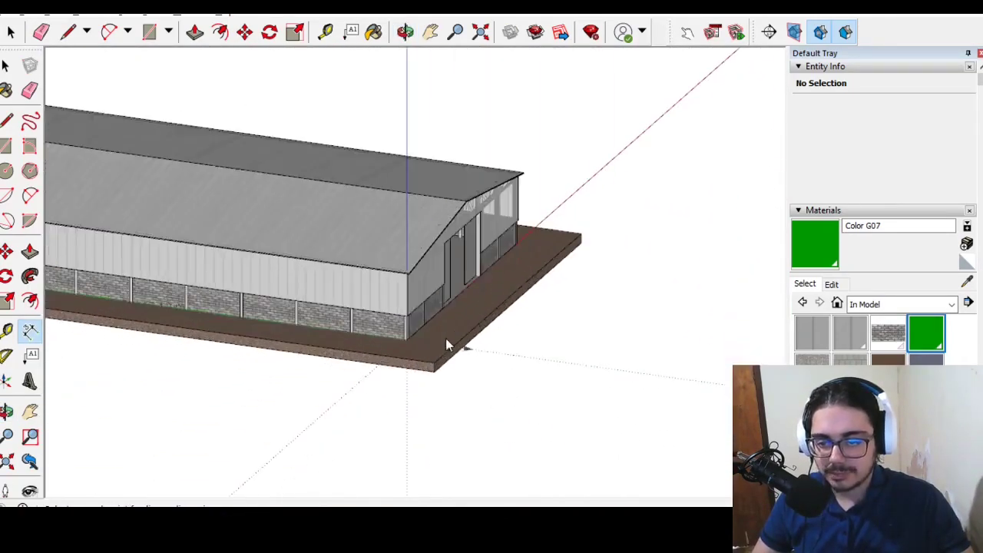
pyautogui.scroll(2, 446, 344)
pyautogui.scroll(2, 395, 341)
pyautogui.scroll(-1, 465, 437)
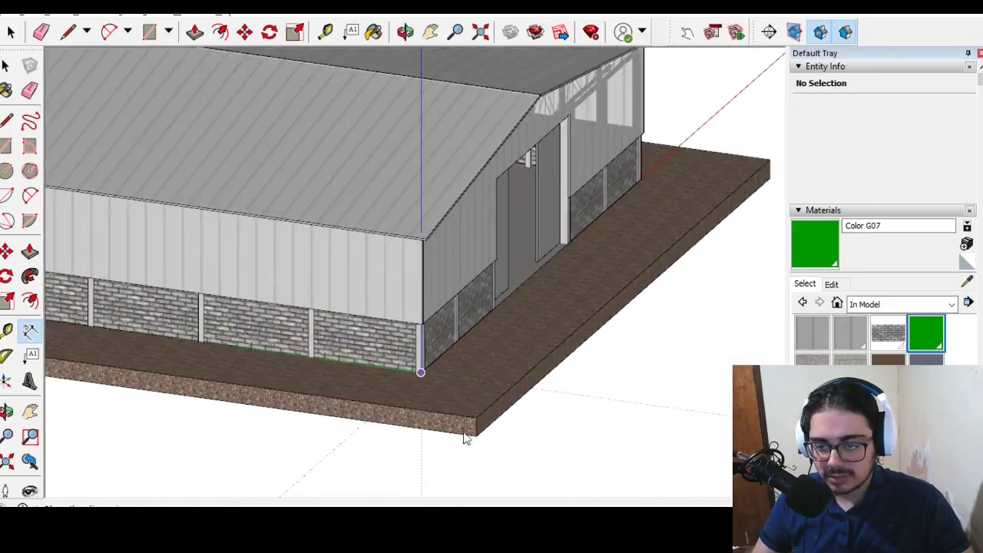
pyautogui.scroll(-3, 465, 438)
# Step: Place the 60,00 m length dimension along the warehouse's long side
pyautogui.moveTo(465, 437)
pyautogui.mouseDown(button='middle')
pyautogui.moveTo(384, 232)
pyautogui.moveTo(228, 189)
pyautogui.mouseUp(button='middle')
pyautogui.click(384, 232)
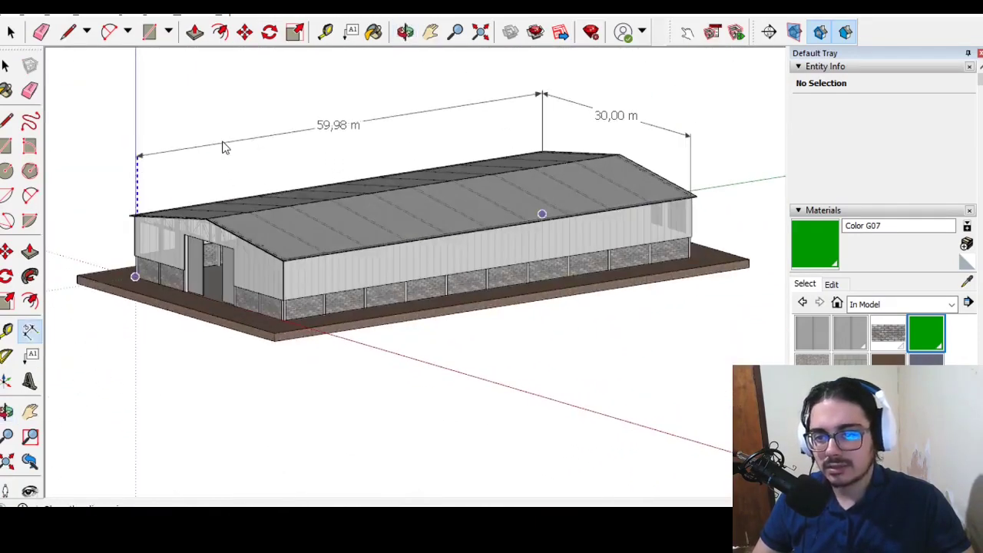
pyautogui.scroll(3, 129, 246)
pyautogui.scroll(2, 119, 257)
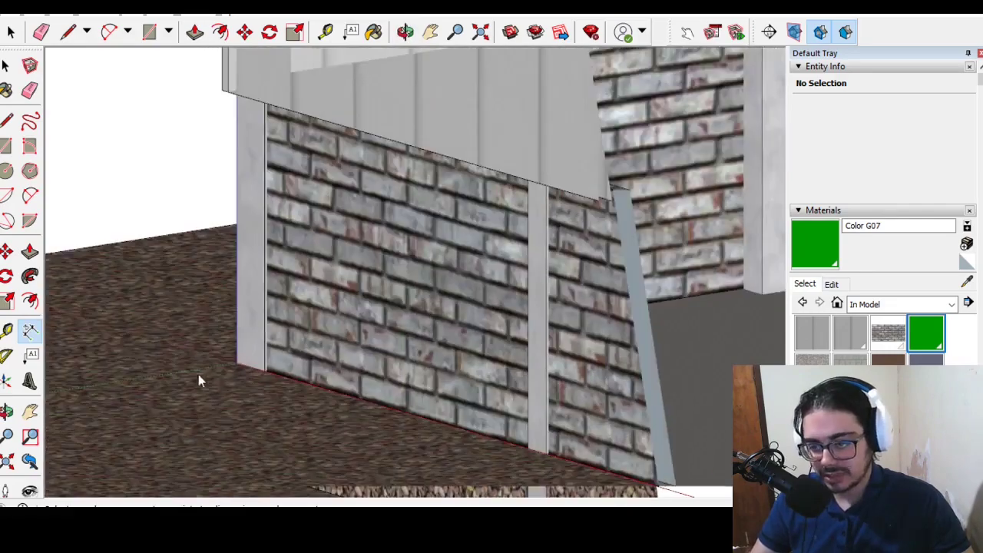
pyautogui.scroll(-2, 238, 370)
pyautogui.scroll(-3, 295, 345)
pyautogui.scroll(-3, 313, 358)
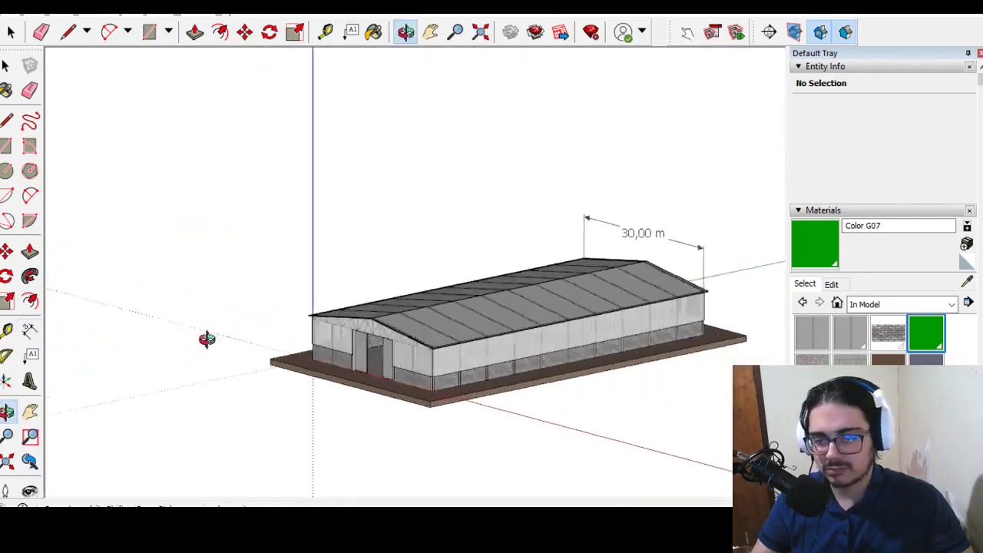
# Step: Orbit and zoom around the warehouse, from the door gable end to a low view under the roof
pyautogui.moveTo(206, 341); pyautogui.dragTo(461, 313, button='middle')
pyautogui.scroll(3, 231, 331)
pyautogui.scroll(3, 66, 324)
pyautogui.scroll(3, 116, 358)
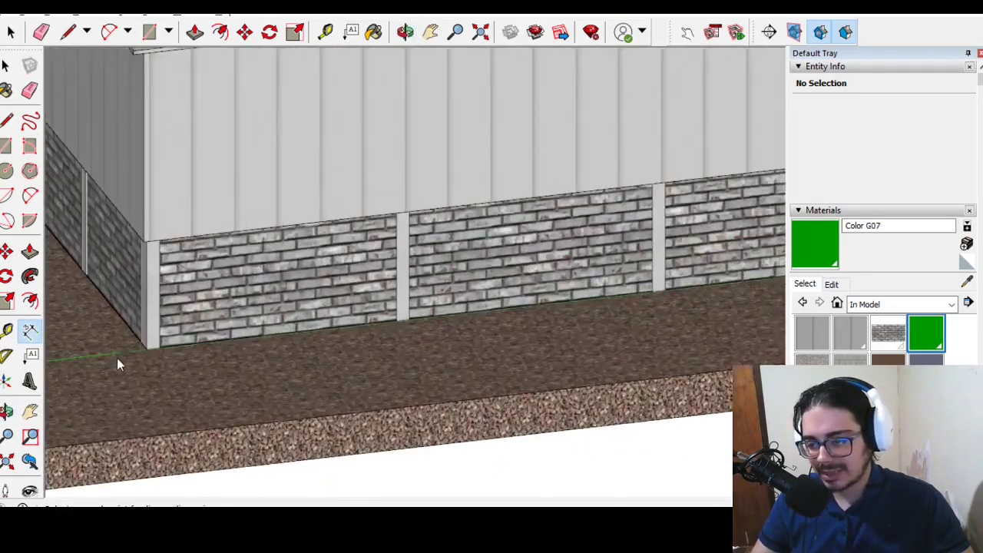
pyautogui.scroll(2, 154, 336)
pyautogui.scroll(-3, 159, 329)
pyautogui.scroll(-3, 143, 417)
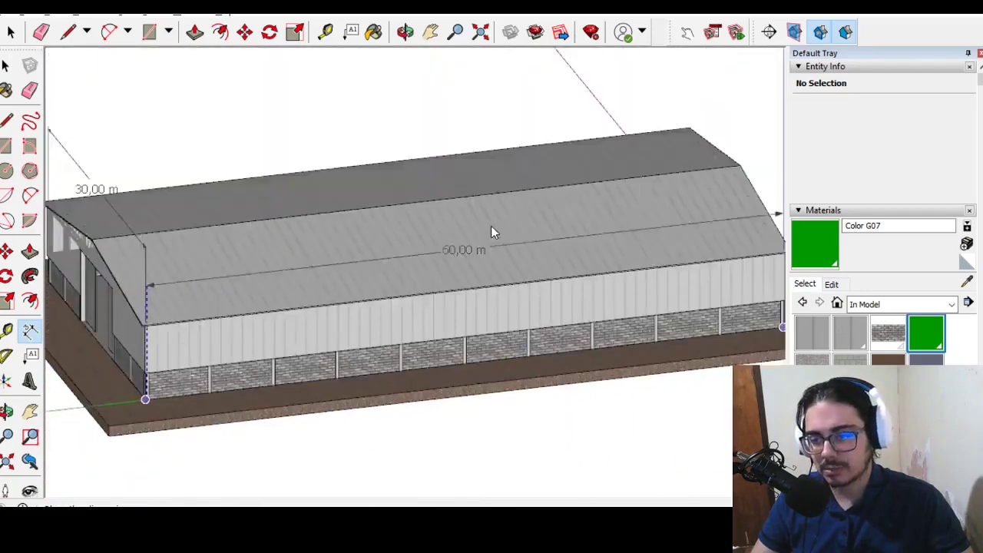
pyautogui.moveTo(491, 228)
pyautogui.mouseDown(button='middle')
pyautogui.moveTo(79, 215)
pyautogui.moveTo(480, 186)
pyautogui.moveTo(207, 159)
pyautogui.mouseUp(button='middle')
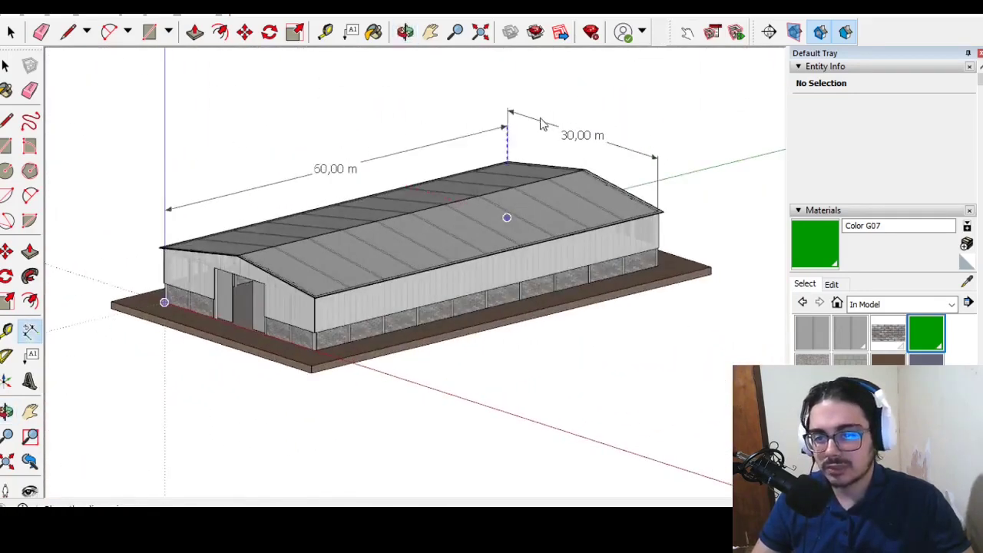
pyautogui.moveTo(304, 199)
pyautogui.mouseDown(button='middle')
pyautogui.moveTo(438, 146)
pyautogui.moveTo(384, 268)
pyautogui.mouseUp(button='middle')
pyautogui.moveTo(285, 333); pyautogui.dragTo(254, 356, button='middle')
pyautogui.scroll(3, 717, 226)
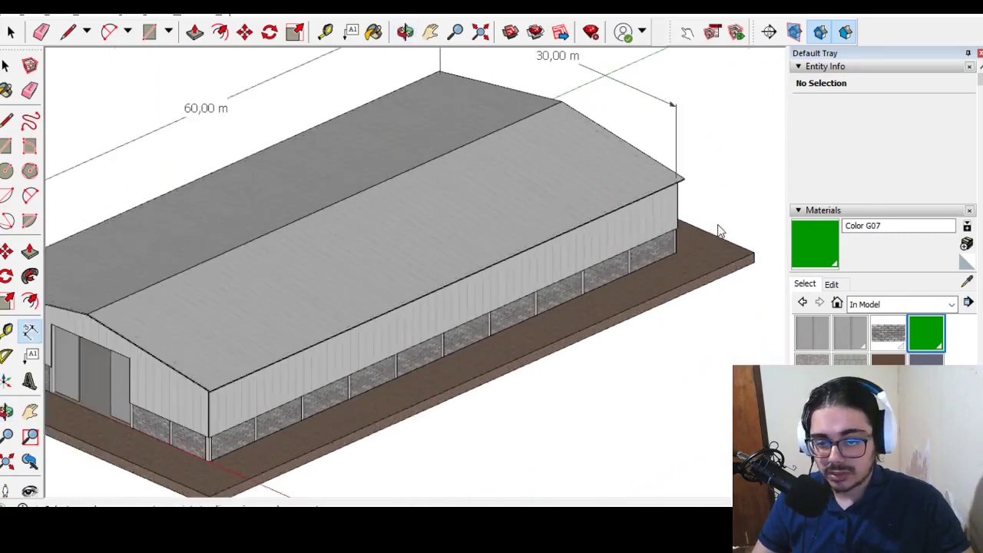
pyautogui.scroll(3, 669, 285)
pyautogui.scroll(-1, 384, 384)
pyautogui.moveTo(384, 384); pyautogui.dragTo(259, 197, button='middle')
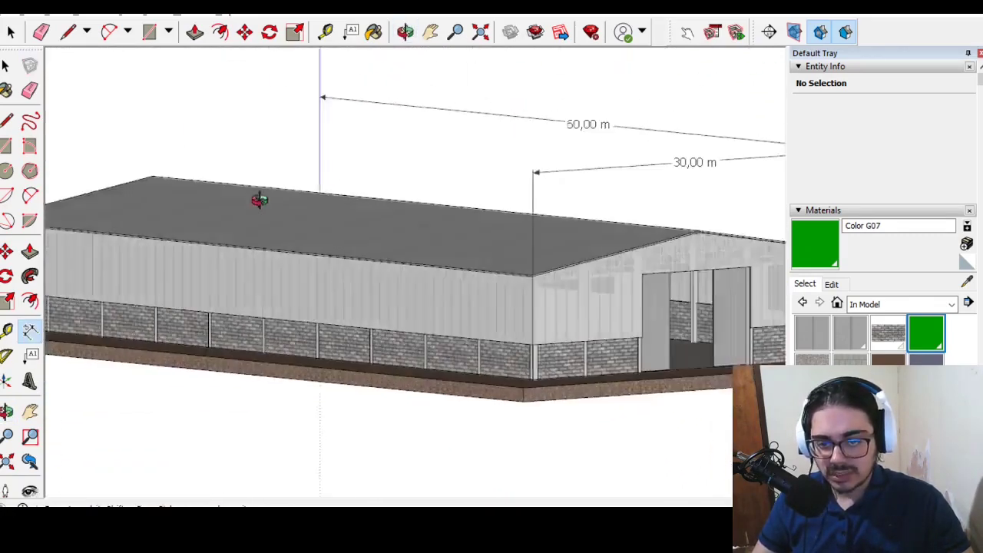
pyautogui.scroll(3, 654, 238)
pyautogui.scroll(2, 658, 318)
pyautogui.scroll(-1, 637, 307)
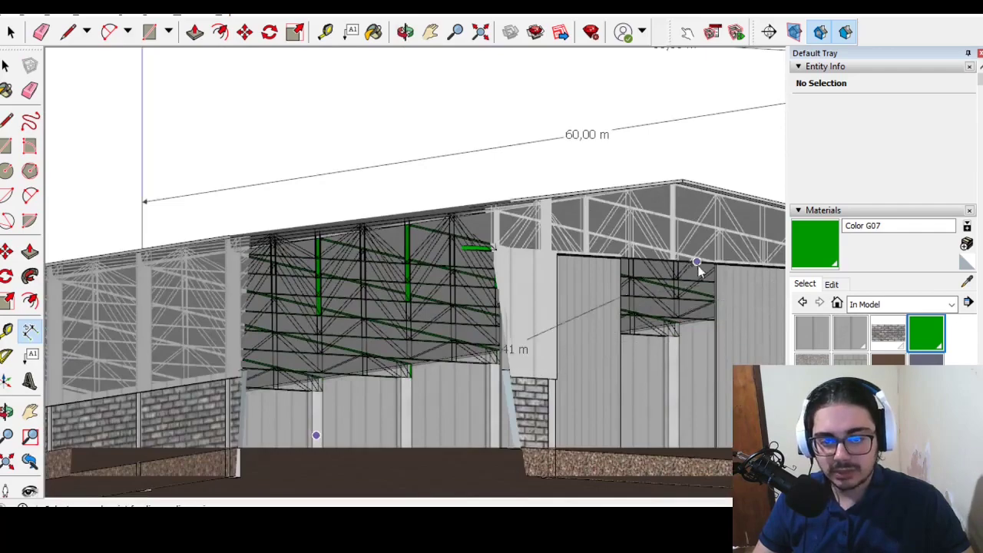
pyautogui.scroll(-2, 689, 262)
pyautogui.scroll(-5, 447, 262)
pyautogui.scroll(-4, 714, 366)
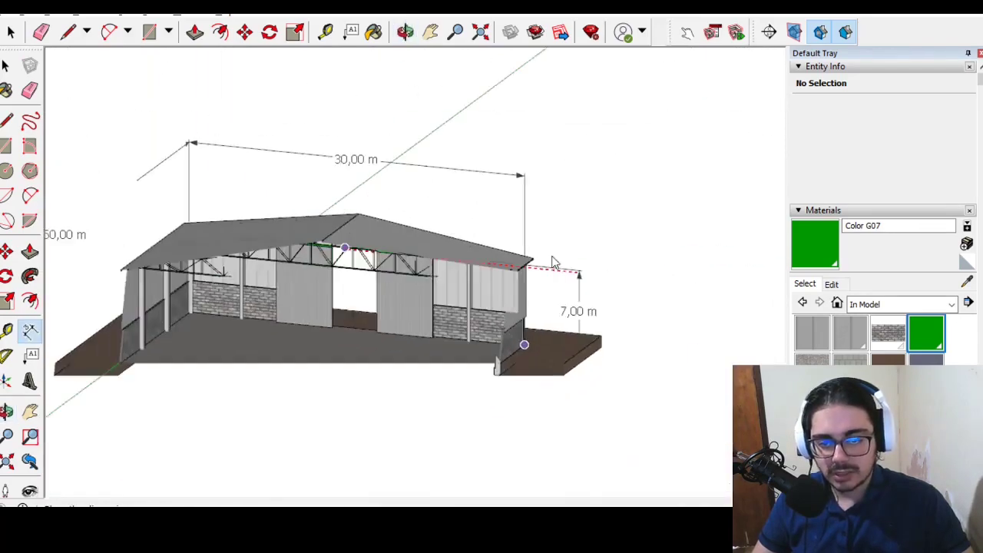
pyautogui.scroll(-2, 522, 345)
pyautogui.scroll(-3, 598, 284)
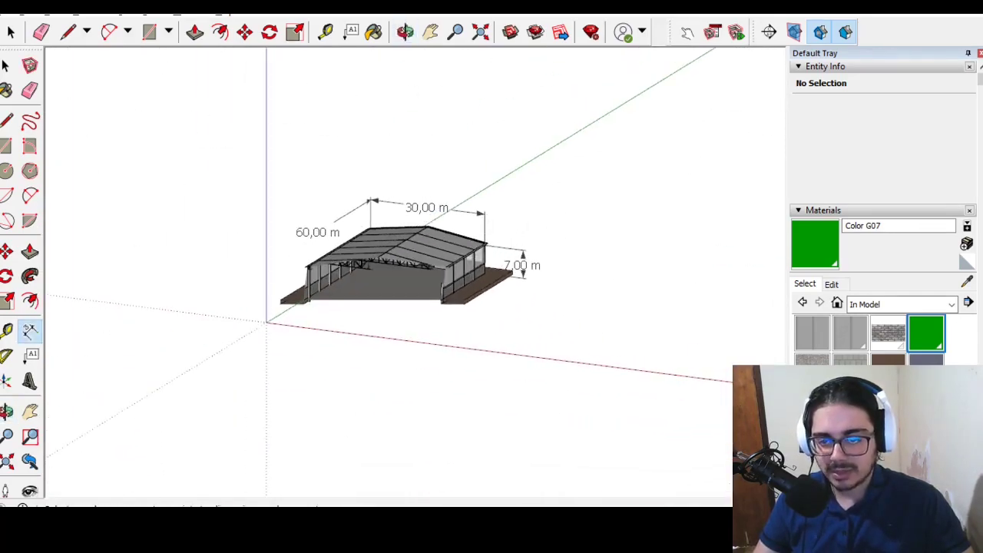
# Step: Keep the camera in perspective and zoom the view out and back in
pyautogui.click(80, 14)
pyautogui.click(119, 97)
pyautogui.scroll(-3, 448, 265)
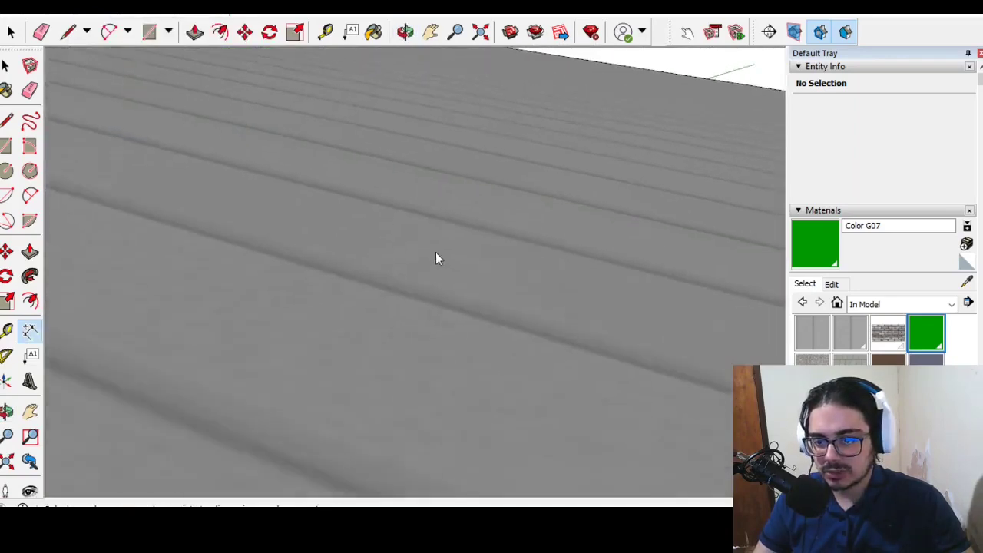
pyautogui.scroll(-2, 436, 252)
pyautogui.scroll(-3, 429, 267)
pyautogui.scroll(-3, 311, 290)
pyautogui.scroll(1, 328, 280)
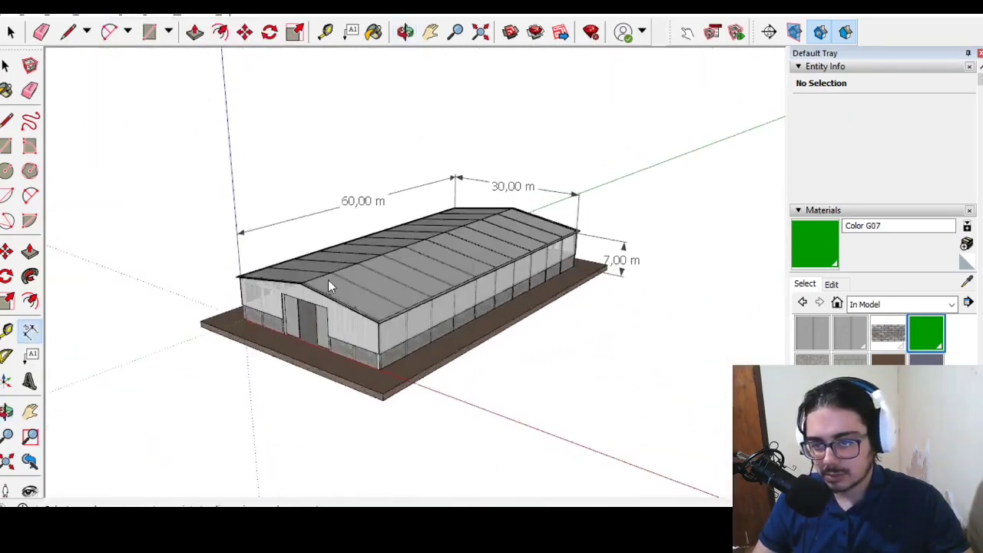
pyautogui.scroll(1, 338, 280)
pyautogui.scroll(1, 338, 280)
# Step: Switch the camera to Parallel Projection and zoom in on the warehouse
pyautogui.click(107, 14)
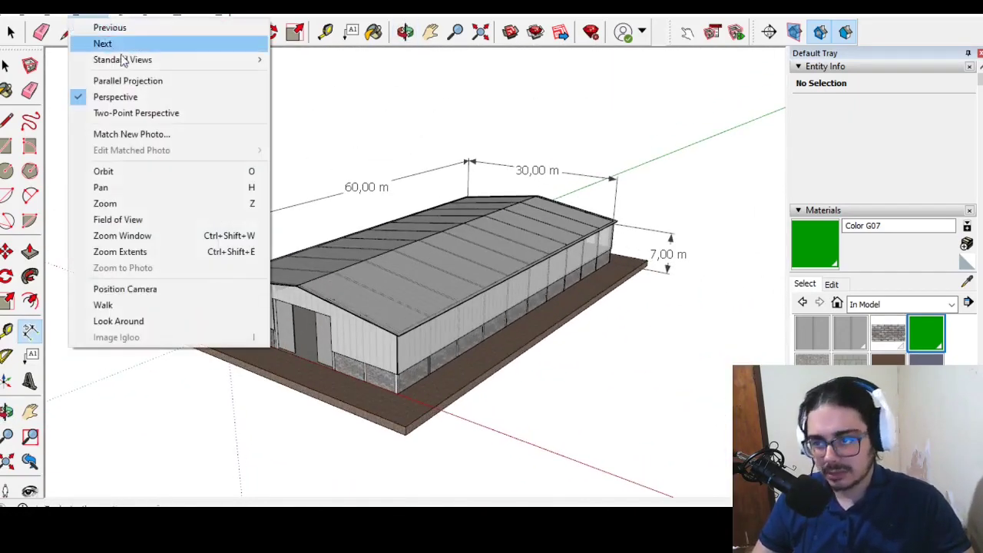
pyautogui.click(132, 80)
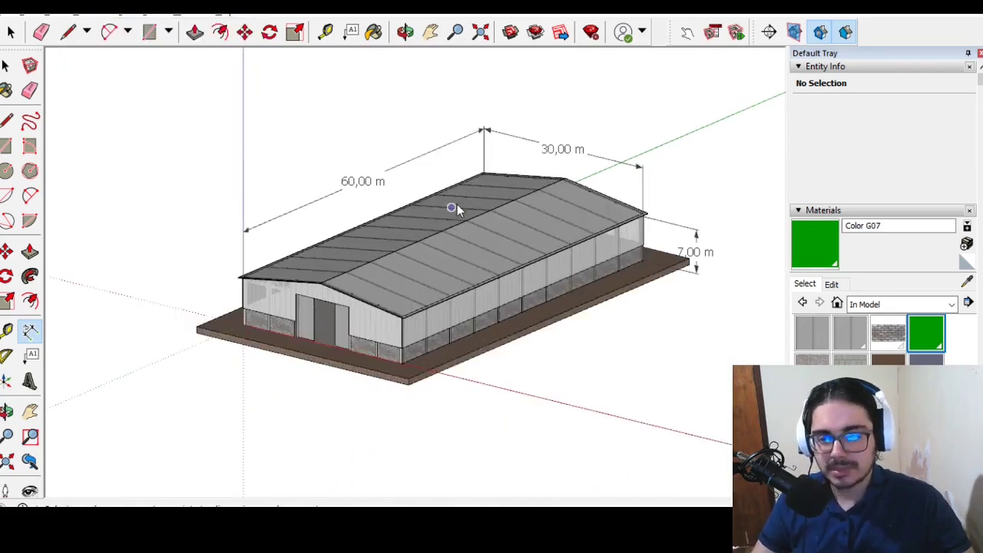
pyautogui.scroll(1, 491, 169)
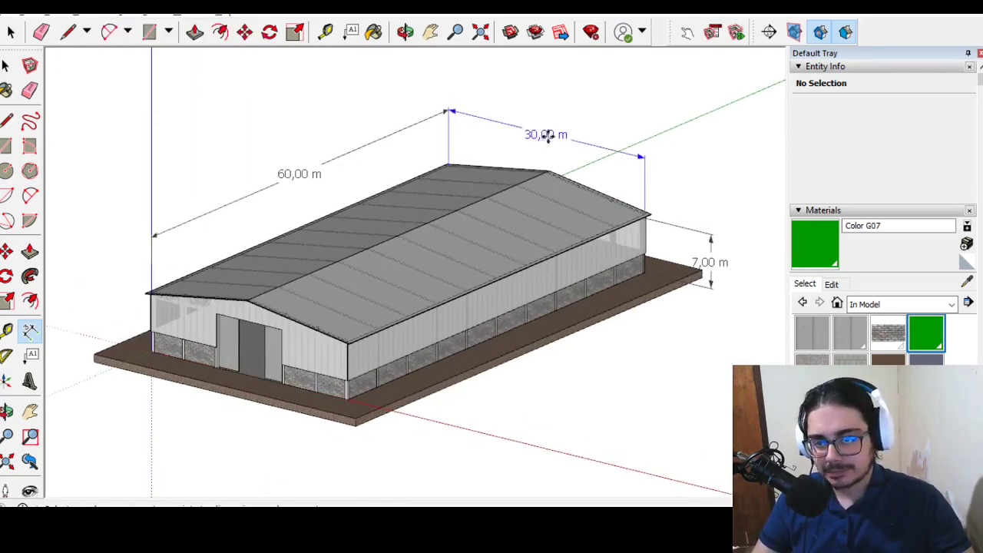
pyautogui.click(183, 14)
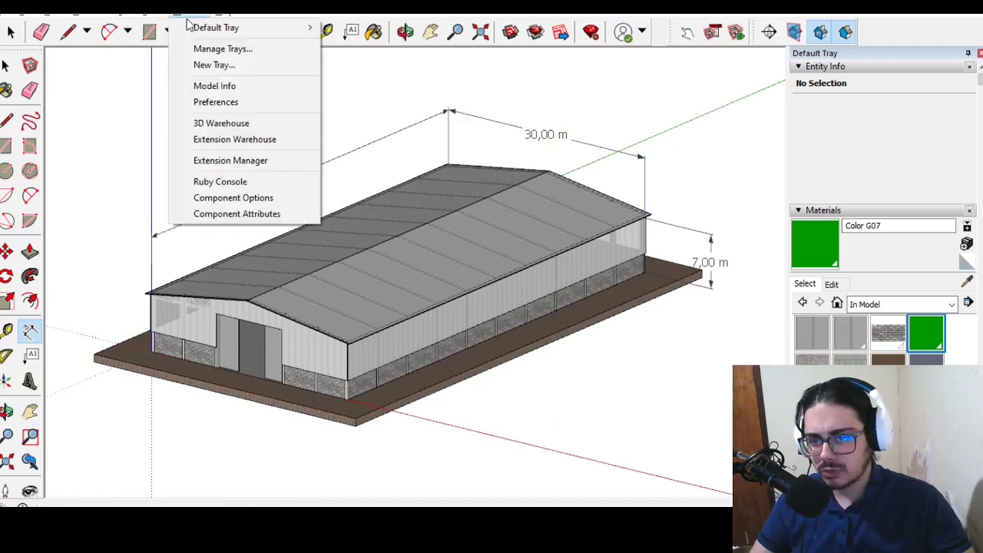
# Step: In Model Info > Dimensions, apply Verdana Bold Italic 14 pt text to all dimensions
pyautogui.click(202, 83)
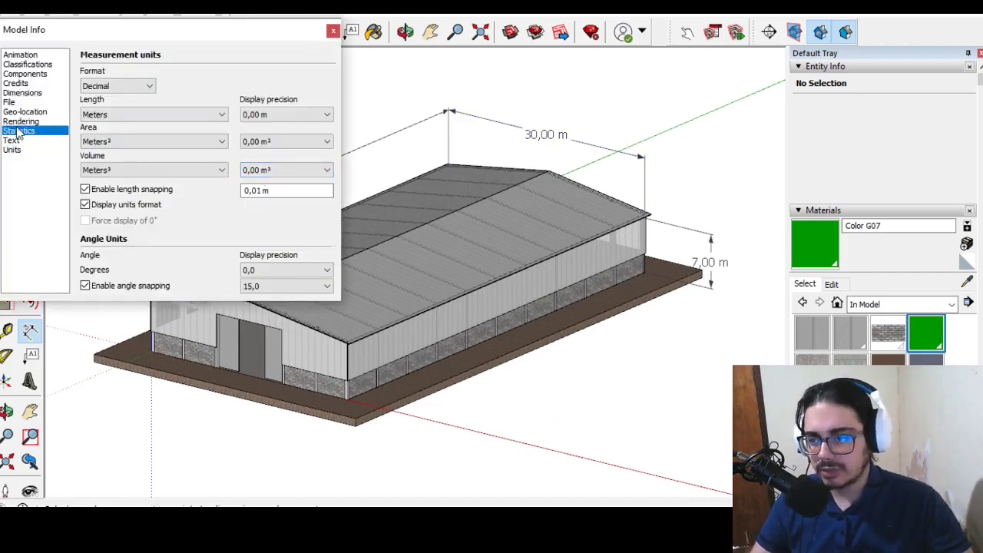
pyautogui.click(19, 122)
pyautogui.click(20, 93)
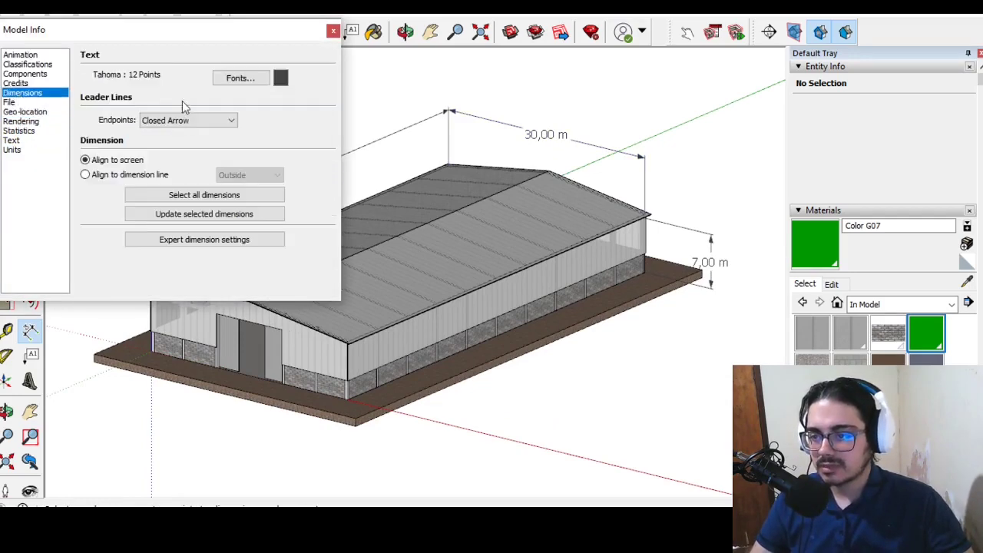
pyautogui.click(226, 78)
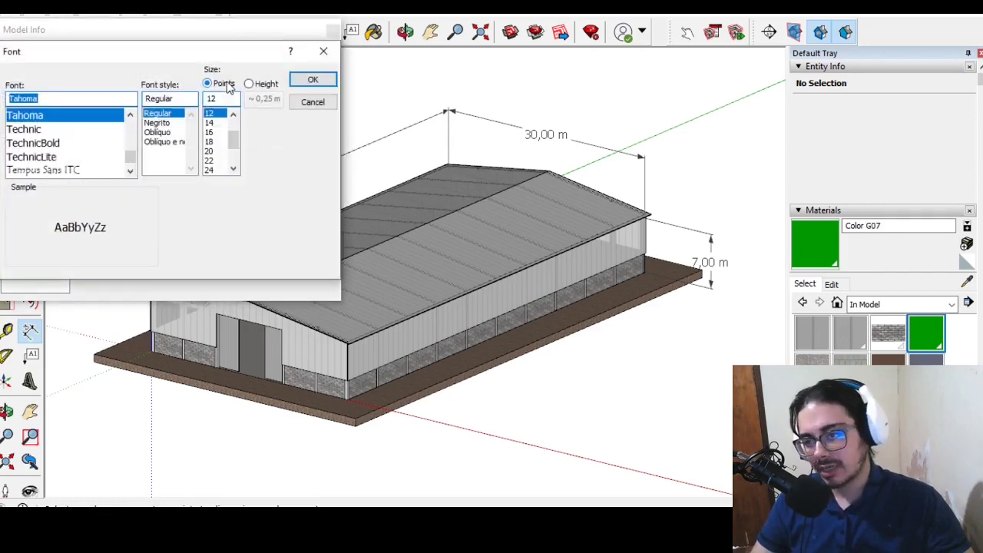
pyautogui.write('verda')
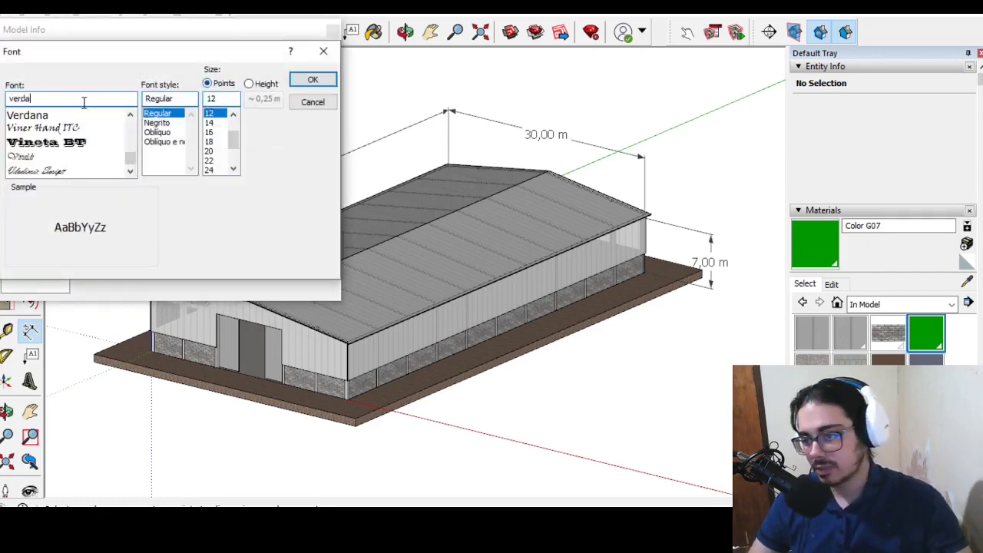
pyautogui.click(45, 119)
pyautogui.click(177, 143)
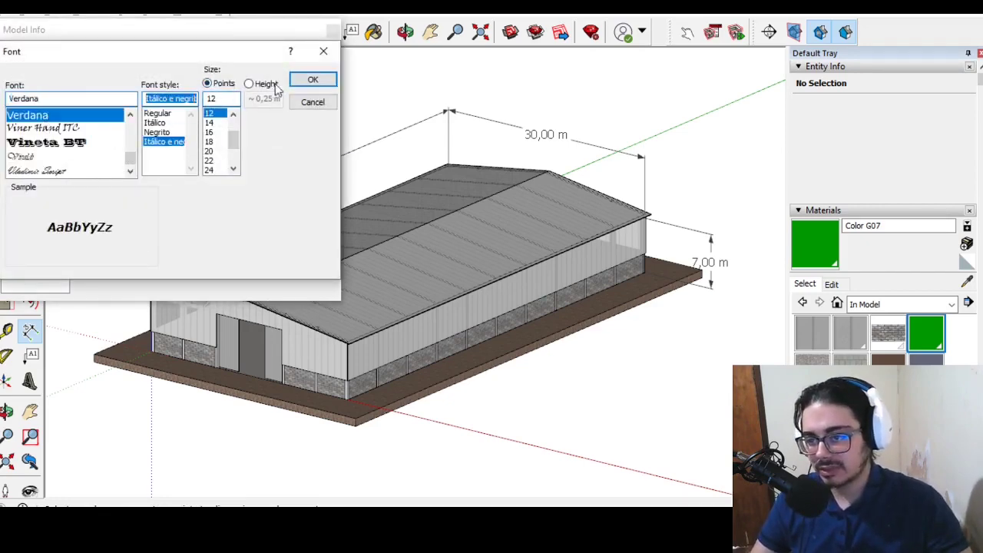
pyautogui.click(313, 83)
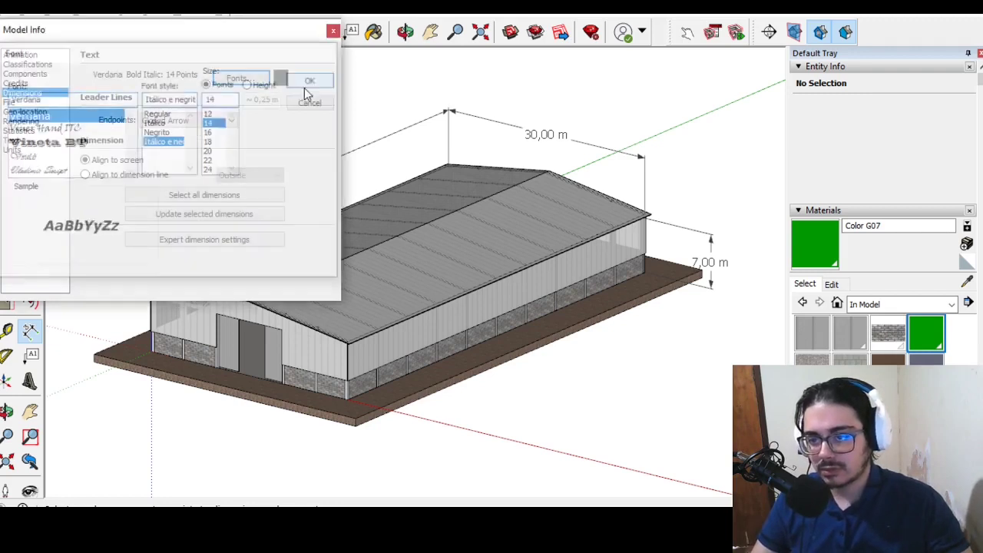
pyautogui.click(233, 199)
pyautogui.click(215, 215)
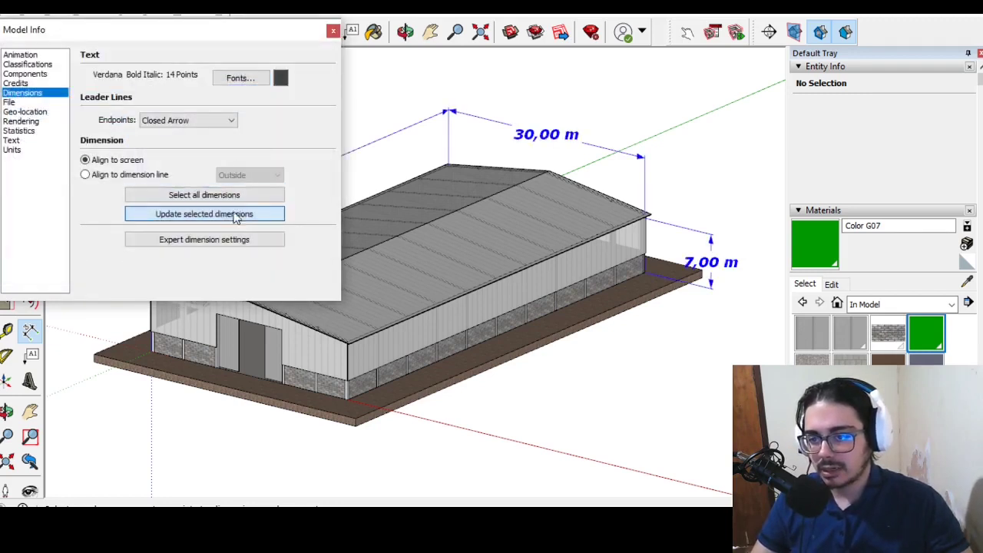
# Step: Give all dimensions open-arrow endpoints and bright red text, then close Model Info
pyautogui.click(222, 121)
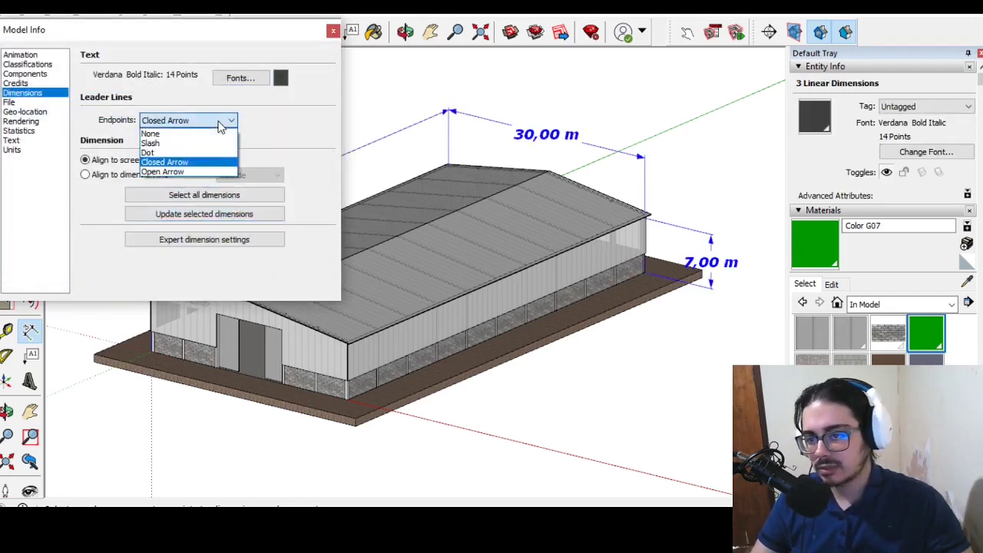
pyautogui.click(195, 173)
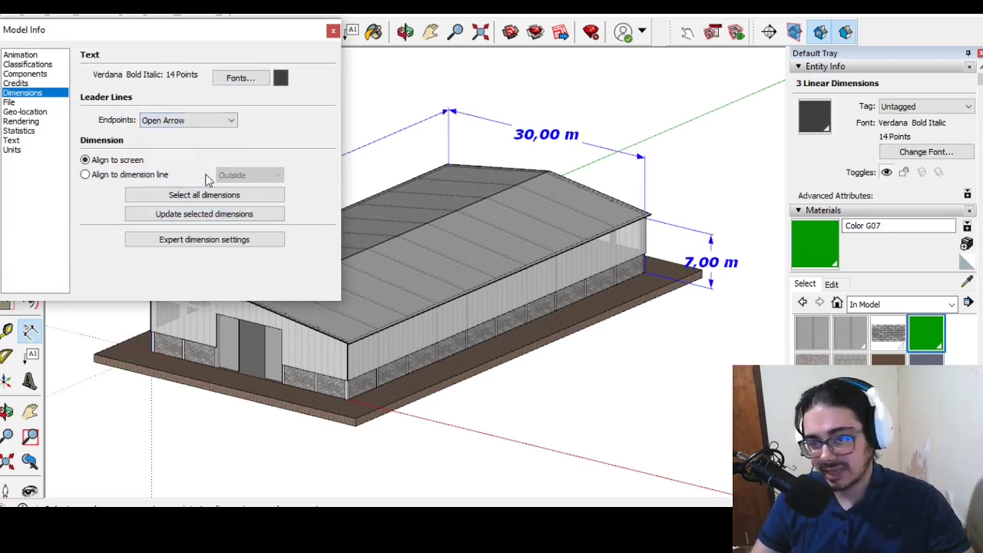
pyautogui.click(201, 214)
pyautogui.click(281, 79)
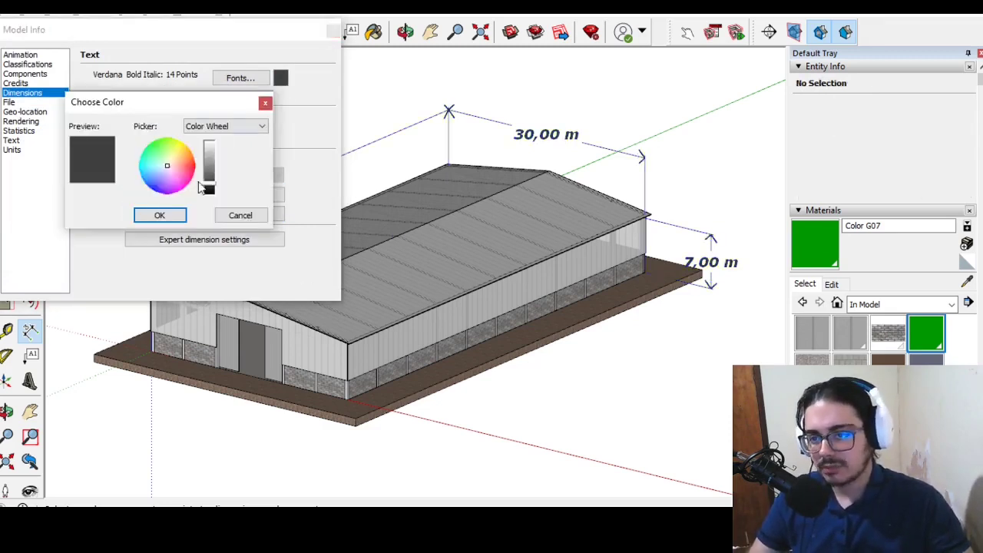
pyautogui.click(195, 166)
pyautogui.click(210, 148)
pyautogui.click(161, 215)
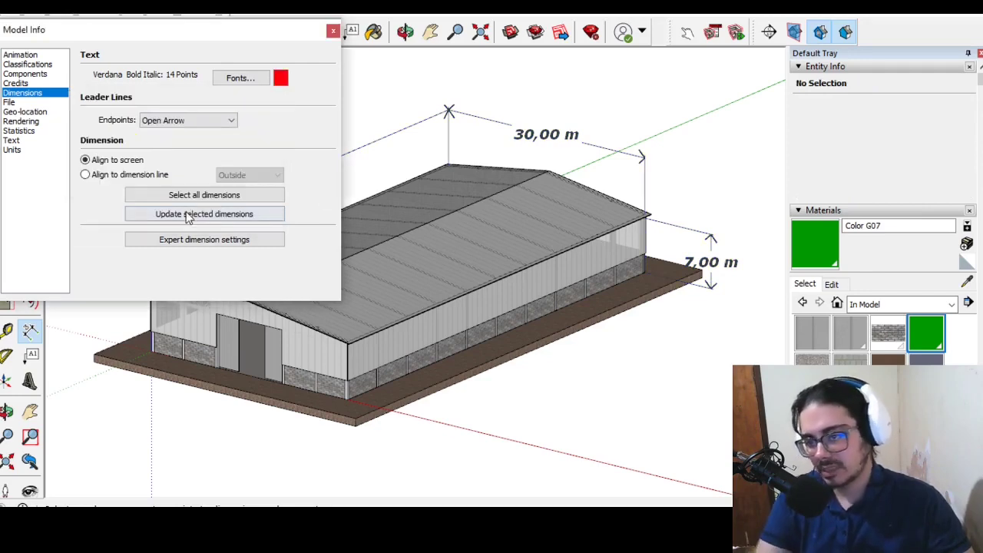
pyautogui.click(213, 197)
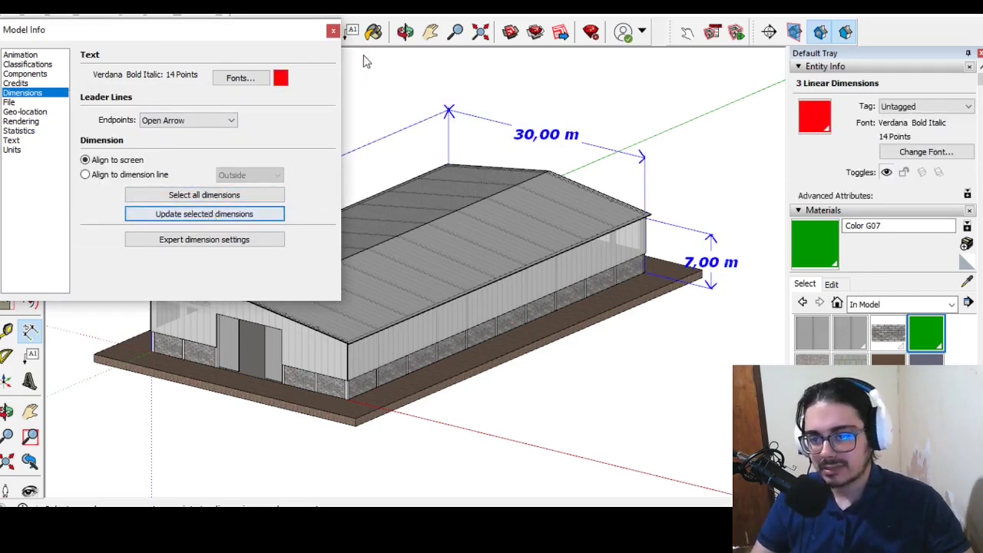
pyautogui.click(332, 31)
pyautogui.click(307, 91)
# Step: Orbit toward the gable end and select a dimension to check its properties
pyautogui.scroll(2, 292, 84)
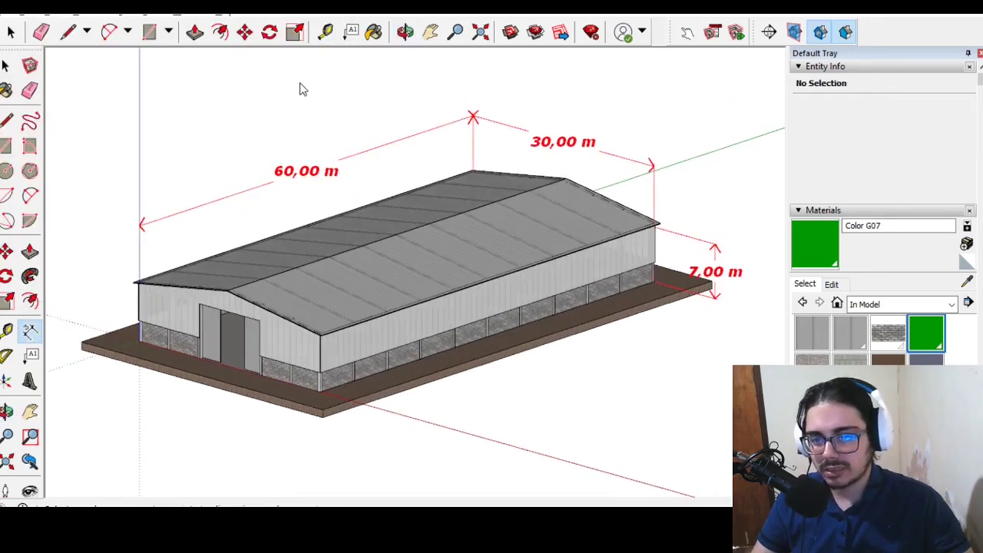
pyautogui.moveTo(295, 101); pyautogui.dragTo(710, 279, button='middle')
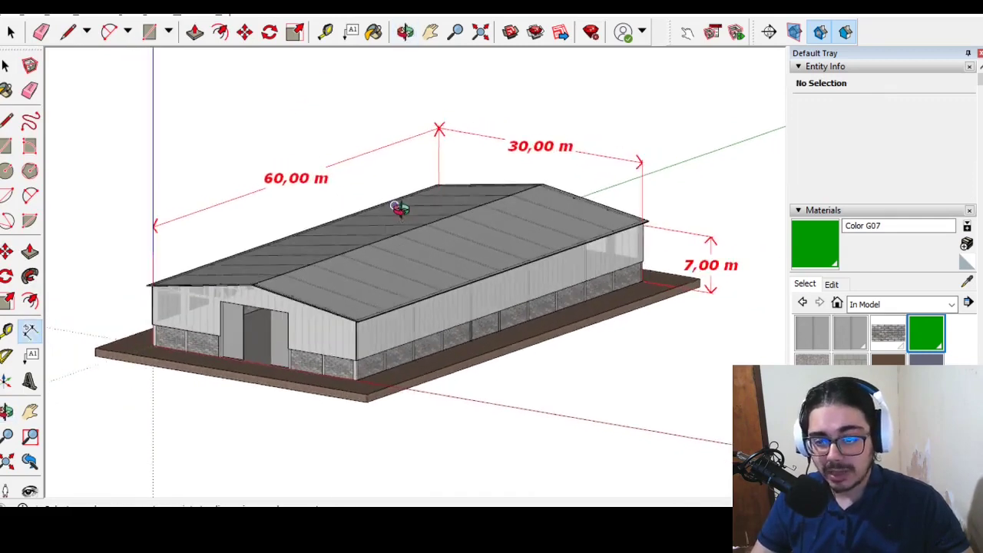
pyautogui.scroll(1, 711, 278)
pyautogui.click(676, 261)
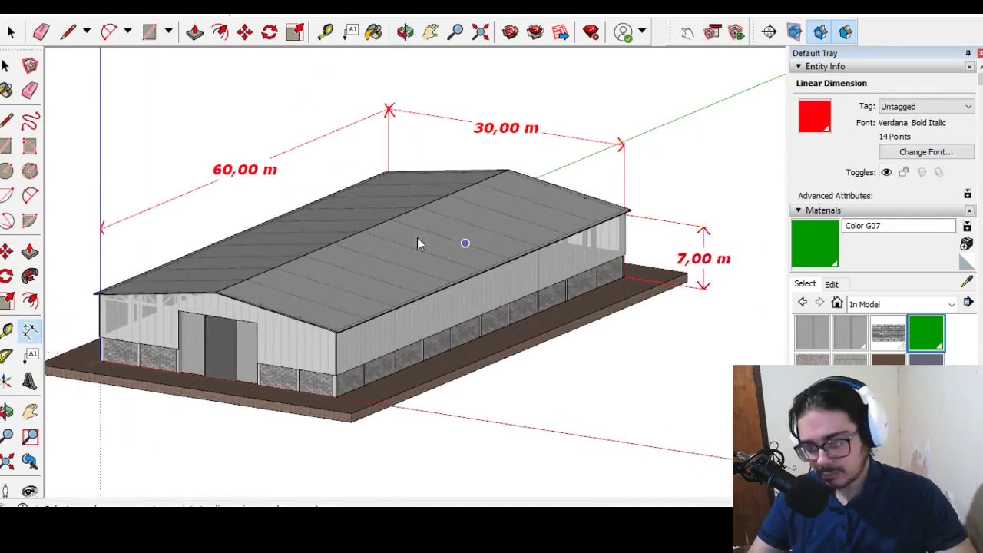
pyautogui.scroll(-3, 891, 288)
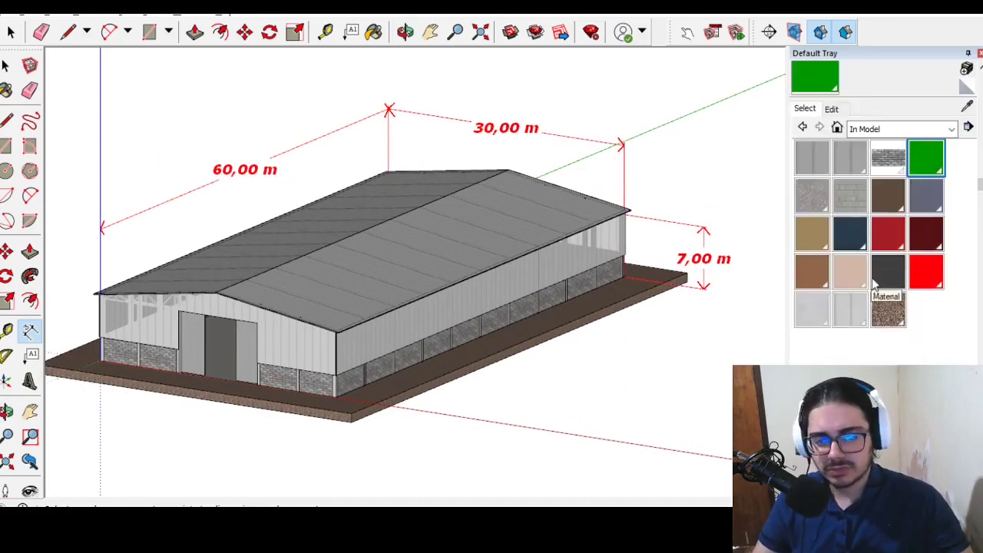
pyautogui.click(898, 129)
pyautogui.click(883, 141)
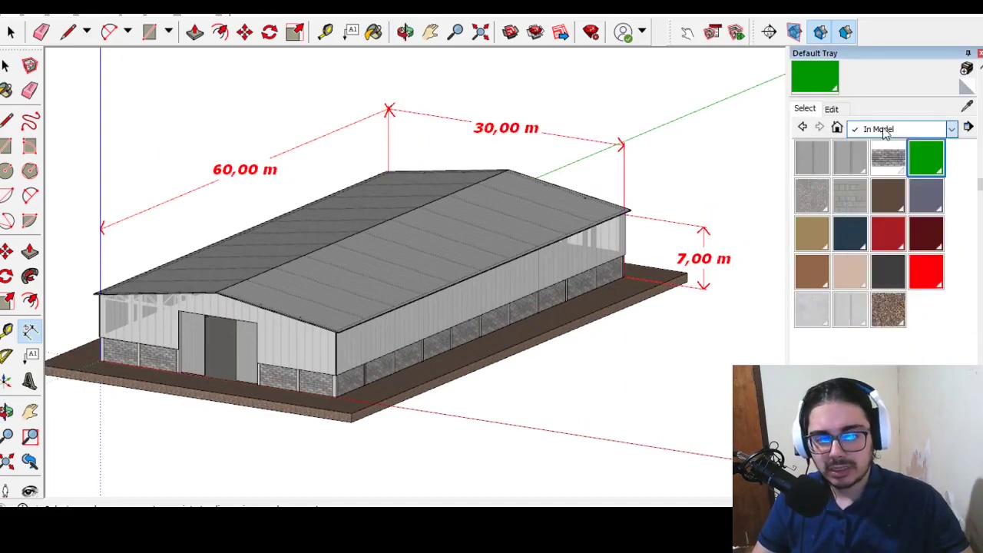
pyautogui.scroll(3, 835, 174)
pyautogui.scroll(-3, 835, 173)
pyautogui.scroll(-3, 868, 198)
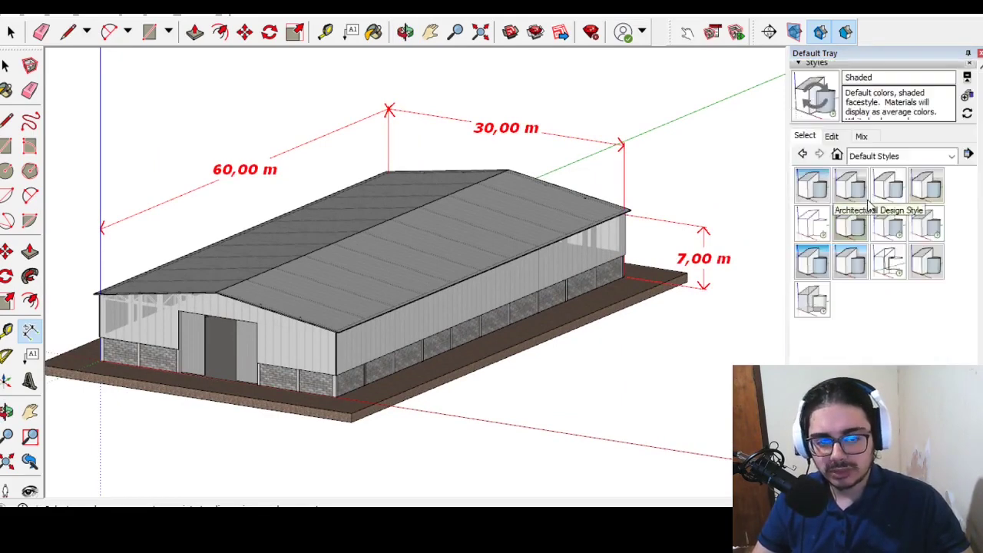
# Step: Apply the Assorted Styles 'Brush Strokes on Canvas' style and switch the camera to perspective
pyautogui.click(878, 158)
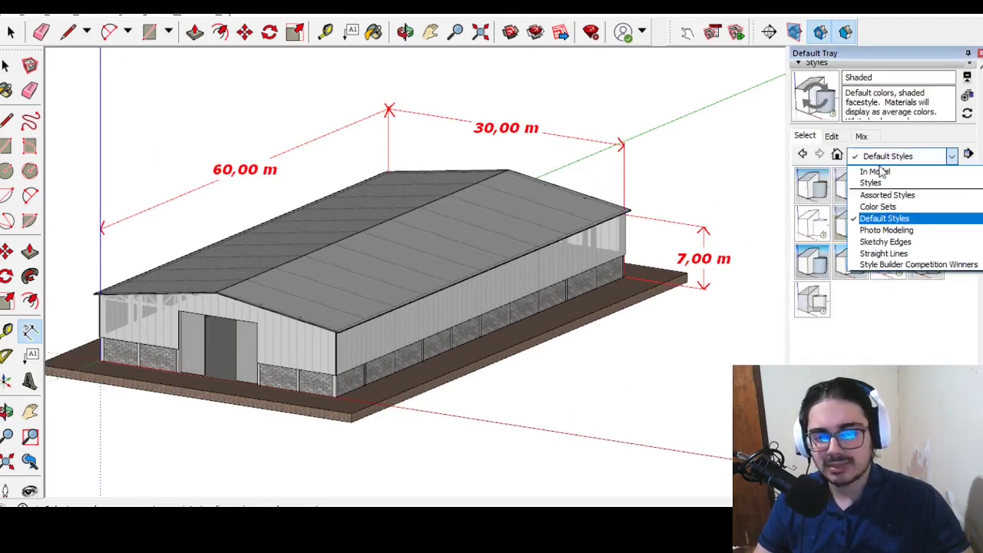
pyautogui.click(893, 264)
pyautogui.click(891, 156)
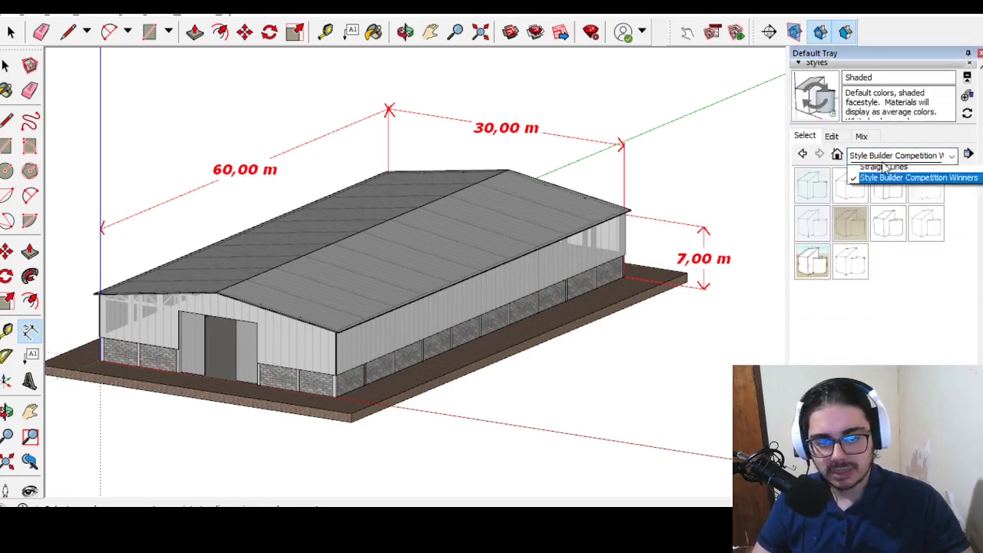
pyautogui.click(870, 192)
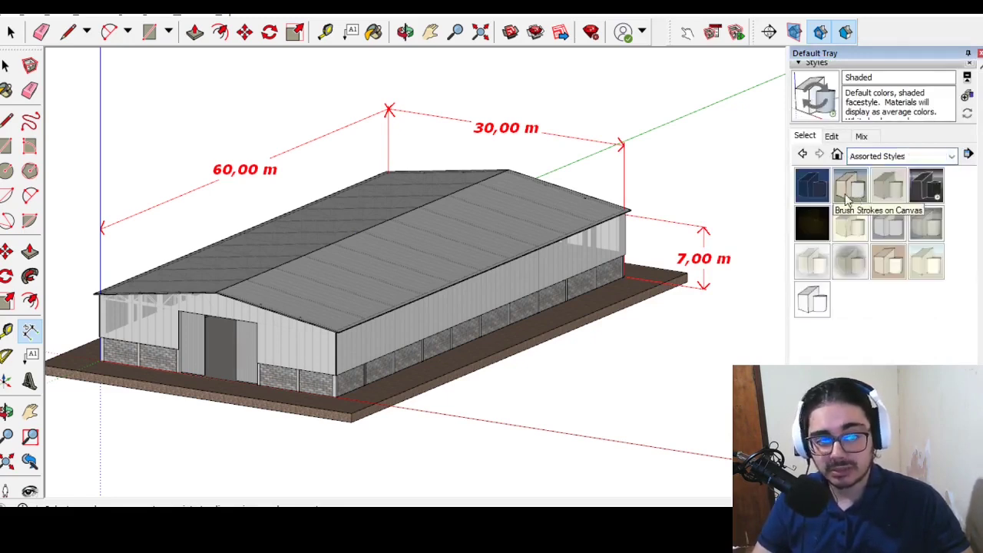
pyautogui.click(850, 188)
pyautogui.click(65, 13)
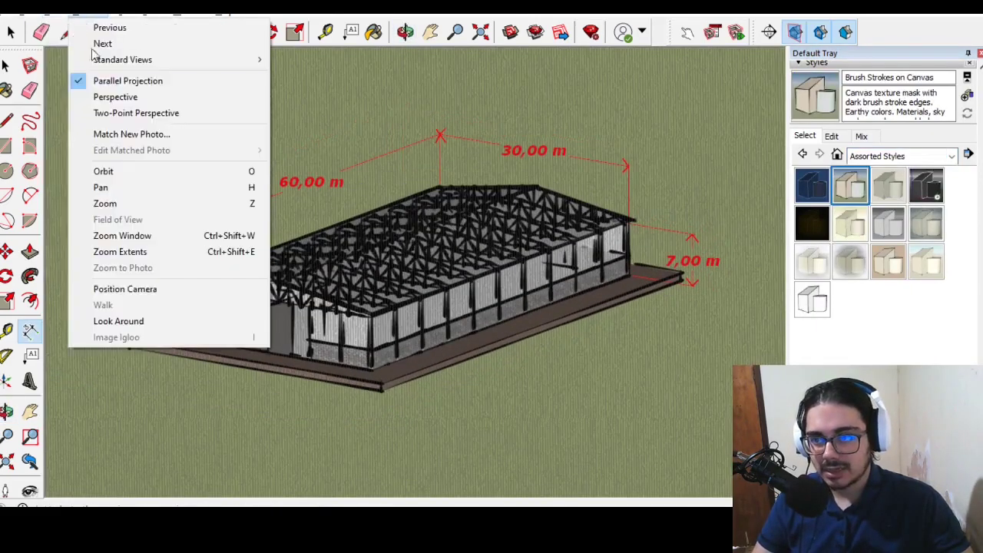
pyautogui.click(107, 97)
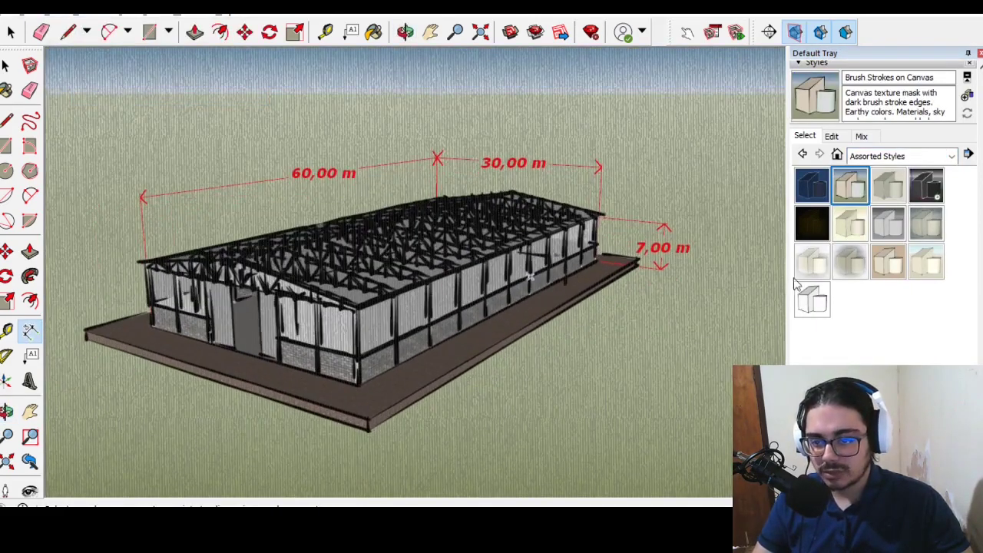
# Step: Mix in a beige paper background and framed border from another style collection
pyautogui.click(874, 158)
pyautogui.click(863, 136)
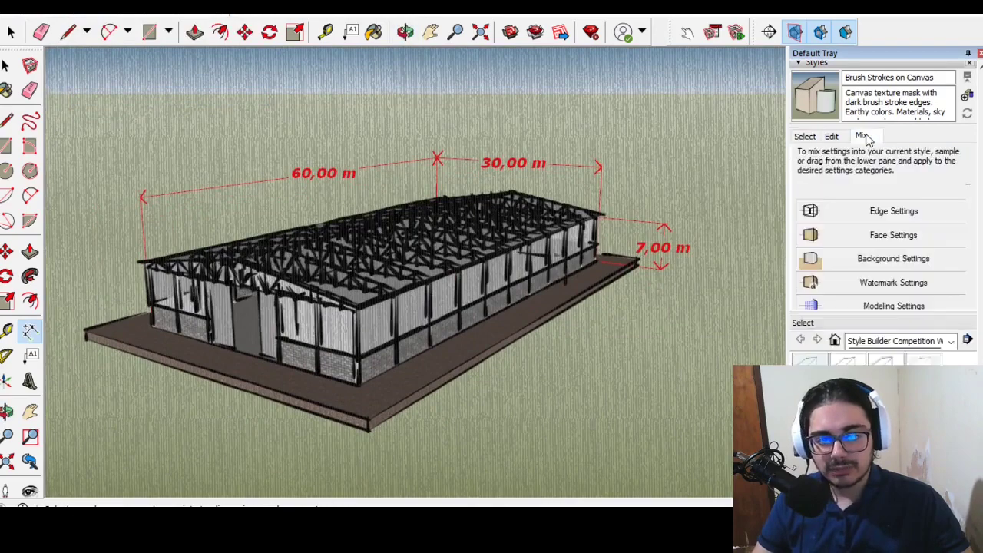
pyautogui.scroll(-1, 864, 227)
pyautogui.click(951, 303)
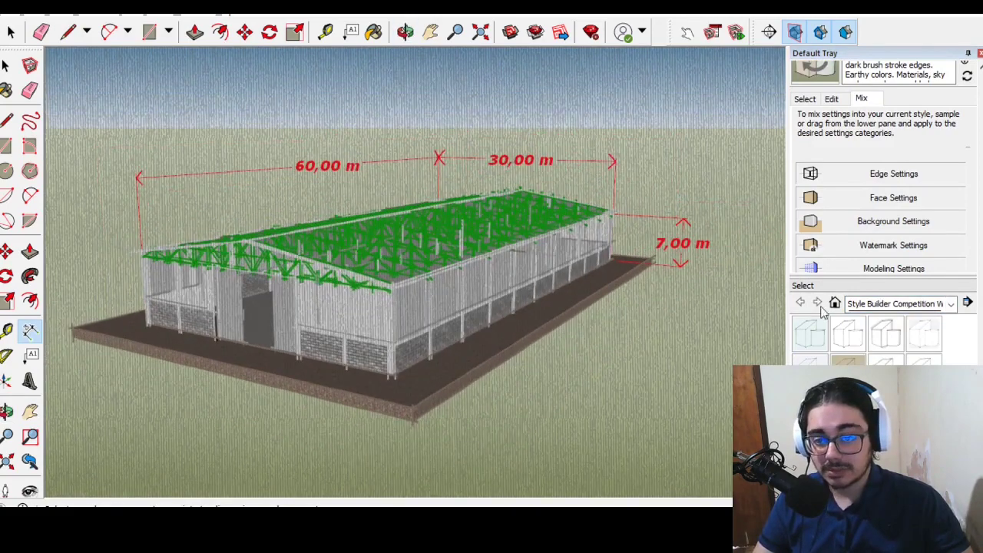
pyautogui.click(876, 229)
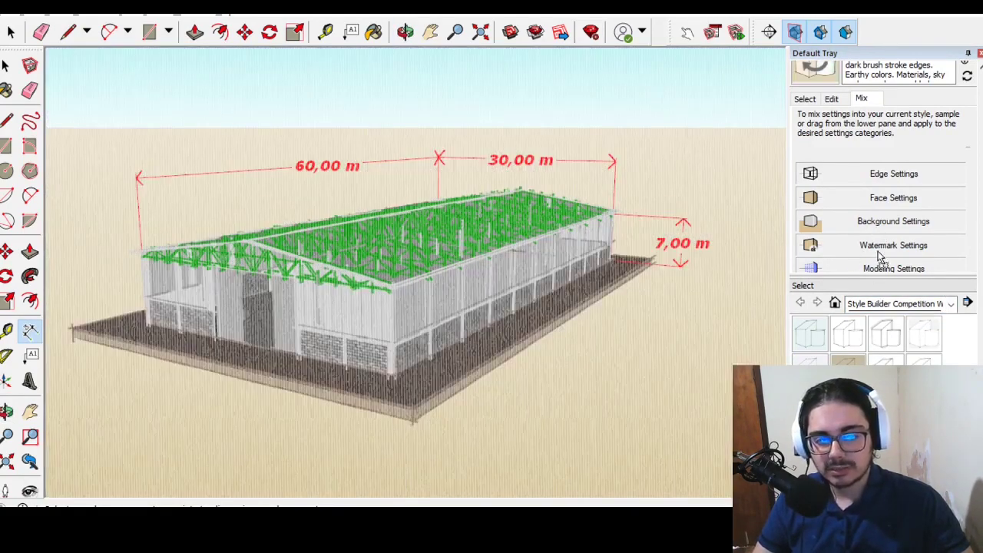
pyautogui.click(874, 252)
pyautogui.moveTo(592, 169); pyautogui.dragTo(549, 160, button='middle')
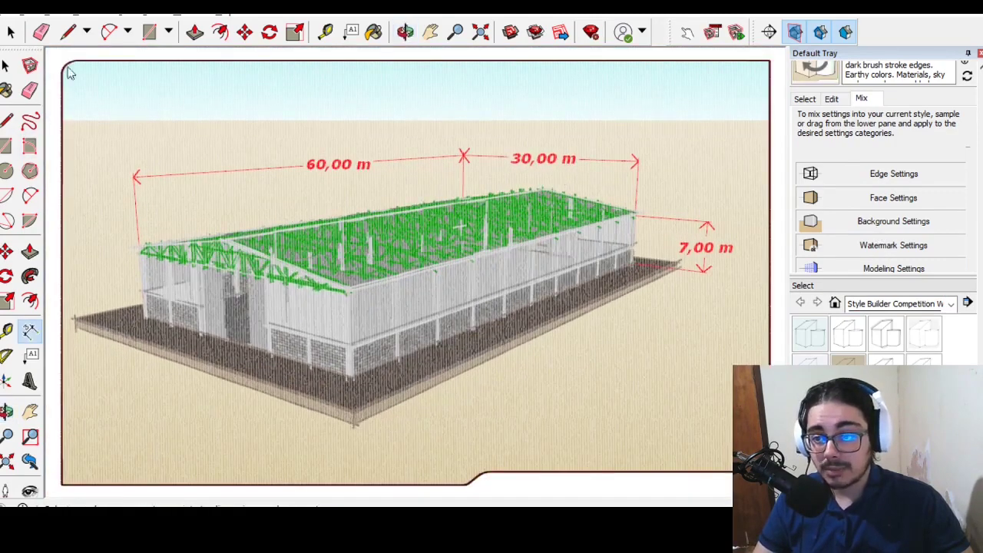
pyautogui.moveTo(278, 87)
pyautogui.mouseDown(button='middle')
pyautogui.moveTo(487, 171)
pyautogui.moveTo(474, 240)
pyautogui.mouseUp(button='middle')
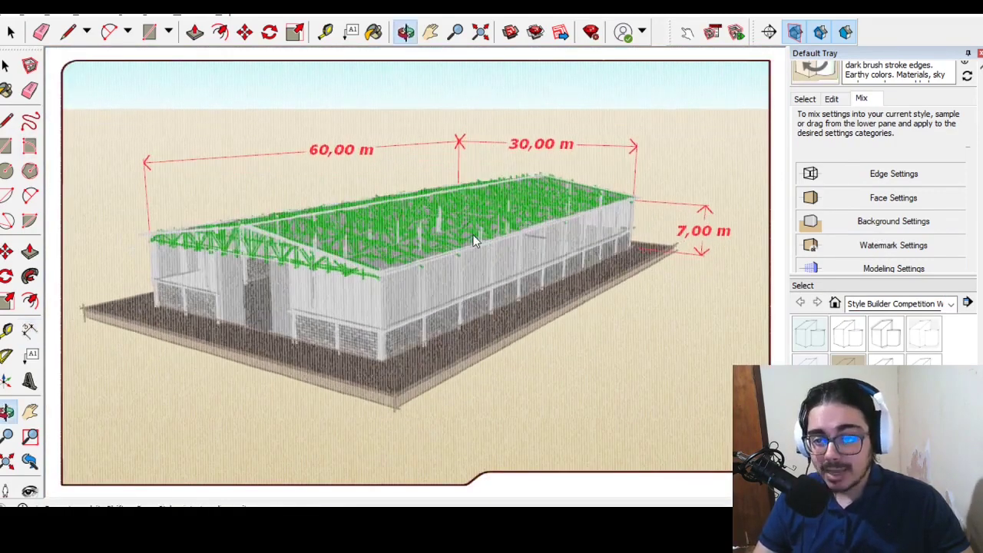
pyautogui.moveTo(345, 246)
pyautogui.mouseDown(button='middle')
pyautogui.moveTo(321, 273)
pyautogui.moveTo(328, 285)
pyautogui.moveTo(487, 300)
pyautogui.moveTo(325, 292)
pyautogui.moveTo(346, 284)
pyautogui.mouseUp(button='middle')
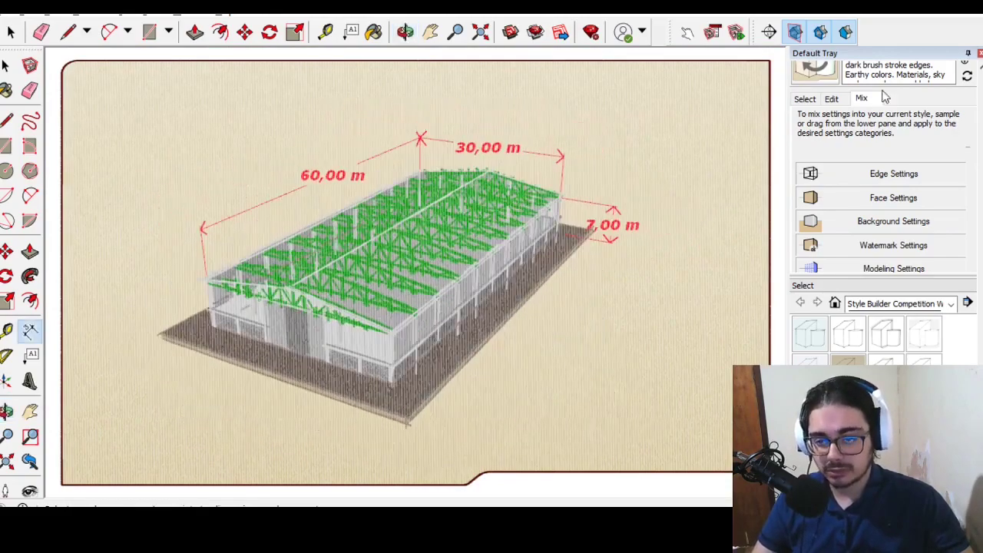
# Step: Cut the warehouse with a horizontal section plane and raise it up the walls
pyautogui.click(771, 35)
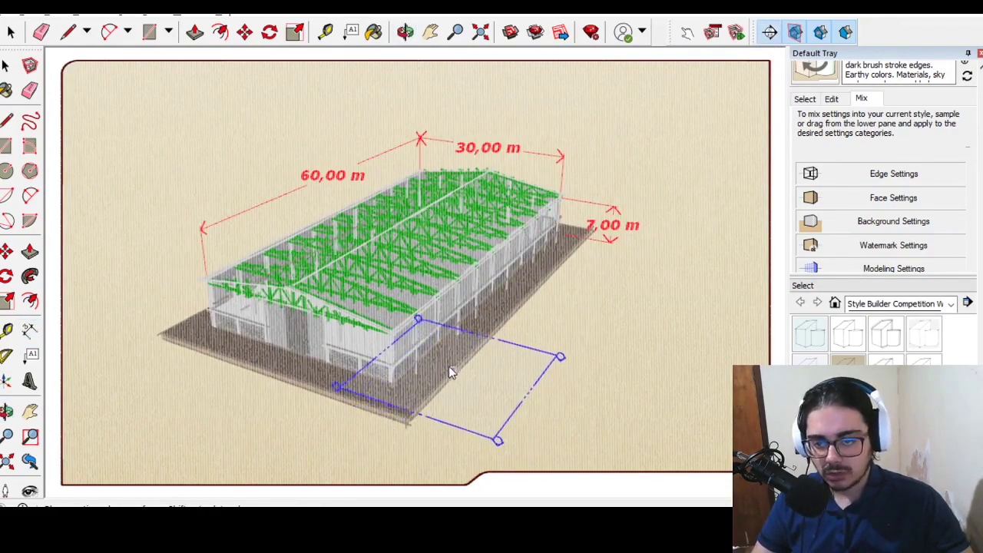
pyautogui.click(450, 367)
pyautogui.hotkey('ctrl', 'a')
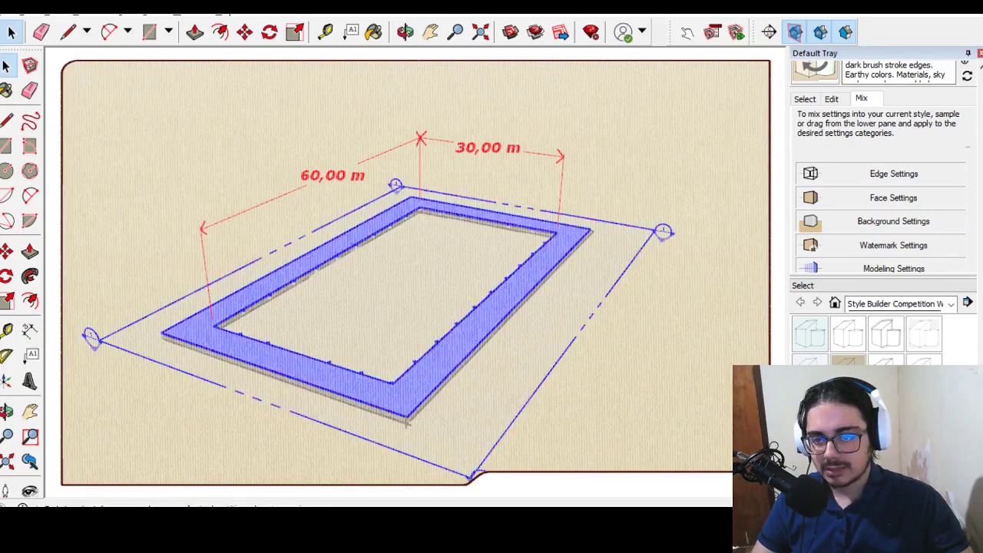
pyautogui.click(7, 252)
pyautogui.moveTo(141, 442); pyautogui.dragTo(141, 413)
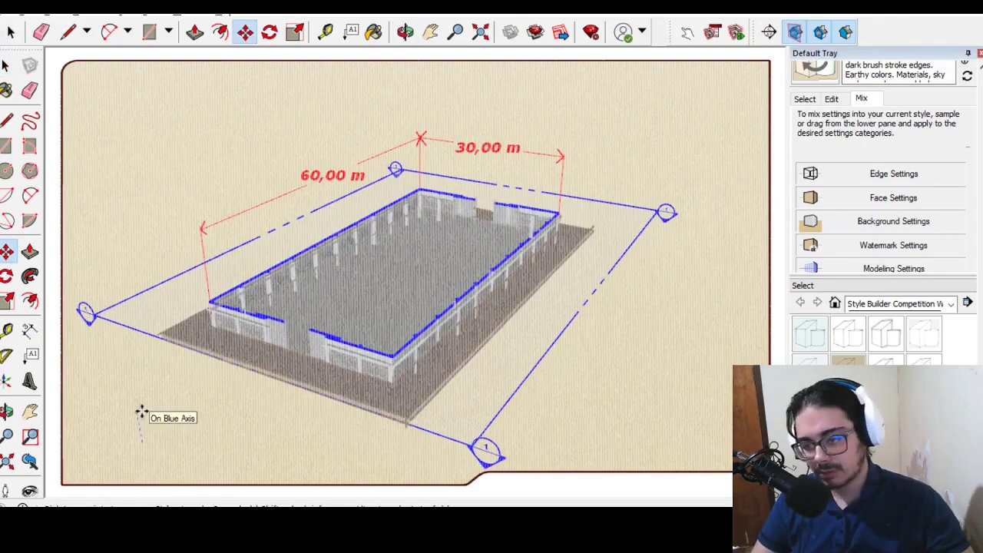
pyautogui.press('space')
pyautogui.click(141, 411)
# Step: Move the section plane higher up the walls while orbiting around the cut building
pyautogui.moveTo(142, 410); pyautogui.dragTo(63, 378, button='middle')
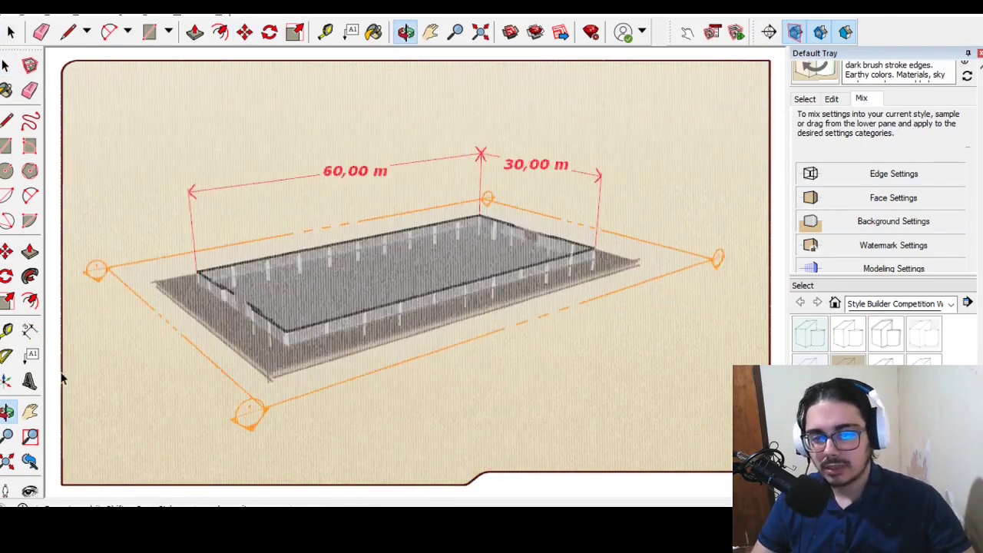
pyautogui.click(111, 281)
pyautogui.moveTo(111, 281); pyautogui.dragTo(177, 284, button='middle')
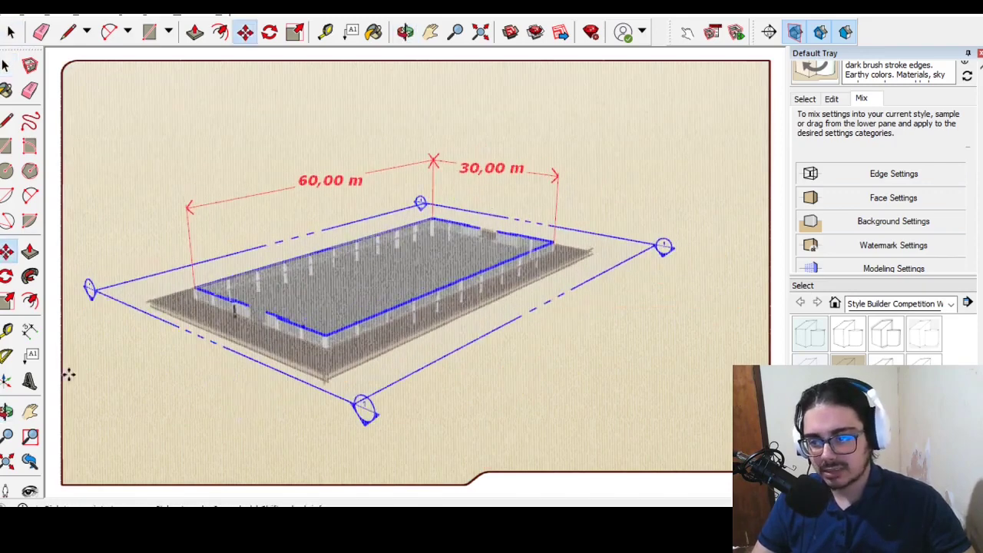
pyautogui.moveTo(68, 374); pyautogui.dragTo(102, 384)
pyautogui.press('space')
pyautogui.click(101, 385)
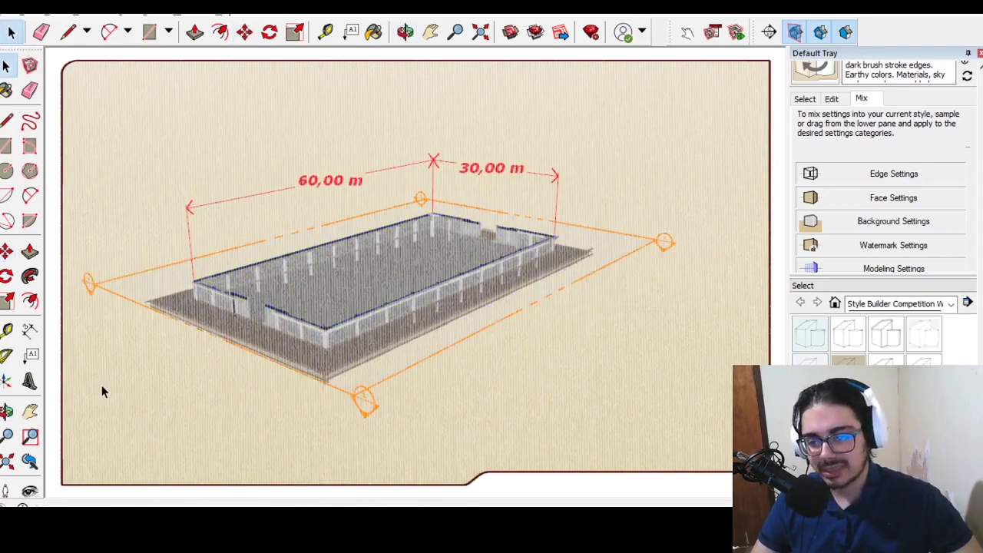
pyautogui.moveTo(102, 385)
pyautogui.mouseDown(button='middle')
pyautogui.moveTo(248, 341)
pyautogui.moveTo(442, 377)
pyautogui.moveTo(454, 264)
pyautogui.mouseUp(button='middle')
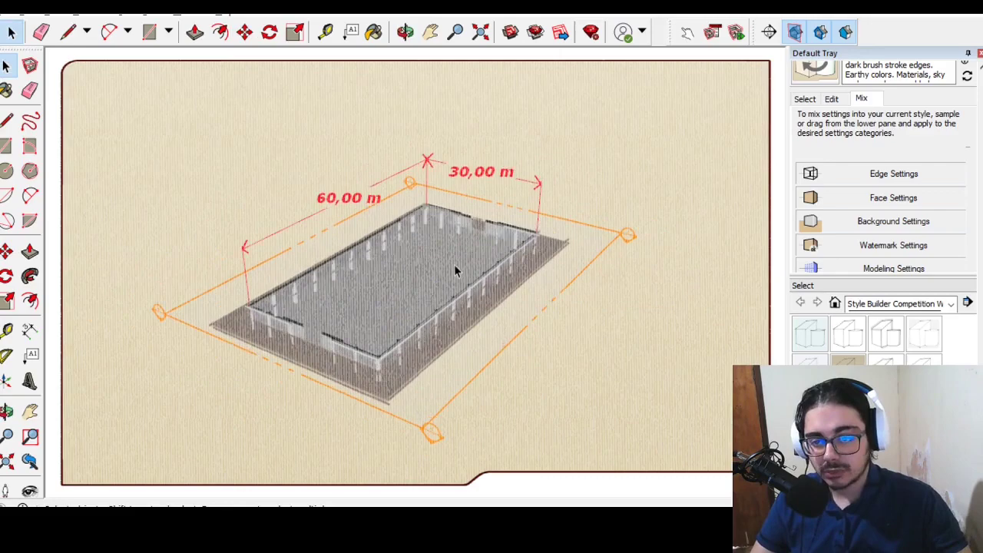
# Step: Hide the section plane and turn off the section cut to show the full building
pyautogui.click(819, 42)
pyautogui.moveTo(658, 110); pyautogui.dragTo(607, 152, button='middle')
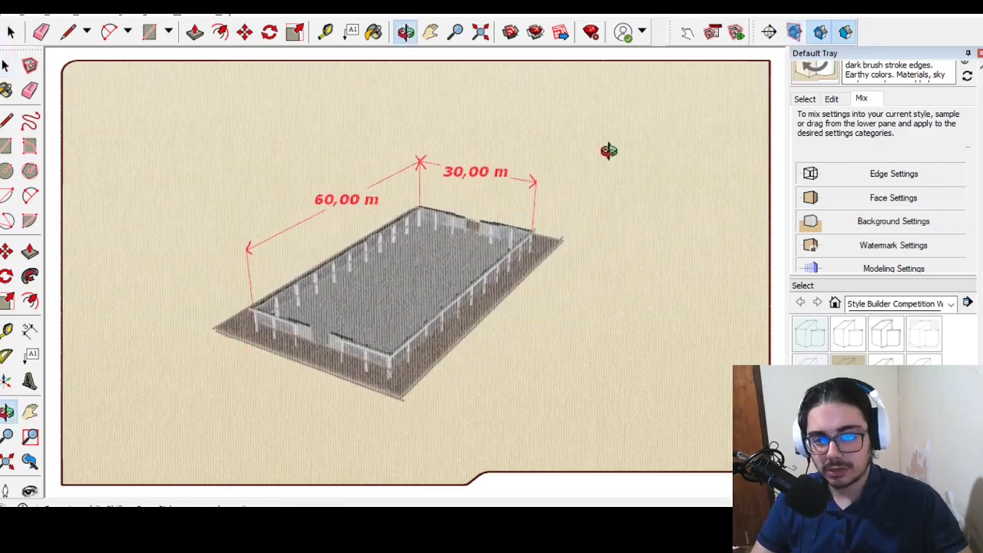
pyautogui.click(820, 32)
pyautogui.moveTo(461, 323); pyautogui.dragTo(430, 361, button='middle')
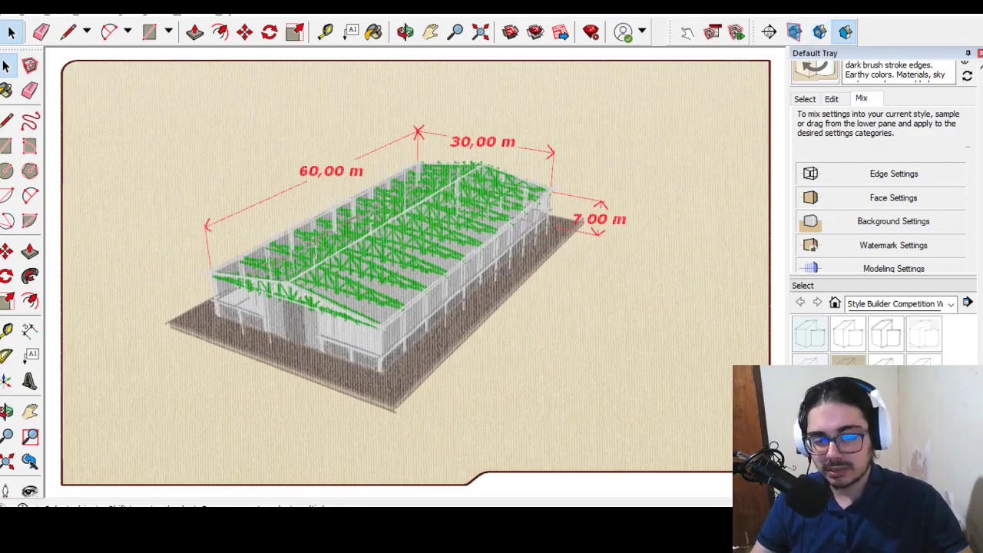
pyautogui.hotkey('alt', 'Tab')
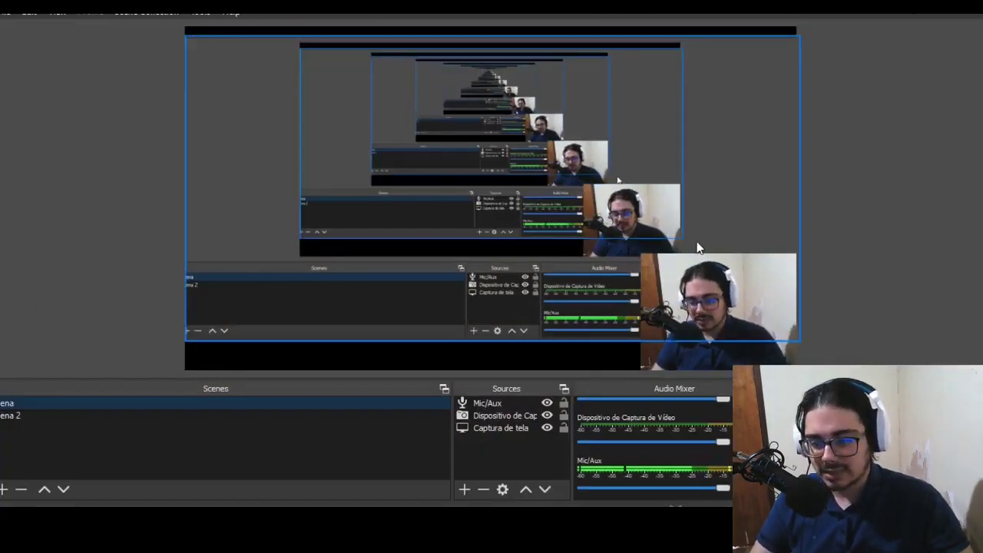
# Step: Select the webcam capture source in OBS and return to the SketchUp model
pyautogui.click(705, 326)
pyautogui.click(950, 221)
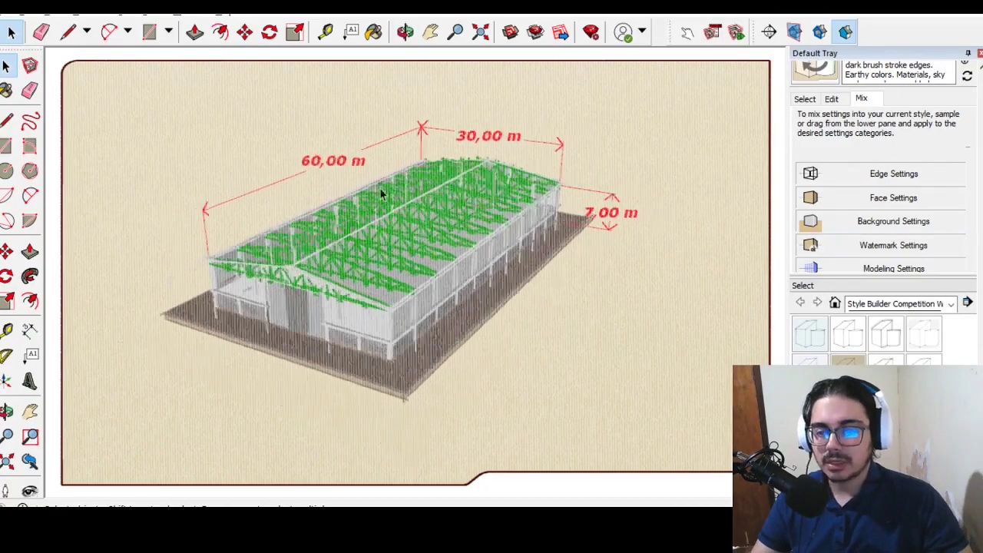
# Step: Zoom in close on the brick and metal walls, then orbit up over the roof trusses
pyautogui.moveTo(184, 221)
pyautogui.mouseDown(button='middle')
pyautogui.moveTo(637, 223)
pyautogui.moveTo(404, 223)
pyautogui.moveTo(537, 220)
pyautogui.moveTo(676, 159)
pyautogui.moveTo(402, 158)
pyautogui.moveTo(637, 190)
pyautogui.moveTo(345, 176)
pyautogui.moveTo(588, 180)
pyautogui.moveTo(88, 138)
pyautogui.moveTo(357, 249)
pyautogui.moveTo(494, 200)
pyautogui.mouseUp(button='middle')
pyautogui.scroll(3, 357, 250)
pyautogui.scroll(3, 333, 292)
pyautogui.scroll(2, 355, 272)
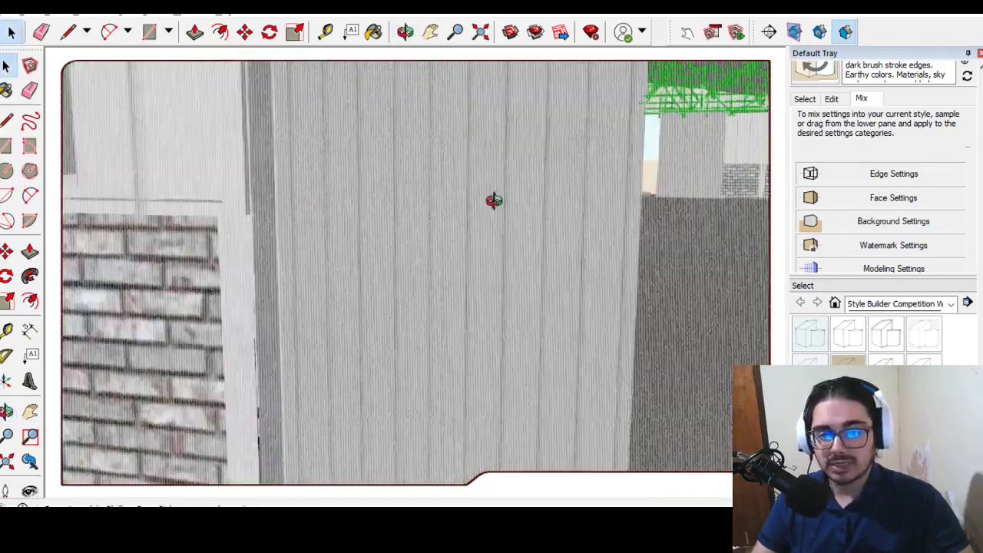
pyautogui.scroll(-3, 415, 202)
pyautogui.moveTo(332, 202)
pyautogui.mouseDown(button='middle')
pyautogui.moveTo(486, 169)
pyautogui.moveTo(428, 186)
pyautogui.mouseUp(button='middle')
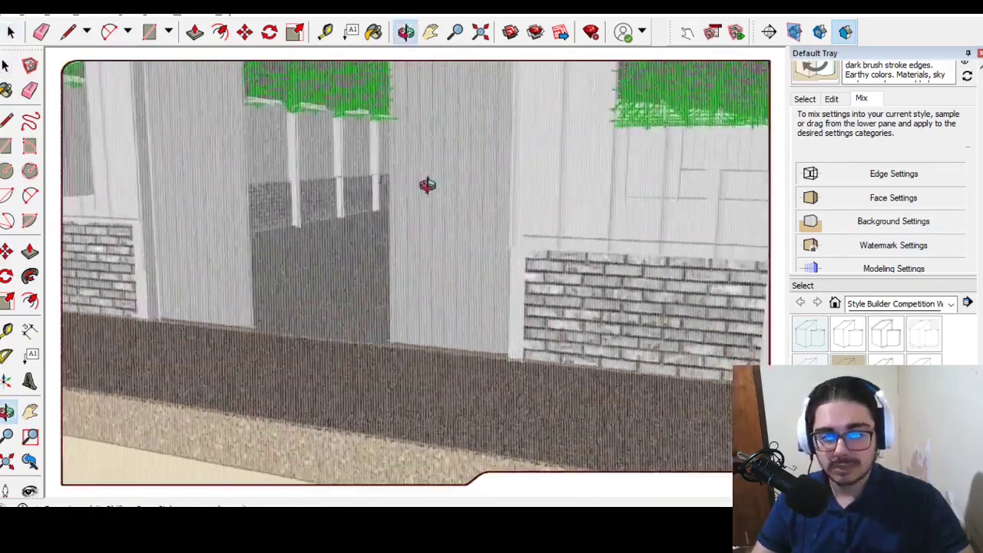
pyautogui.scroll(-3, 442, 191)
pyautogui.scroll(-3, 415, 211)
pyautogui.scroll(2, 179, 162)
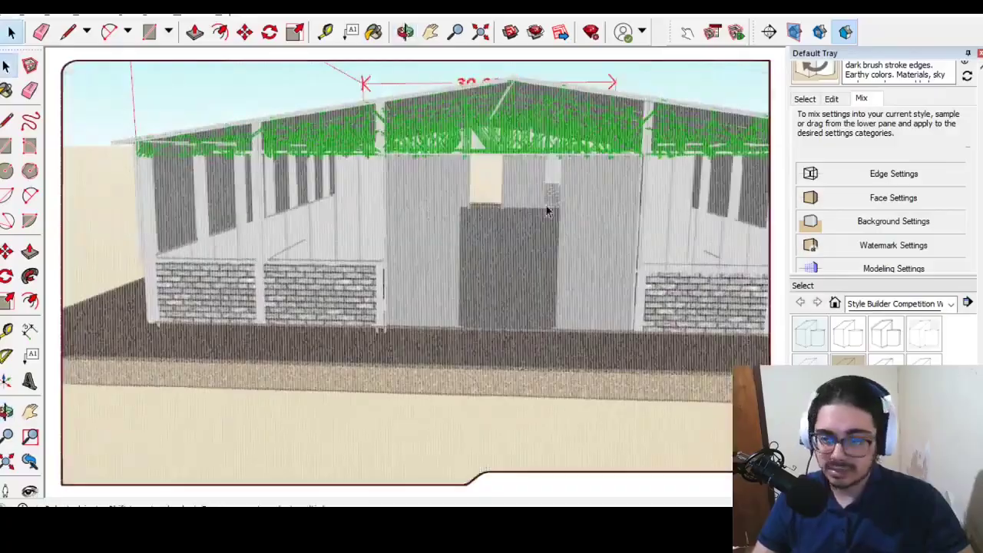
pyautogui.moveTo(548, 211)
pyautogui.mouseDown(button='middle')
pyautogui.moveTo(451, 192)
pyautogui.moveTo(428, 224)
pyautogui.moveTo(351, 254)
pyautogui.moveTo(695, 258)
pyautogui.moveTo(558, 299)
pyautogui.moveTo(371, 272)
pyautogui.moveTo(375, 197)
pyautogui.moveTo(543, 198)
pyautogui.moveTo(569, 378)
pyautogui.mouseUp(button='middle')
# Step: Select the webcam source in OBS, then return and orbit to reveal the 7,00 m height
pyautogui.hotkey('alt', 'Tab')
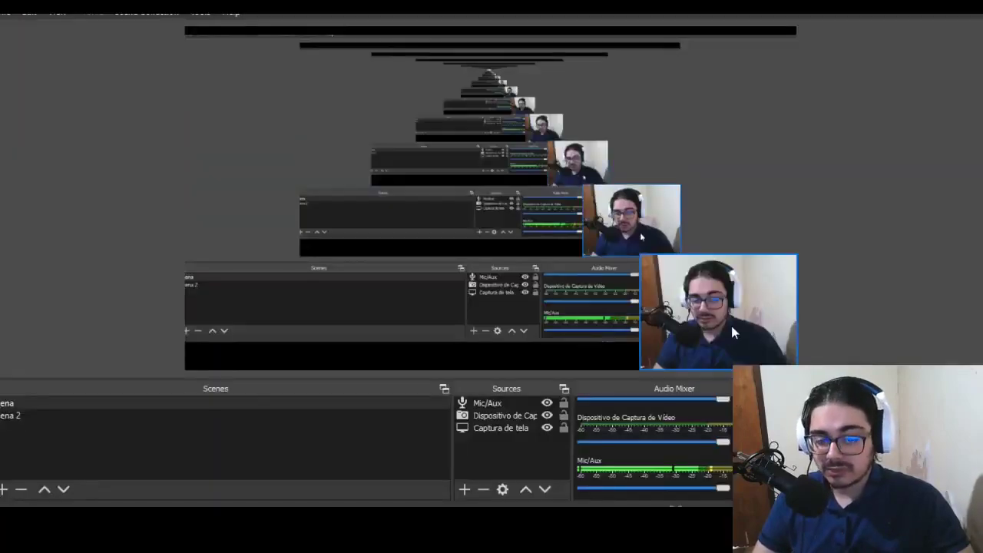
pyautogui.click(731, 326)
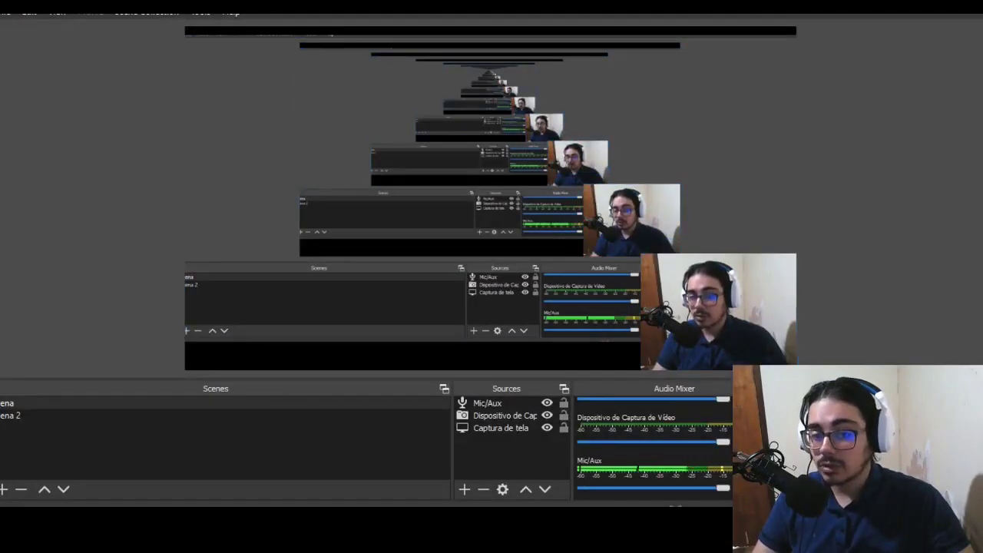
pyautogui.hotkey('alt', 'Tab')
pyautogui.moveTo(466, 267); pyautogui.dragTo(339, 282, button='middle')
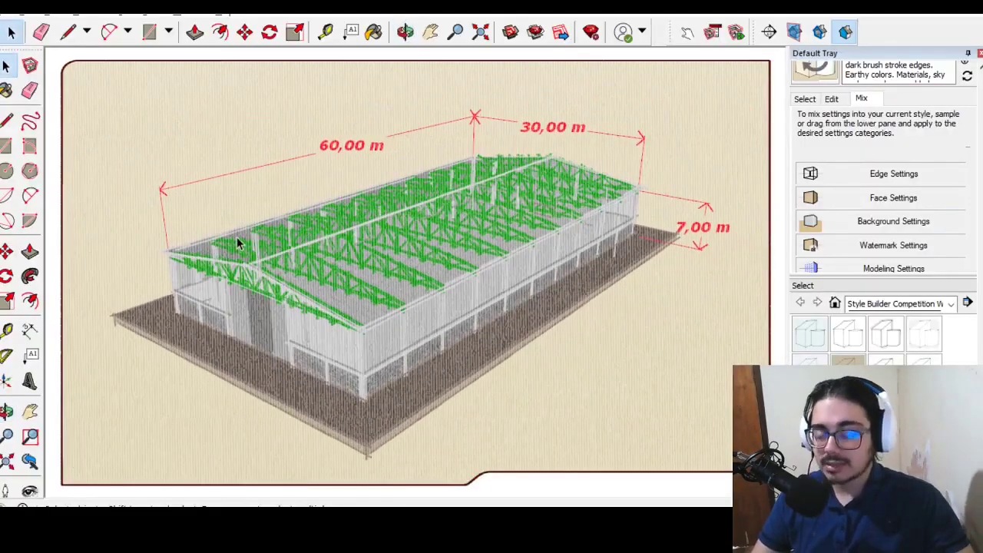
pyautogui.moveTo(238, 243)
pyautogui.mouseDown(button='middle')
pyautogui.moveTo(321, 243)
pyautogui.moveTo(334, 360)
pyautogui.mouseUp(button='middle')
pyautogui.scroll(2, 336, 358)
pyautogui.moveTo(476, 295)
pyautogui.mouseDown(button='middle')
pyautogui.moveTo(465, 263)
pyautogui.moveTo(496, 200)
pyautogui.moveTo(529, 192)
pyautogui.moveTo(436, 204)
pyautogui.moveTo(429, 251)
pyautogui.moveTo(725, 232)
pyautogui.mouseUp(button='middle')
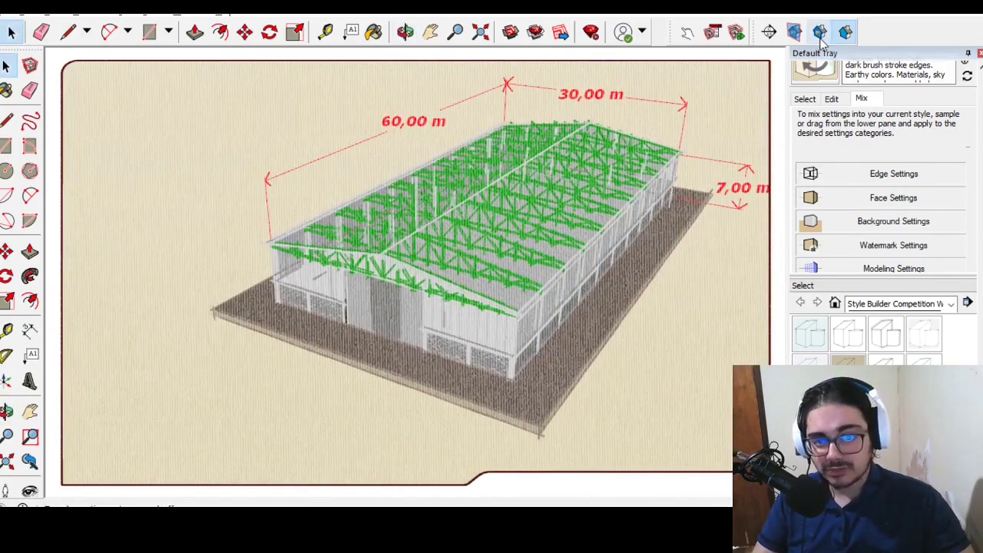
pyautogui.click(820, 34)
pyautogui.moveTo(469, 407)
pyautogui.mouseDown(button='middle')
pyautogui.moveTo(483, 430)
pyautogui.moveTo(556, 457)
pyautogui.moveTo(632, 272)
pyautogui.mouseUp(button='middle')
pyautogui.scroll(3, 656, 312)
pyautogui.scroll(-3, 377, 333)
pyautogui.moveTo(377, 333)
pyautogui.mouseDown(button='middle')
pyautogui.moveTo(395, 165)
pyautogui.moveTo(430, 158)
pyautogui.moveTo(368, 131)
pyautogui.moveTo(418, 154)
pyautogui.mouseUp(button='middle')
pyautogui.scroll(2, 394, 167)
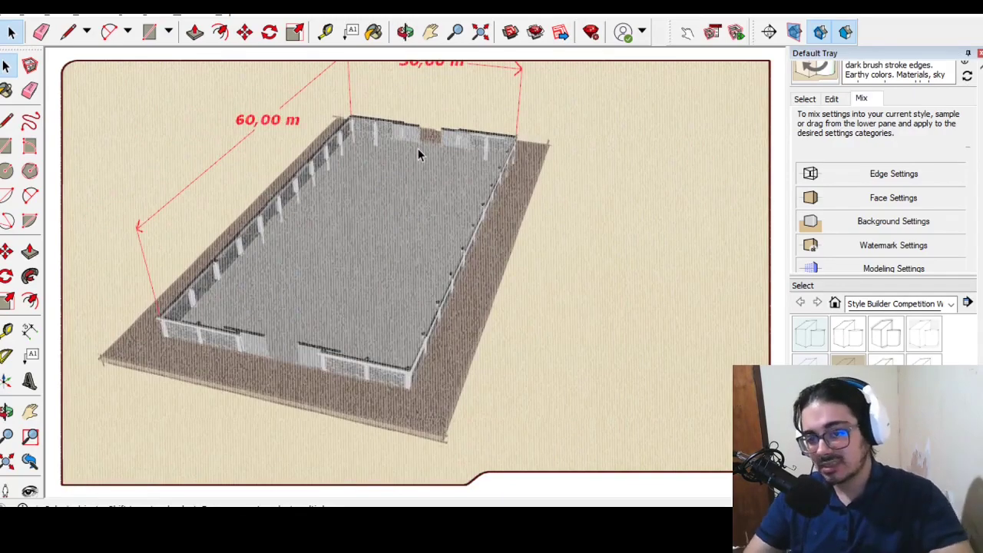
pyautogui.moveTo(418, 154)
pyautogui.mouseDown(button='middle')
pyautogui.moveTo(371, 184)
pyautogui.moveTo(436, 139)
pyautogui.mouseUp(button='middle')
pyautogui.moveTo(565, 270)
pyautogui.mouseDown(button='middle')
pyautogui.moveTo(450, 281)
pyautogui.moveTo(248, 397)
pyautogui.moveTo(202, 325)
pyautogui.moveTo(205, 301)
pyautogui.mouseUp(button='middle')
pyautogui.scroll(-2, 480, 261)
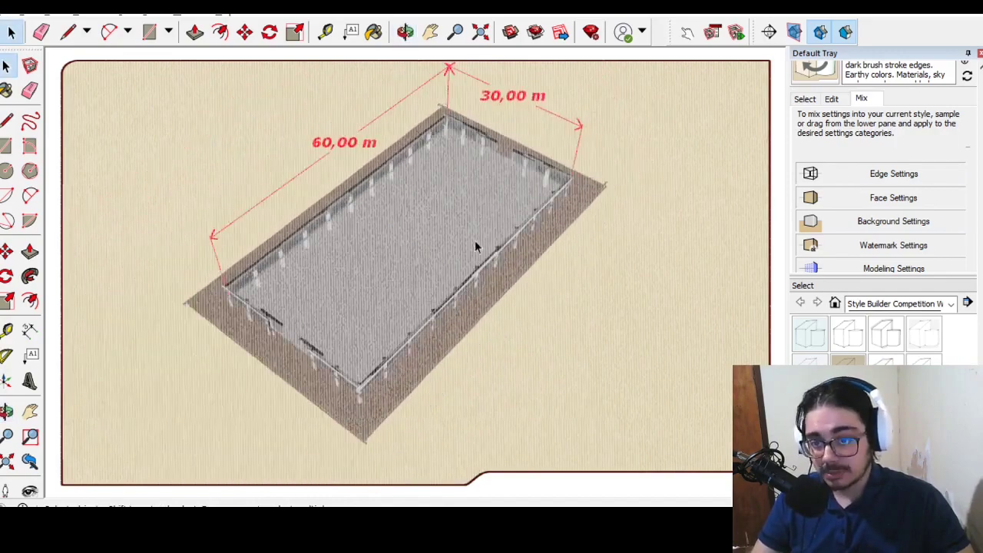
pyautogui.click(832, 35)
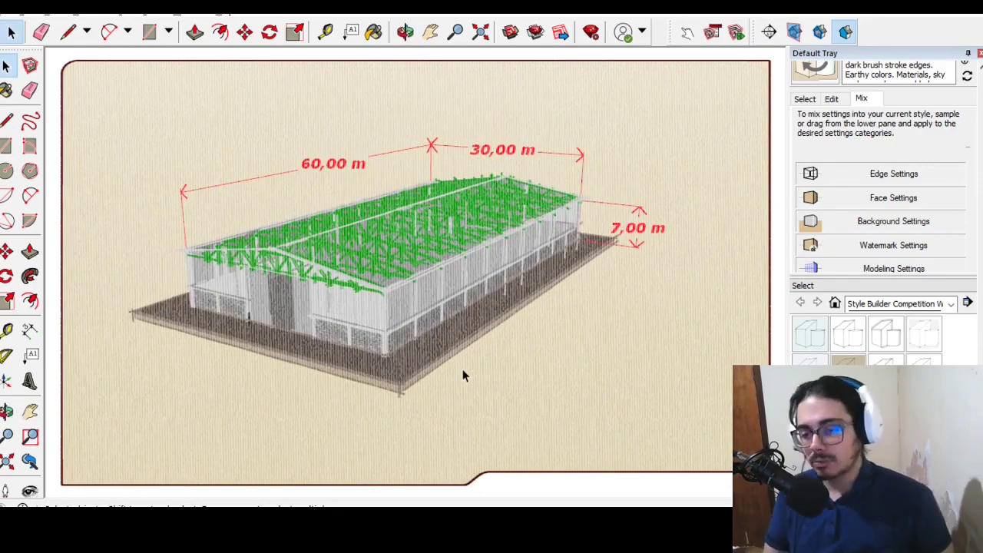
pyautogui.moveTo(415, 374)
pyautogui.mouseDown(button='middle')
pyautogui.moveTo(471, 384)
pyautogui.moveTo(264, 384)
pyautogui.mouseUp(button='middle')
pyautogui.scroll(3, 329, 302)
pyautogui.scroll(3, 397, 284)
pyautogui.scroll(-3, 397, 284)
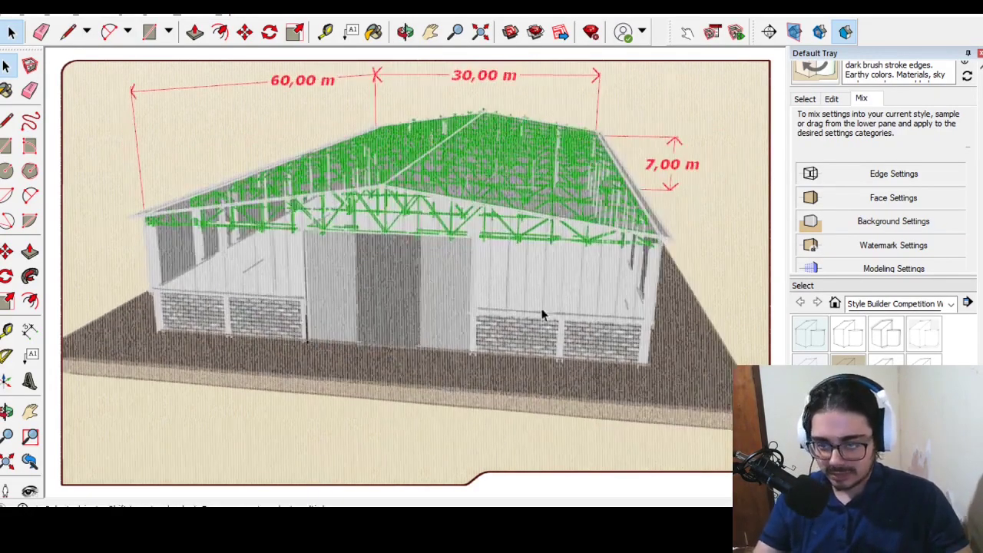
pyautogui.moveTo(544, 314)
pyautogui.mouseDown(button='middle')
pyautogui.moveTo(347, 281)
pyautogui.moveTo(358, 301)
pyautogui.mouseUp(button='middle')
pyautogui.scroll(-2, 340, 285)
pyautogui.scroll(1, 347, 296)
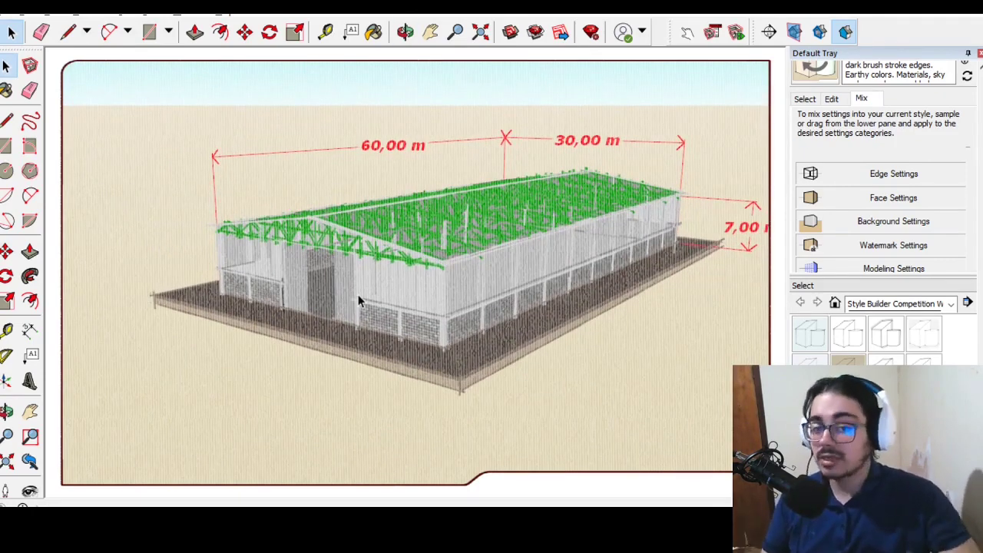
pyautogui.moveTo(362, 299)
pyautogui.mouseDown(button='middle')
pyautogui.moveTo(402, 256)
pyautogui.moveTo(475, 224)
pyautogui.mouseUp(button='middle')
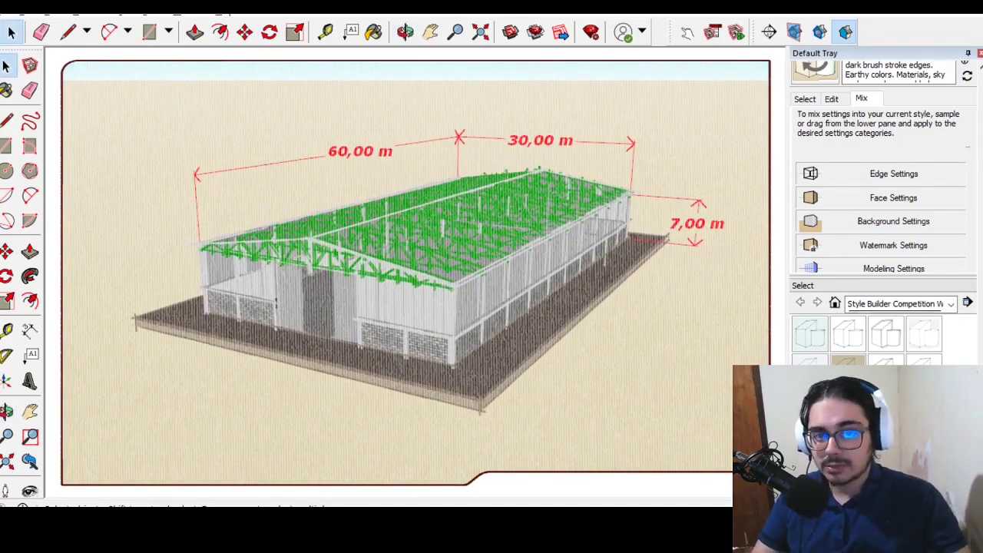
# Step: Crop the screen capture's right, top and left edges and stretch it to fill the scene
pyautogui.hotkey('alt', 'Tab')
pyautogui.click(628, 88)
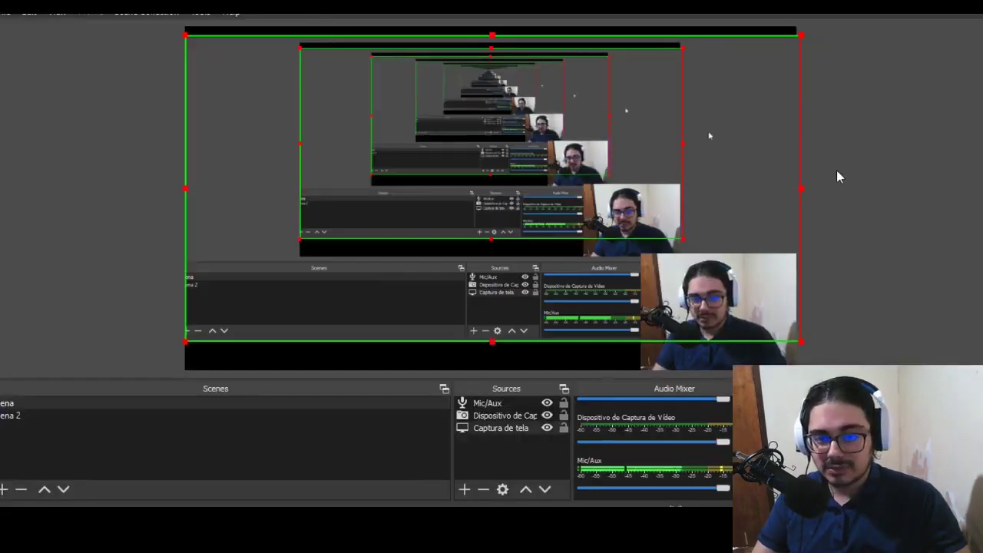
pyautogui.moveTo(803, 195); pyautogui.dragTo(644, 190)
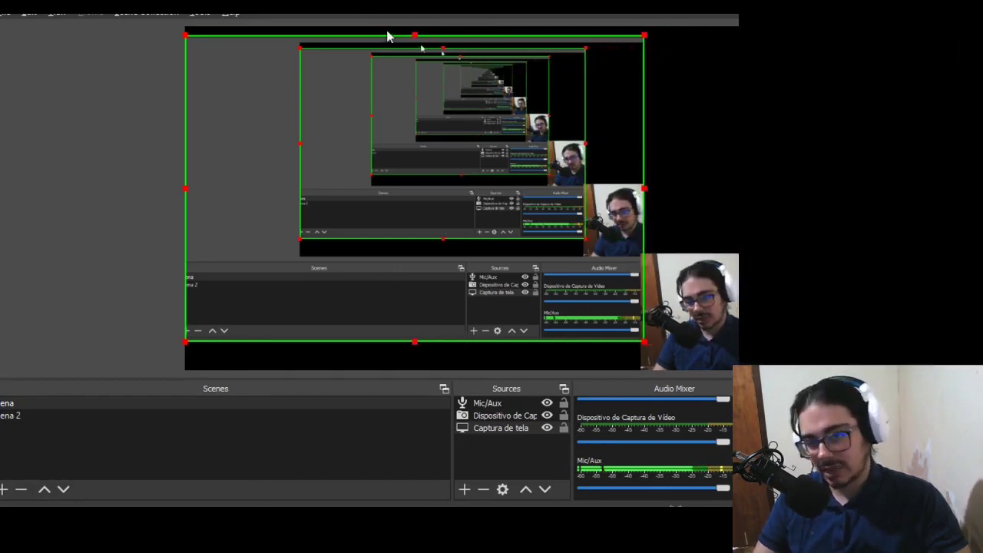
pyautogui.keyDown('alt'); pyautogui.moveTo(419, 42); pyautogui.dragTo(419, 77); pyautogui.keyUp('alt')
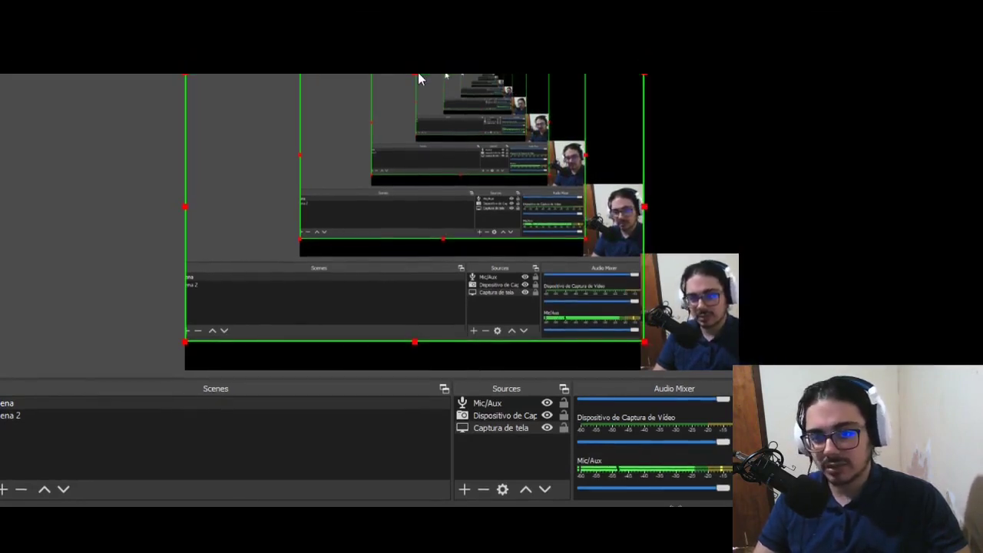
pyautogui.moveTo(649, 79)
pyautogui.mouseDown()
pyautogui.moveTo(724, 31)
pyautogui.moveTo(845, 4)
pyautogui.moveTo(823, 4)
pyautogui.moveTo(868, 3)
pyautogui.mouseUp()
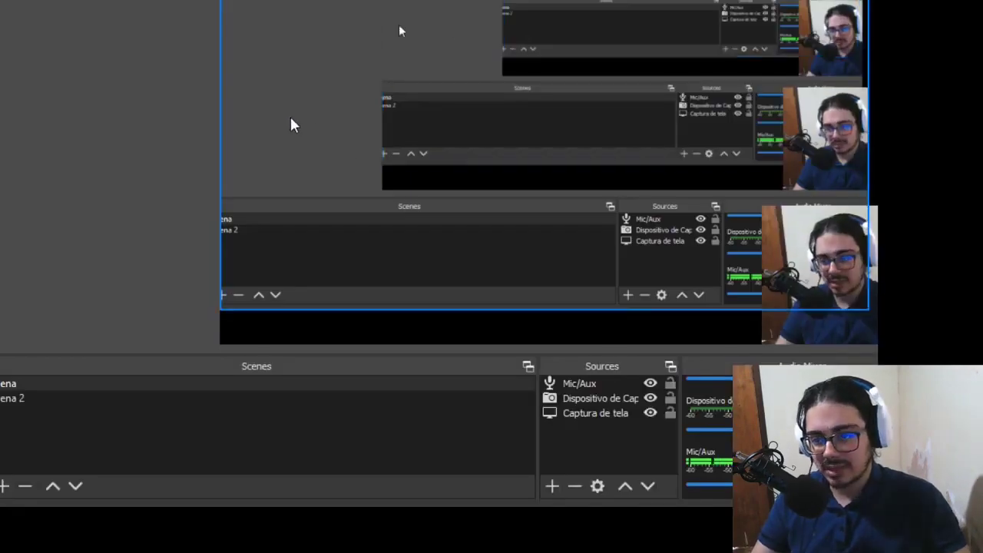
pyautogui.click(237, 134)
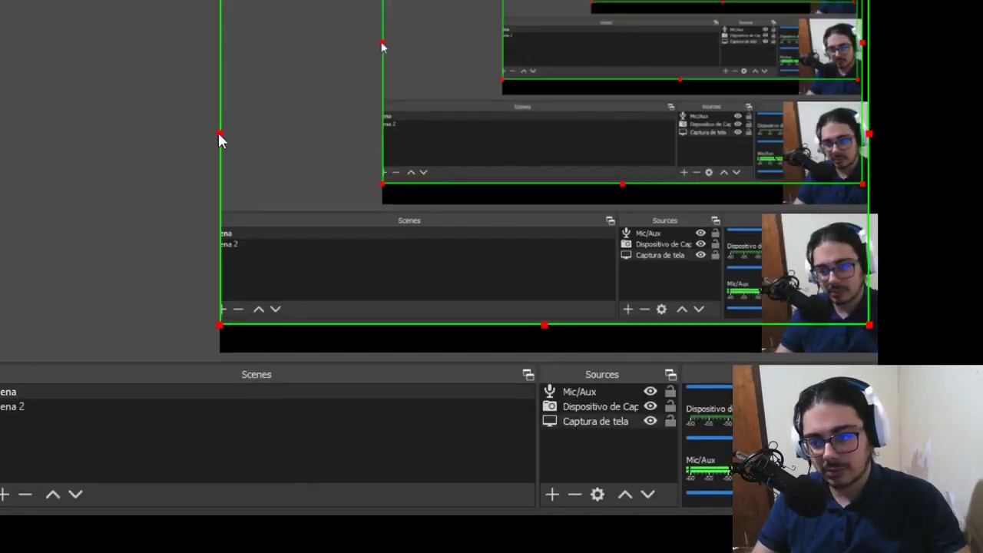
pyautogui.keyDown('alt'); pyautogui.moveTo(219, 136); pyautogui.dragTo(304, 132); pyautogui.keyUp('alt')
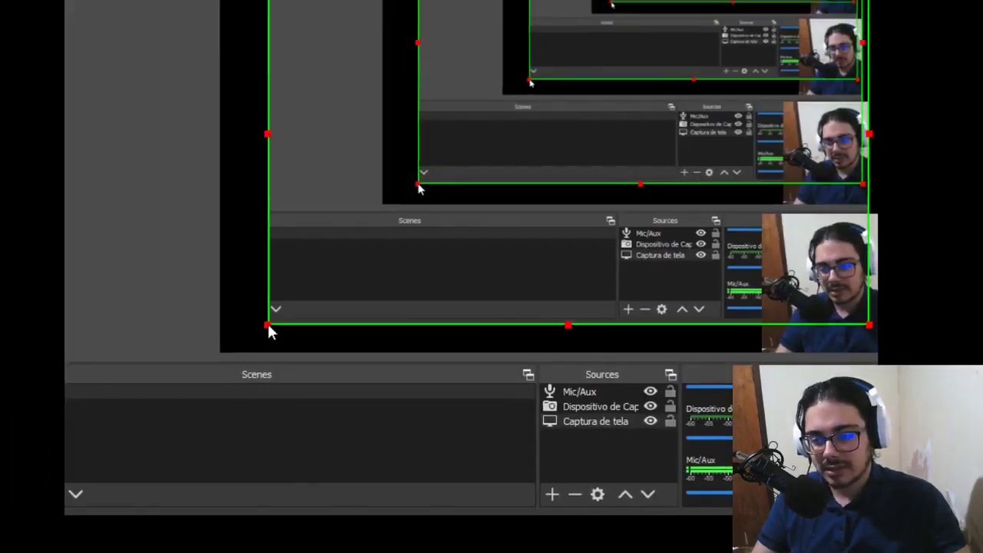
pyautogui.moveTo(267, 326); pyautogui.dragTo(170, 381)
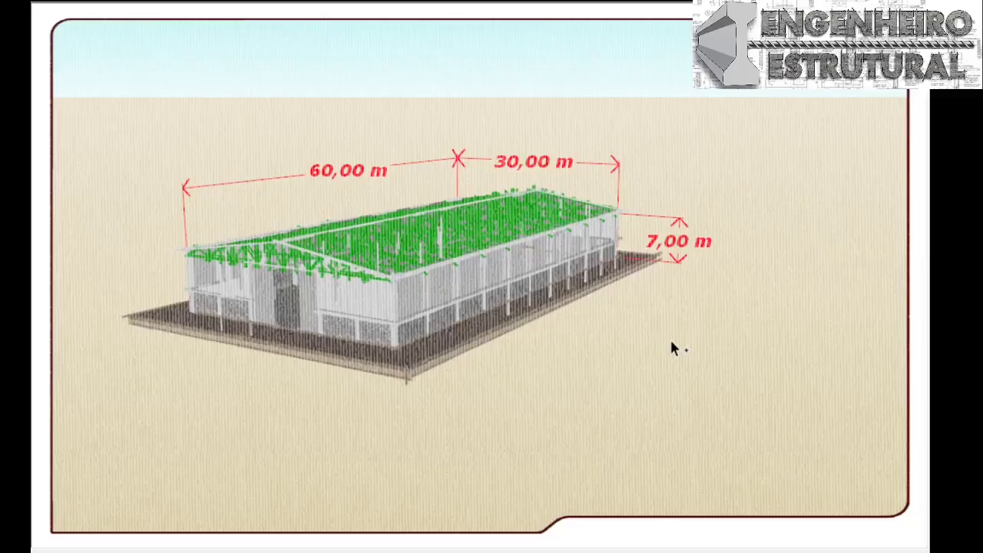
pyautogui.moveTo(189, 309)
pyautogui.mouseDown(button='middle')
pyautogui.moveTo(295, 322)
pyautogui.moveTo(330, 340)
pyautogui.moveTo(292, 373)
pyautogui.moveTo(158, 389)
pyautogui.mouseUp(button='middle')
pyautogui.moveTo(650, 374)
pyautogui.mouseDown(button='middle')
pyautogui.moveTo(596, 285)
pyautogui.moveTo(285, 258)
pyautogui.moveTo(329, 248)
pyautogui.moveTo(405, 255)
pyautogui.mouseUp(button='middle')
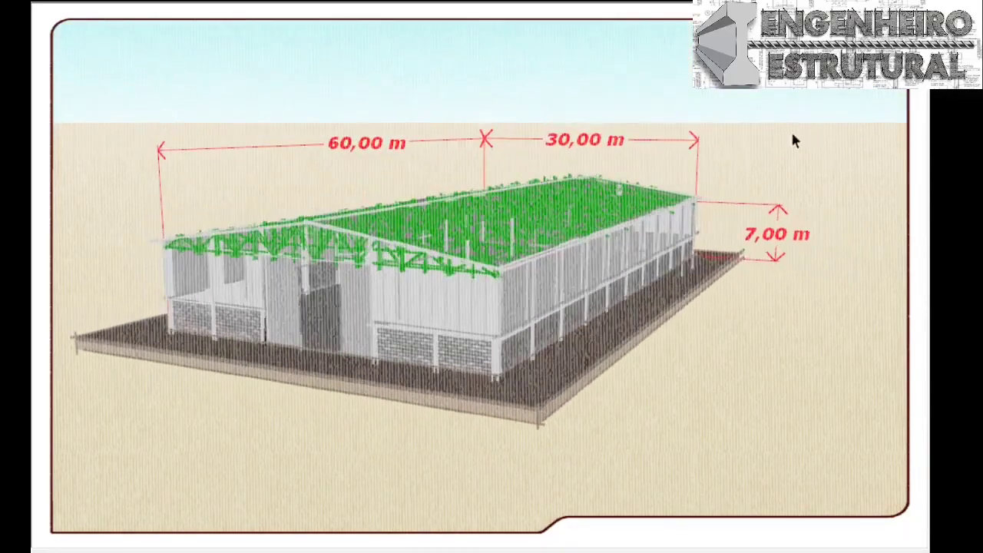
pyautogui.moveTo(391, 307)
pyautogui.mouseDown(button='middle')
pyautogui.moveTo(377, 290)
pyautogui.moveTo(466, 259)
pyautogui.moveTo(445, 281)
pyautogui.mouseUp(button='middle')
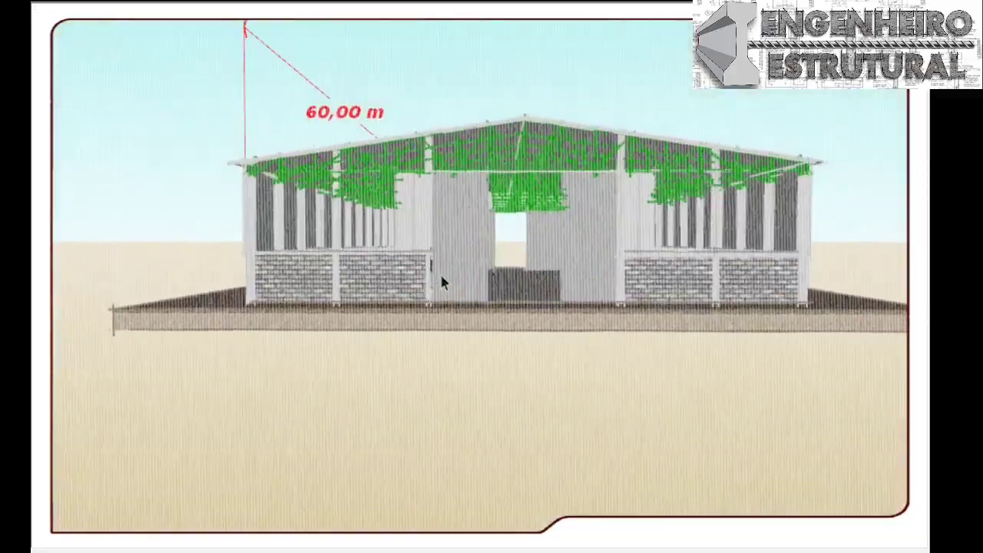
pyautogui.scroll(5, 509, 248)
pyautogui.moveTo(509, 248)
pyautogui.mouseDown(button='middle')
pyautogui.moveTo(458, 226)
pyautogui.moveTo(400, 243)
pyautogui.moveTo(509, 248)
pyautogui.moveTo(433, 256)
pyautogui.moveTo(464, 235)
pyautogui.mouseUp(button='middle')
pyautogui.scroll(-2, 515, 257)
pyautogui.scroll(-5, 523, 237)
pyautogui.moveTo(751, 140)
pyautogui.mouseDown(button='middle')
pyautogui.moveTo(535, 274)
pyautogui.moveTo(724, 285)
pyautogui.moveTo(307, 263)
pyautogui.mouseUp(button='middle')
pyautogui.scroll(3, 536, 275)
pyautogui.scroll(5, 429, 279)
pyautogui.moveTo(430, 277)
pyautogui.mouseDown(button='middle')
pyautogui.moveTo(500, 241)
pyautogui.moveTo(323, 238)
pyautogui.moveTo(432, 278)
pyautogui.moveTo(650, 277)
pyautogui.moveTo(878, 184)
pyautogui.moveTo(464, 241)
pyautogui.moveTo(582, 213)
pyautogui.moveTo(597, 191)
pyautogui.mouseUp(button='middle')
pyautogui.scroll(-3, 650, 276)
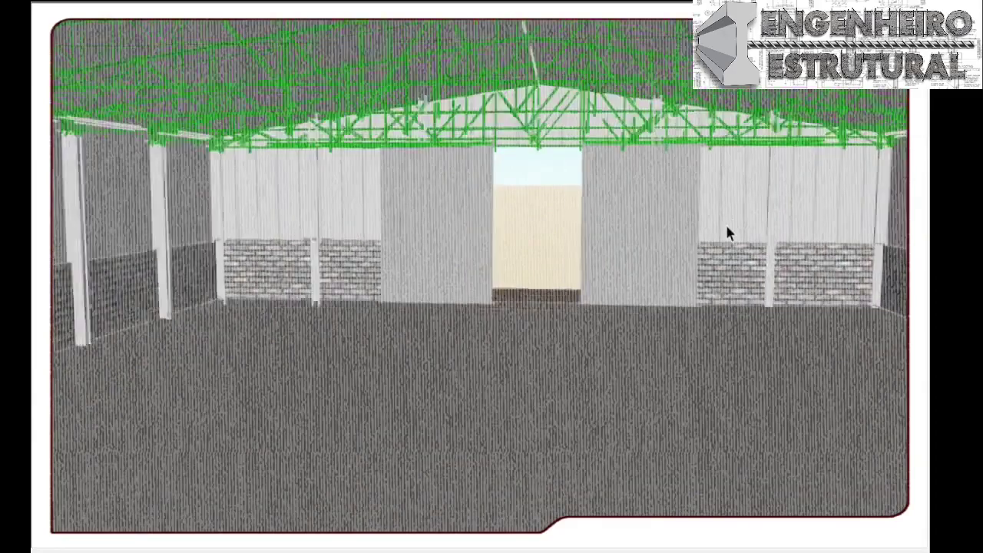
pyautogui.moveTo(728, 233)
pyautogui.mouseDown(button='middle')
pyautogui.moveTo(744, 191)
pyautogui.moveTo(733, 185)
pyautogui.moveTo(650, 180)
pyautogui.moveTo(650, 203)
pyautogui.mouseUp(button='middle')
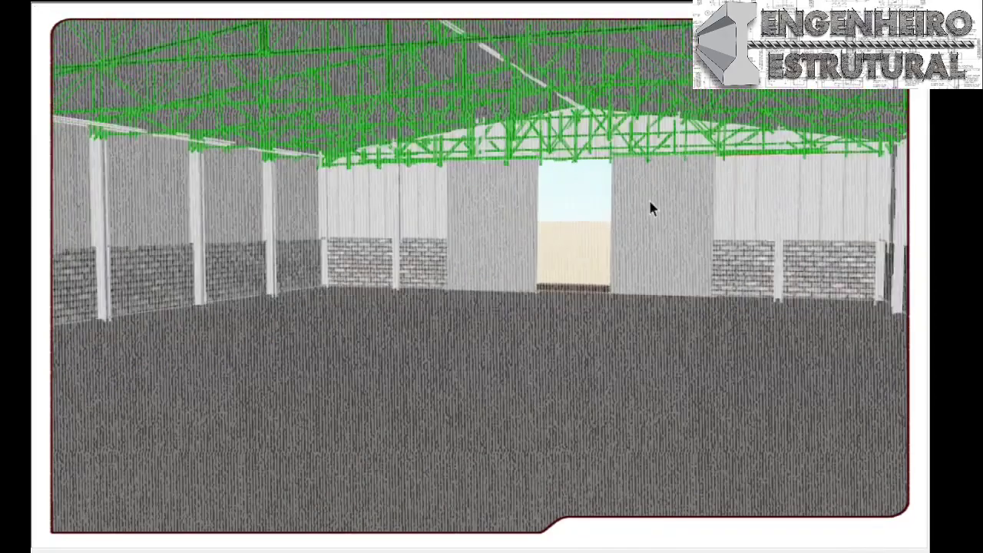
pyautogui.press('pagedown')
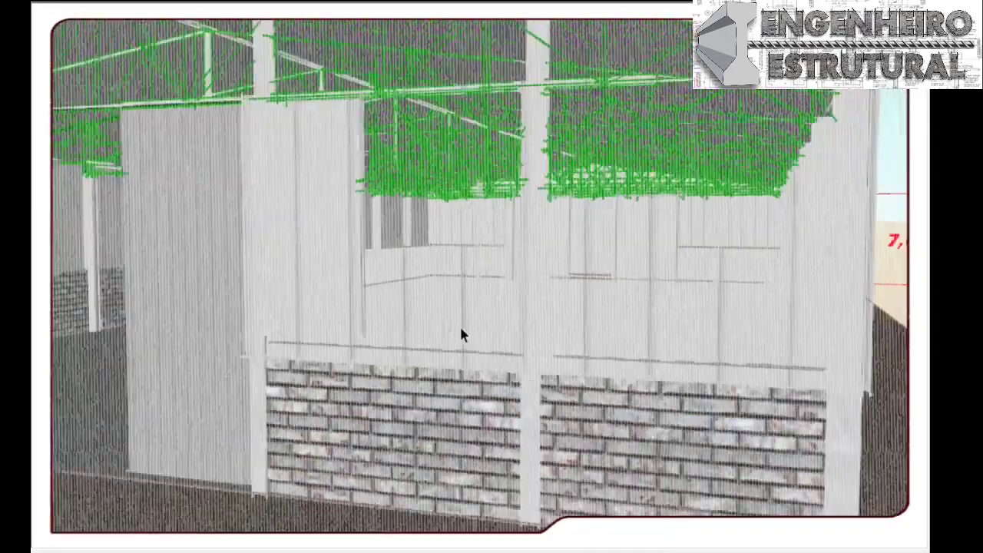